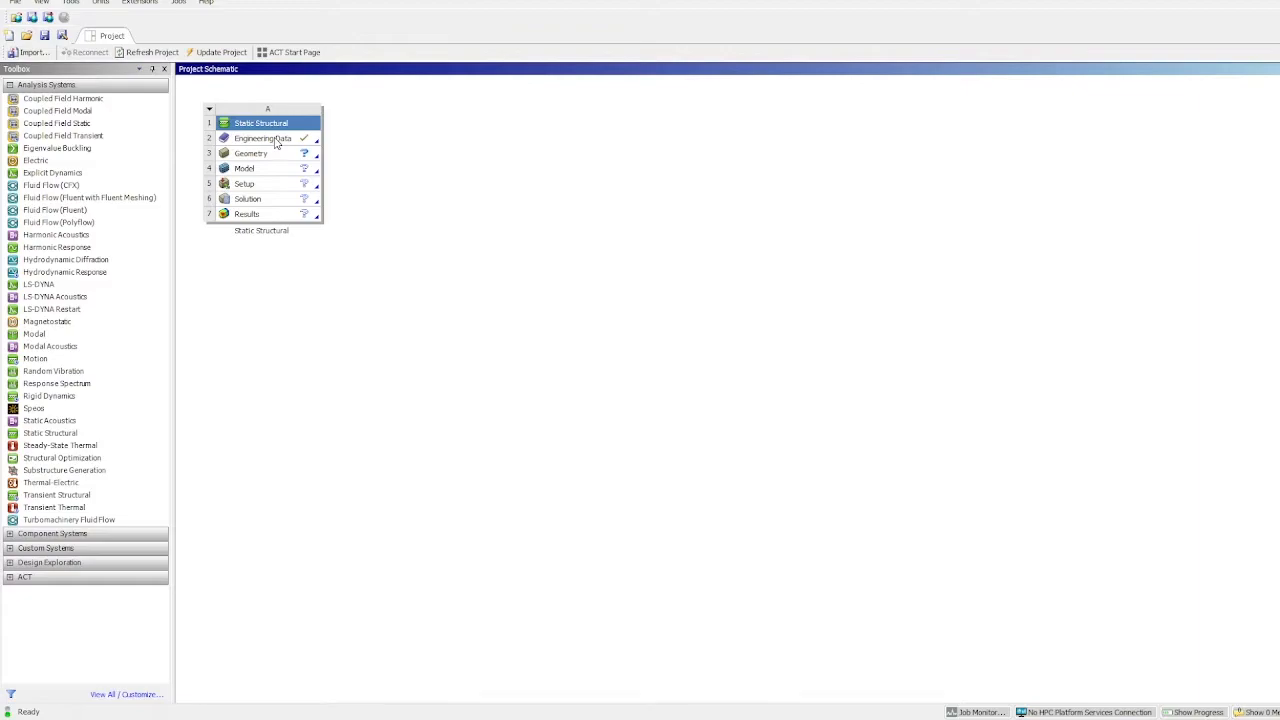
- Open the Static Structural system's Engineering Data and review Structural Steel's S-N curve, density and material field variables
double_click(277, 143)
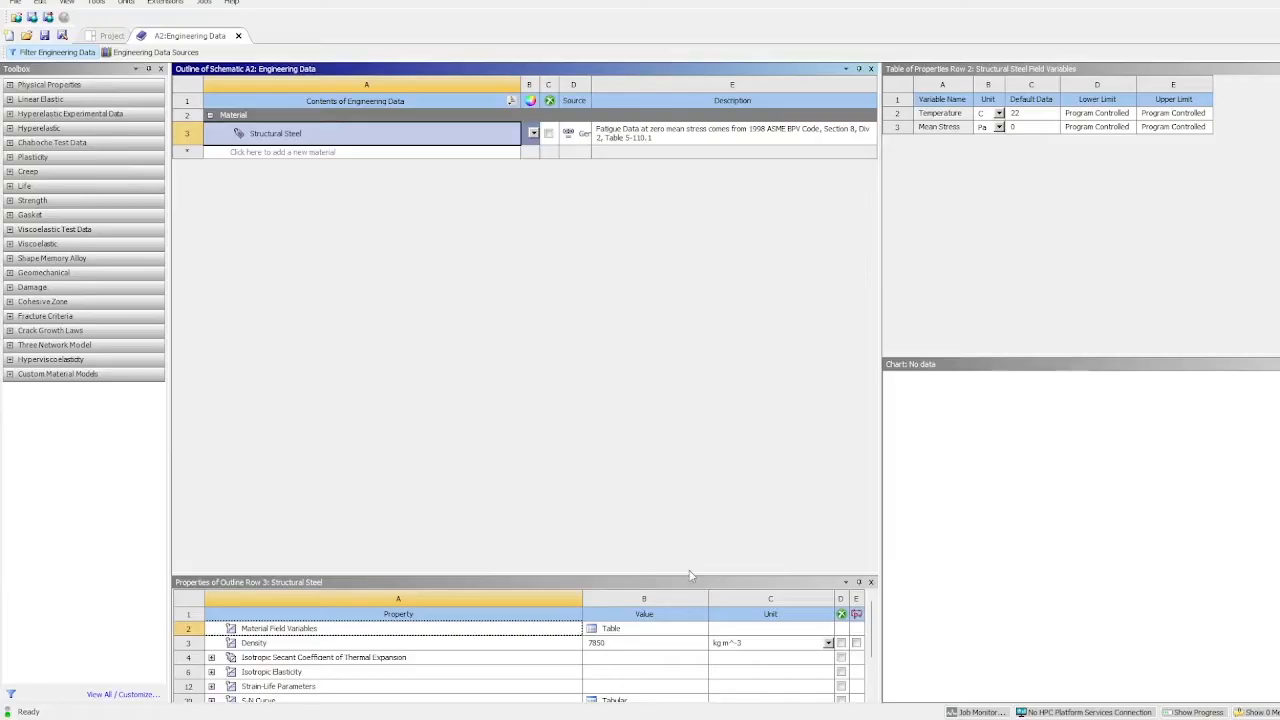
left_click_drag(685, 575, 686, 369)
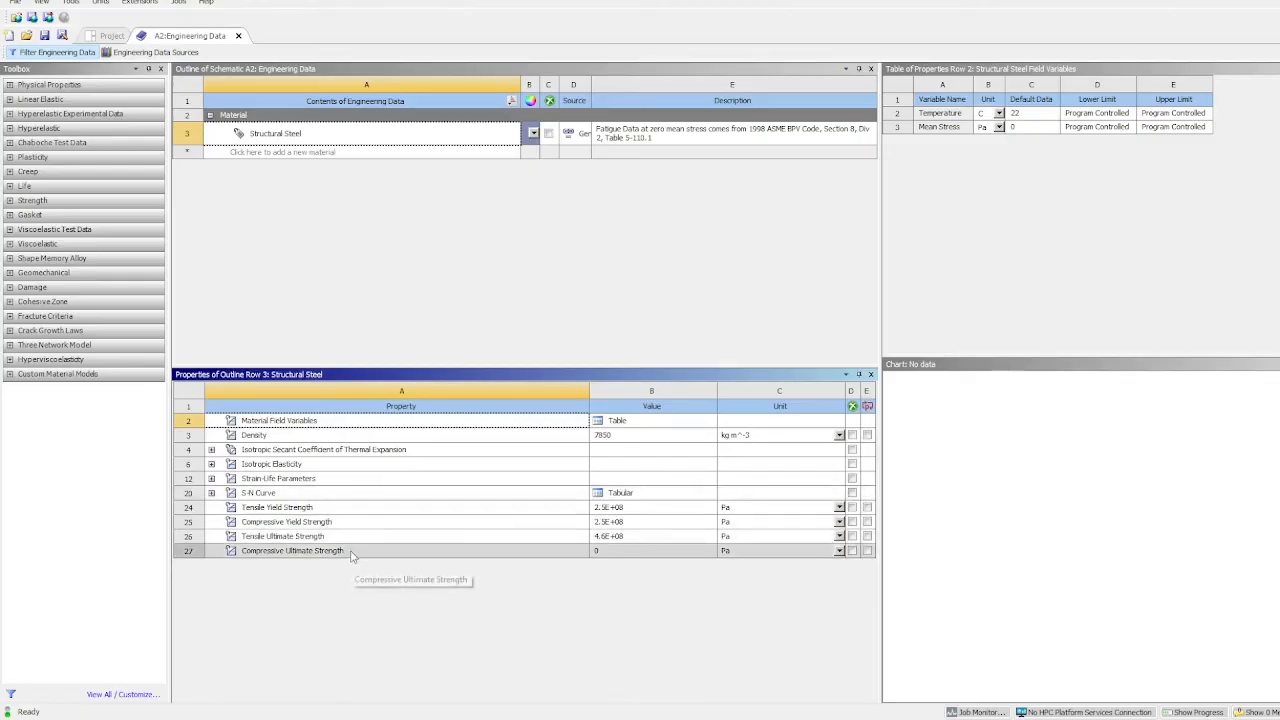
left_click(335, 494)
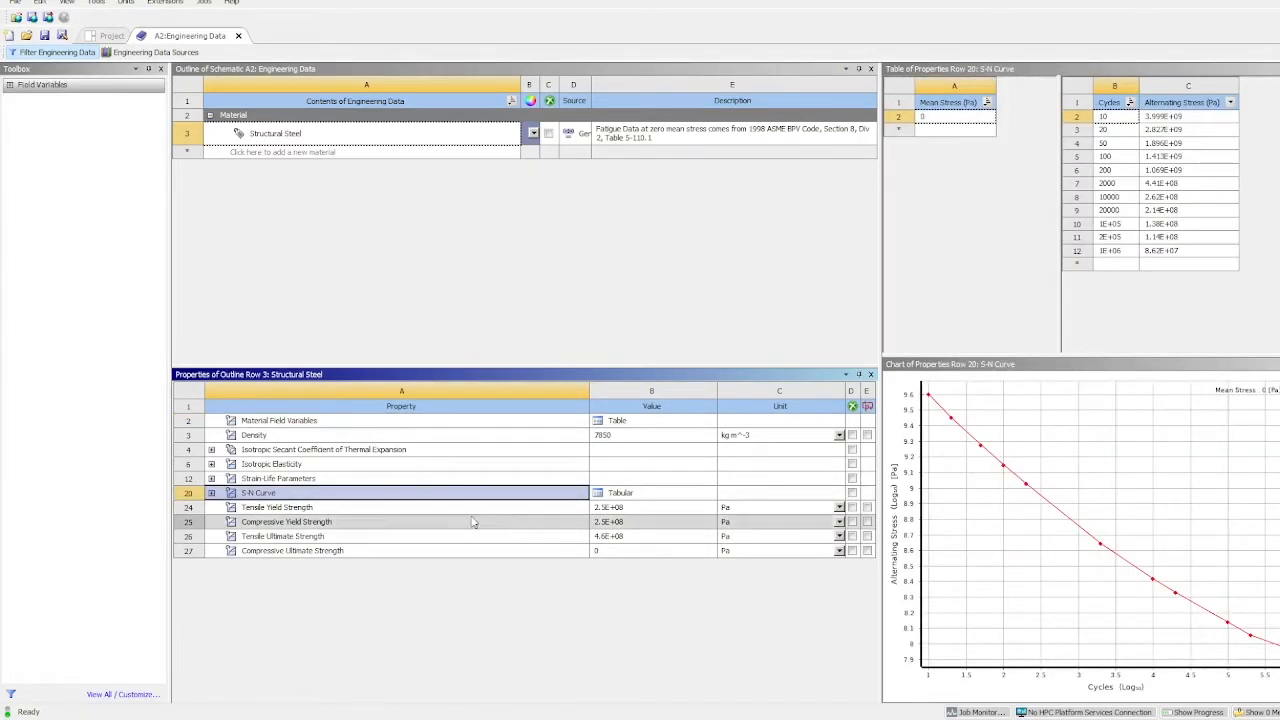
left_click(340, 435)
left_click(340, 420)
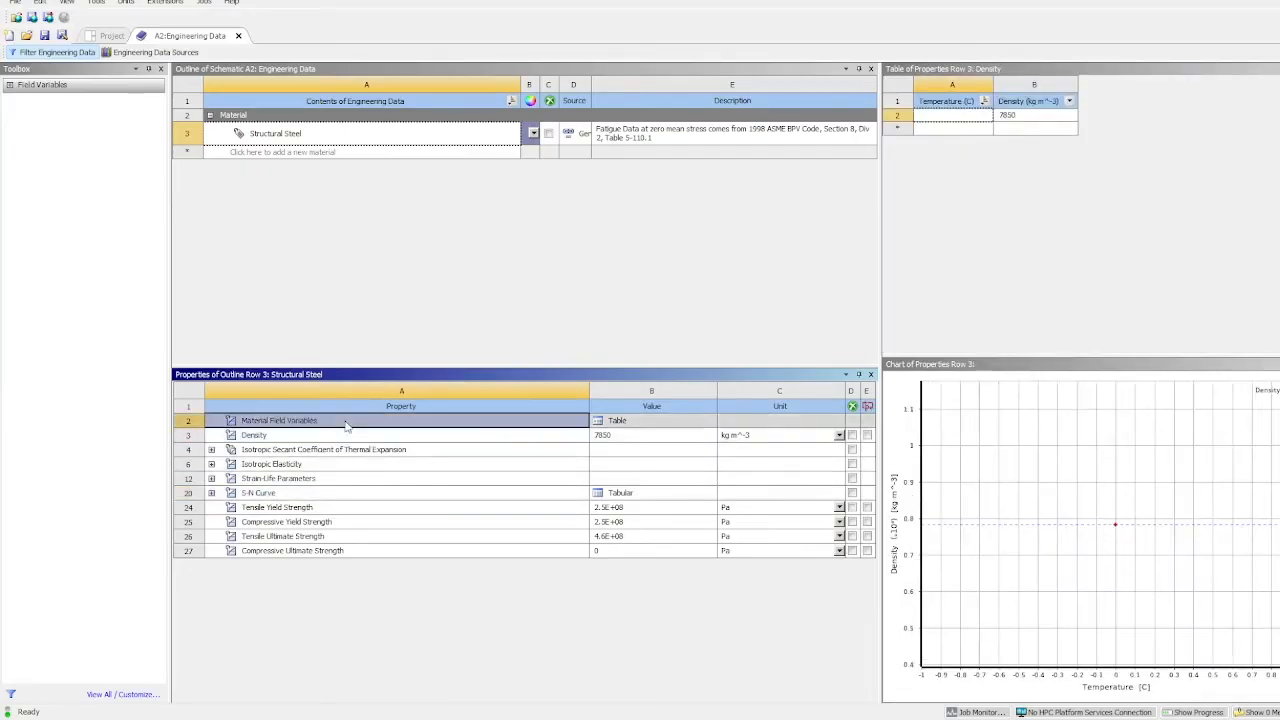
left_click(446, 271)
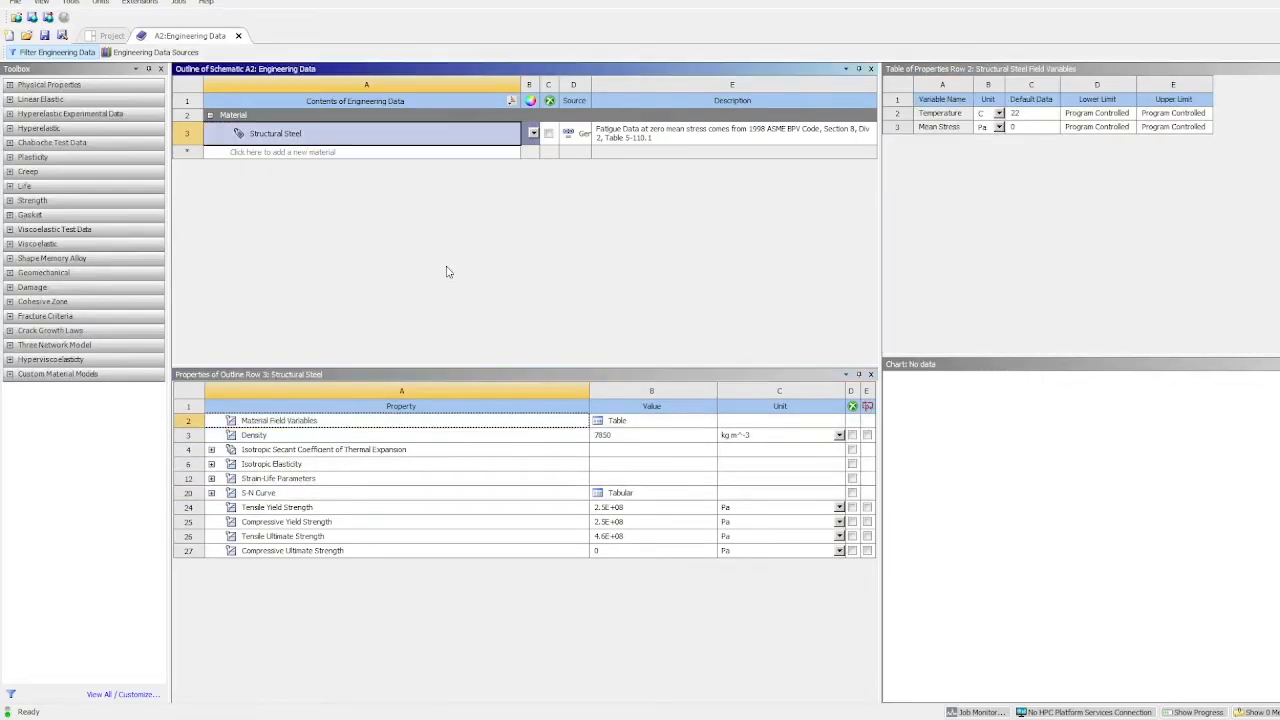
left_click_drag(785, 369, 790, 563)
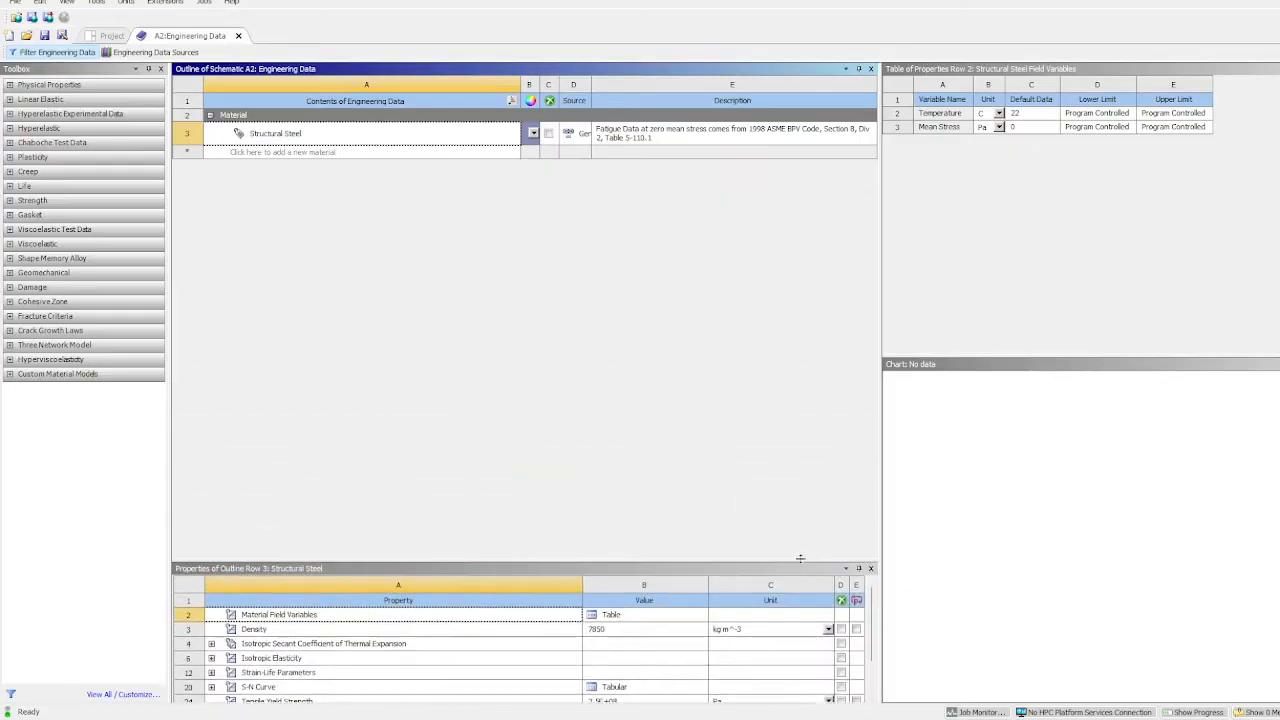
left_click(464, 152)
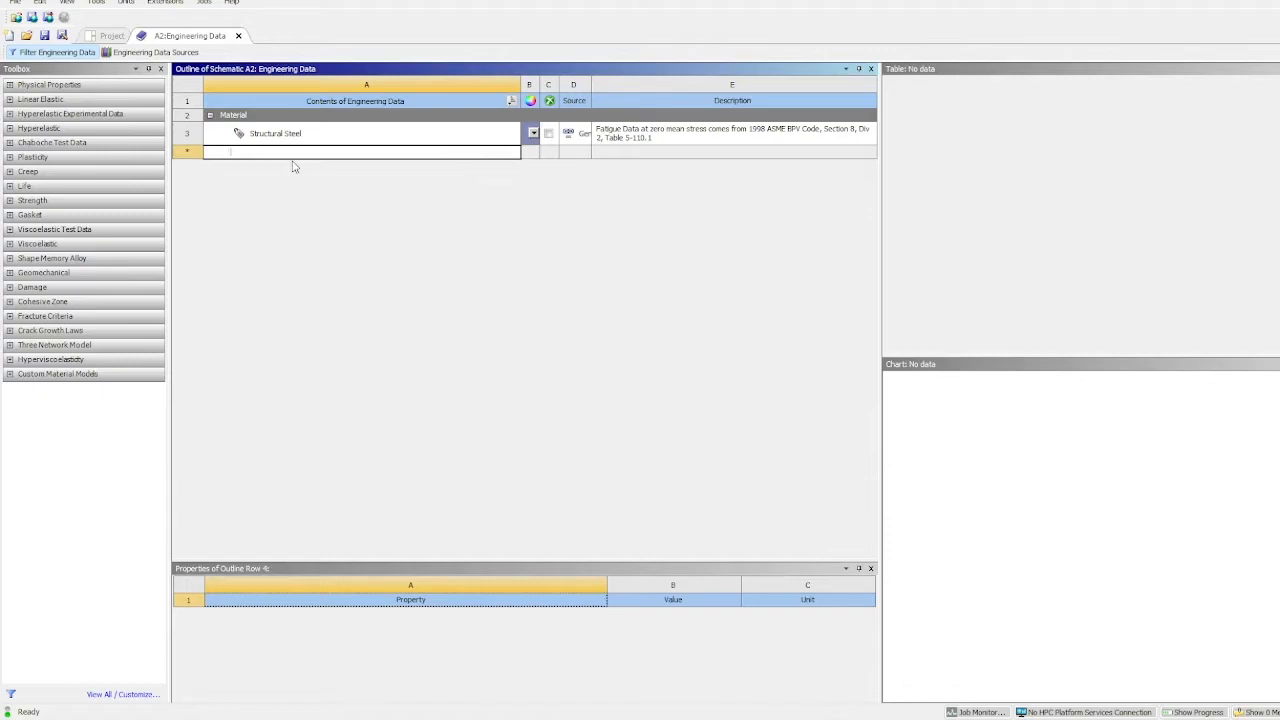
key("Escape")
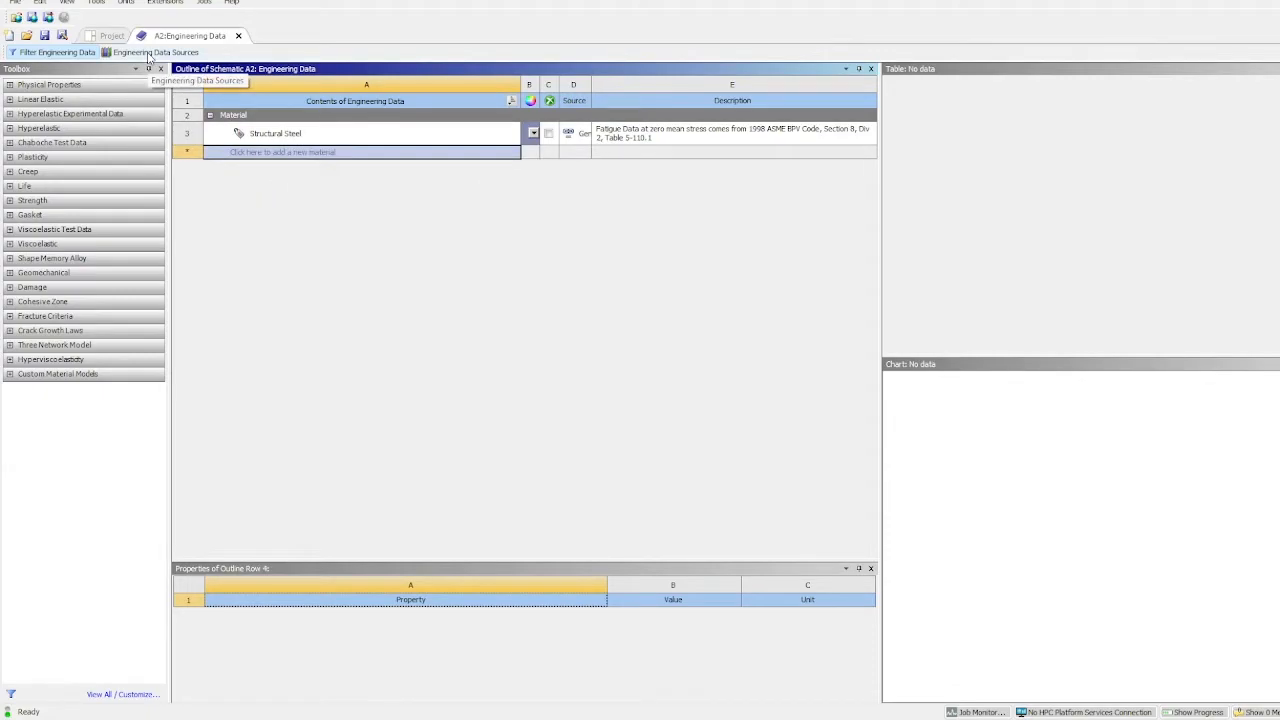
key("F2")
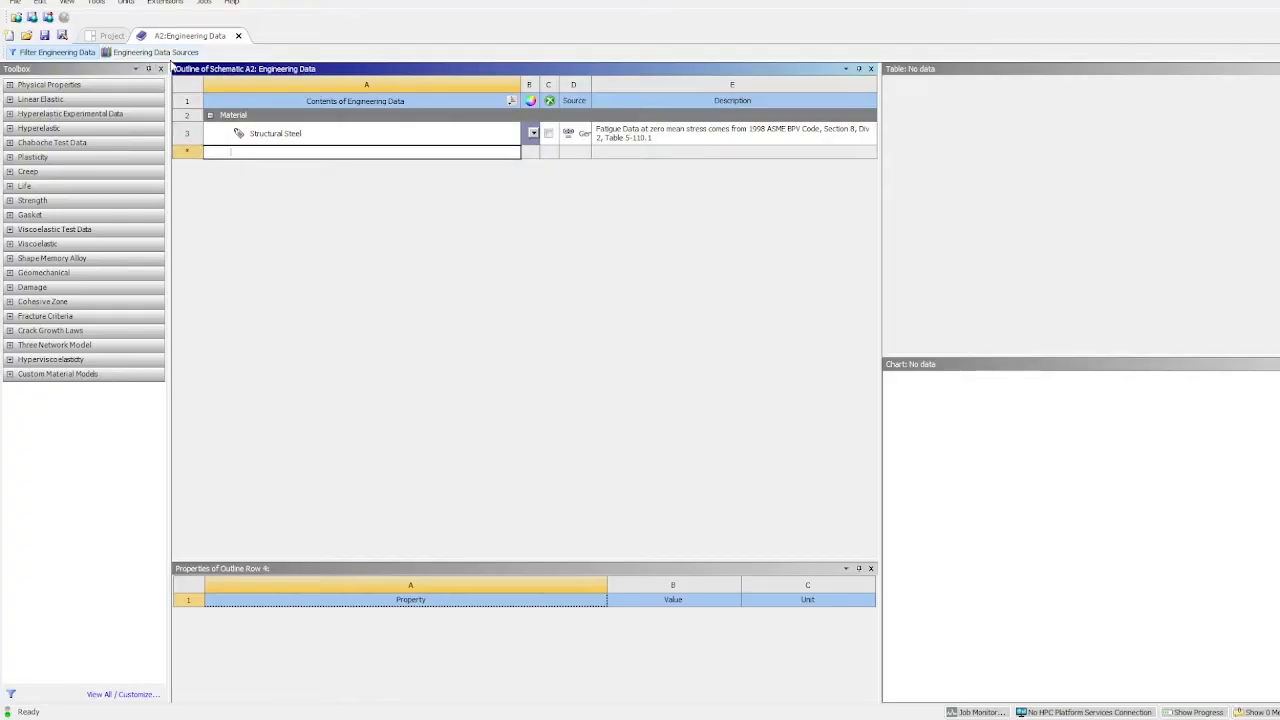
- Add Aluminum alloy, wrought, 6061, T6 to the engineering data from the ANSYS GRANTA Materials Data for Simulation (Sample) library
left_click(165, 53)
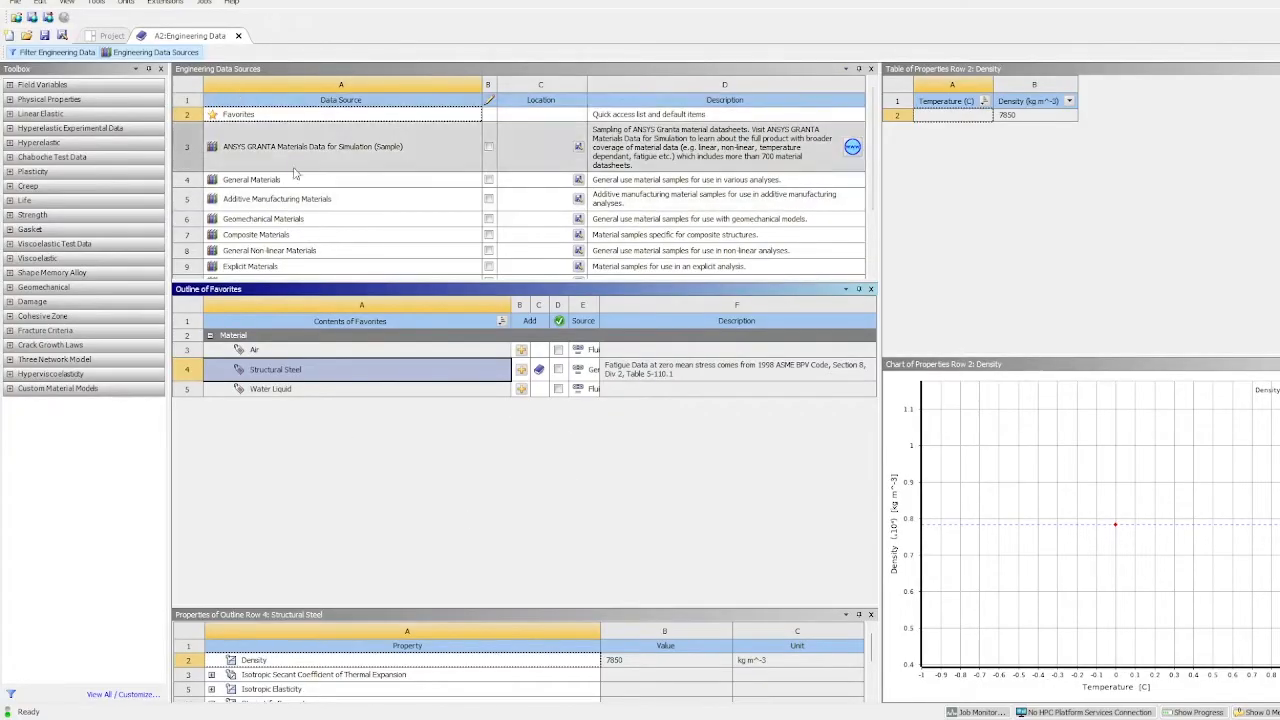
scroll(329, 214, "down", 3)
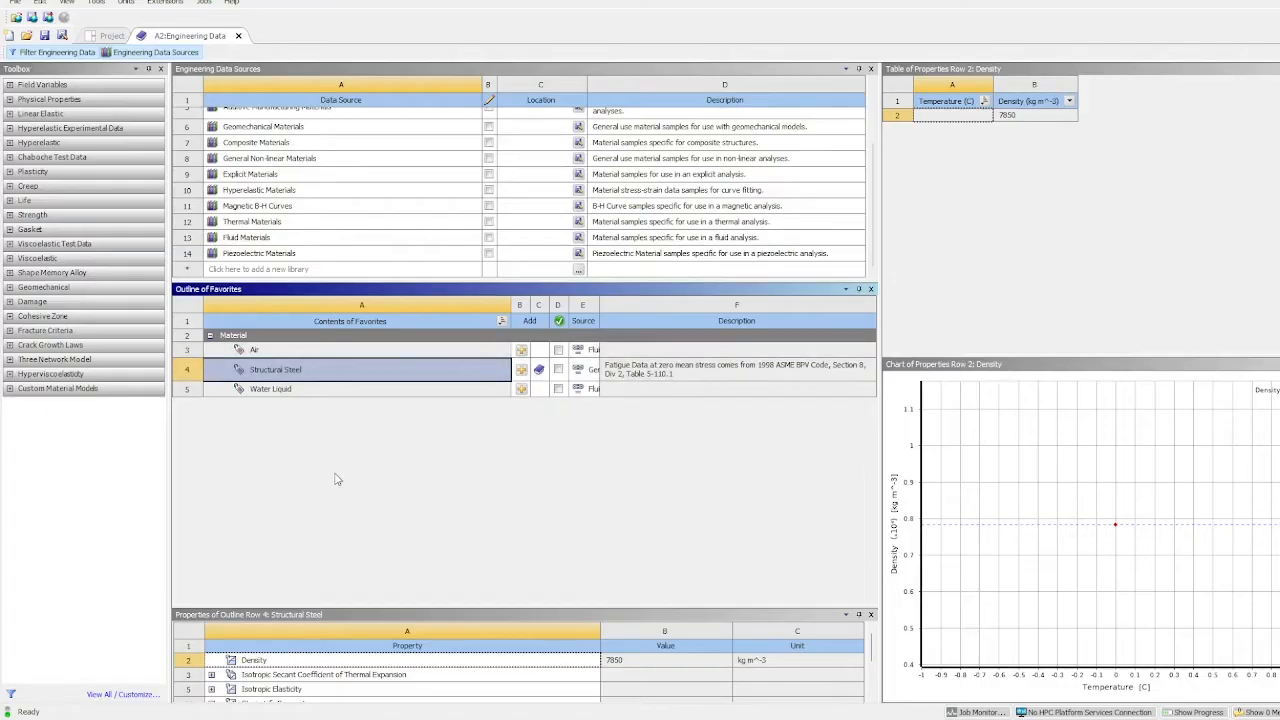
scroll(292, 162, "up", 3)
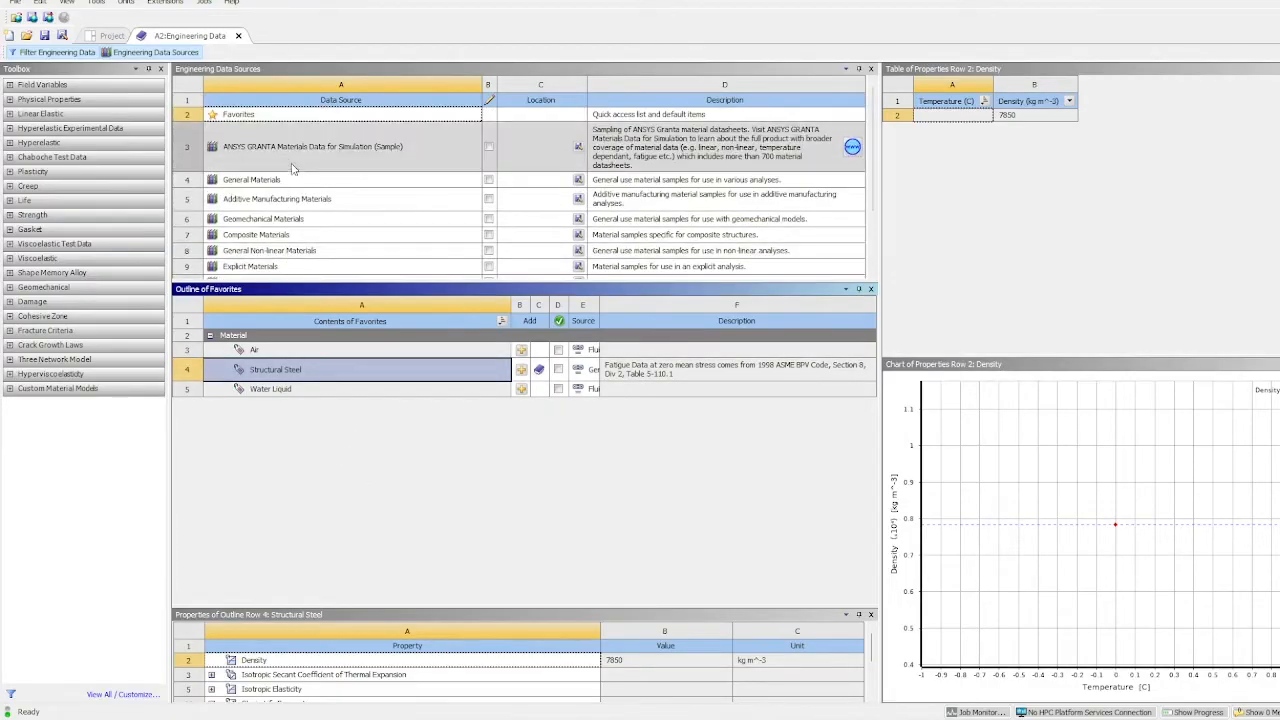
left_click(290, 155)
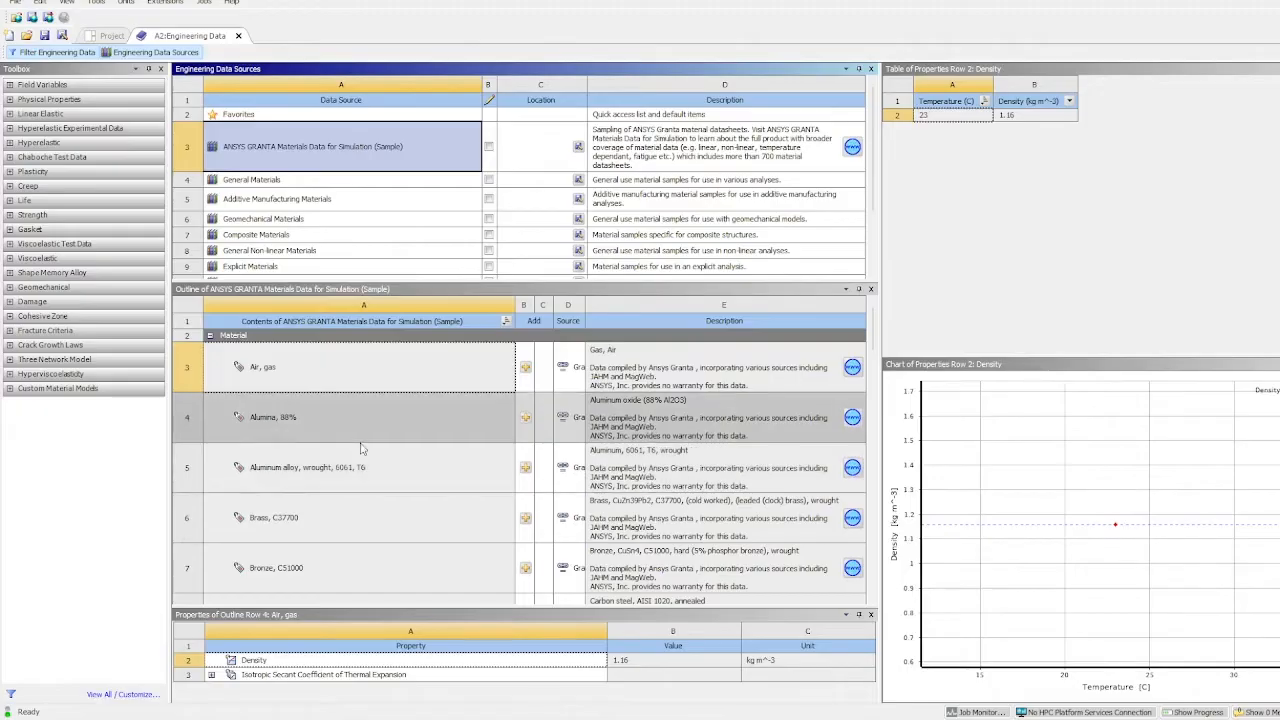
left_click(531, 476)
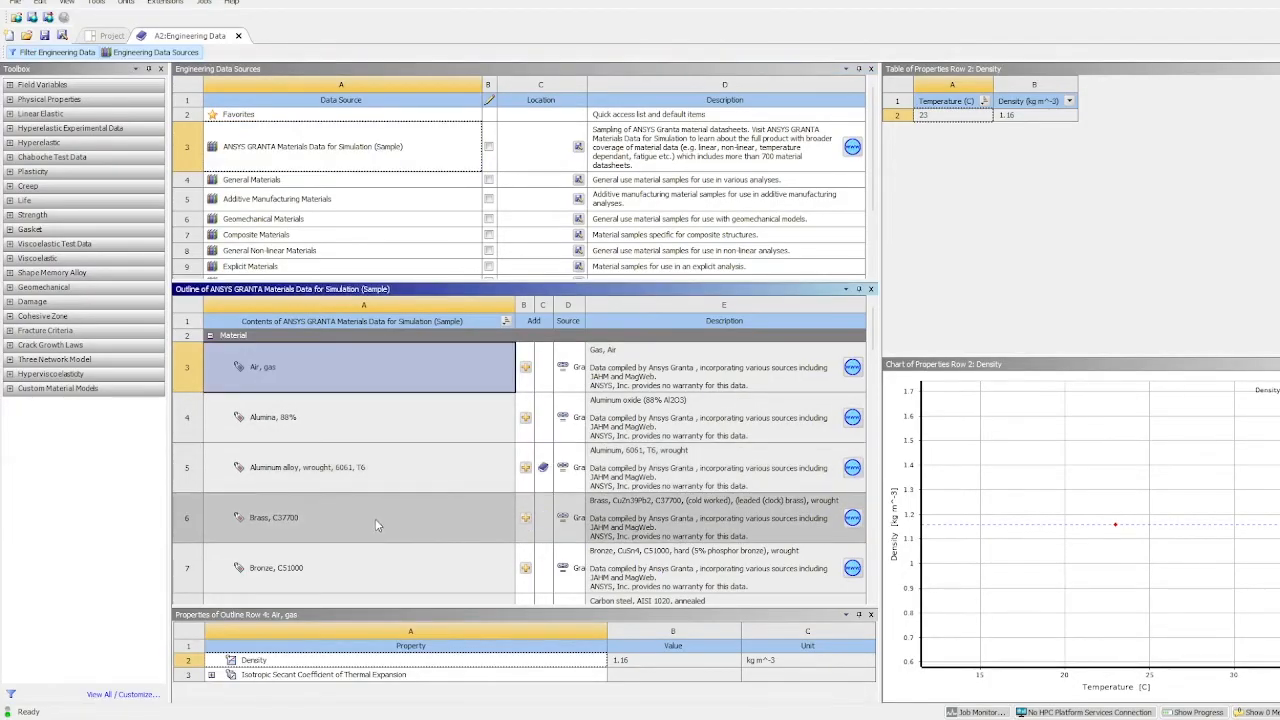
- Add Copper, pure, C10100, hard and Plastic, ABS (high-impact) from the same GRANTA sample library
scroll(375, 520, "down", 1)
scroll(372, 500, "down", 2)
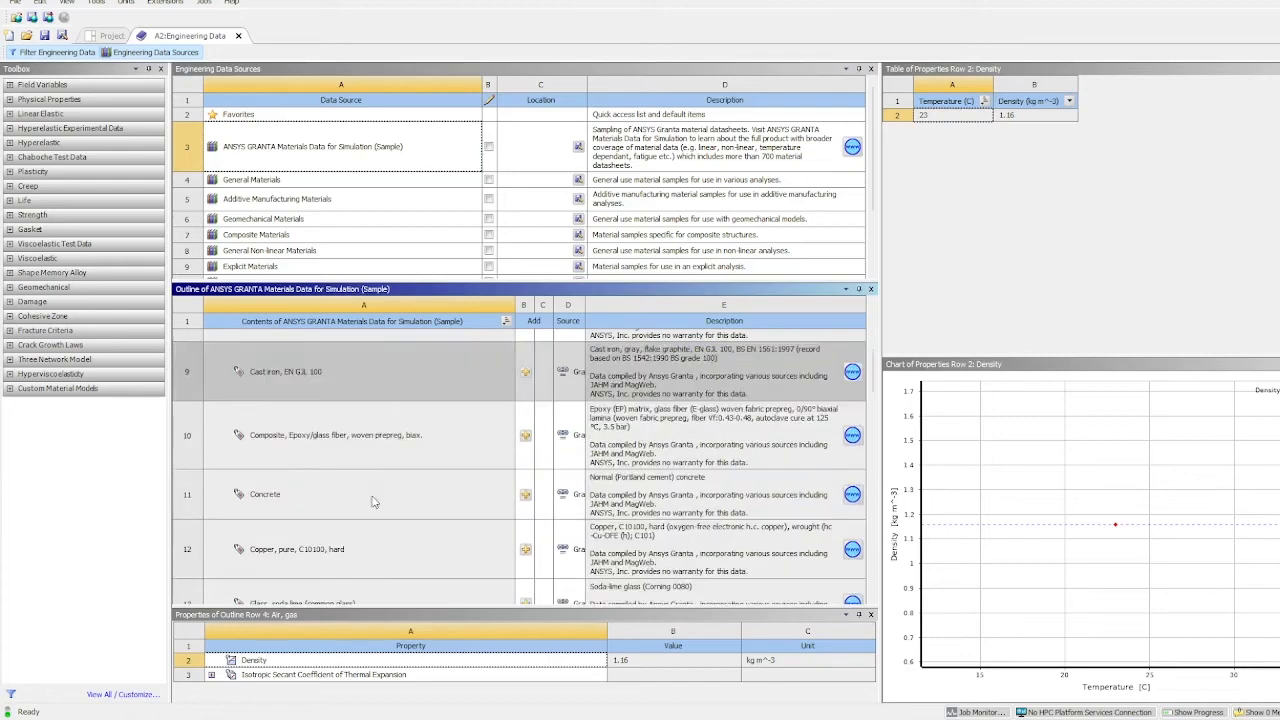
scroll(449, 545, "down", 1)
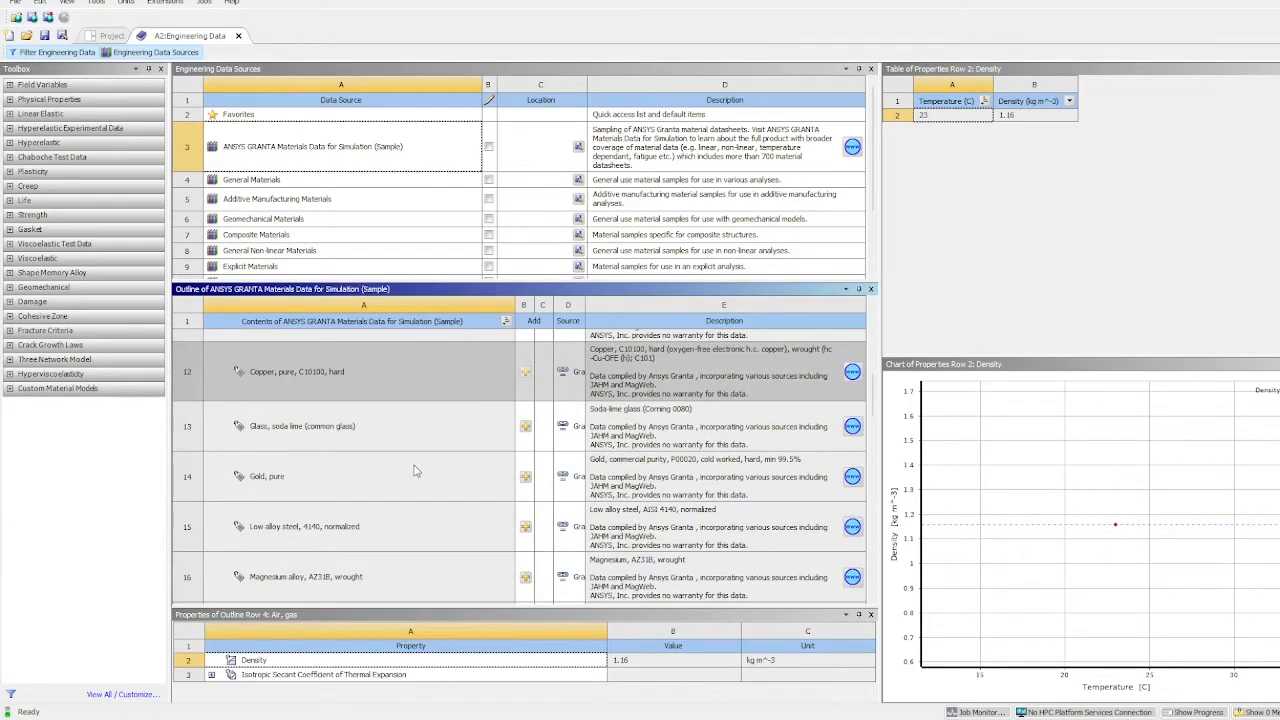
scroll(430, 460, "down", 3)
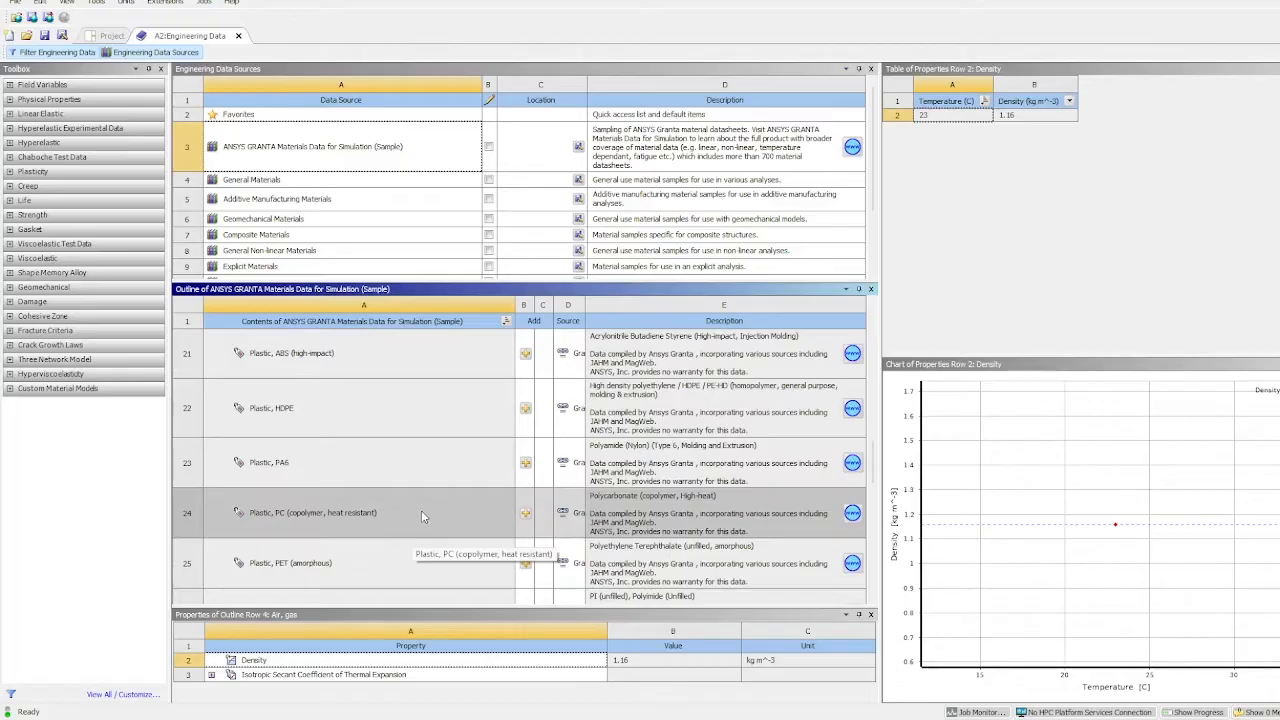
left_click(526, 354)
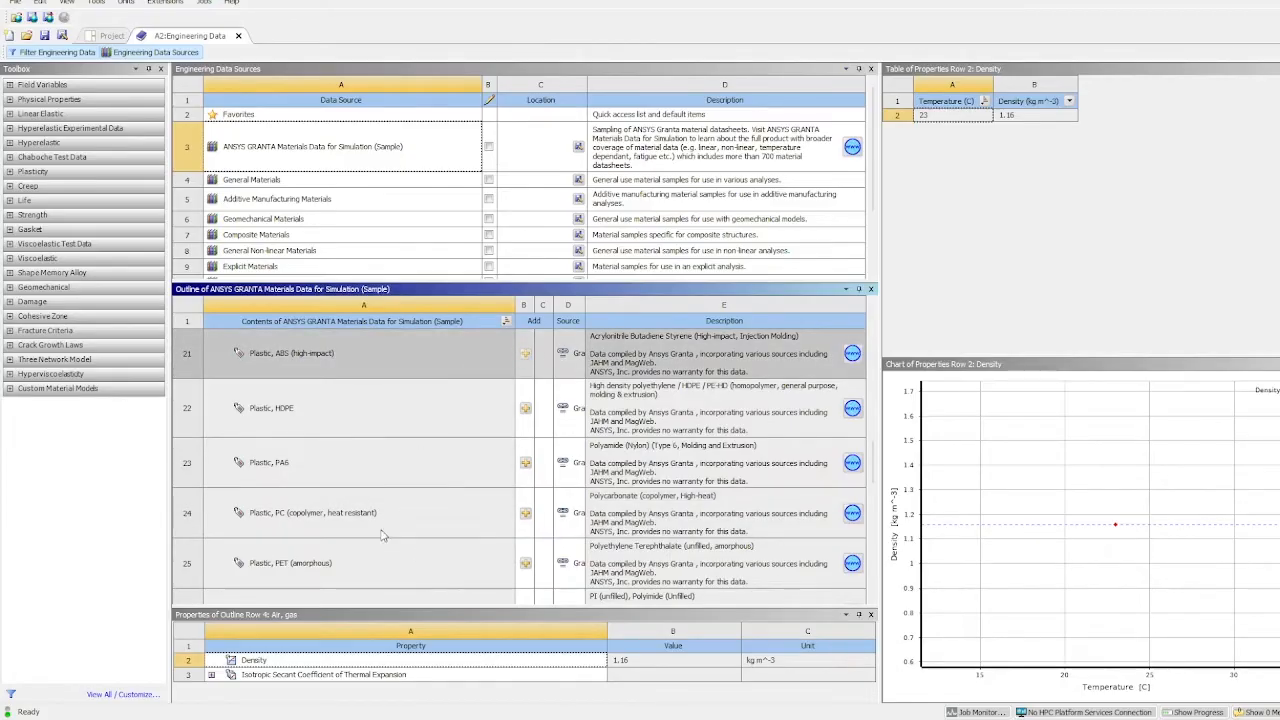
- Browse the remaining GRANTA samples and the General, Additive Manufacturing, Geomechanical and Composite Materials libraries
scroll(407, 438, "down", 6)
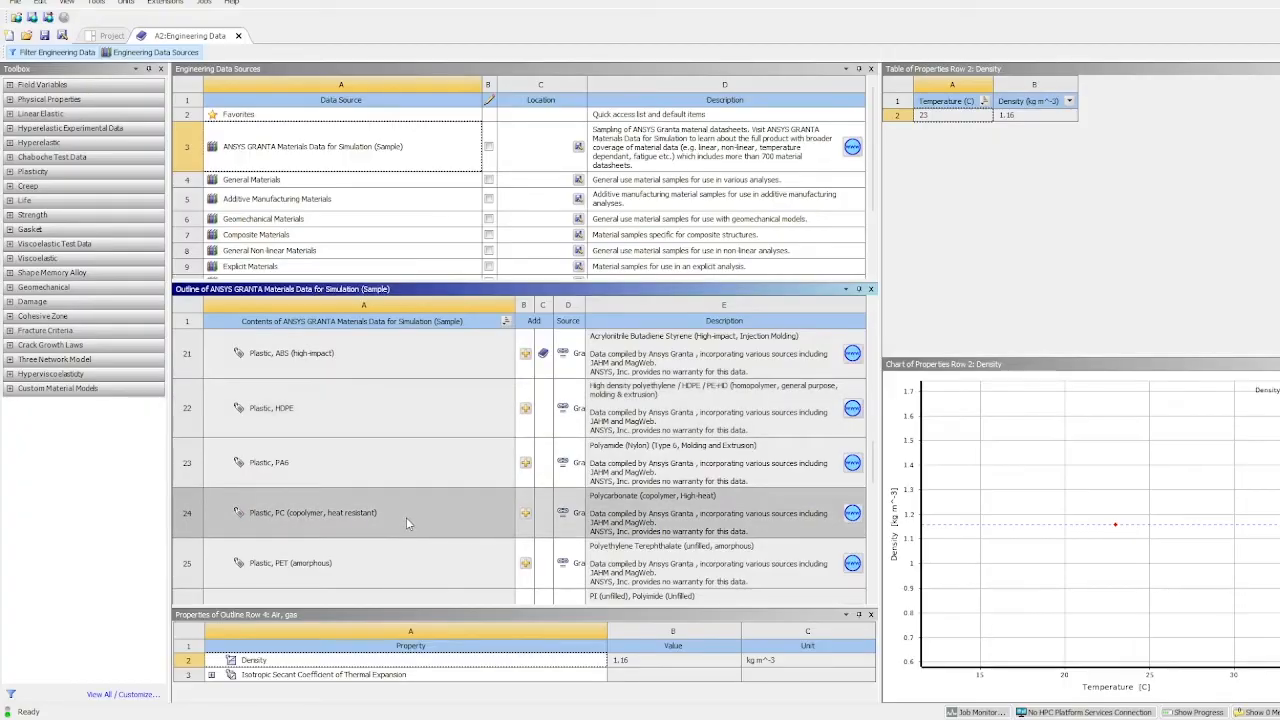
scroll(412, 480, "down", 3)
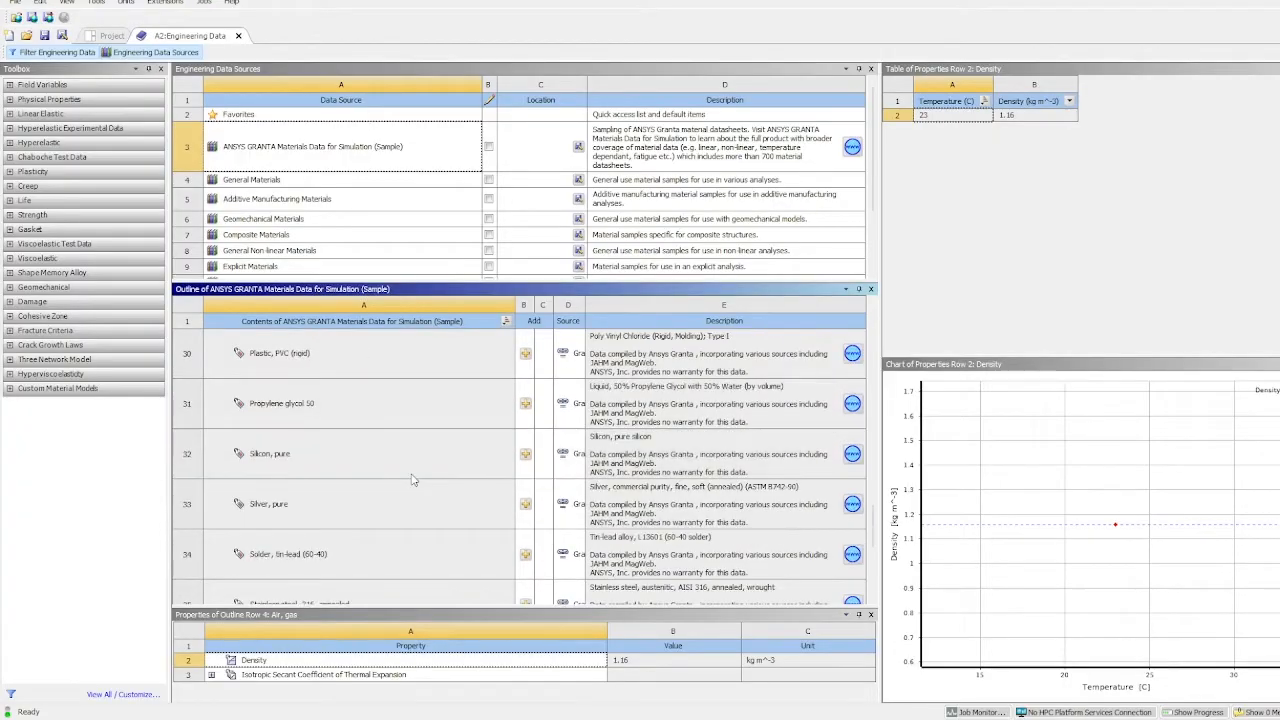
left_click(377, 184)
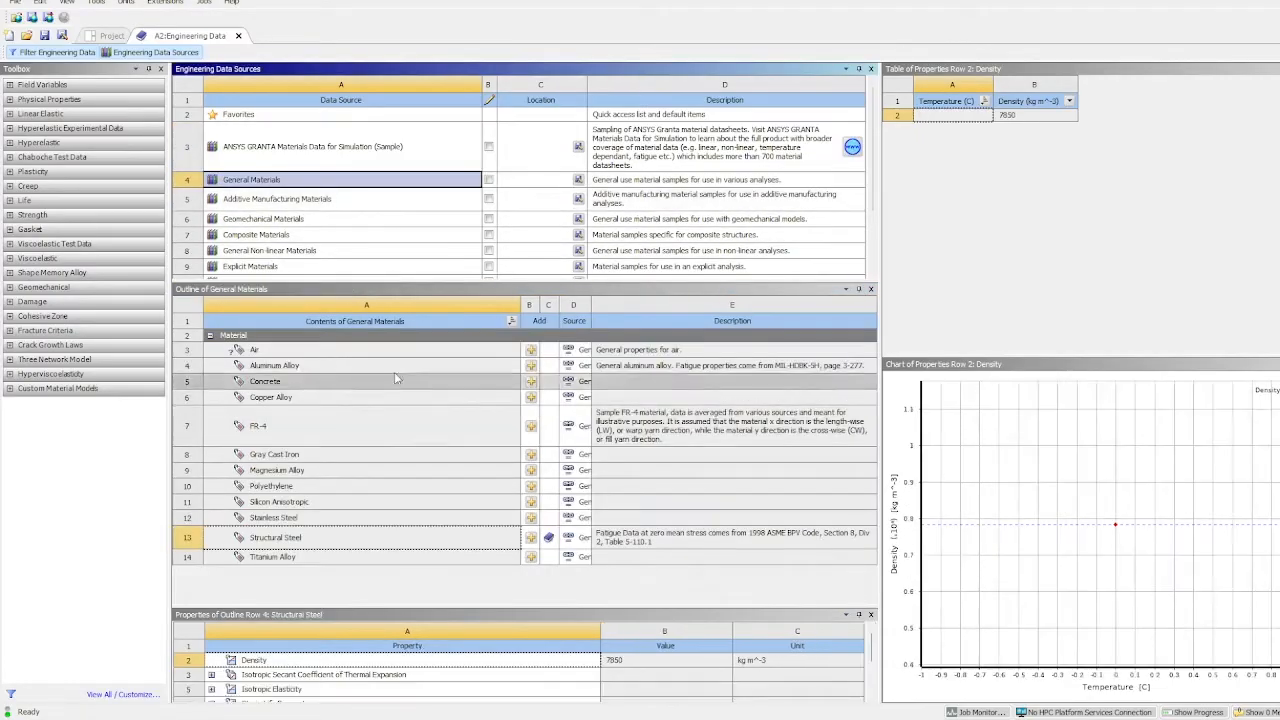
left_click(356, 201)
left_click(355, 218)
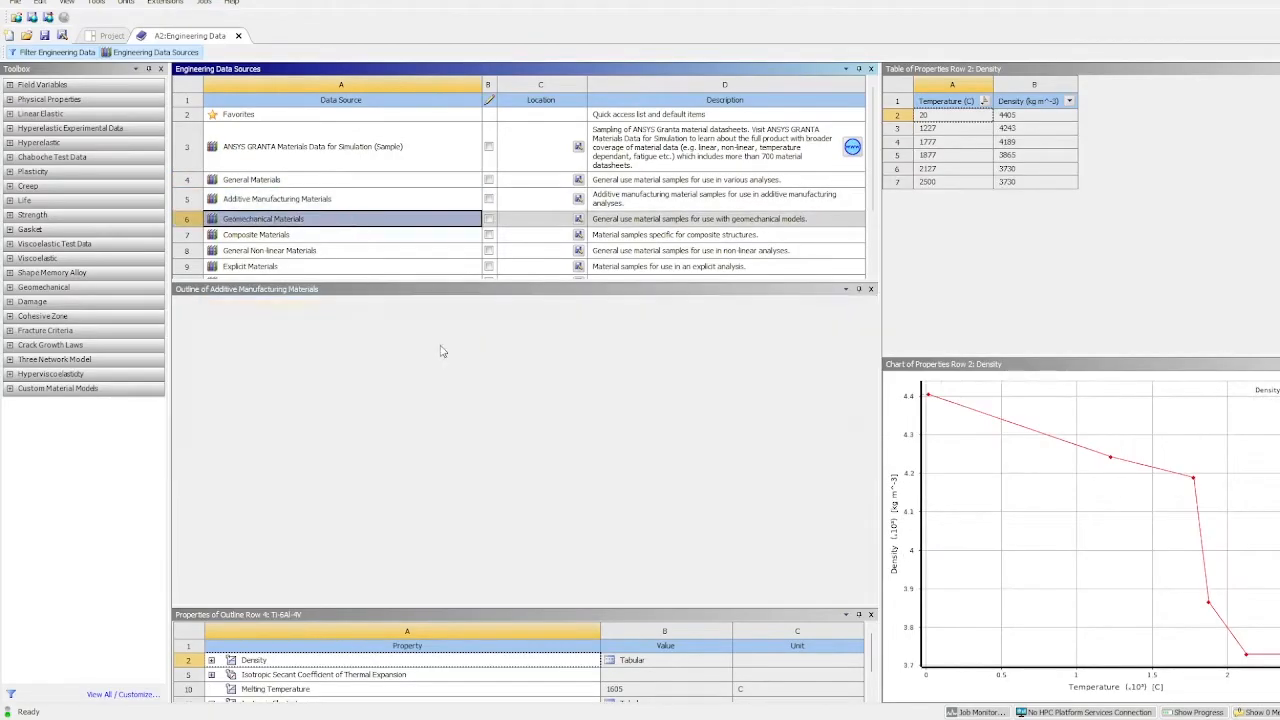
left_click(325, 236)
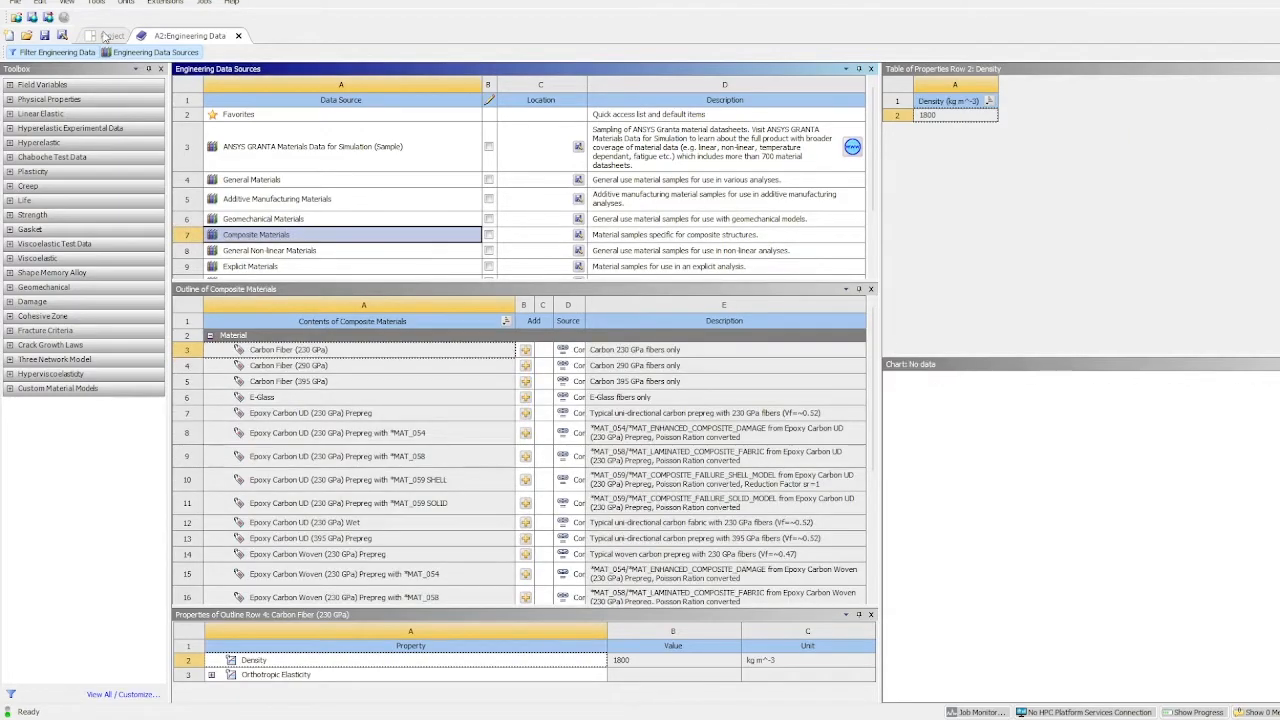
- Reopen Engineering Data with the data source libraries hidden, check the project's material list, and return to the project schematic
left_click(111, 35)
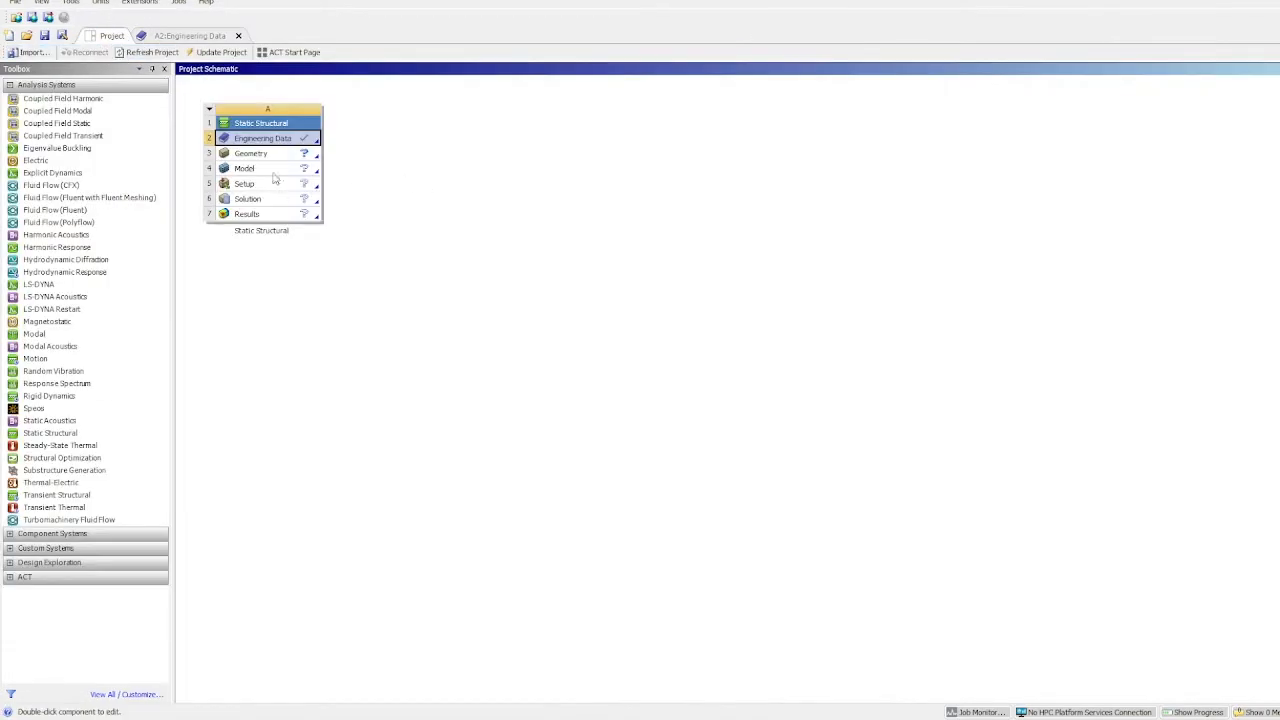
double_click(265, 139)
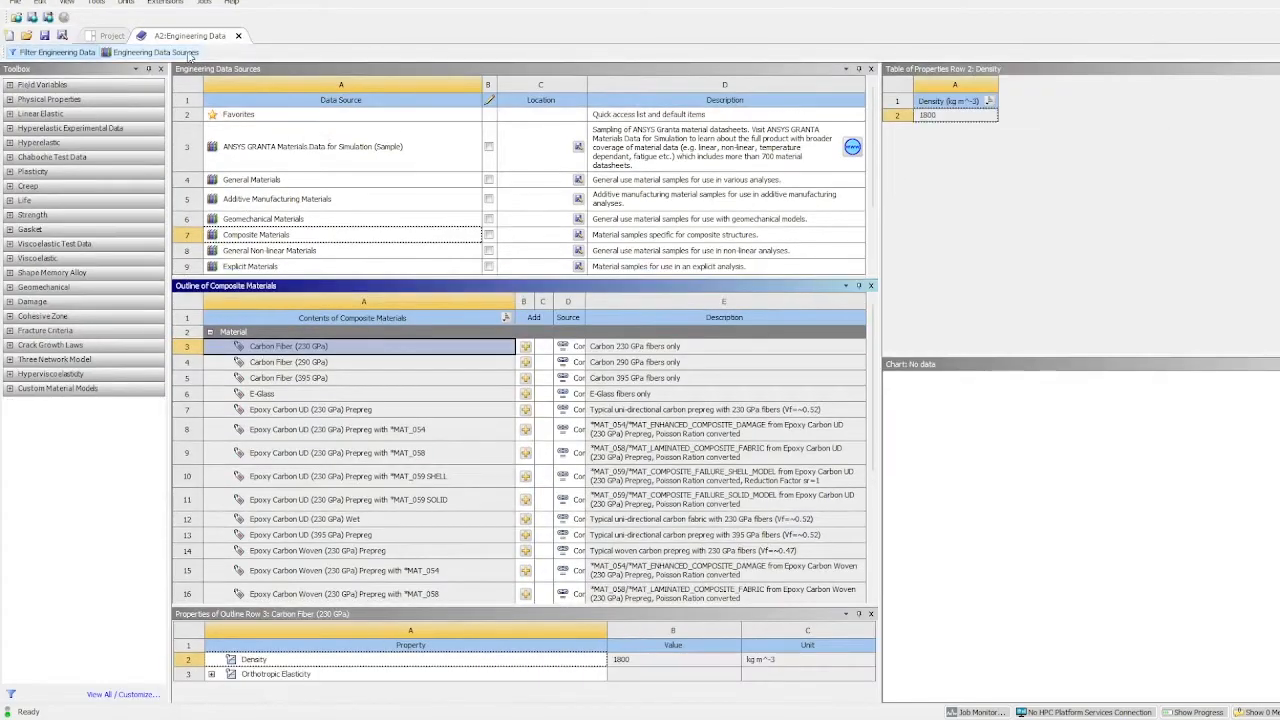
left_click(175, 54)
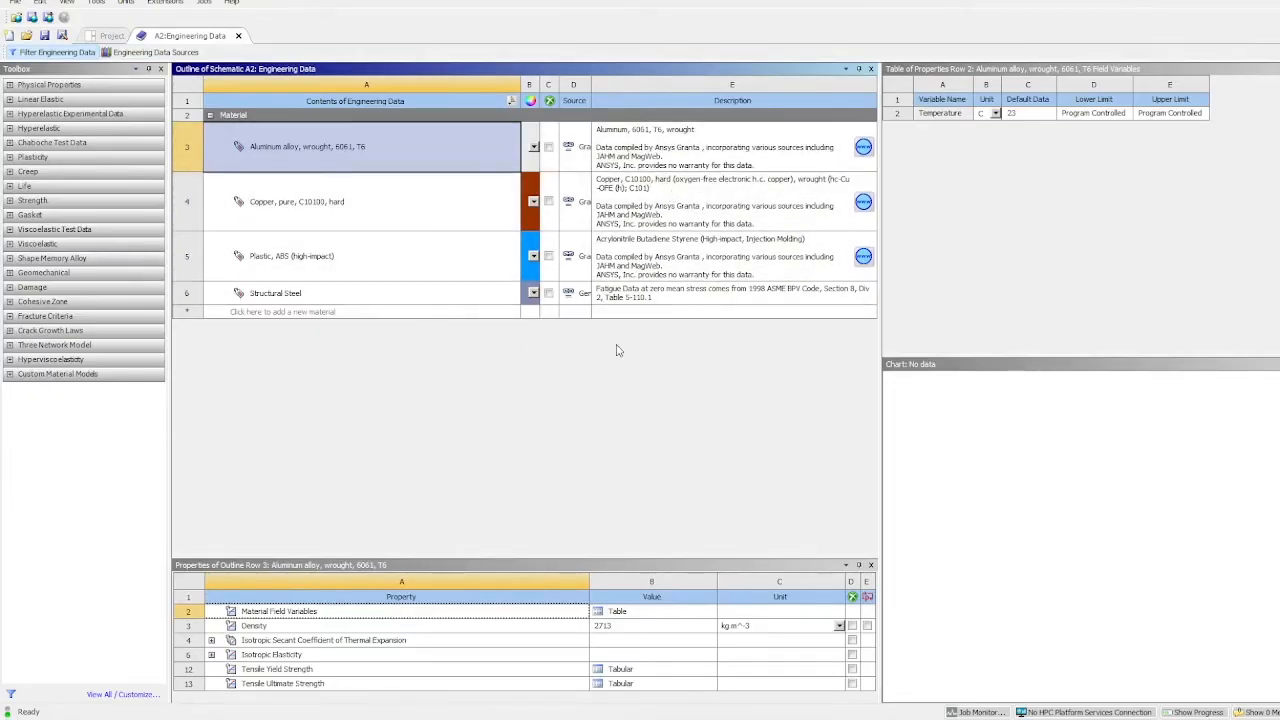
left_click(108, 36)
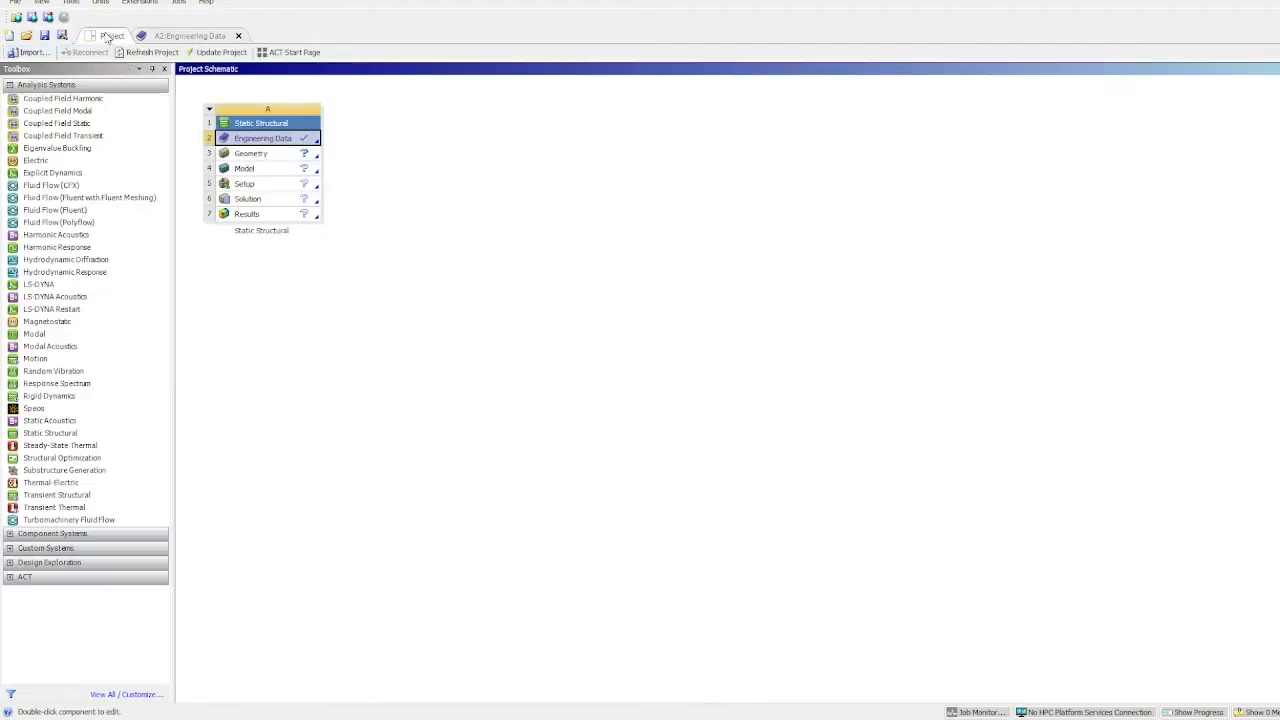
- Open the Static Structural system's Geometry in Discovery with an empty design ready for sketching
double_click(297, 158)
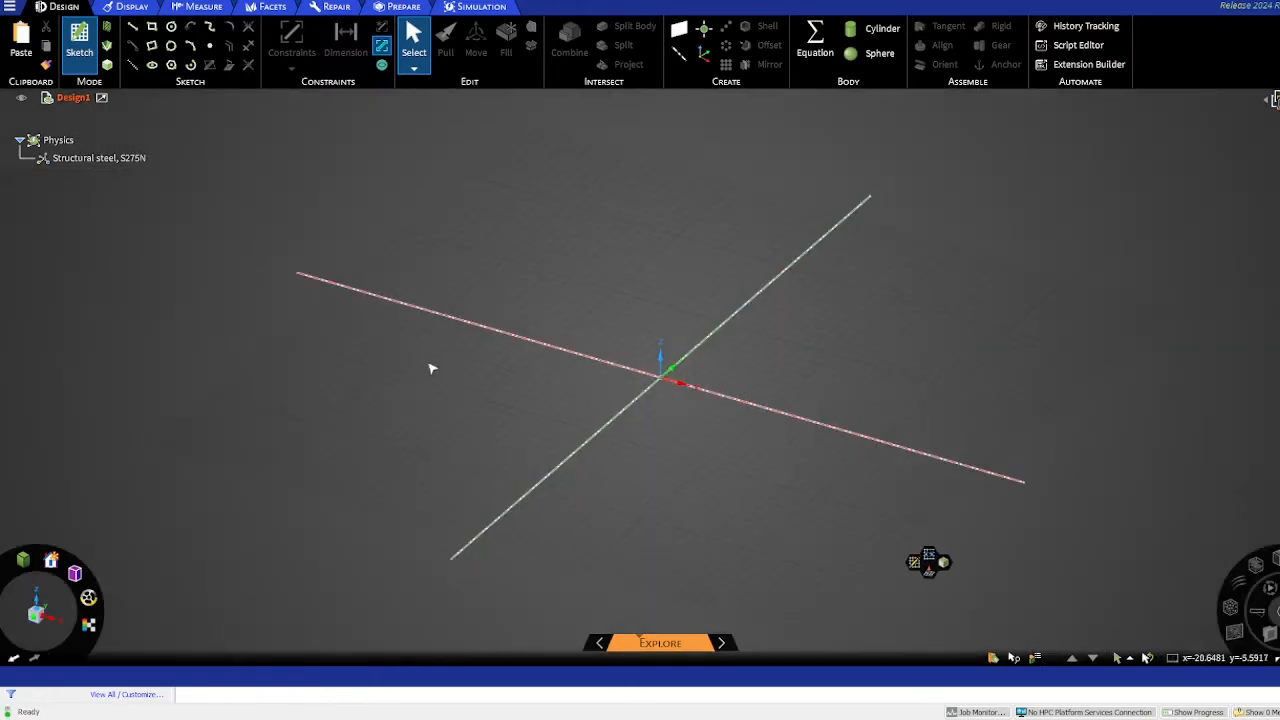
mouse_move(430, 368)
middle_mouse_down()
mouse_move(489, 323)
mouse_move(523, 360)
mouse_move(489, 363)
mouse_move(588, 360)
middle_mouse_up()
mouse_move(746, 329)
middle_mouse_down()
mouse_move(731, 343)
mouse_move(757, 351)
mouse_move(715, 301)
mouse_move(743, 346)
mouse_move(733, 397)
mouse_move(983, 346)
mouse_move(714, 374)
mouse_move(760, 340)
mouse_move(803, 391)
mouse_move(755, 441)
middle_mouse_up()
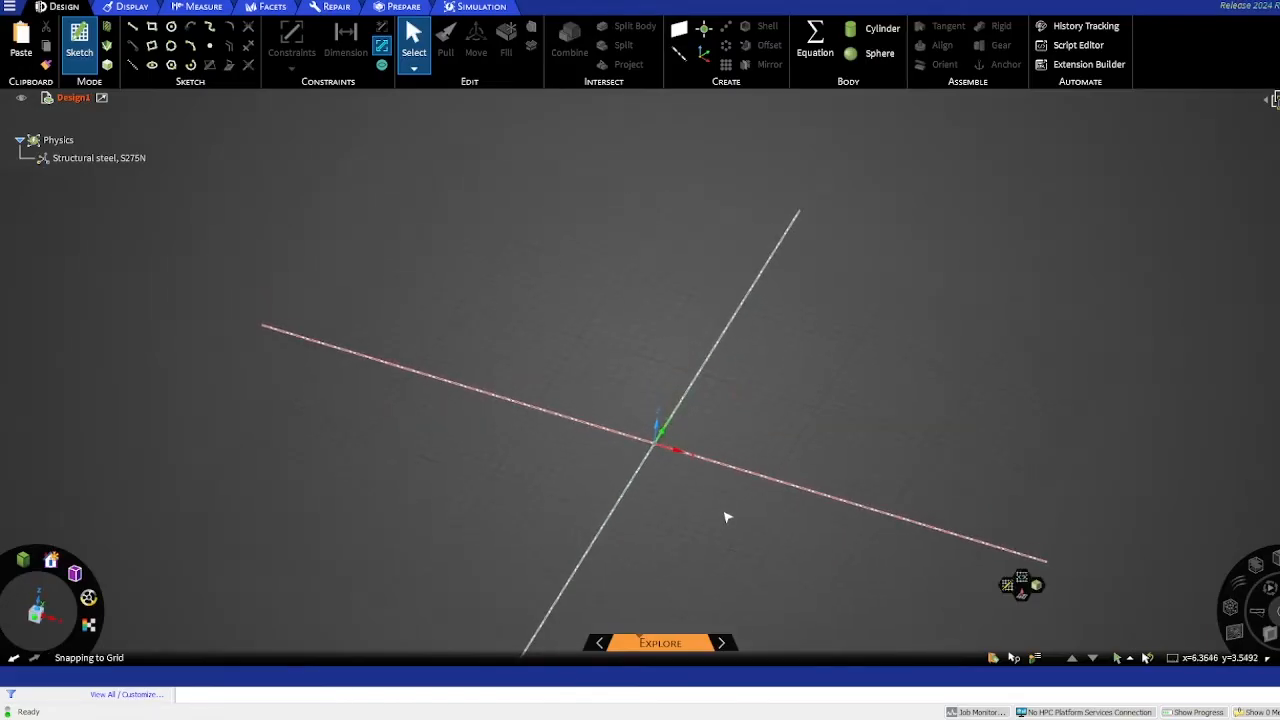
middle_click_drag(726, 517, 728, 485)
mouse_move(728, 485)
middle_mouse_down("shift")
mouse_move(739, 492)
mouse_move(751, 386)
mouse_move(709, 343)
middle_mouse_up("shift")
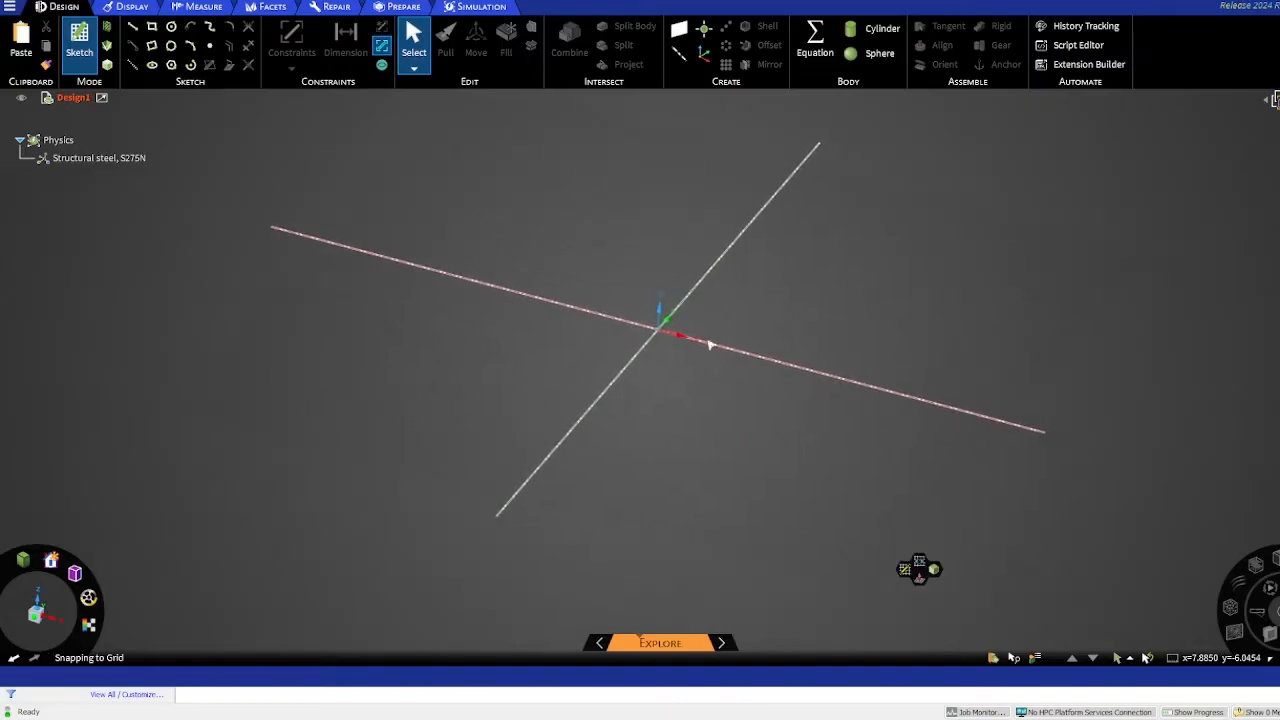
scroll(708, 335, "down", 4)
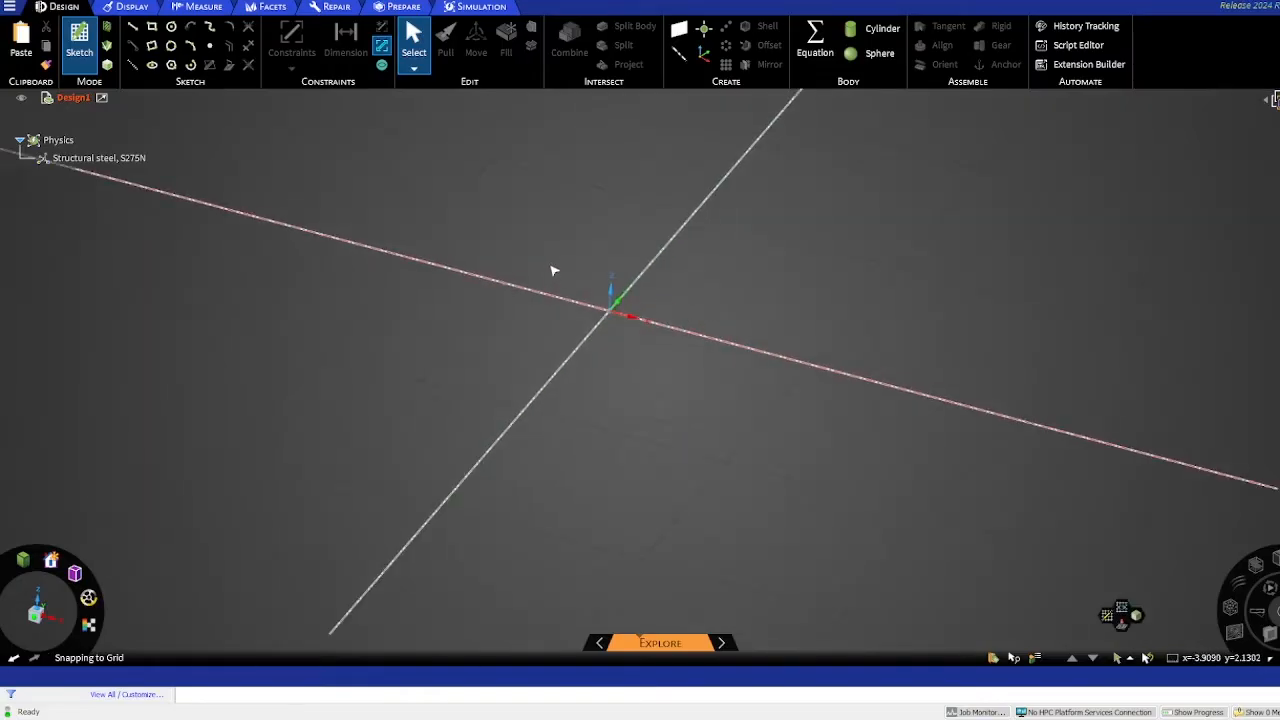
scroll(551, 269, "up", 2)
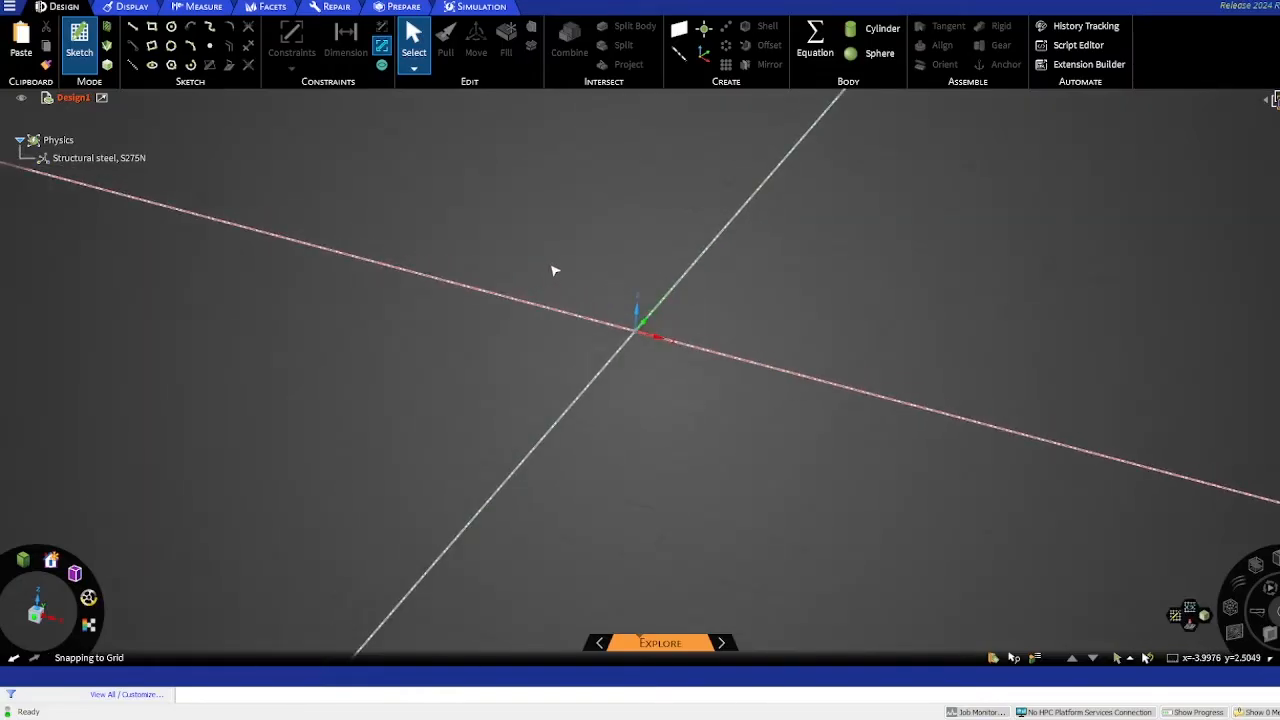
- Sketch a 10 mm by 1 mm rectangle starting at the origin and extending along the X axis
left_click(151, 45)
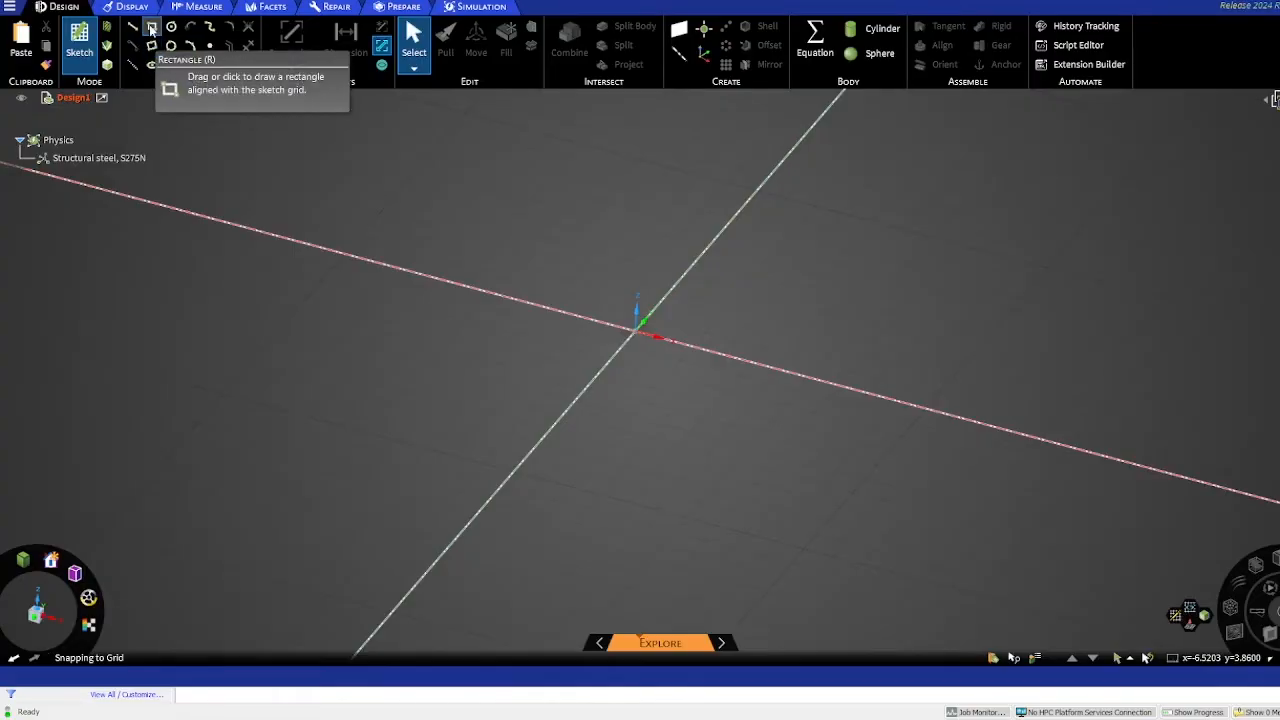
left_click(151, 27)
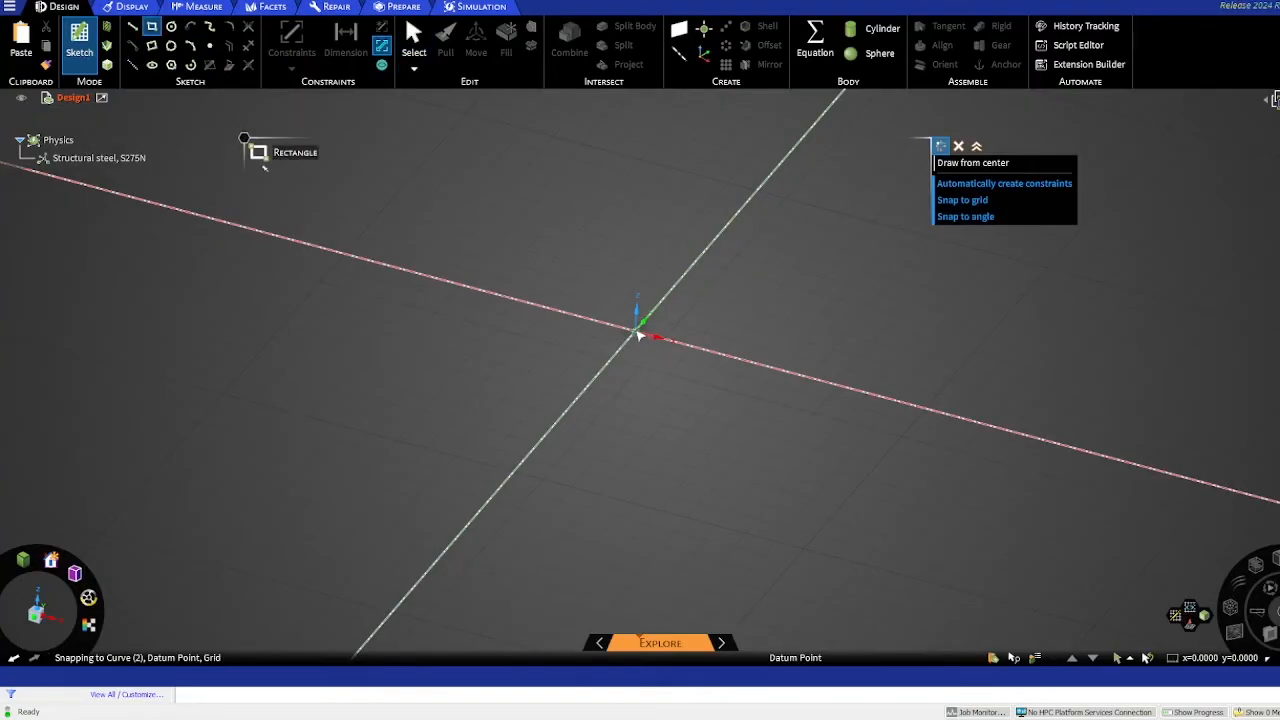
left_click(638, 336)
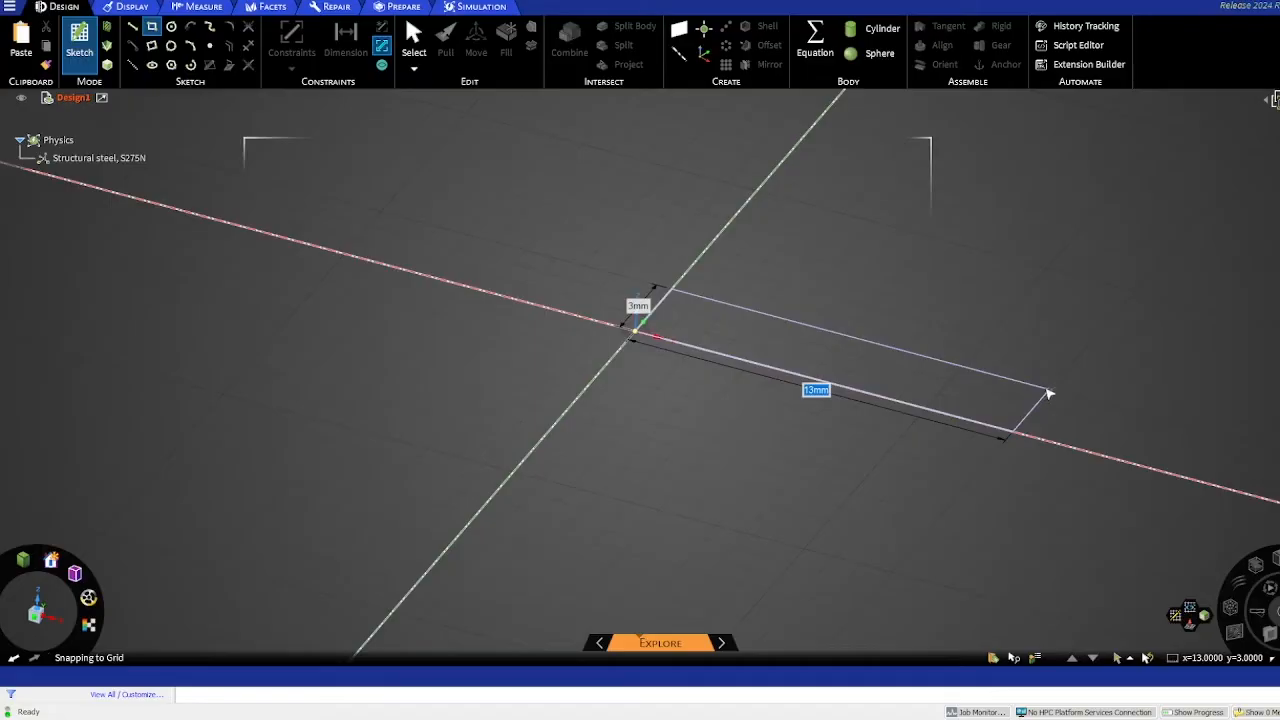
type("10")
key("Tab")
type("1")
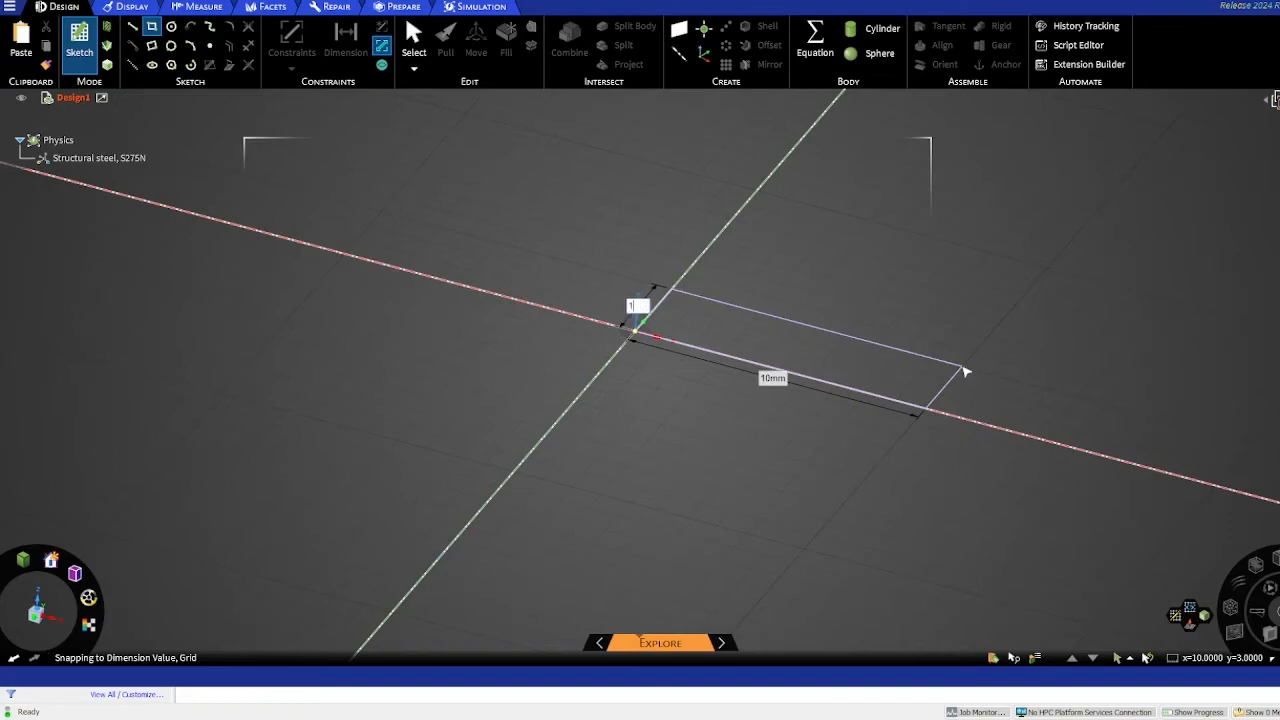
key("BackSpace")
left_click(940, 399)
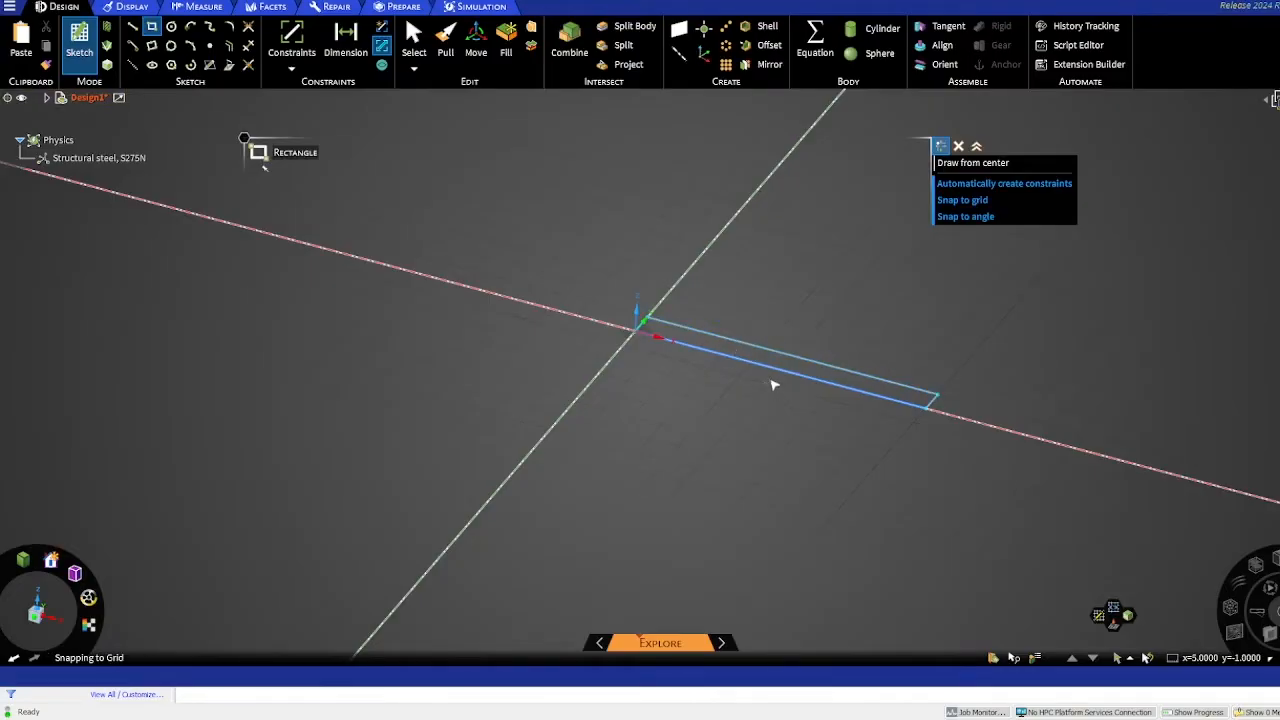
- Pull the rectangular face upward by 30 mm to form a solid plate
left_click(445, 45)
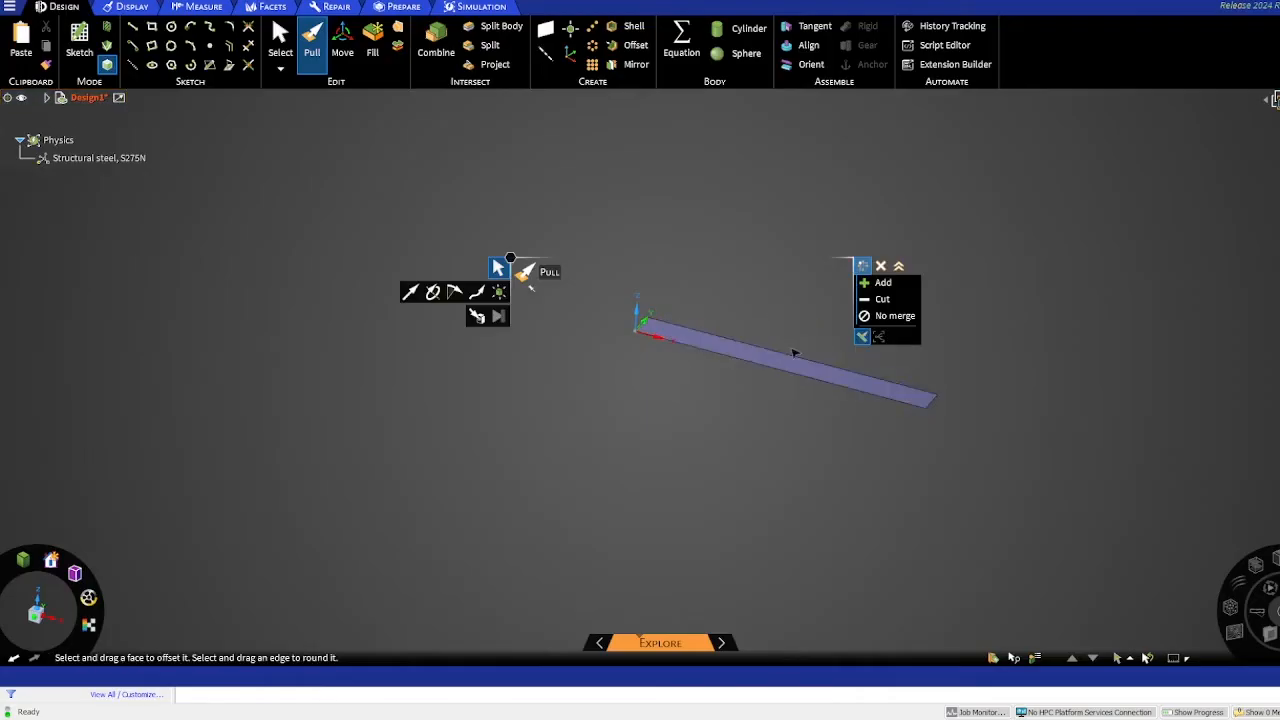
left_click(795, 368)
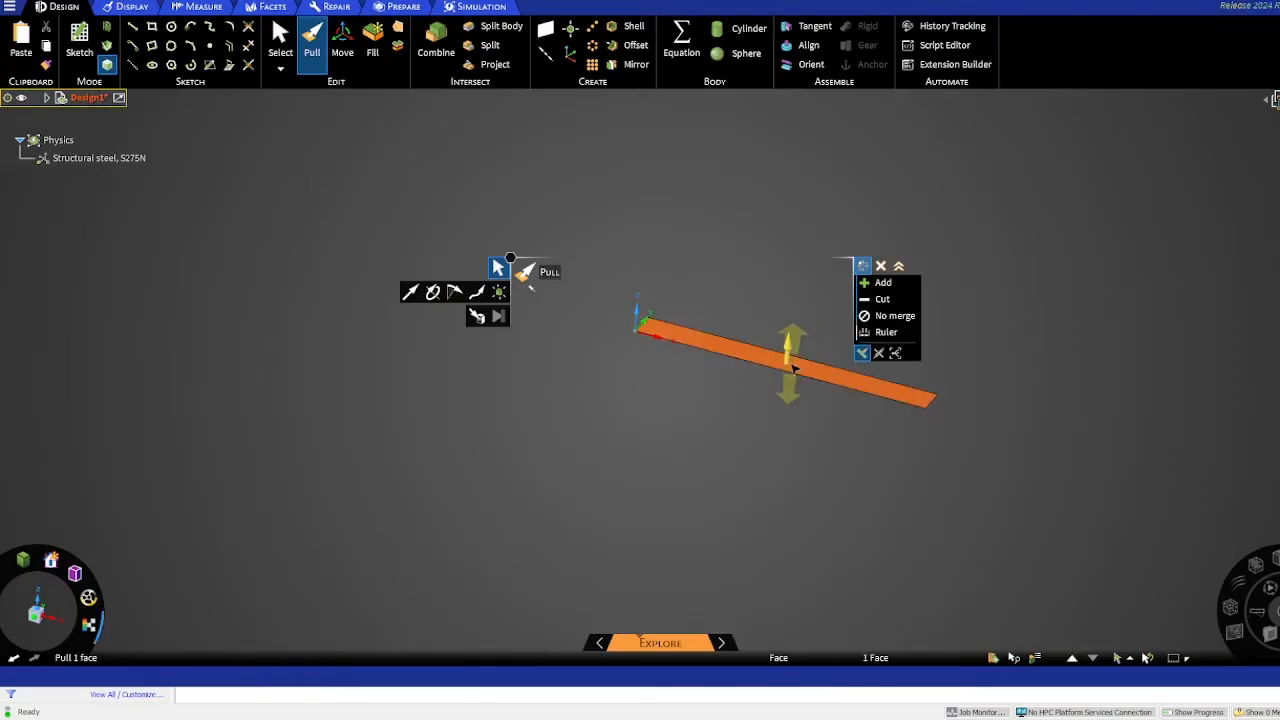
left_click_drag(795, 368, 820, 158)
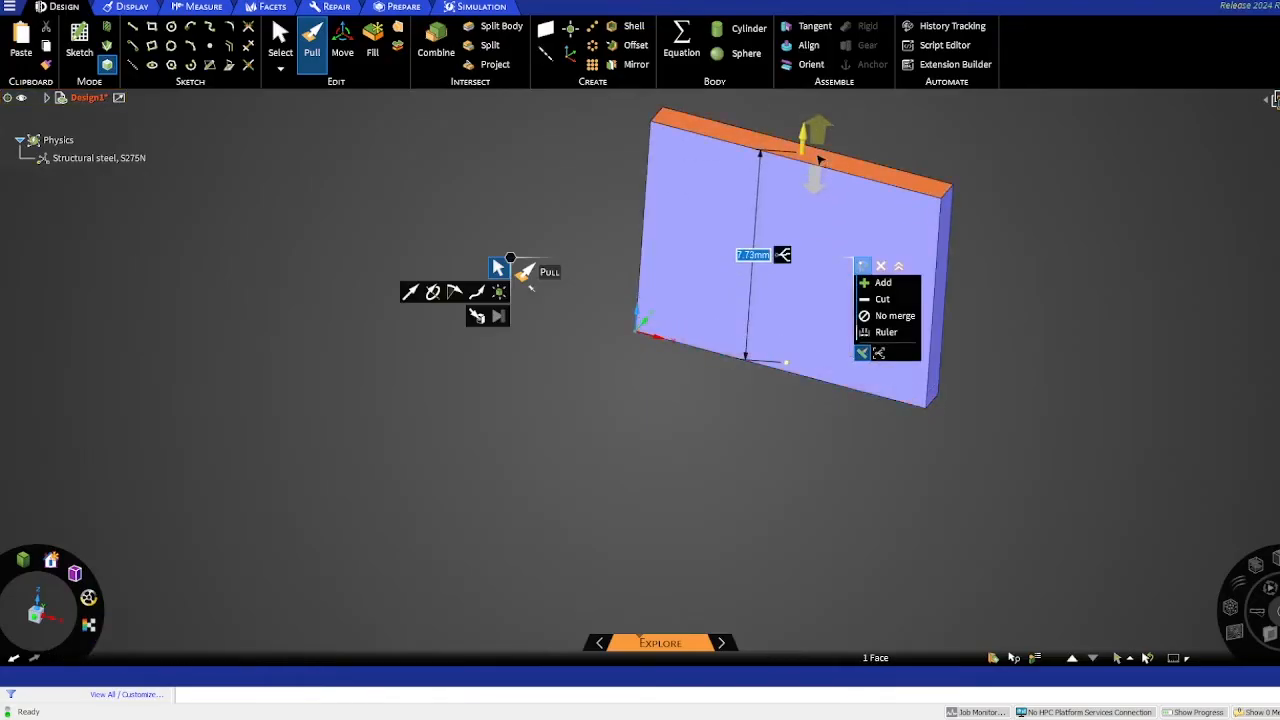
type("30")
key("Return")
scroll(698, 285, "down", 5)
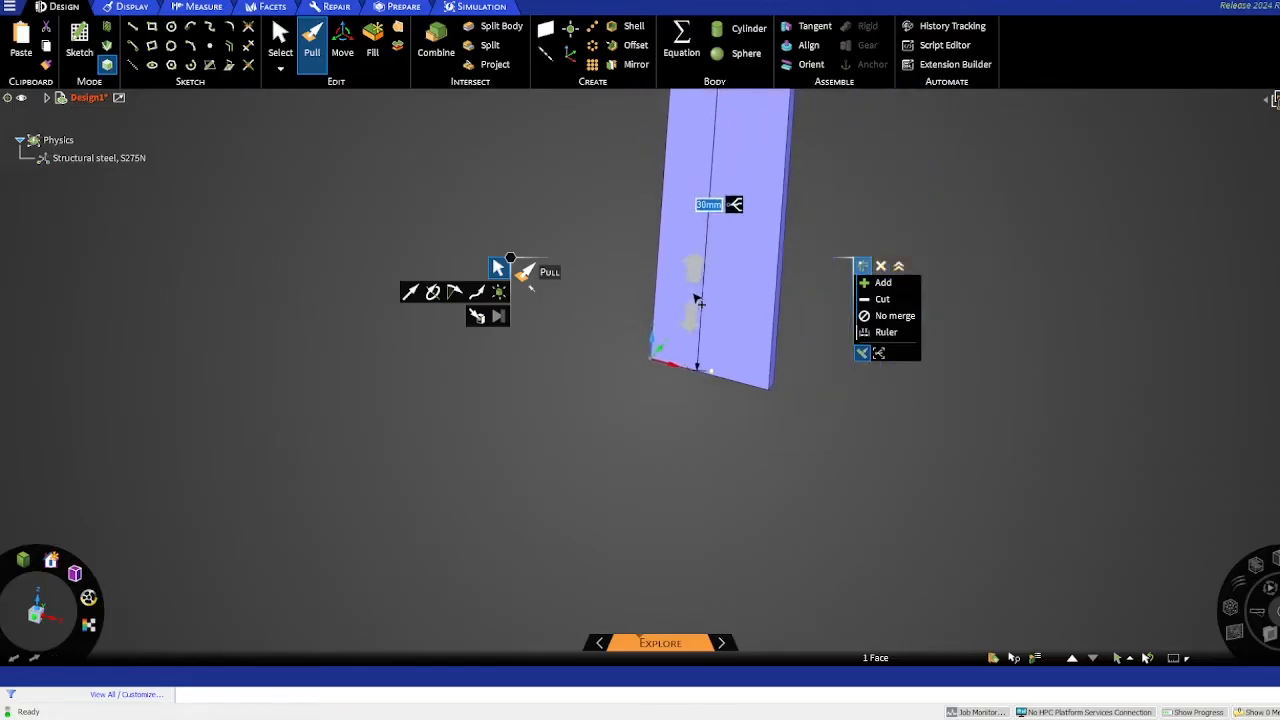
scroll(694, 272, "up", 3)
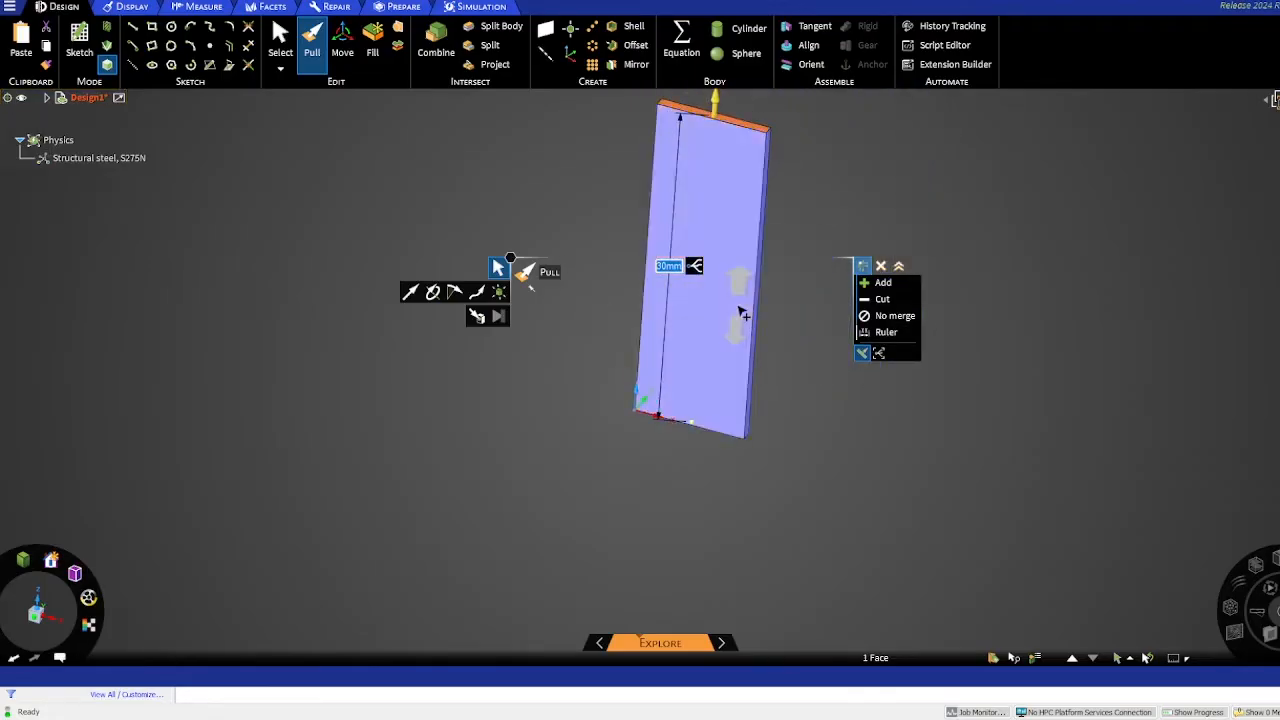
left_click(820, 230)
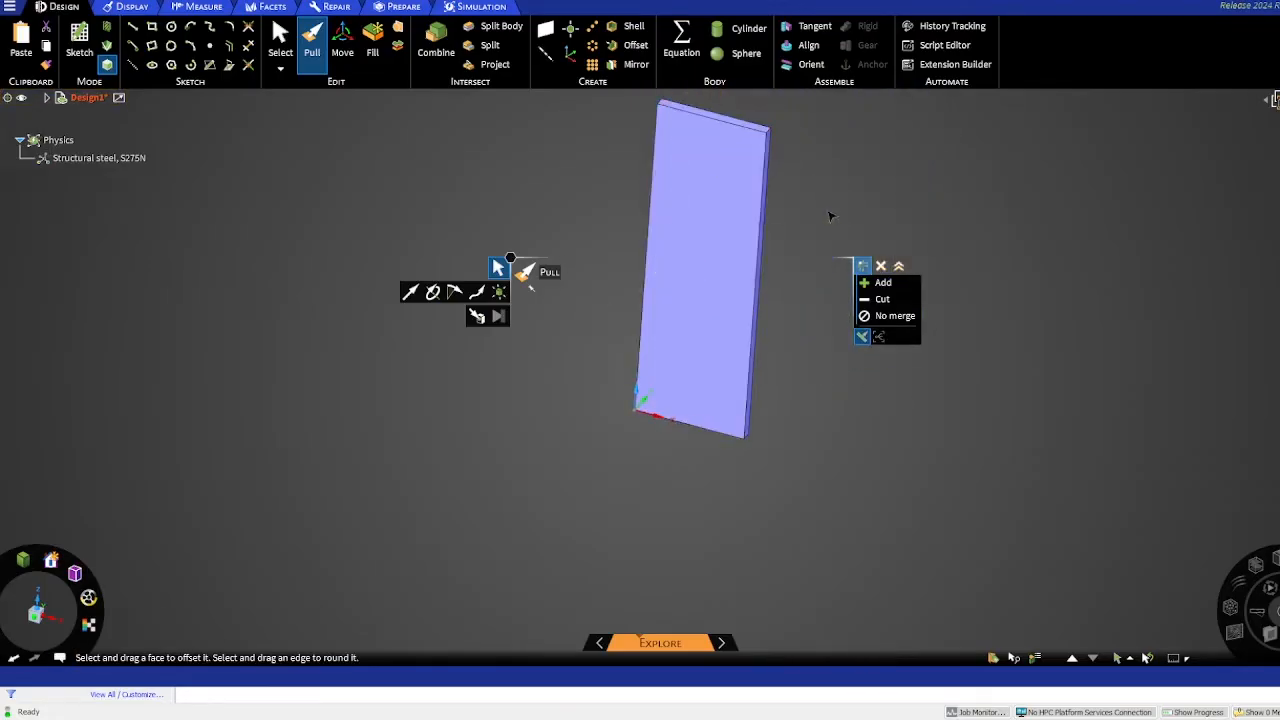
- Sketch a circle on the plate's large front face, centred on the face and slightly narrower than the plate
left_click(170, 28)
left_click(714, 212)
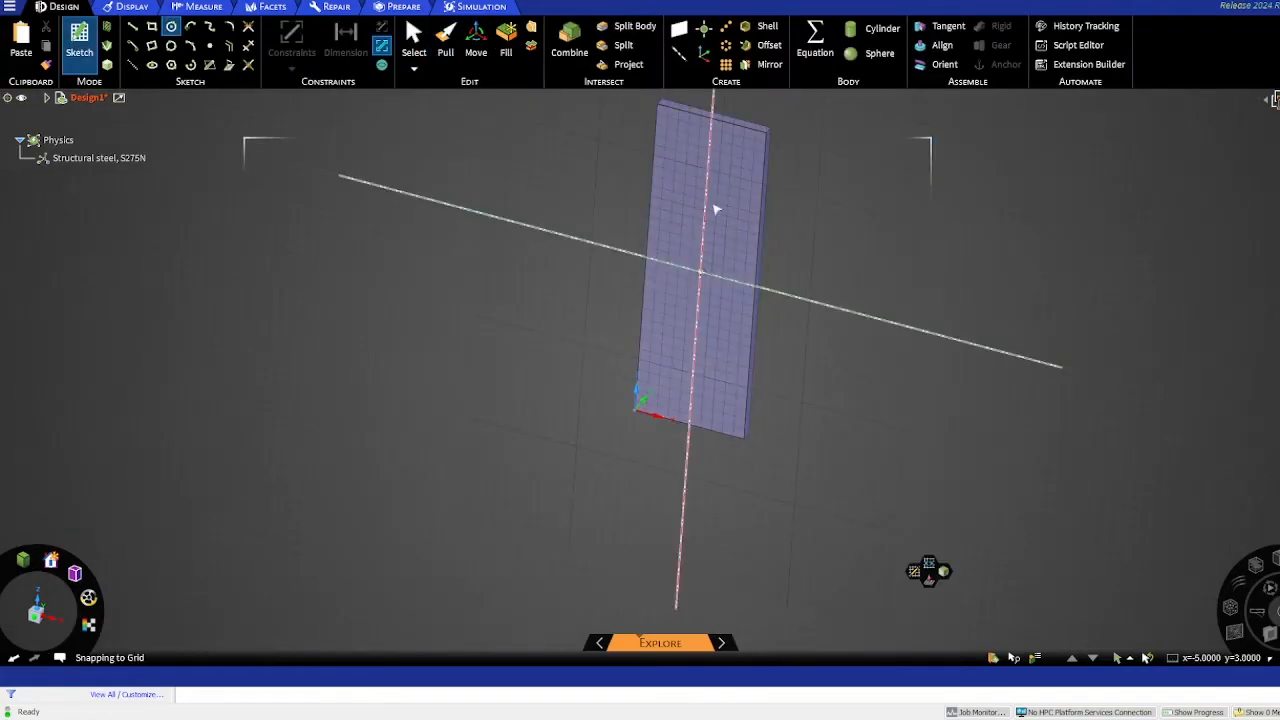
left_click(700, 271)
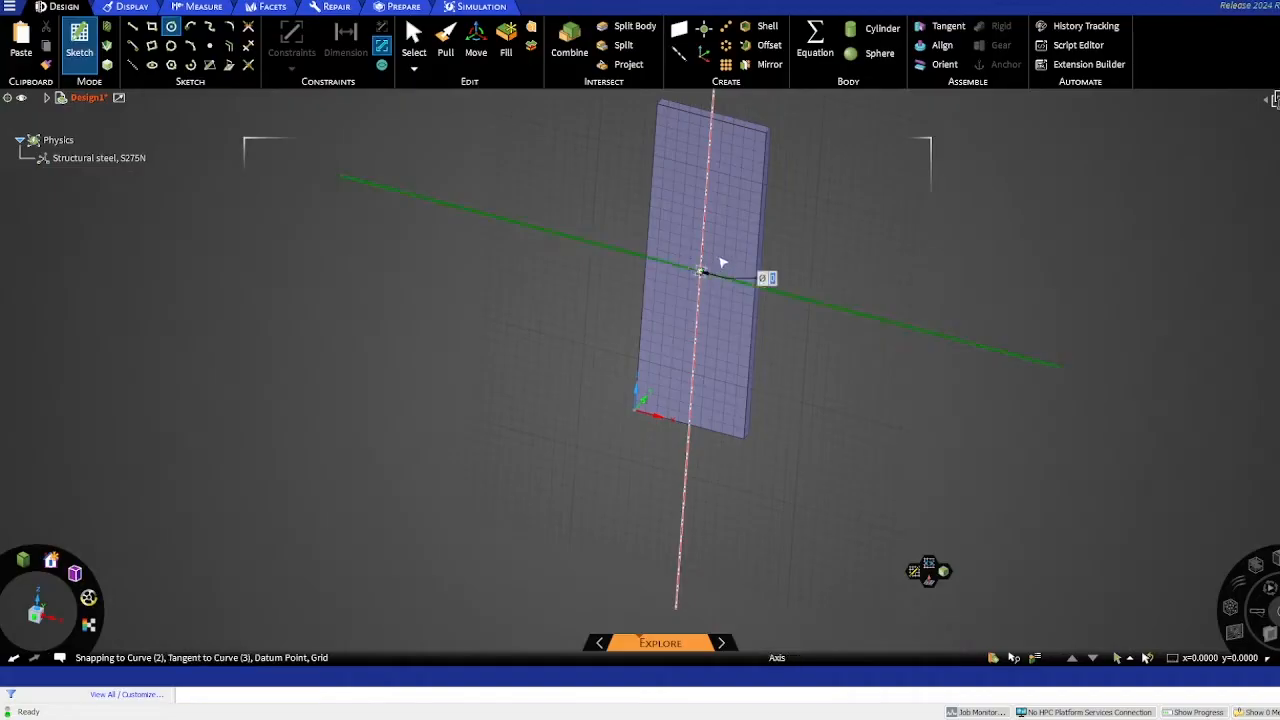
left_click(727, 256)
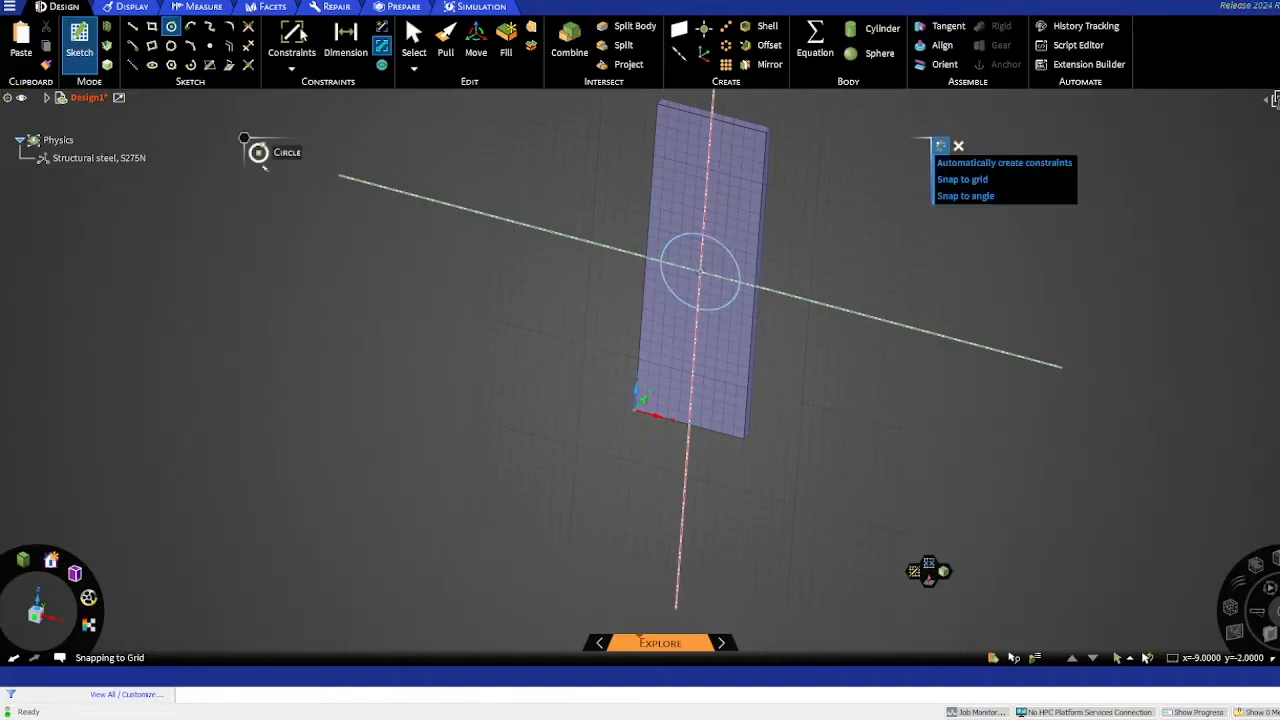
- Pull the circular face back through the plate to cut a through hole
left_click(445, 45)
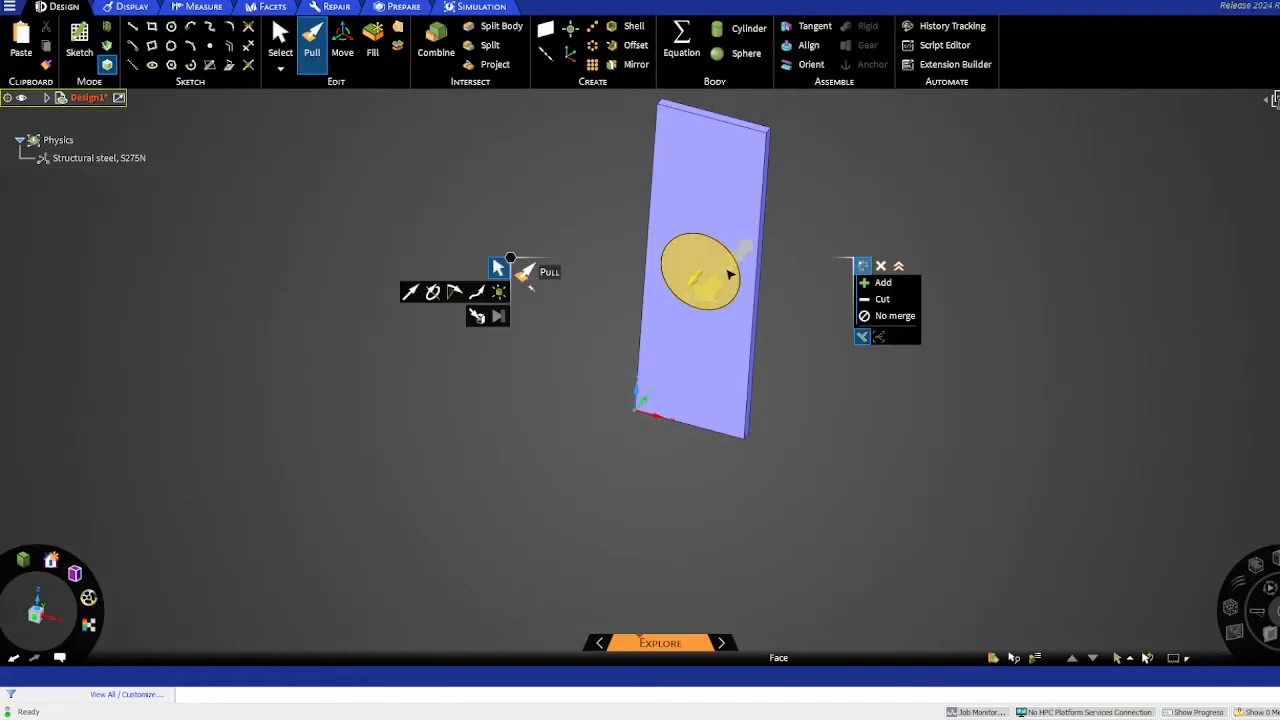
left_click_drag(710, 280, 940, 203)
left_click(940, 203)
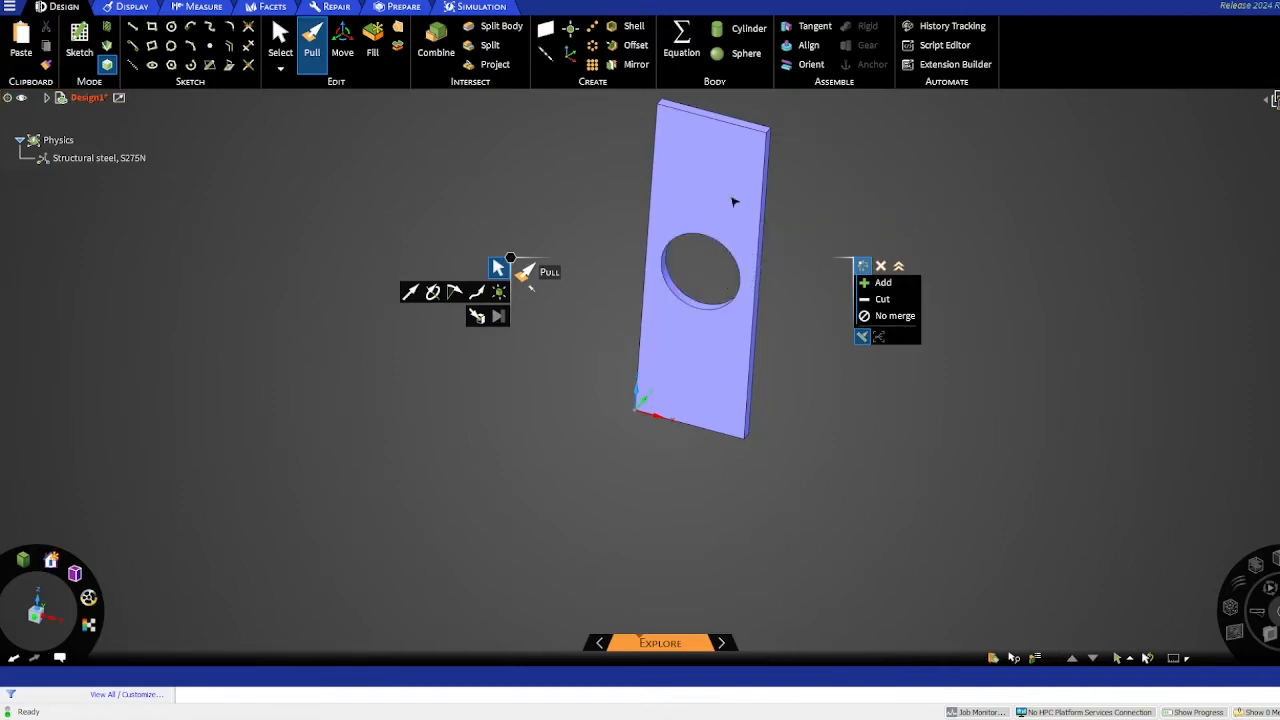
- Leave the Pull tool and delete the entire plate body
left_click(737, 383)
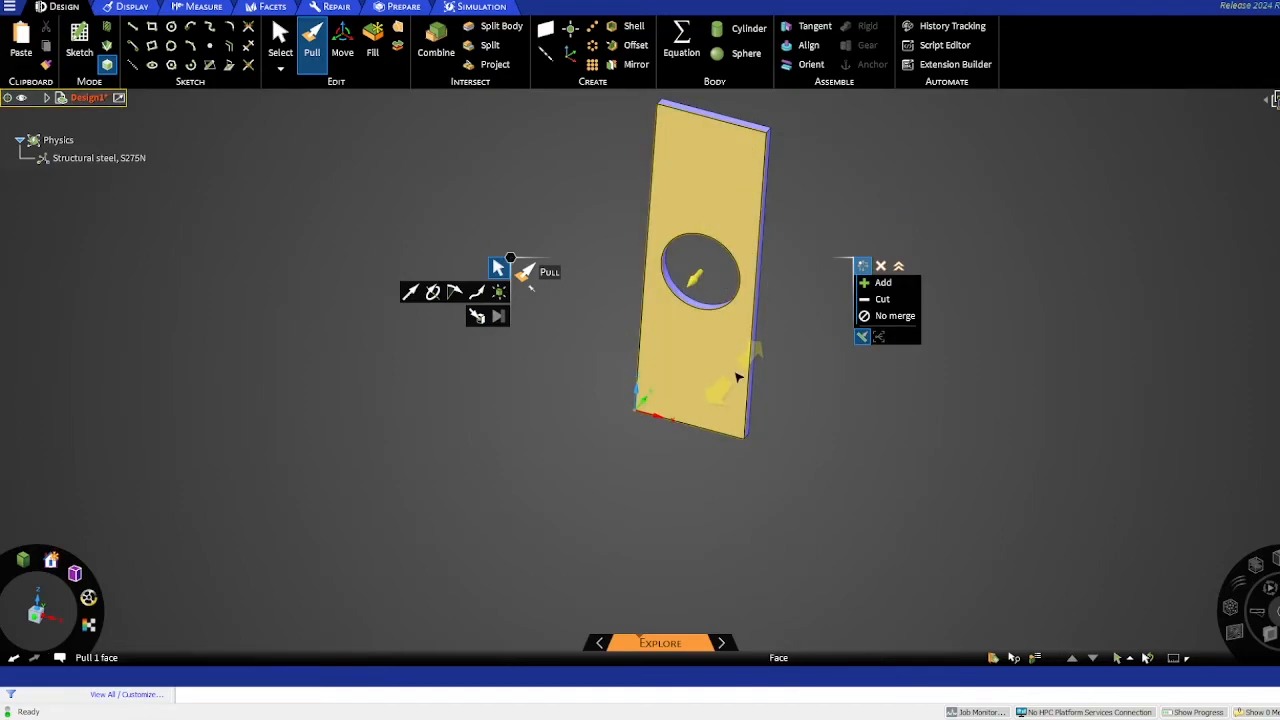
key("Escape")
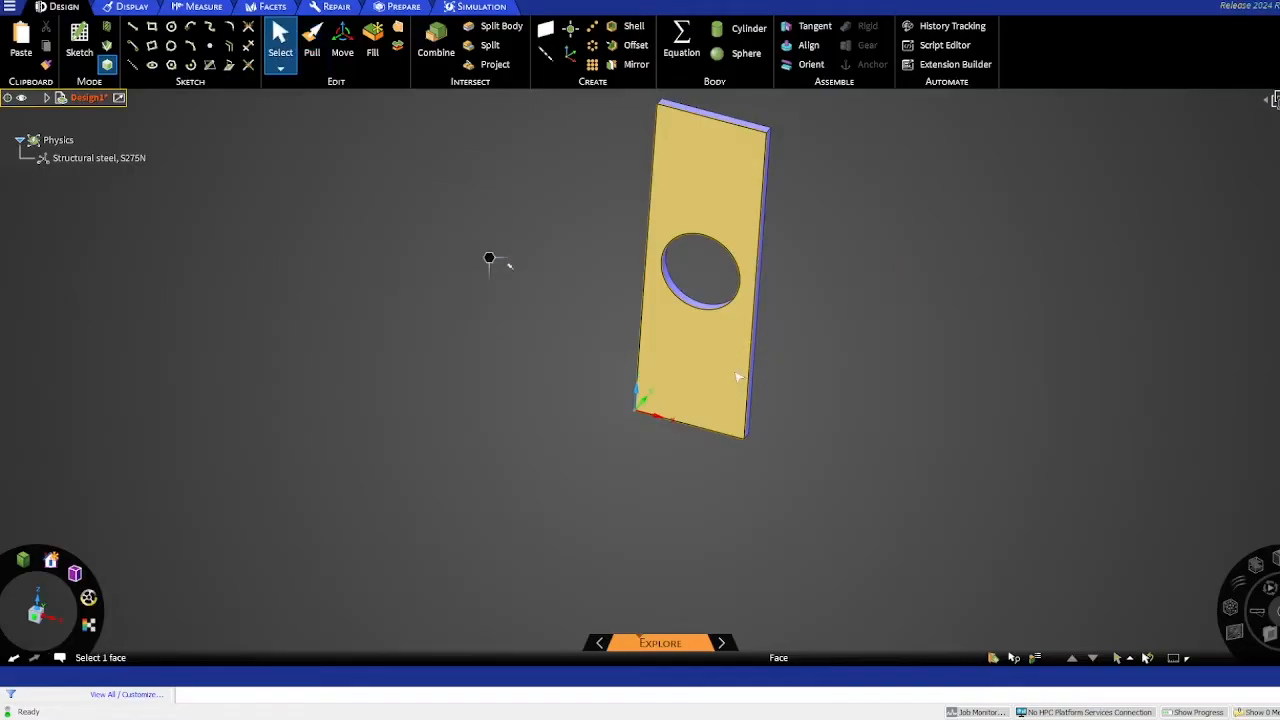
triple_click(737, 377)
key("Delete")
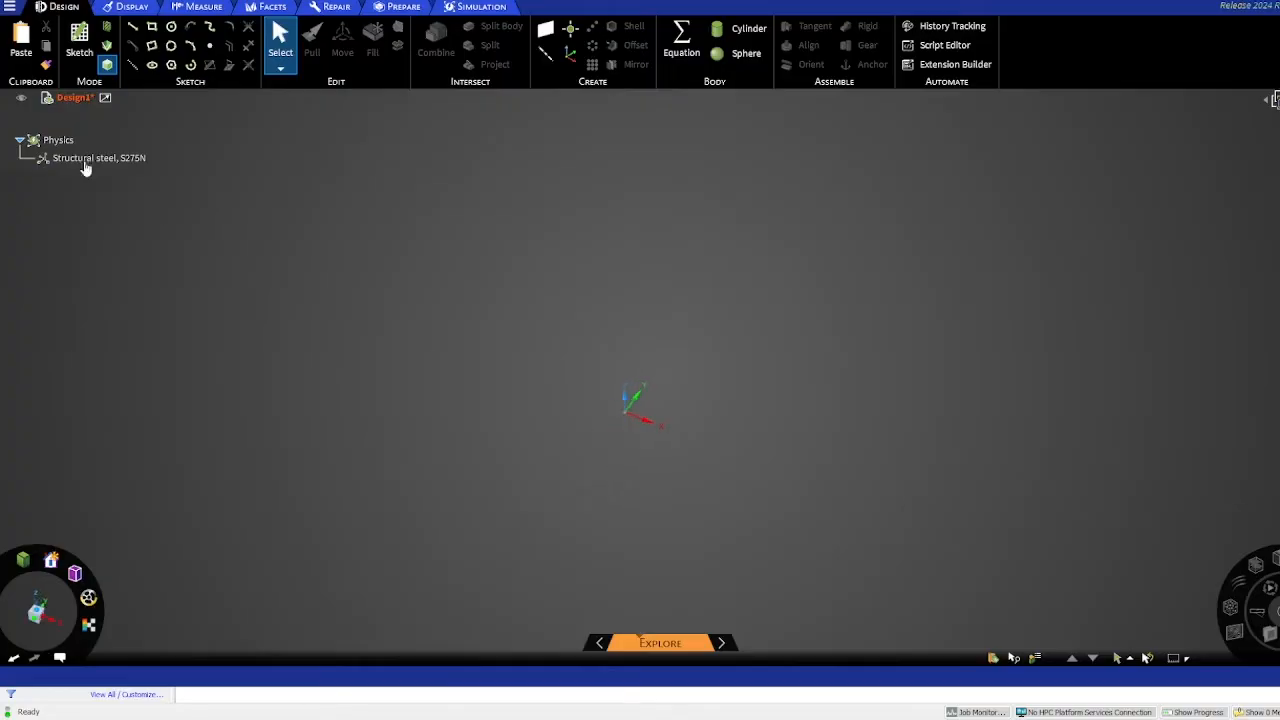
- Insert the Ansys Tutorial Example geometry file into the empty design and view the plate with its central hole
left_click(12, 7)
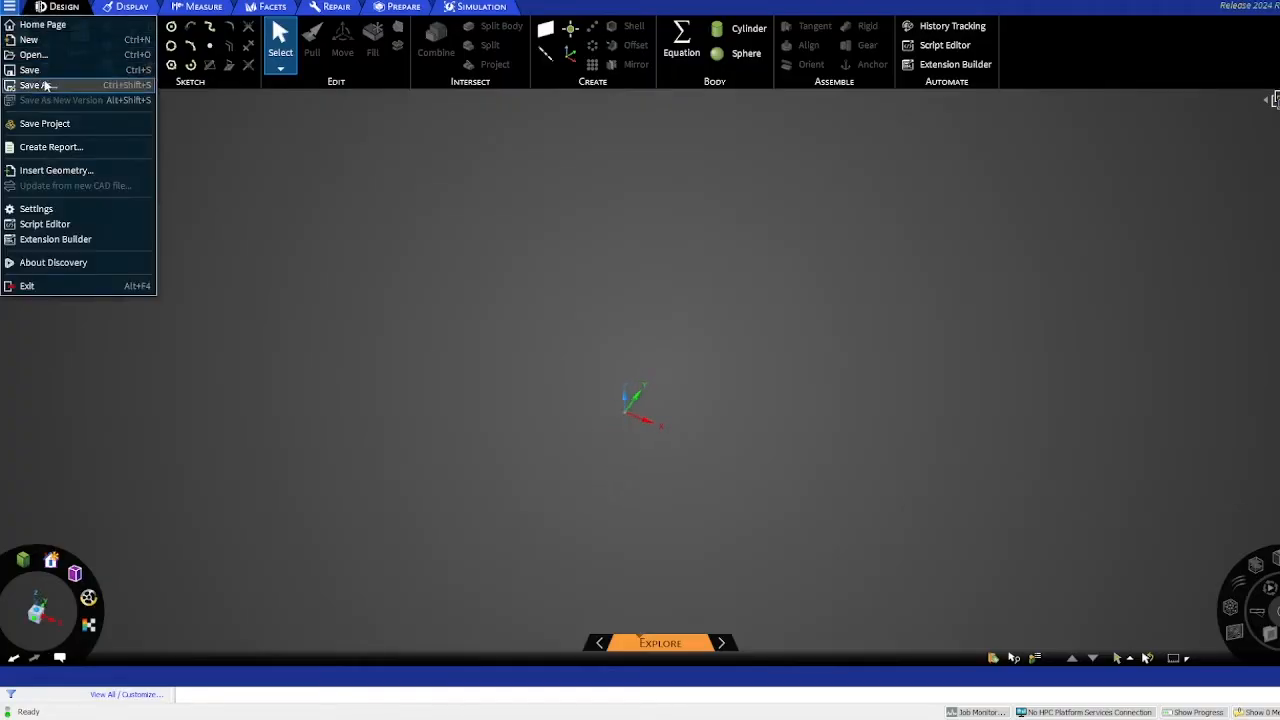
left_click(79, 171)
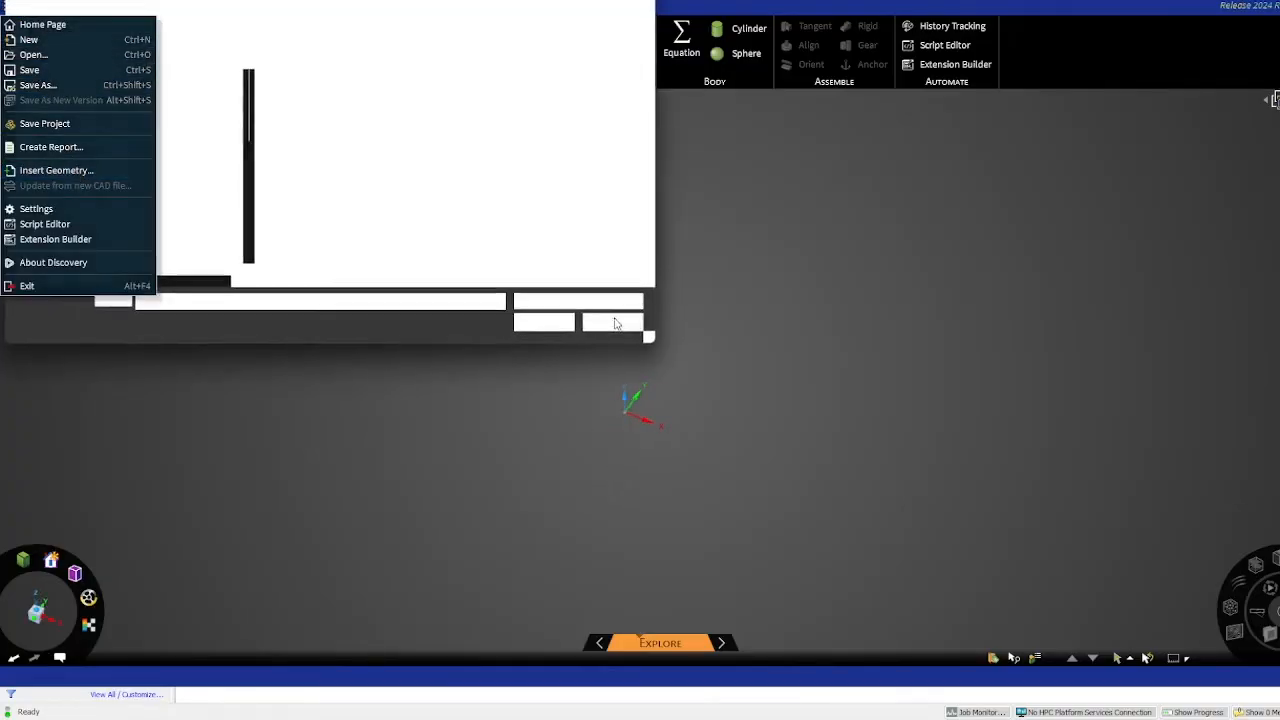
double_click(191, 90)
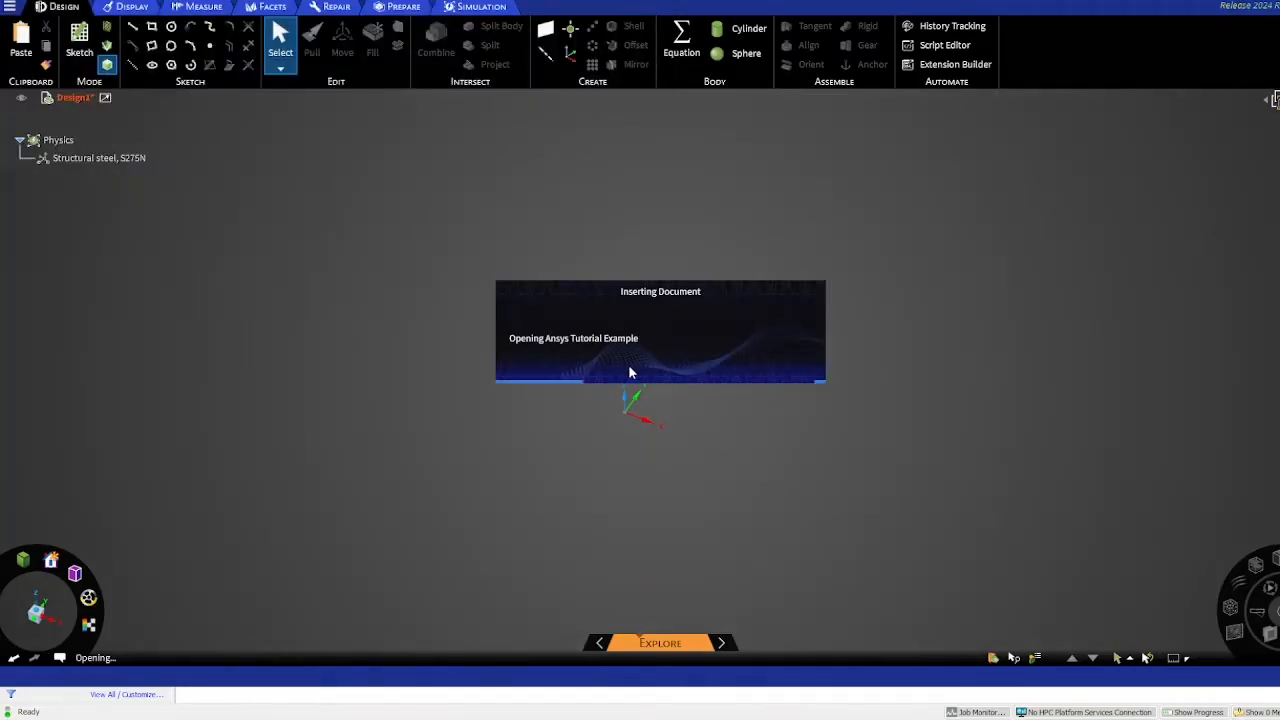
left_click(9, 6)
left_click(490, 516)
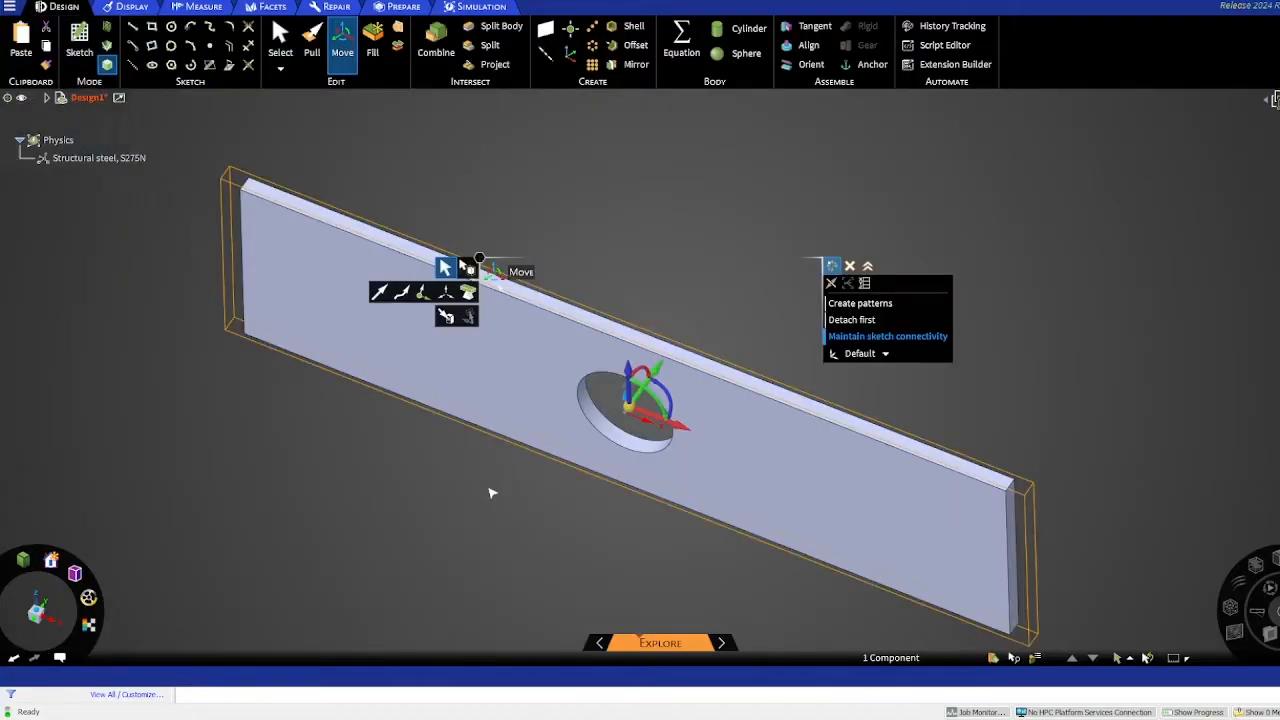
middle_click_drag(528, 402, 707, 392)
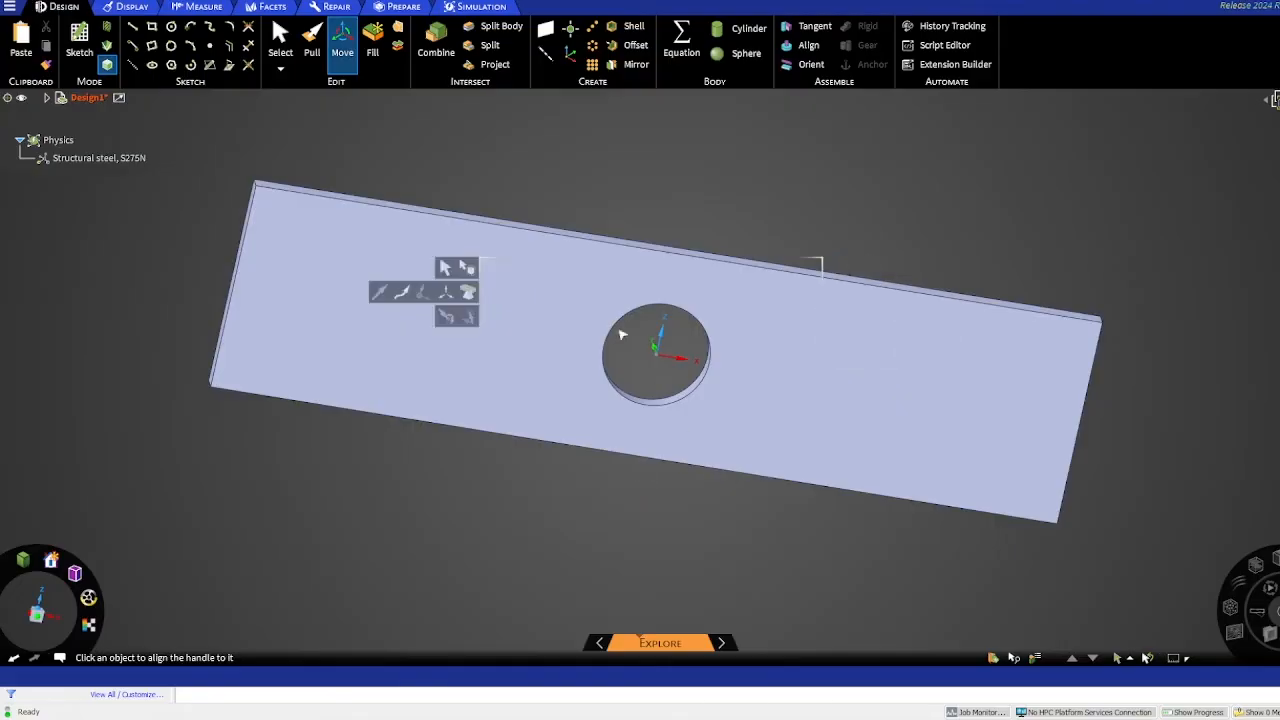
- Save the project as a Workbench project file named Tutoria
left_click(9, 6)
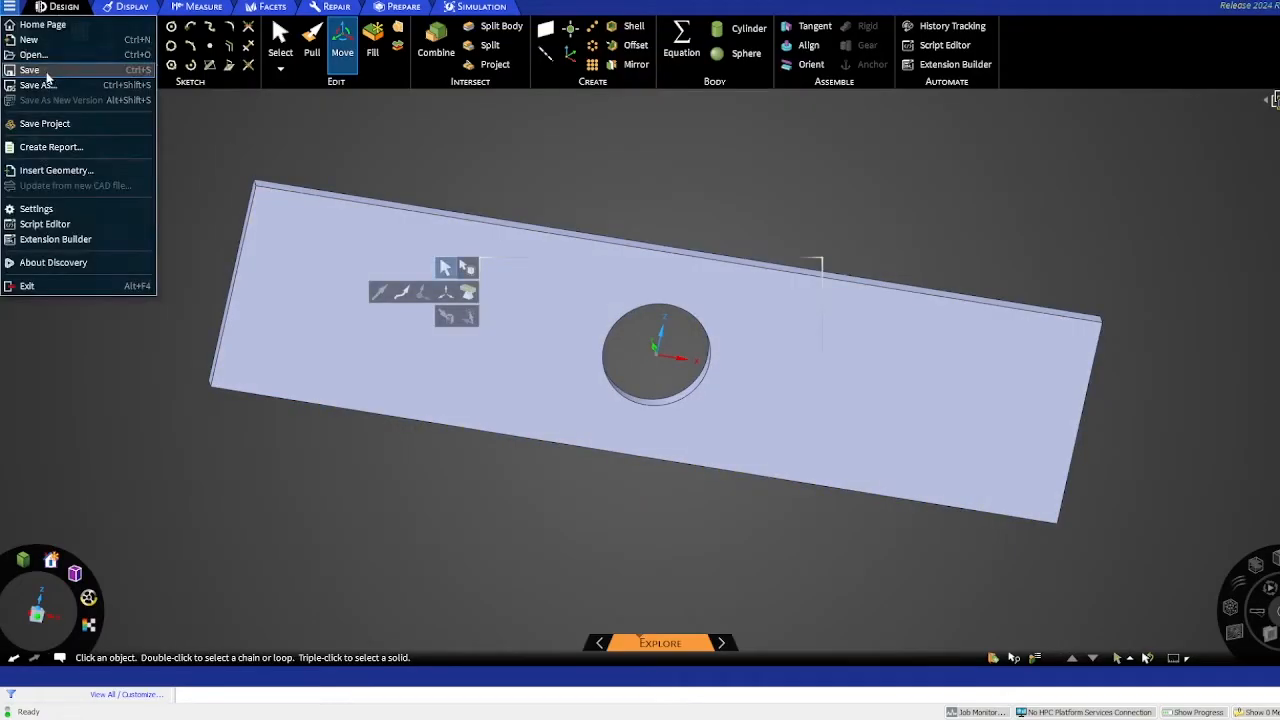
left_click(44, 123)
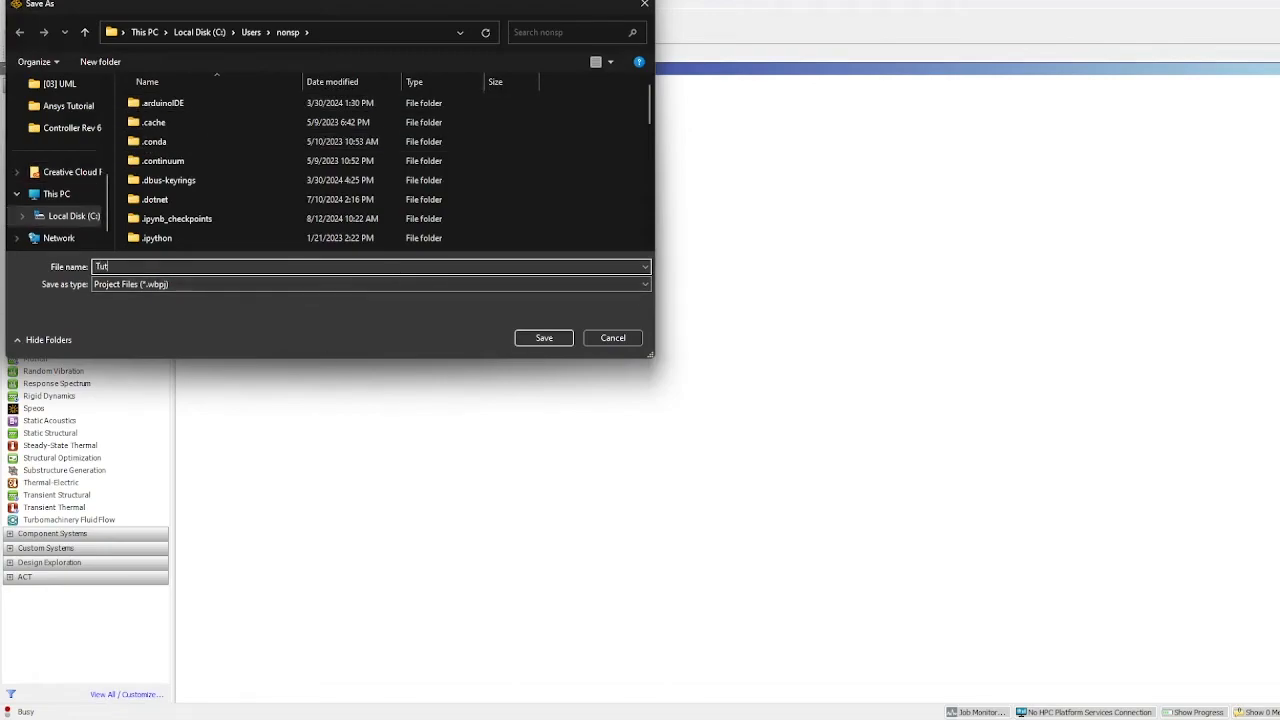
type("Tutoria")
key("Return")
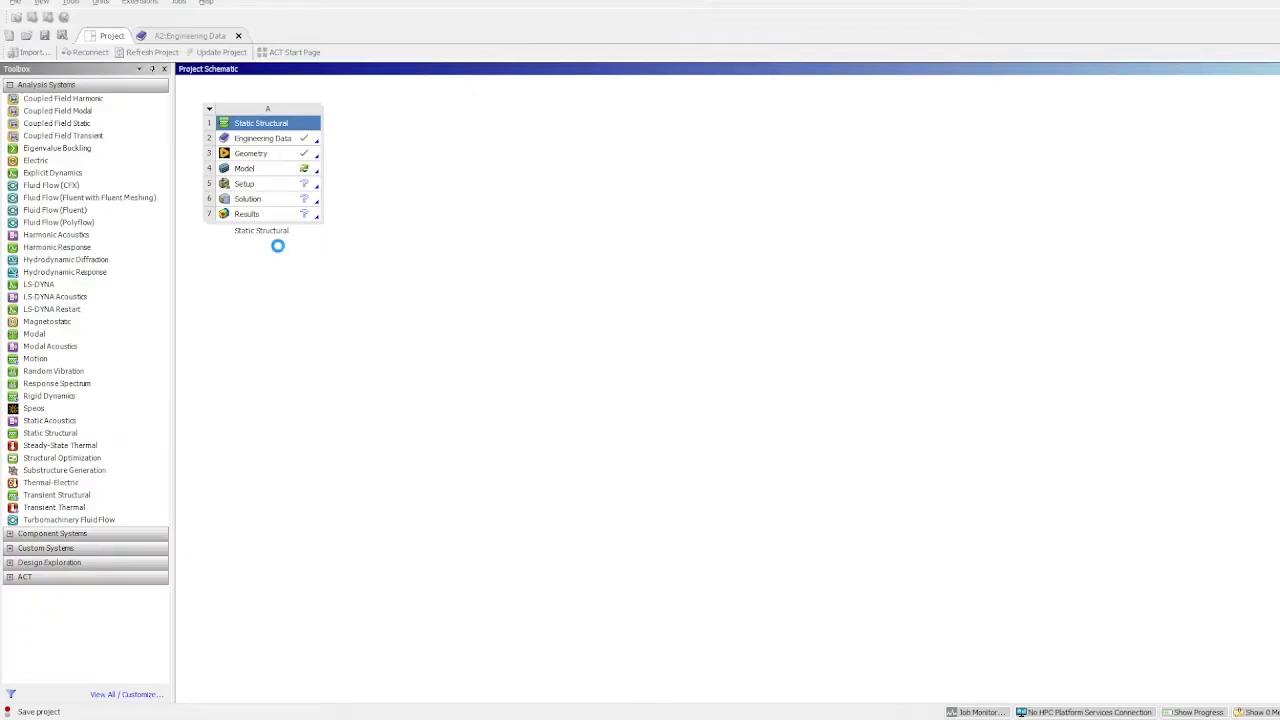
- Open the Static Structural system's Model in Mechanical and inspect the imported plate from several angles
double_click(304, 172)
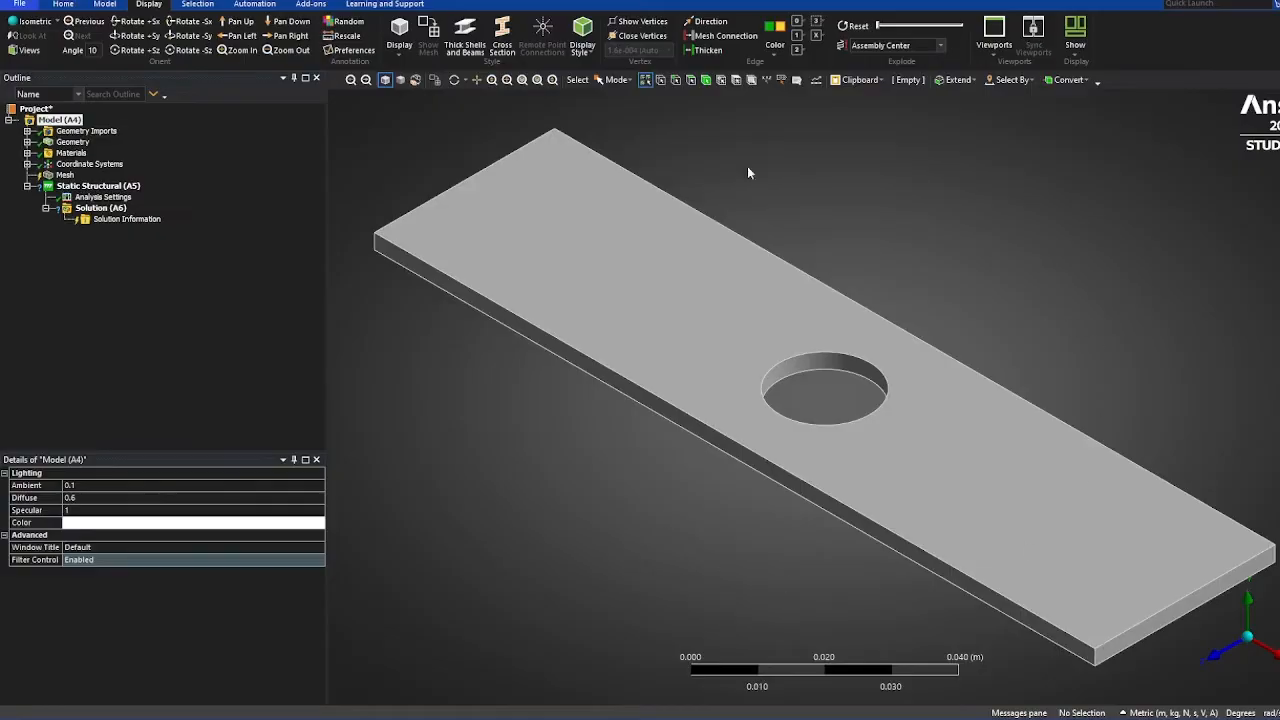
middle_click_drag(611, 294, 583, 349)
scroll(828, 477, "up", 3)
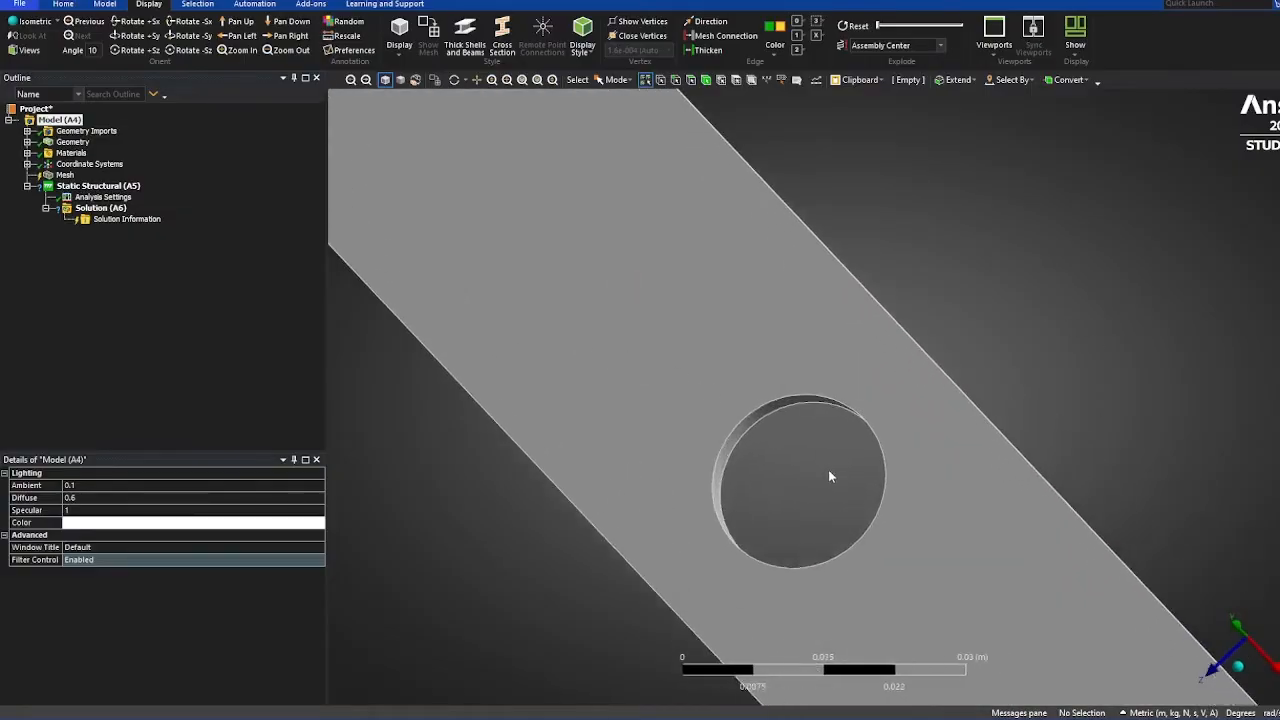
scroll(828, 469, "down", 4)
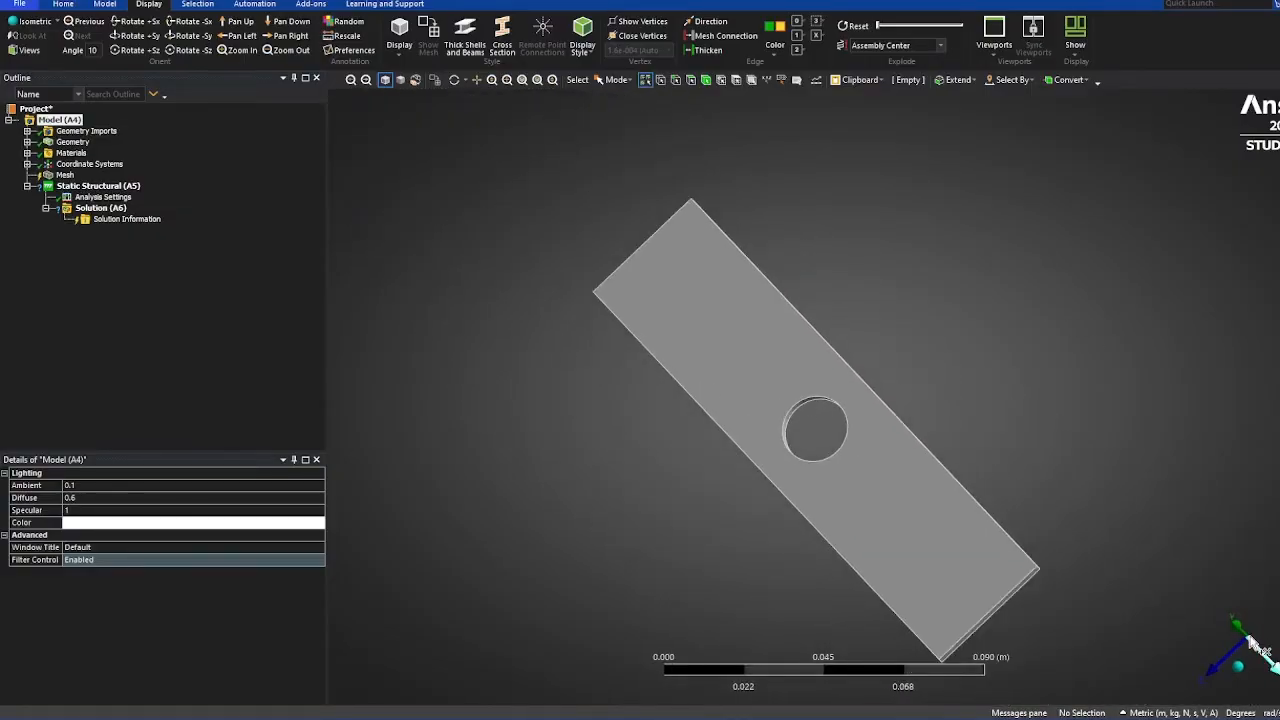
middle_click_drag(814, 349, 946, 340)
scroll(831, 403, "down", 1)
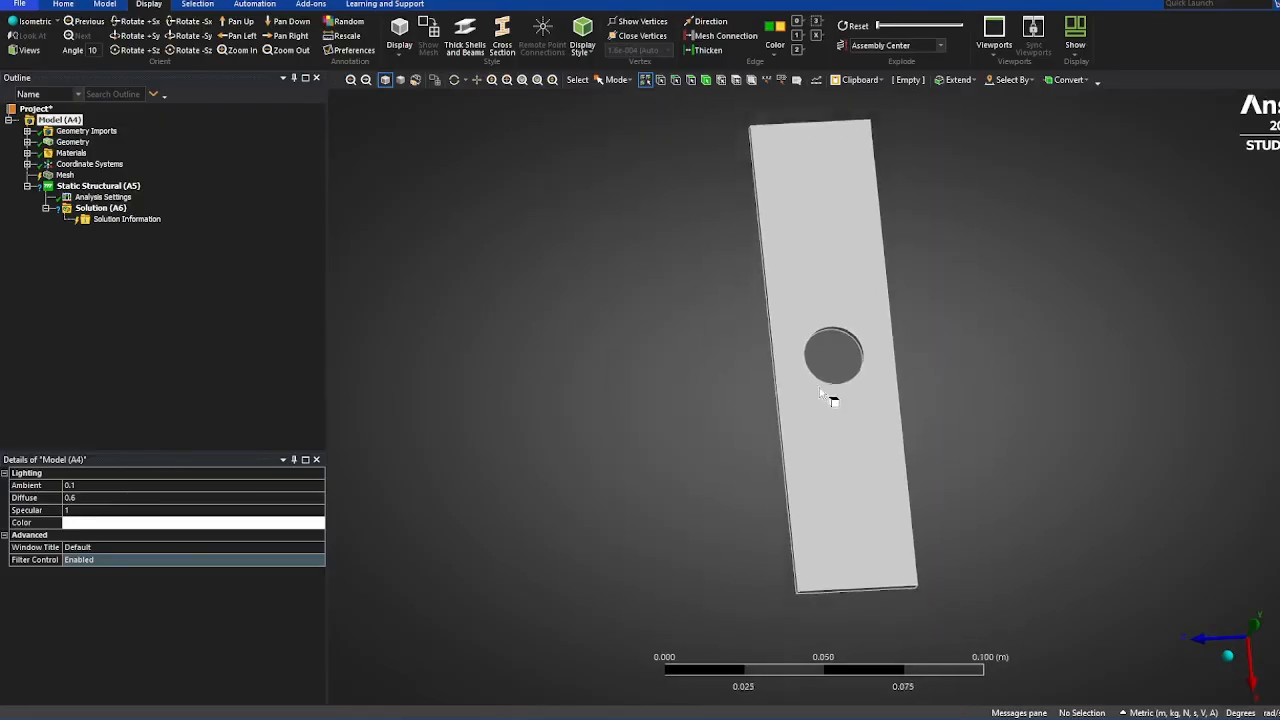
scroll(823, 380, "up", 1)
scroll(830, 363, "down", 2)
middle_click_drag(831, 357, 800, 388, "ctrl")
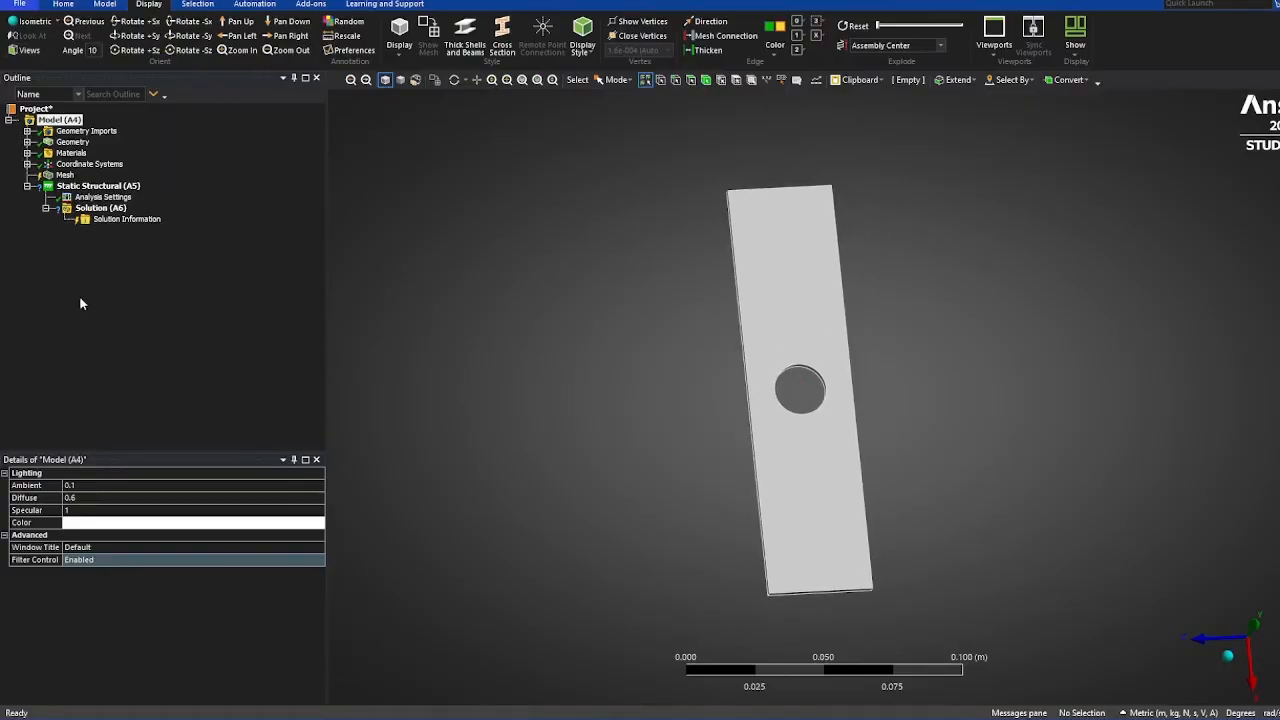
- Expand the Materials, Geometry and Geometry Imports branches of the model outline to review their contents
left_click(28, 154)
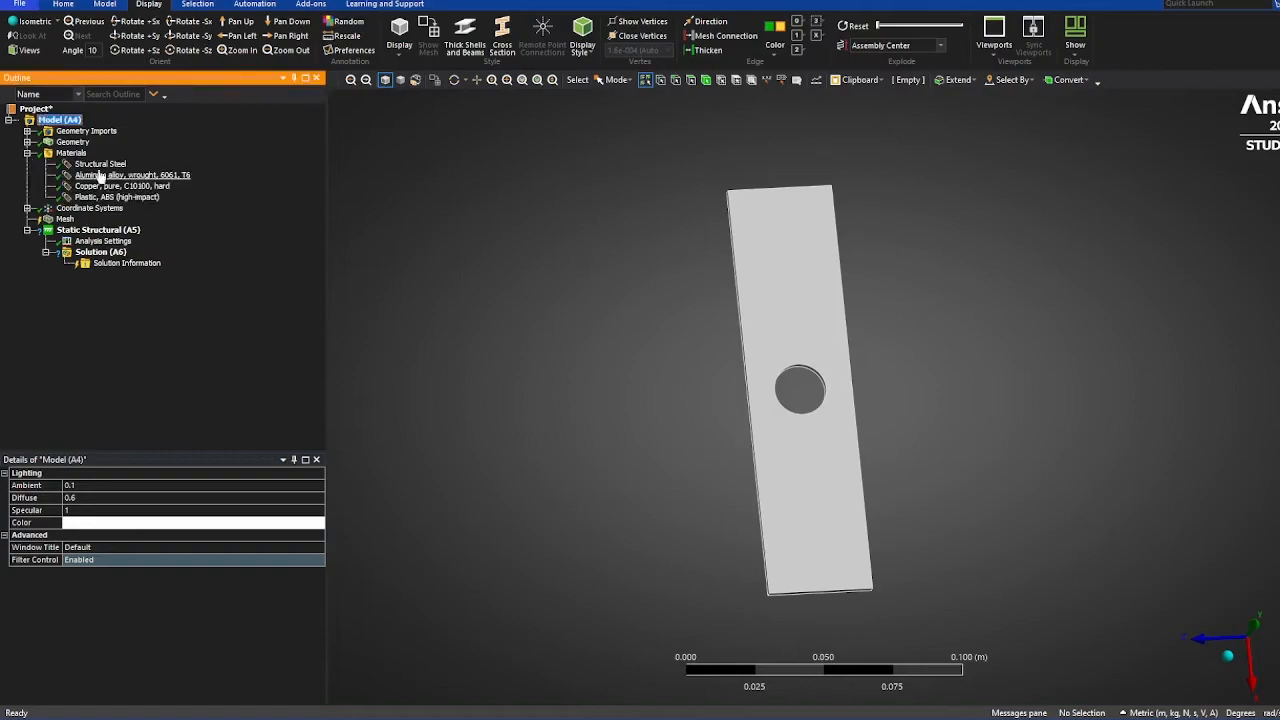
left_click(41, 147)
left_click(28, 131)
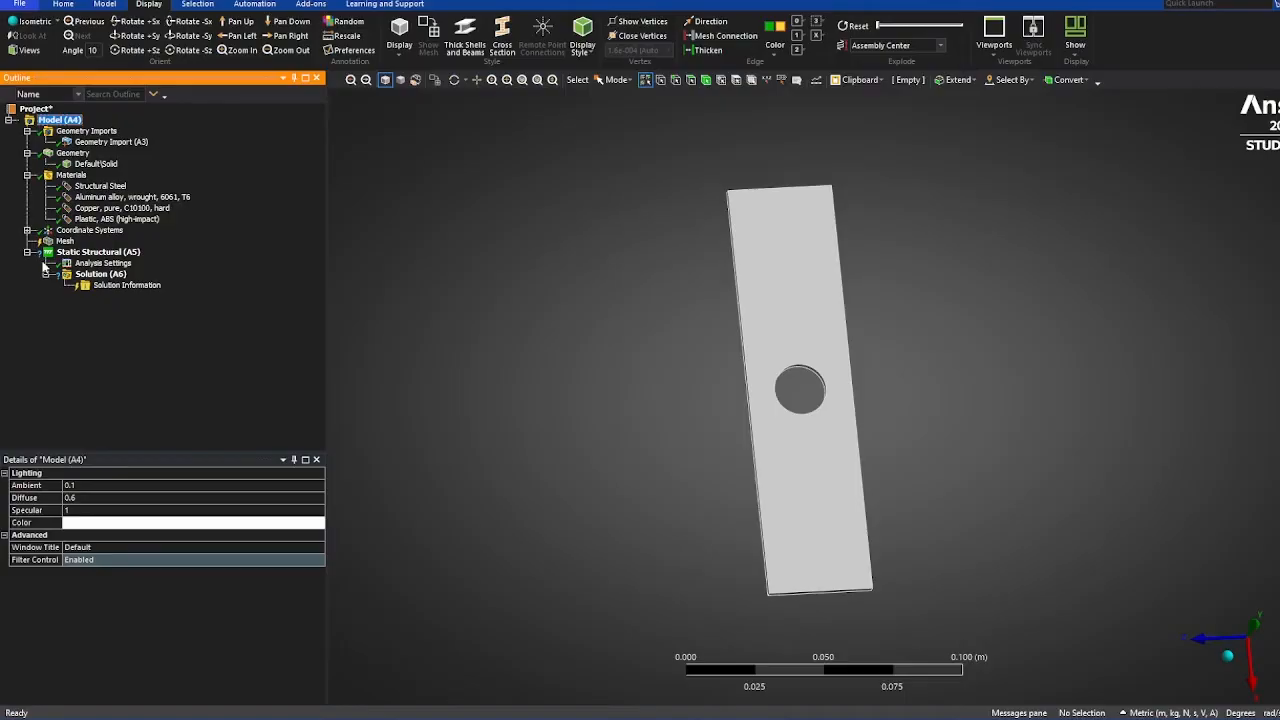
left_click_drag(778, 284, 791, 313)
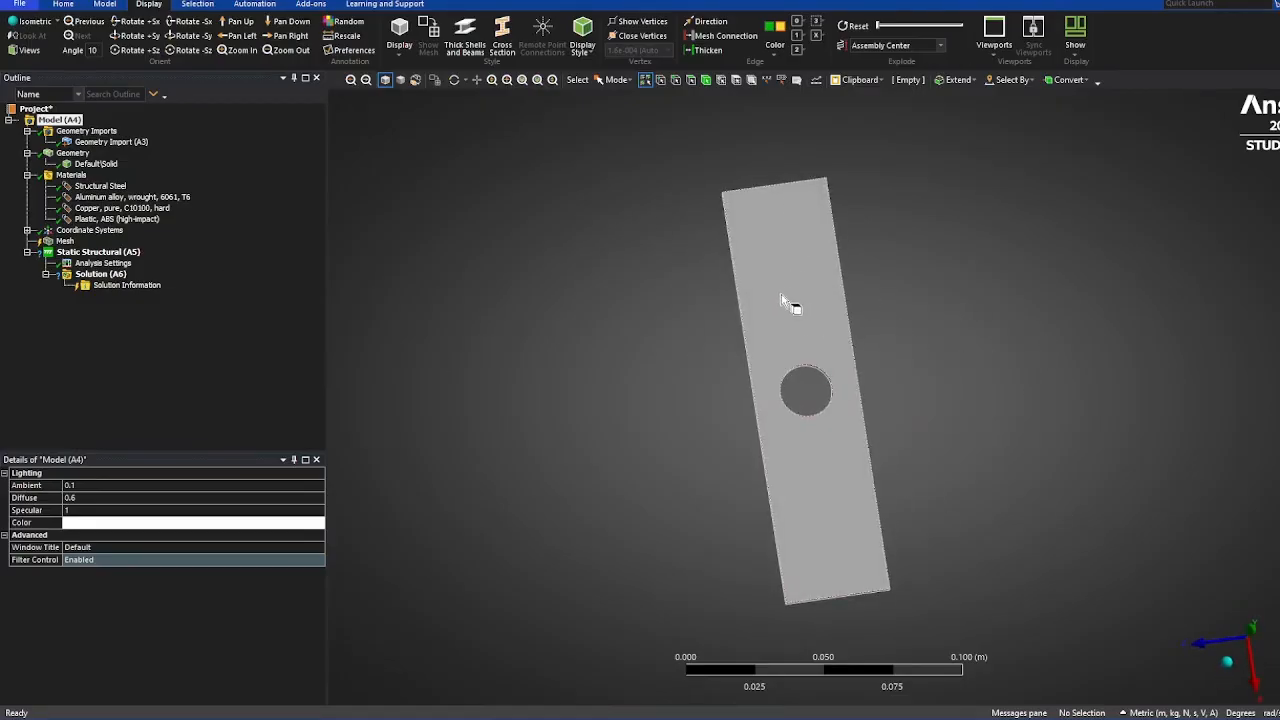
- Review the Default\Solid body's properties and the engineering data of Structural Steel, the aluminum alloy, copper and ABS plastic
left_click(91, 166)
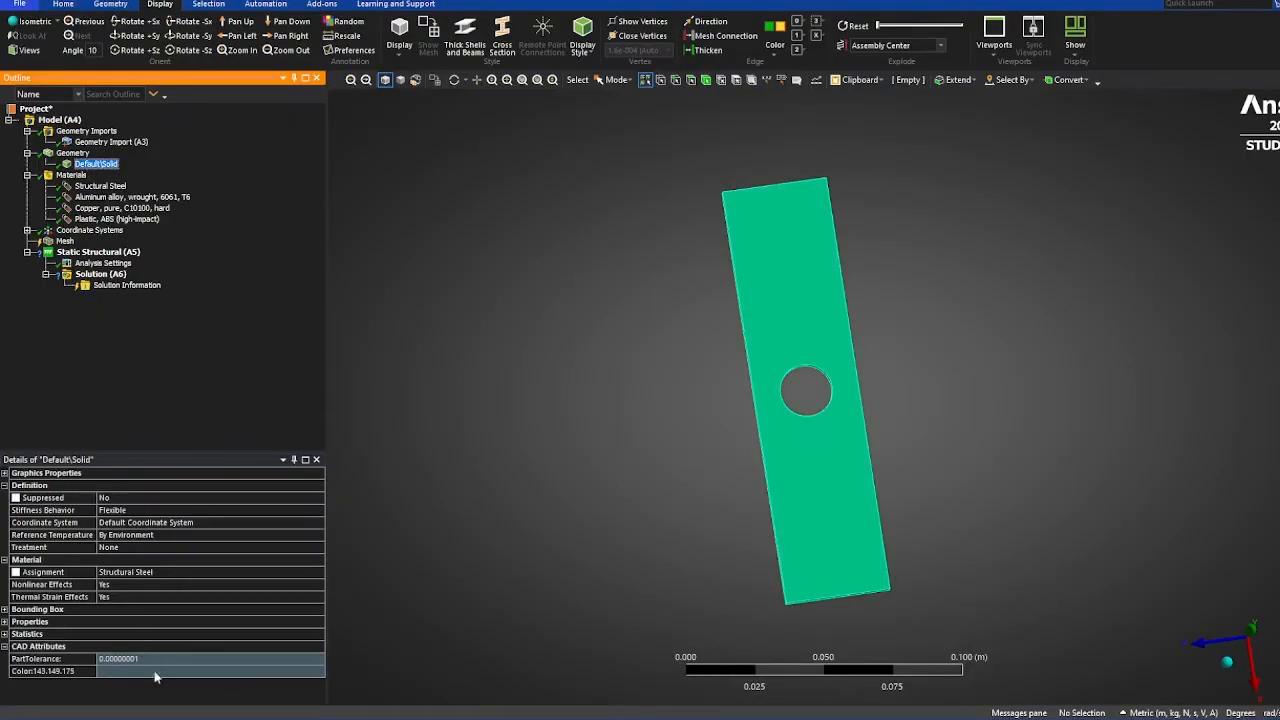
left_click(70, 175)
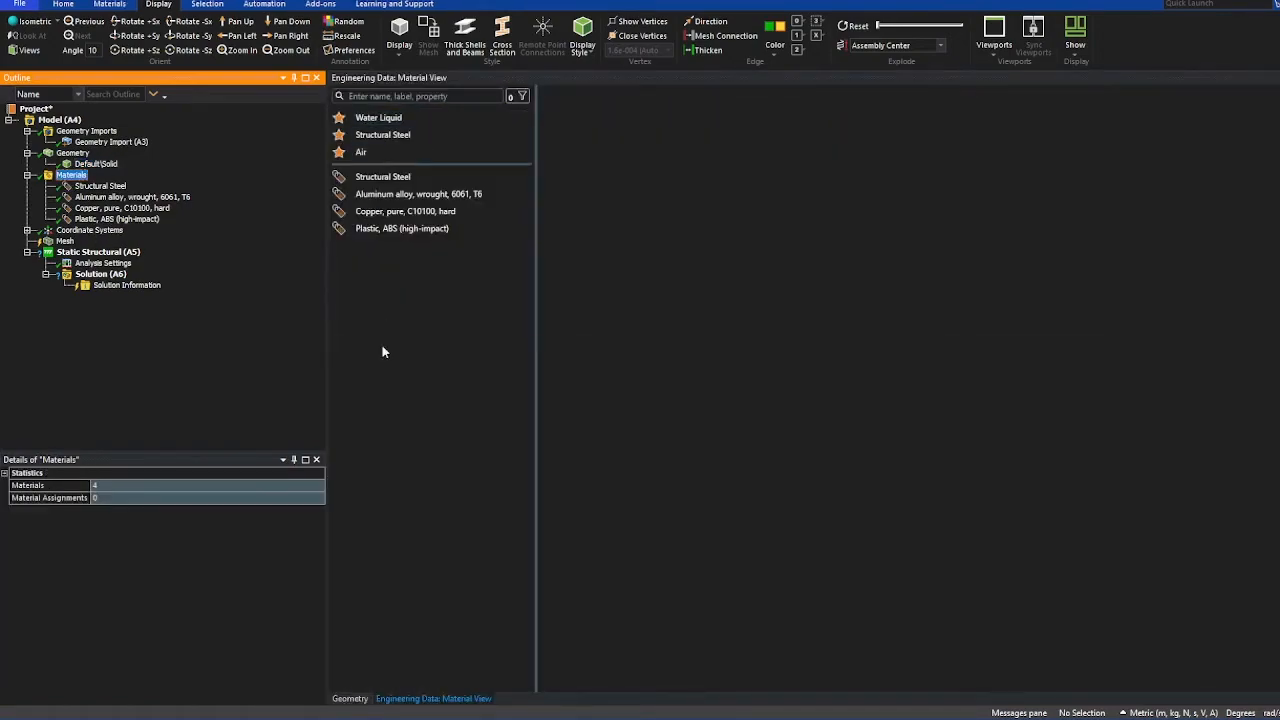
left_click(370, 177)
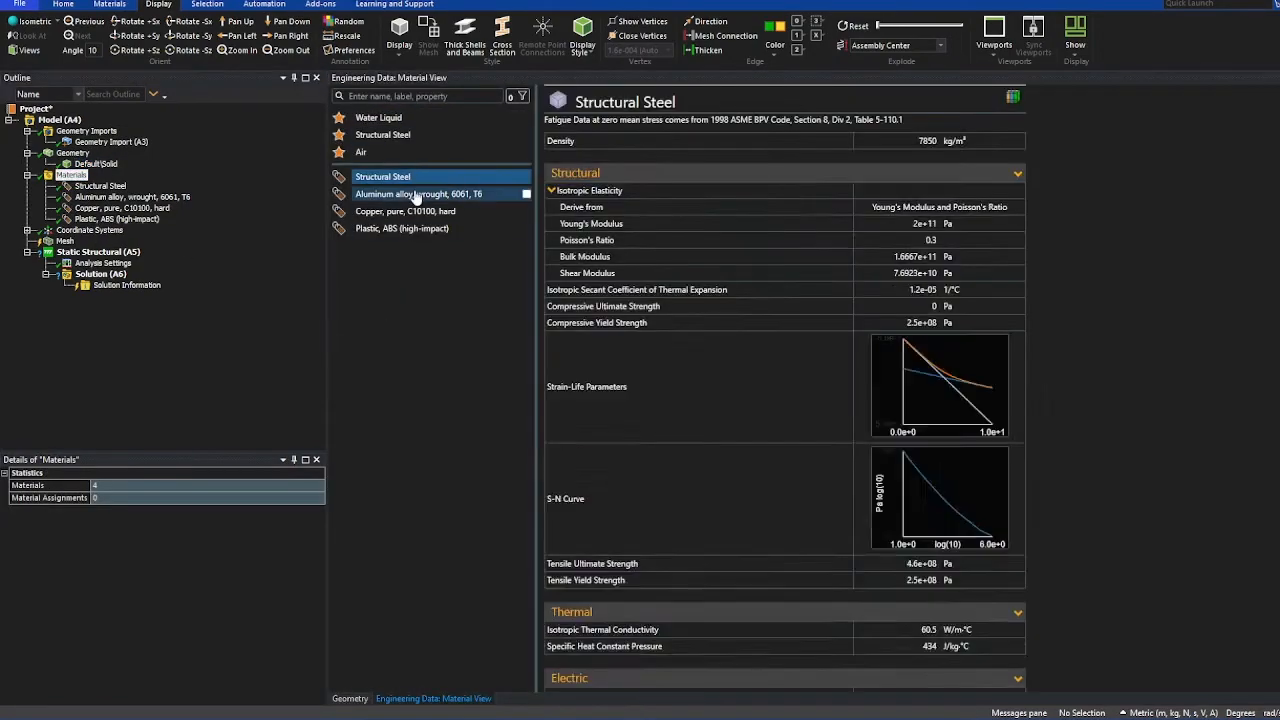
left_click(410, 195)
left_click(422, 212)
left_click(420, 229)
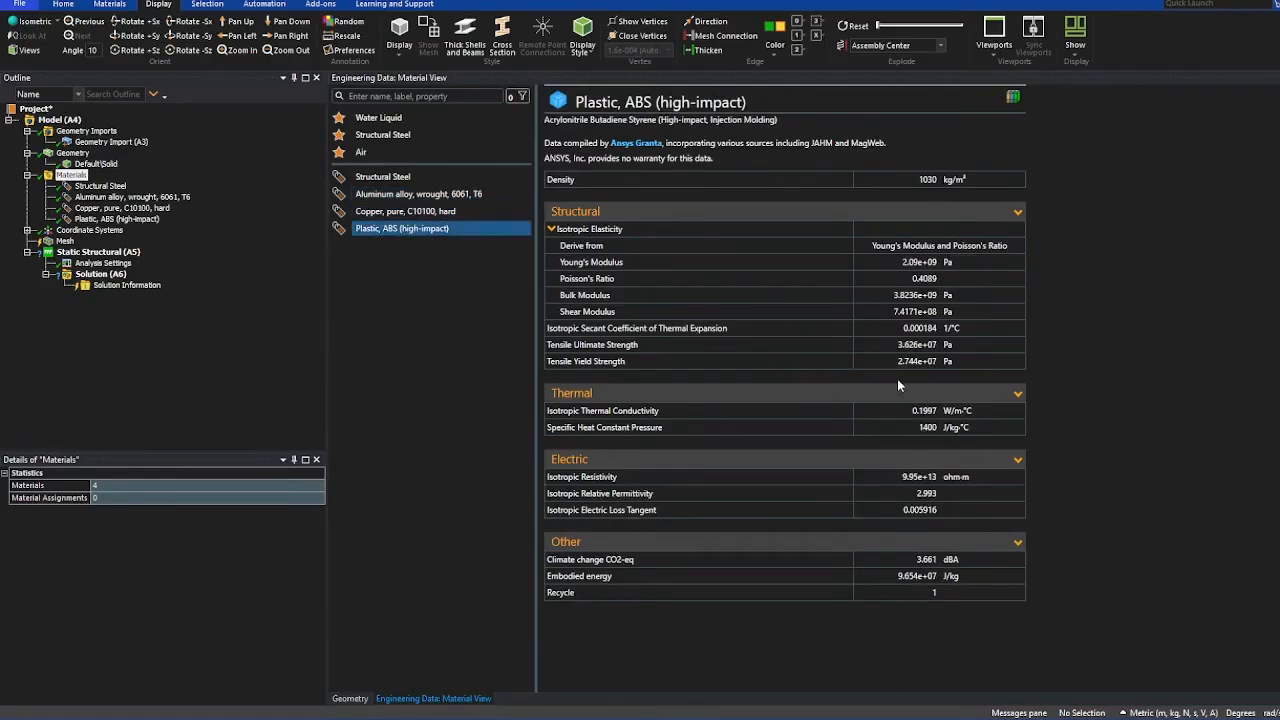
- Insert a Material Assignment under the Materials branch of the model
left_click(70, 176)
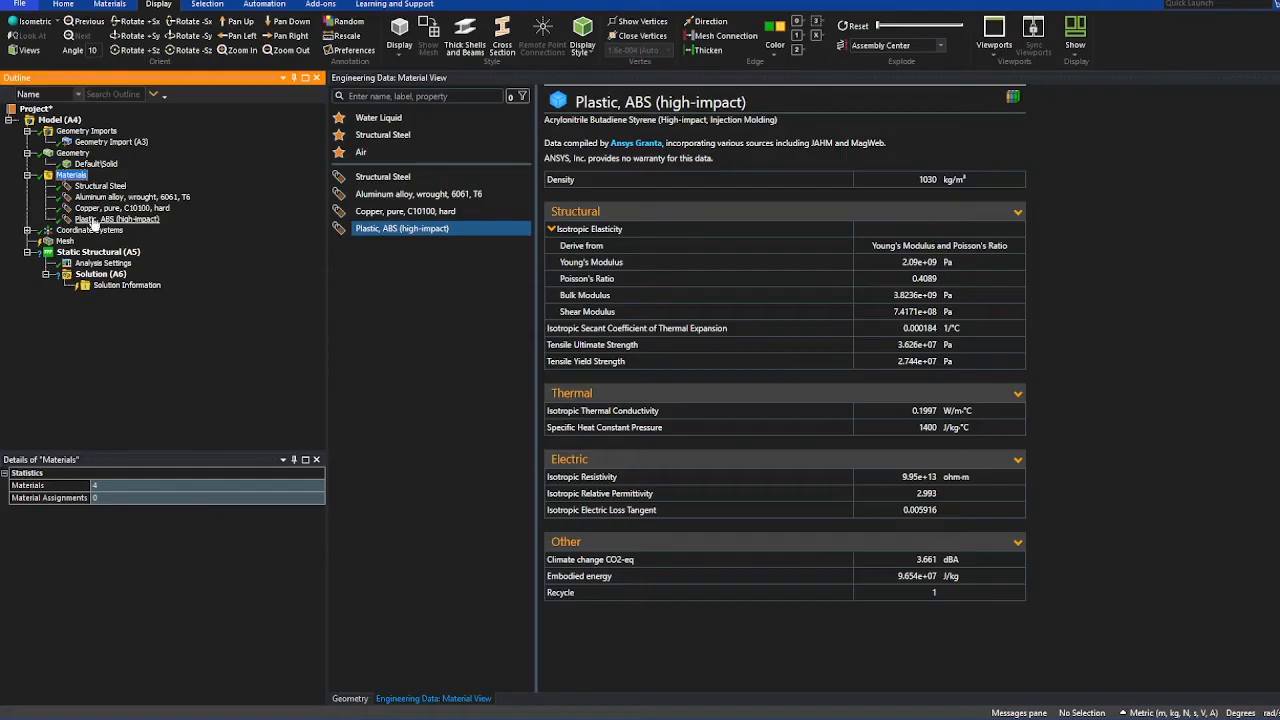
right_click(72, 181)
mouse_move(110, 189)
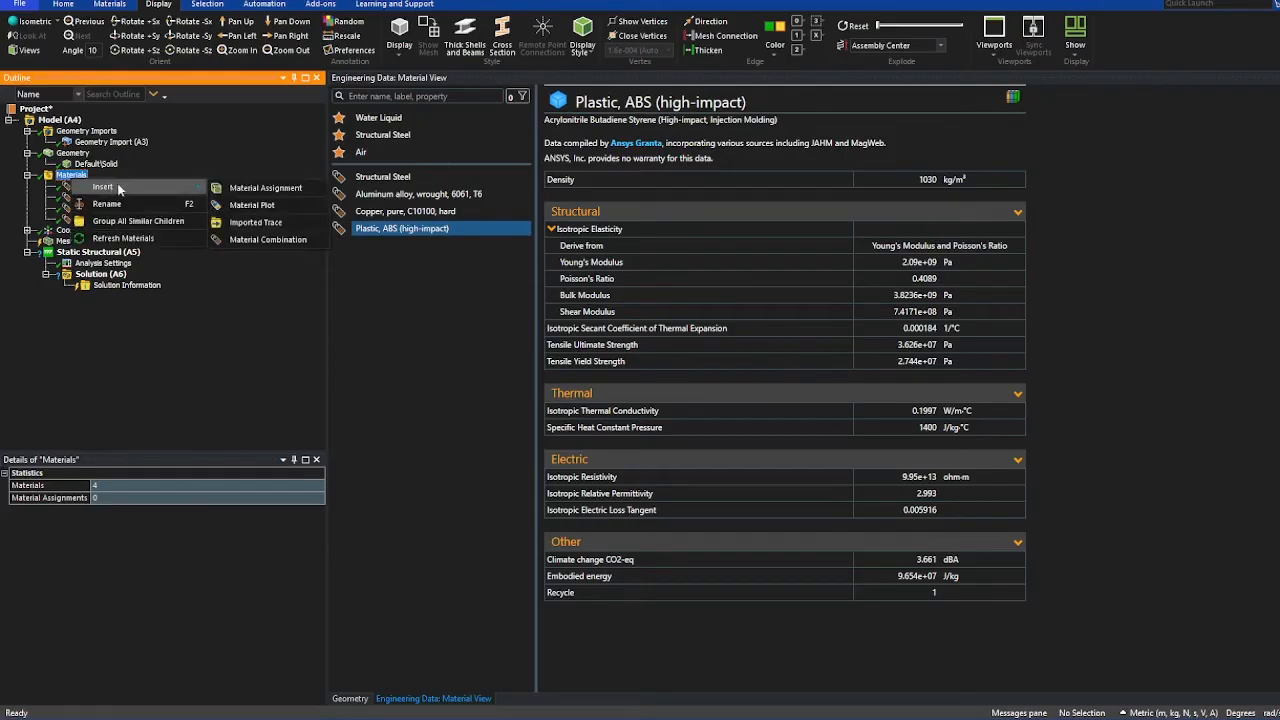
left_click(311, 189)
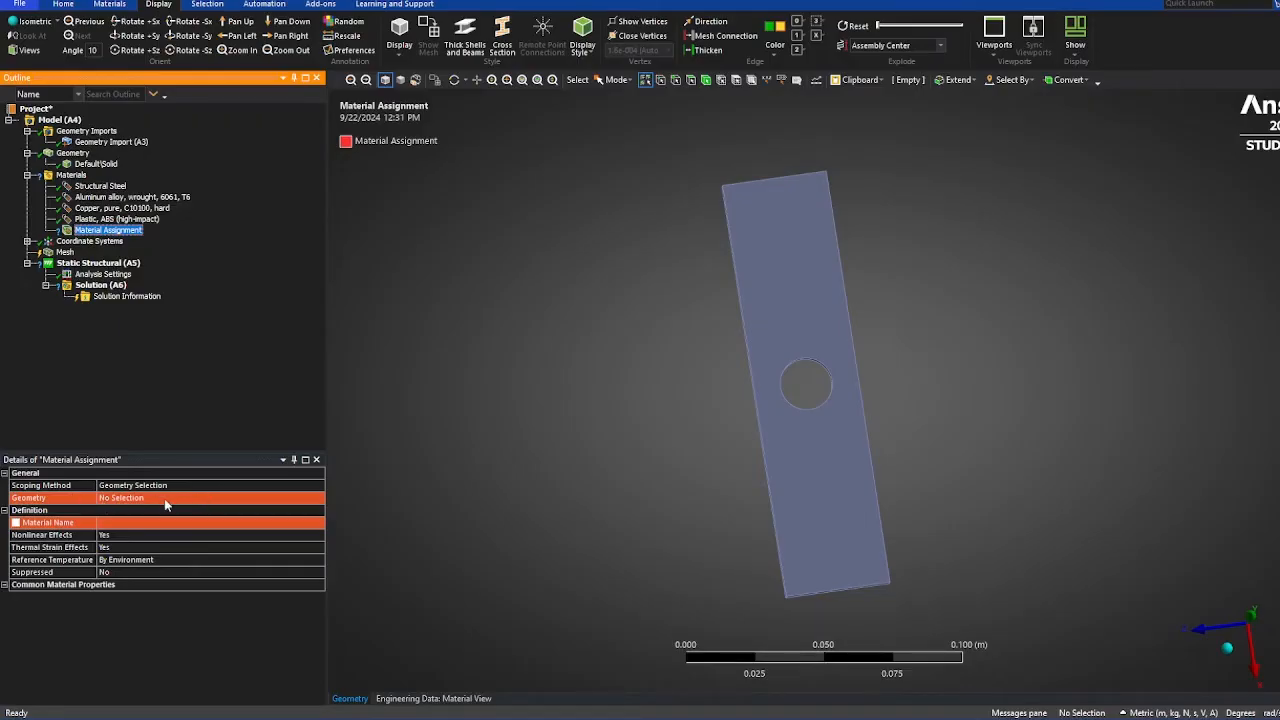
- Scope the material assignment to the entire plate body using body selection
middle_click_drag(565, 393, 628, 384)
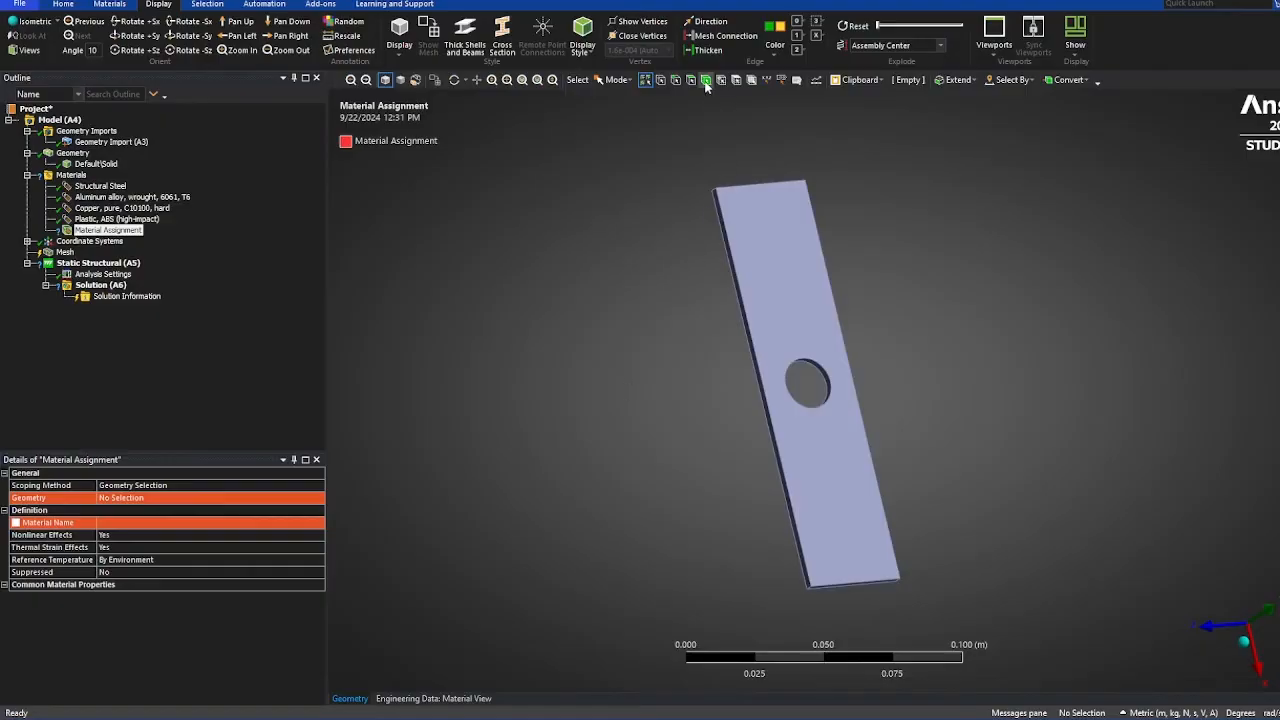
left_click(800, 291)
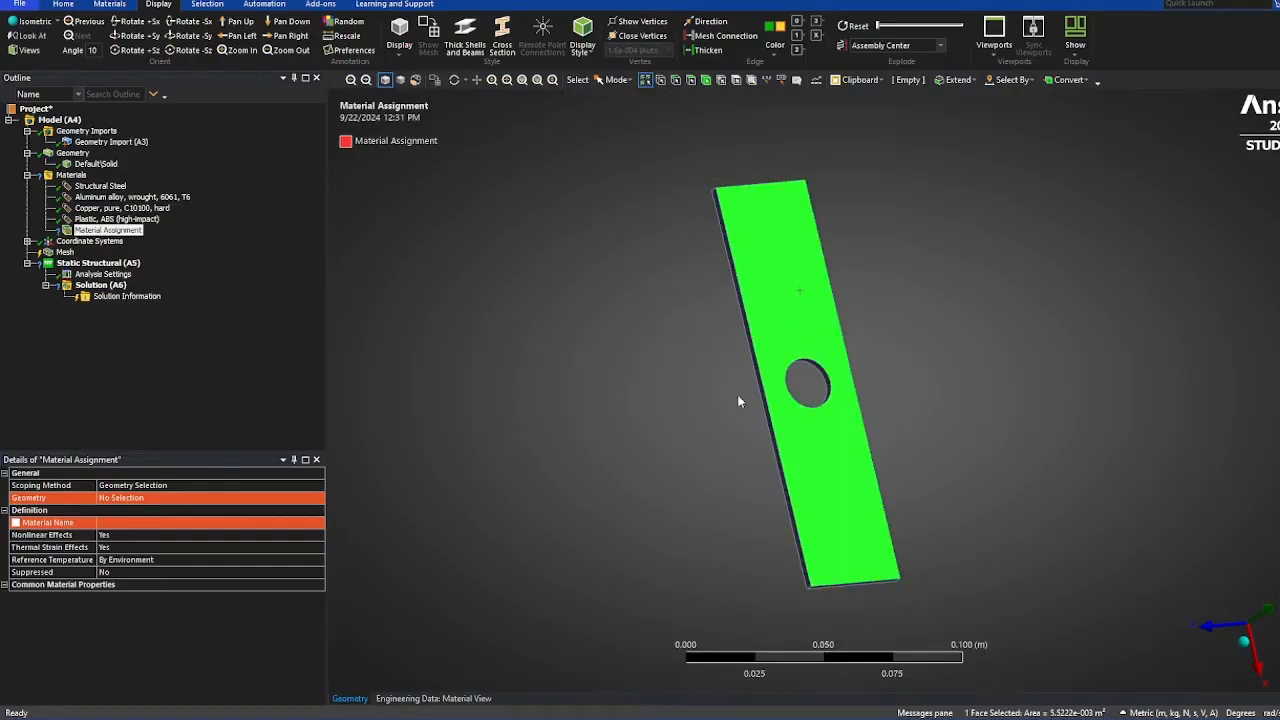
middle_click_drag(738, 401, 758, 440)
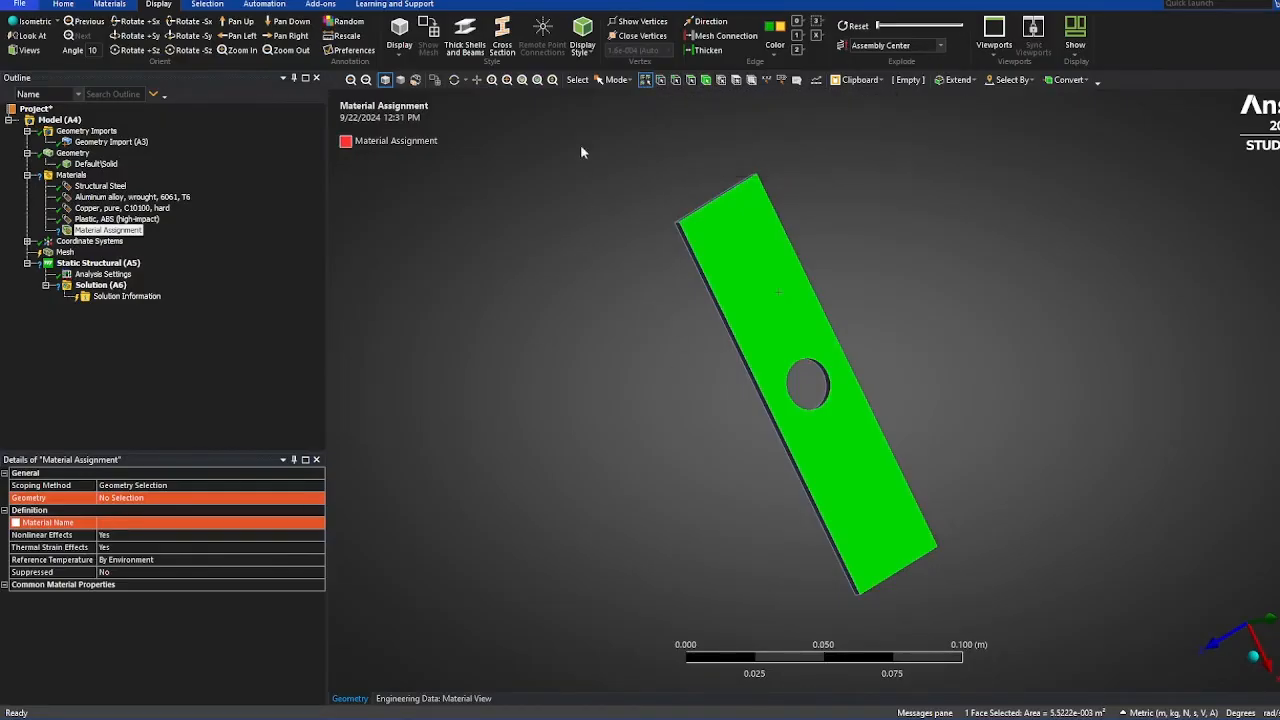
left_click(707, 81)
left_click(768, 268)
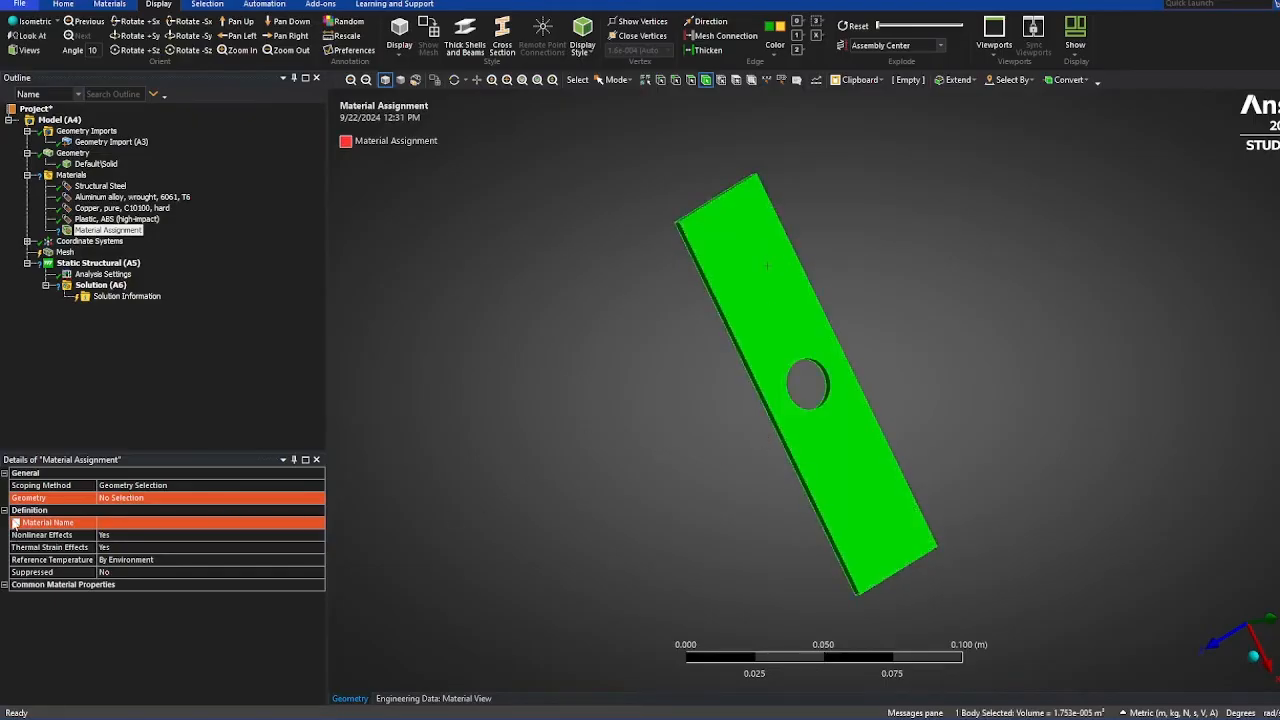
left_click(125, 502)
left_click(127, 500)
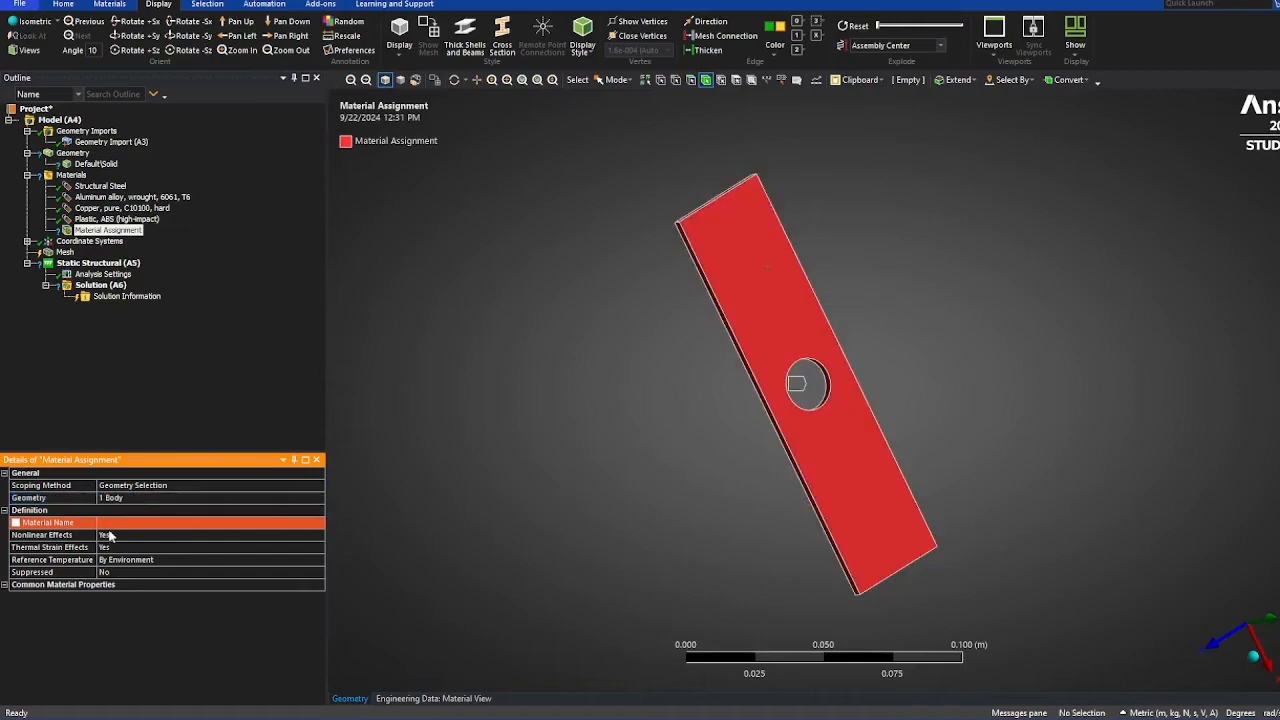
- Set the assignment's material to Aluminum alloy, wrought, 6061, T6 and inspect the plate
left_click(115, 524)
left_click(318, 523)
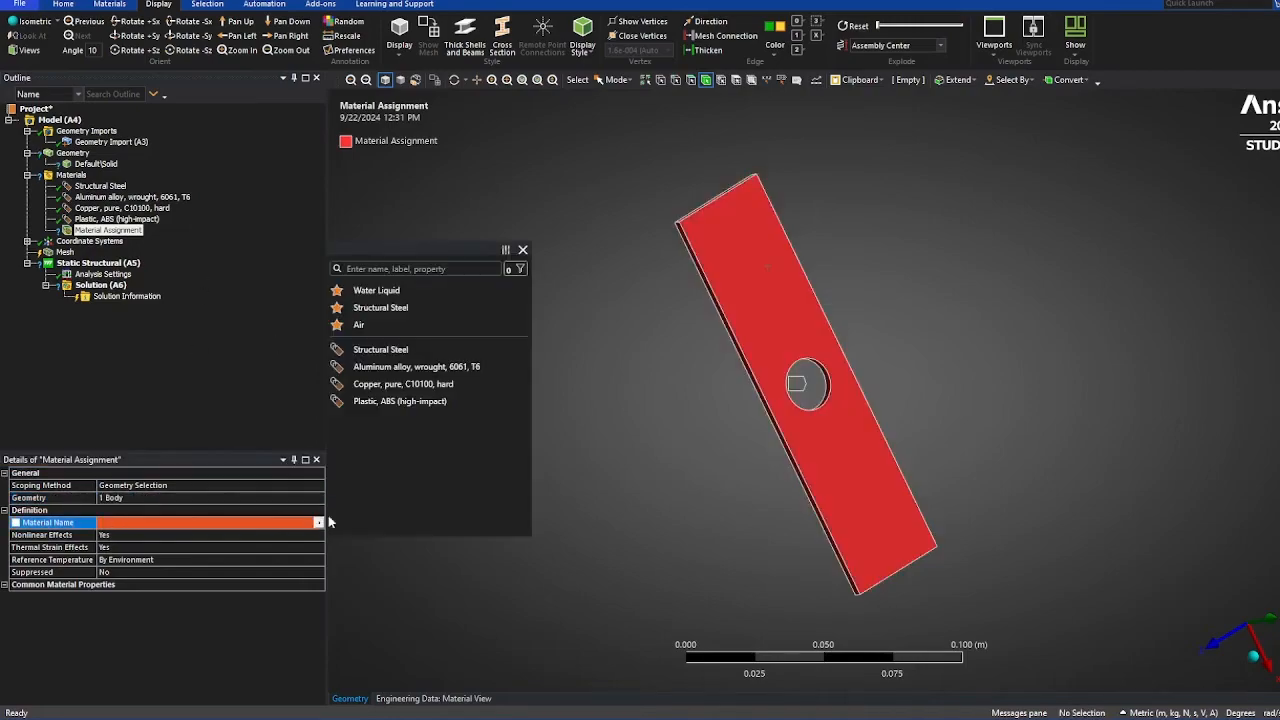
left_click(428, 366)
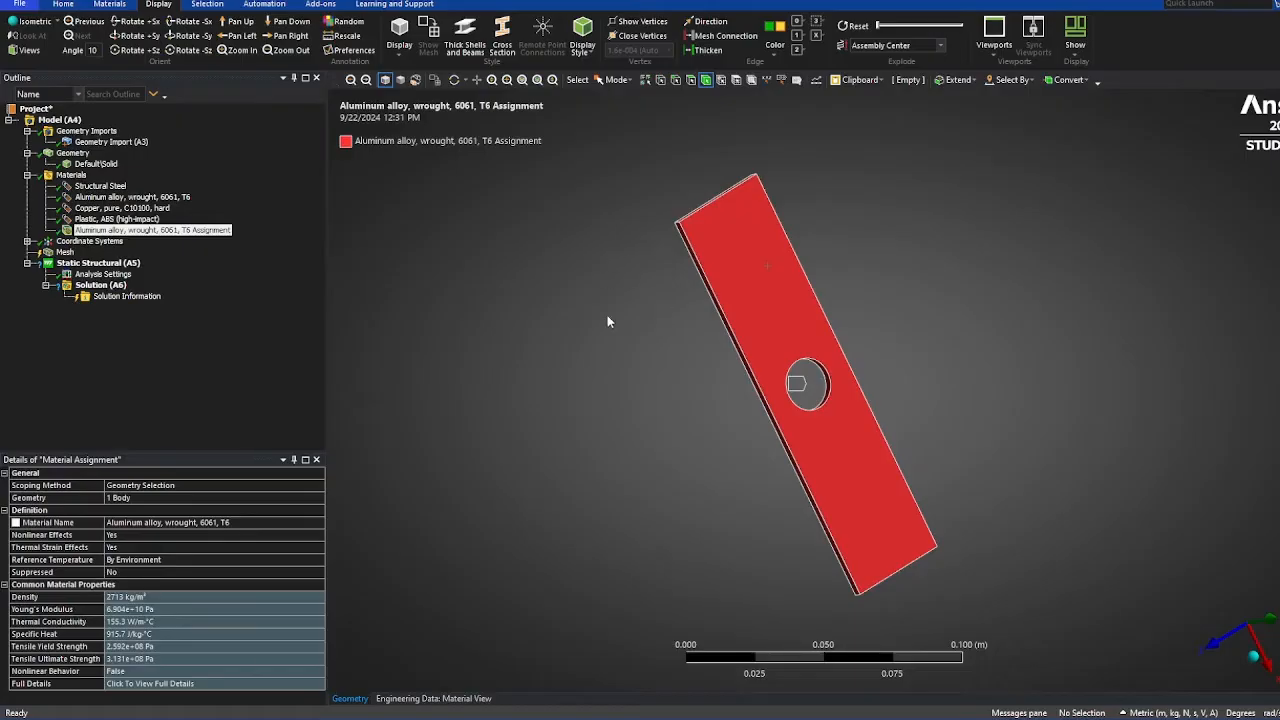
middle_click_drag(874, 333, 808, 377)
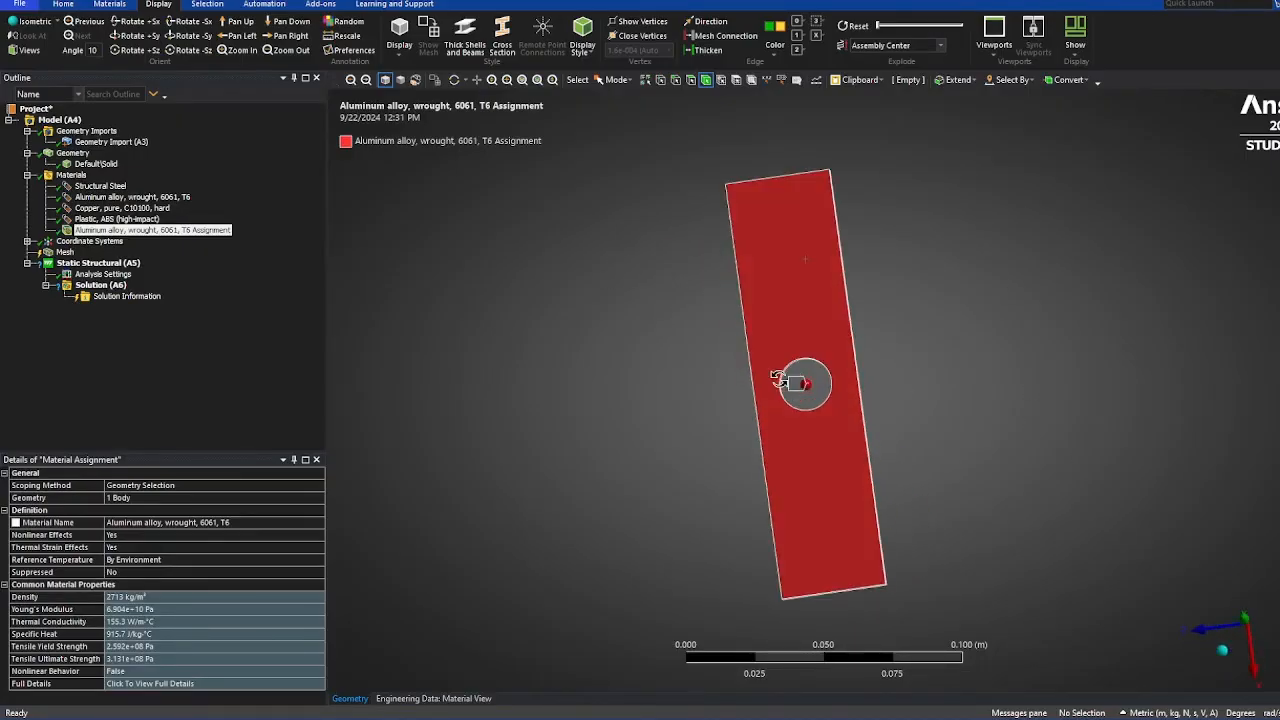
- Expand Coordinate Systems and examine the Global Coordinate System's orientation relative to the plate
left_click(25, 241)
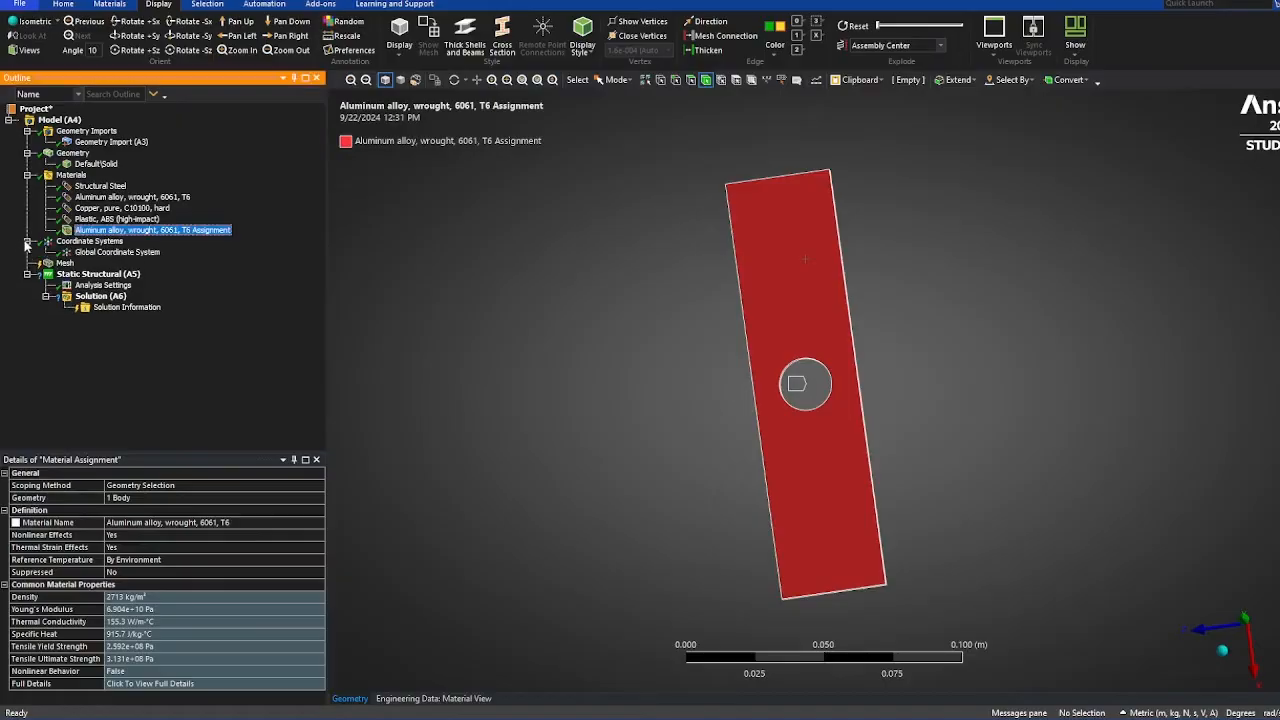
left_click(113, 251)
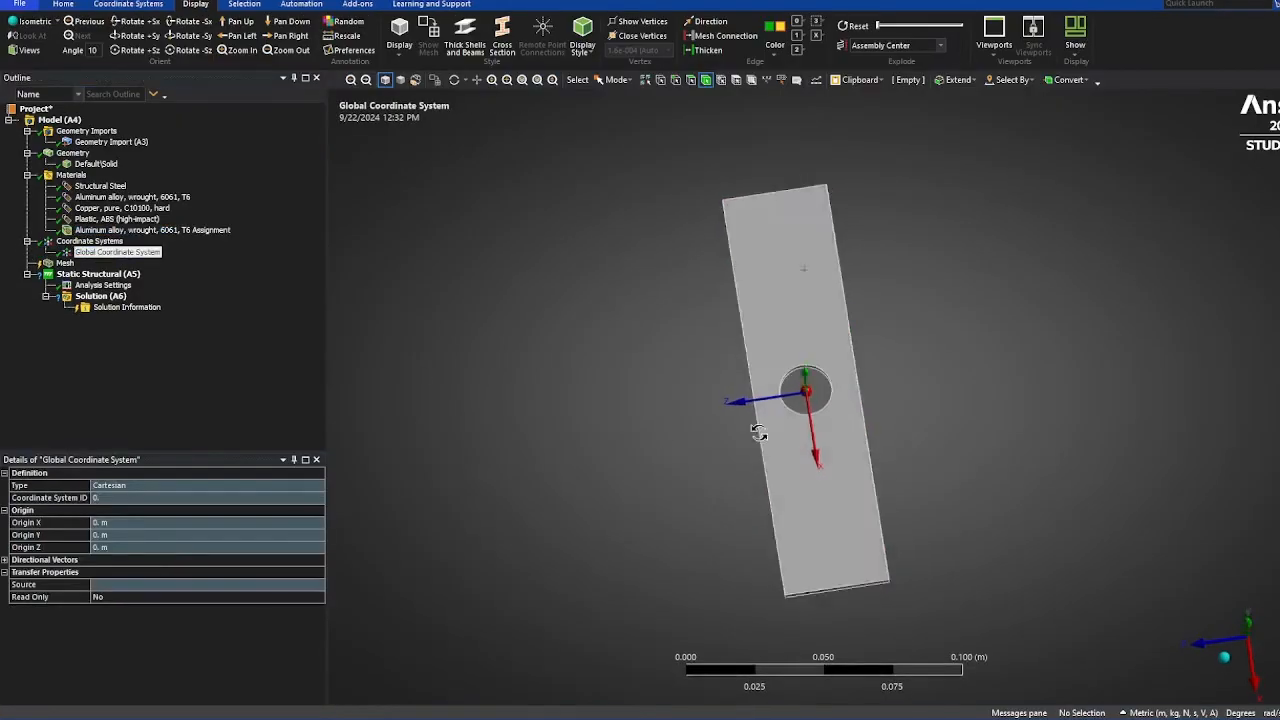
mouse_move(760, 434)
middle_mouse_down()
mouse_move(824, 269)
mouse_move(833, 375)
mouse_move(900, 357)
middle_mouse_up()
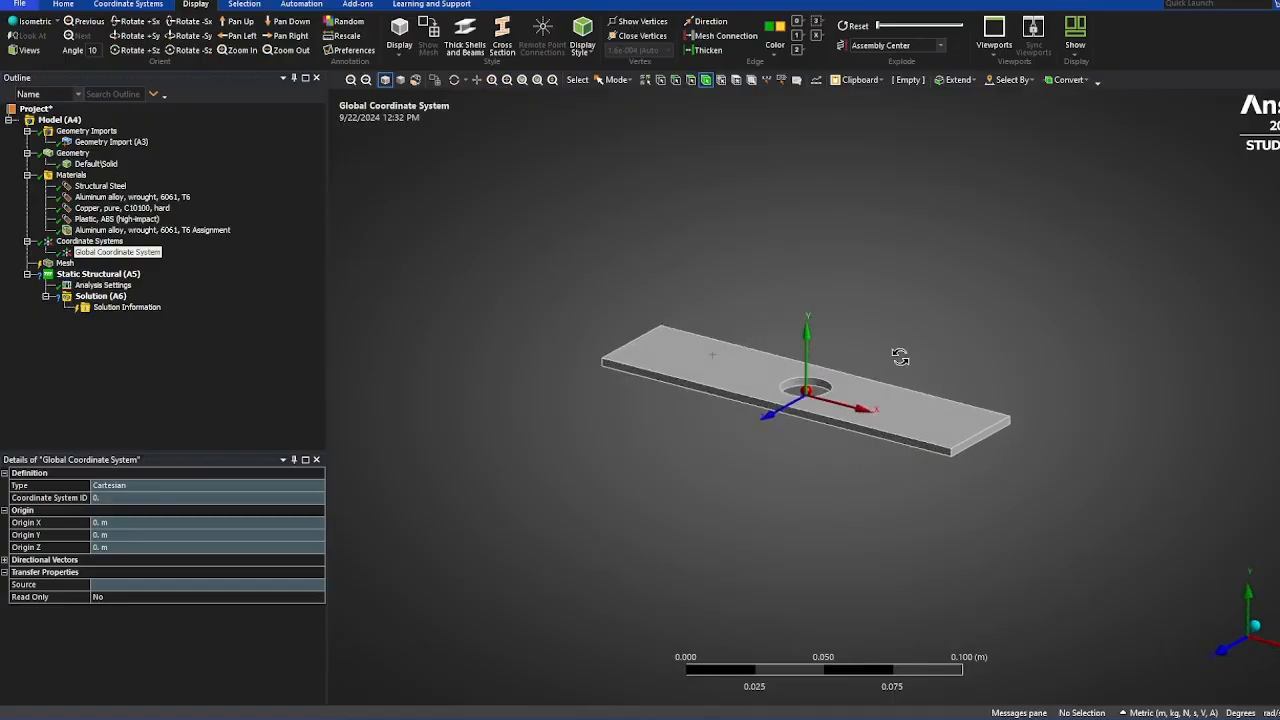
- Insert a new coordinate system with its origin on the plate's lower corner vertex at the positive X and positive Z end
right_click(90, 243)
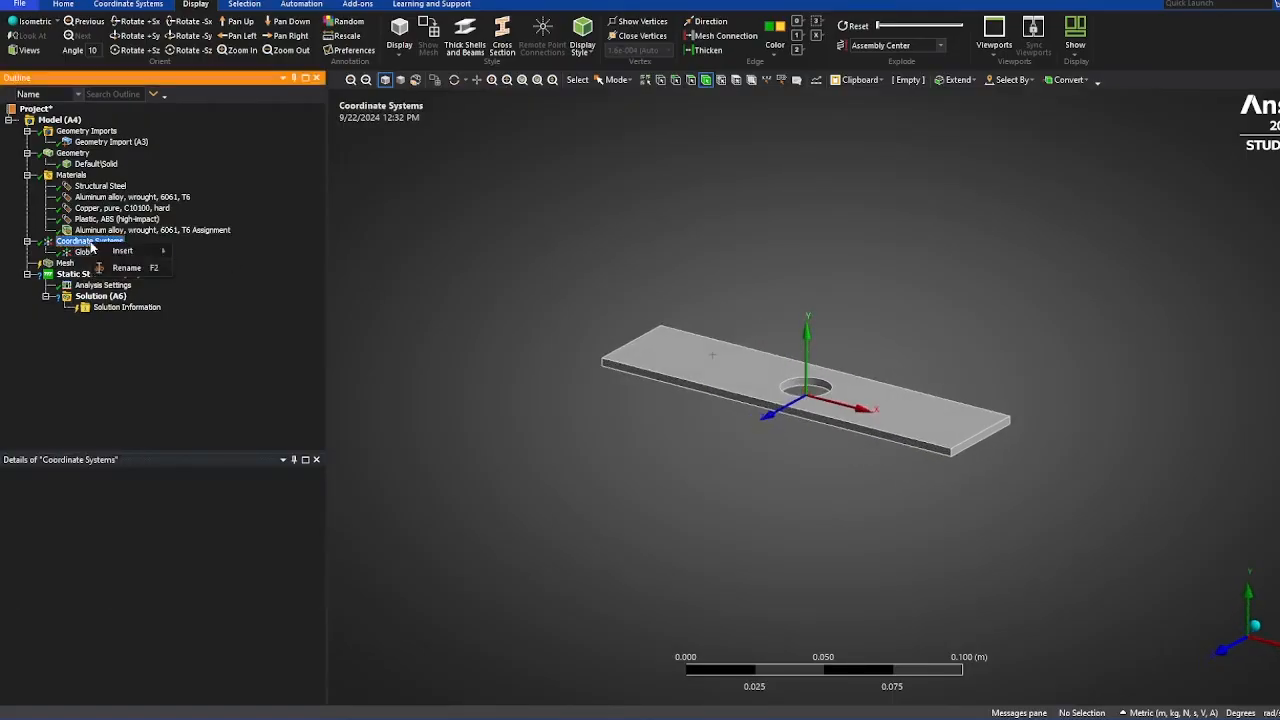
mouse_move(104, 248)
left_click(304, 256)
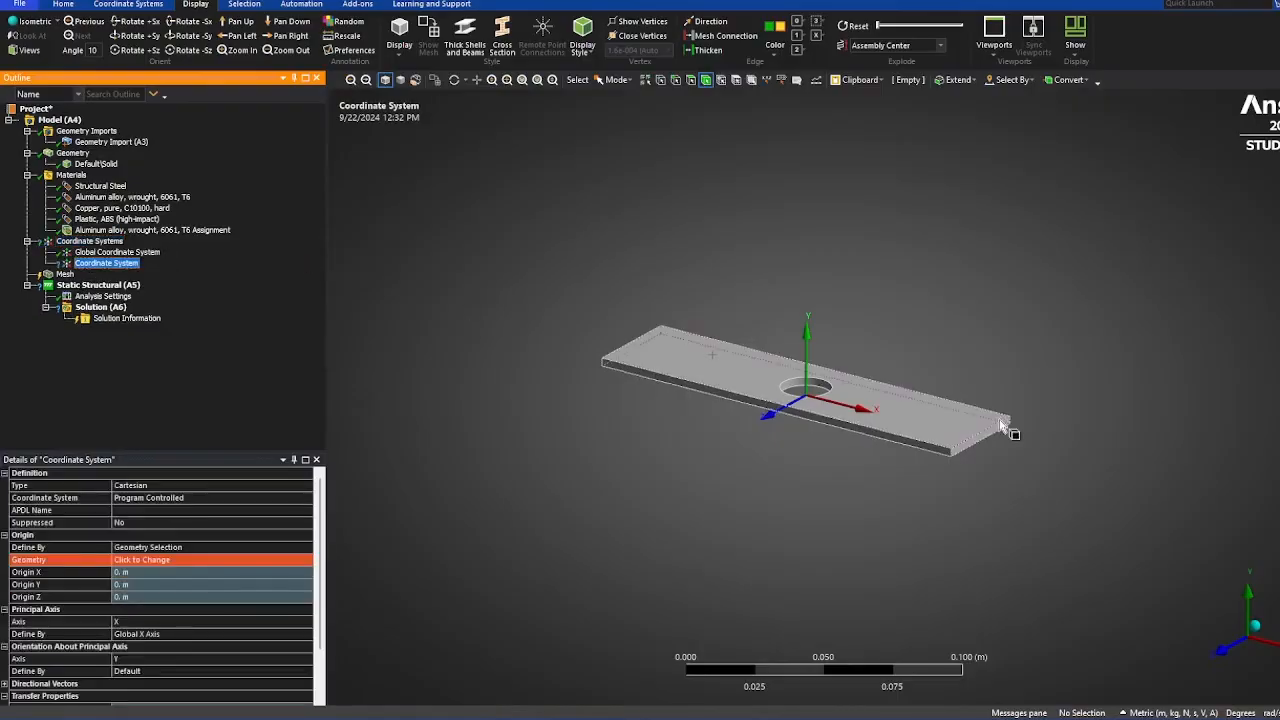
scroll(970, 462, "up", 4)
scroll(1001, 451, "up", 3)
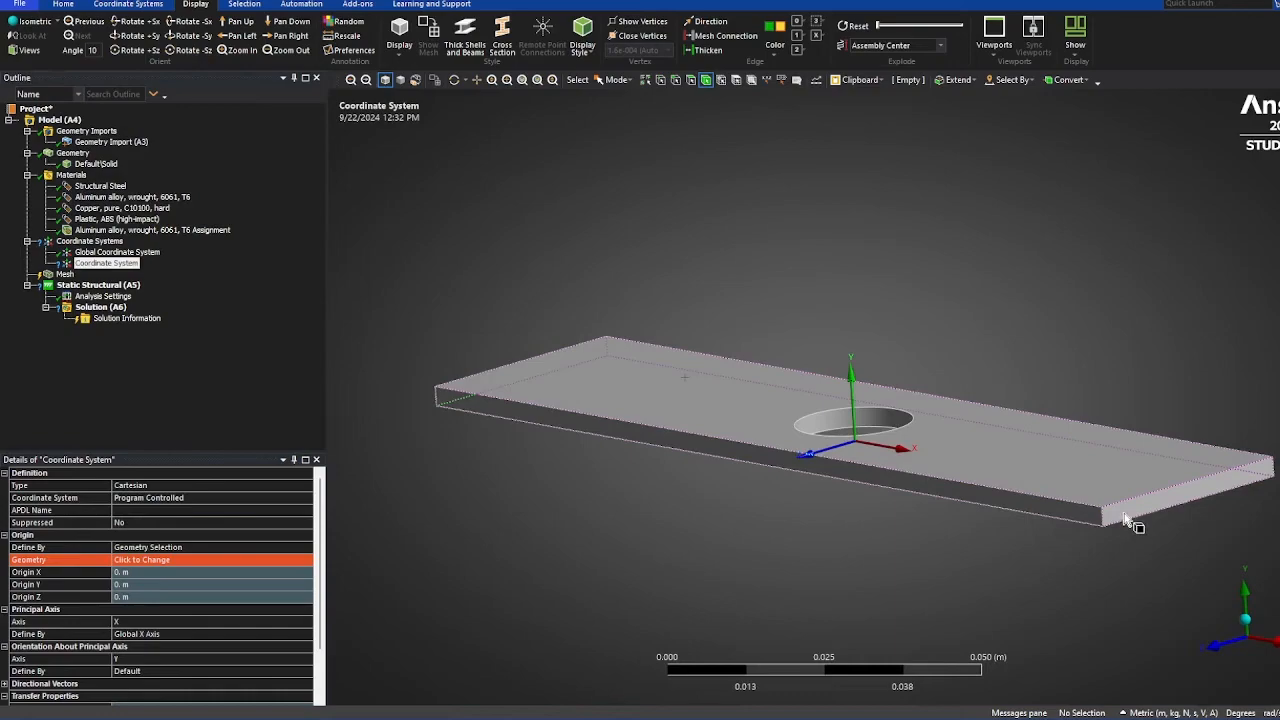
left_click(660, 80)
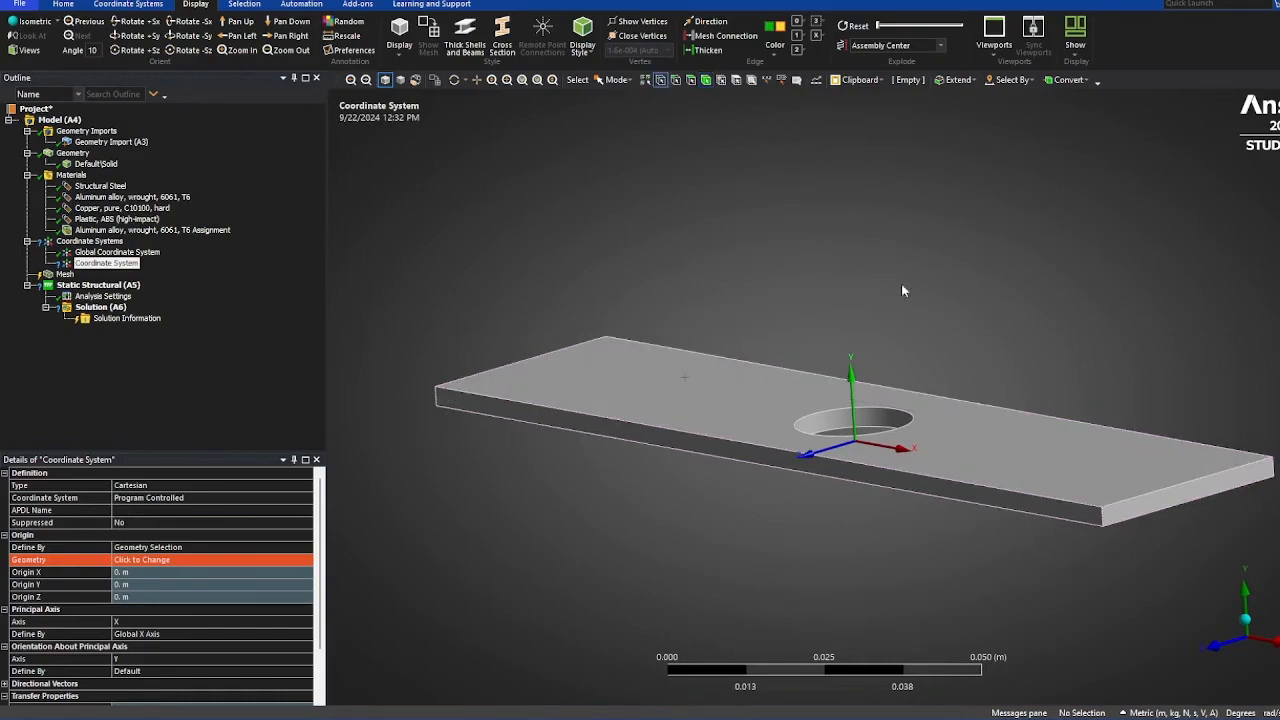
left_click(1102, 518)
left_click(136, 560)
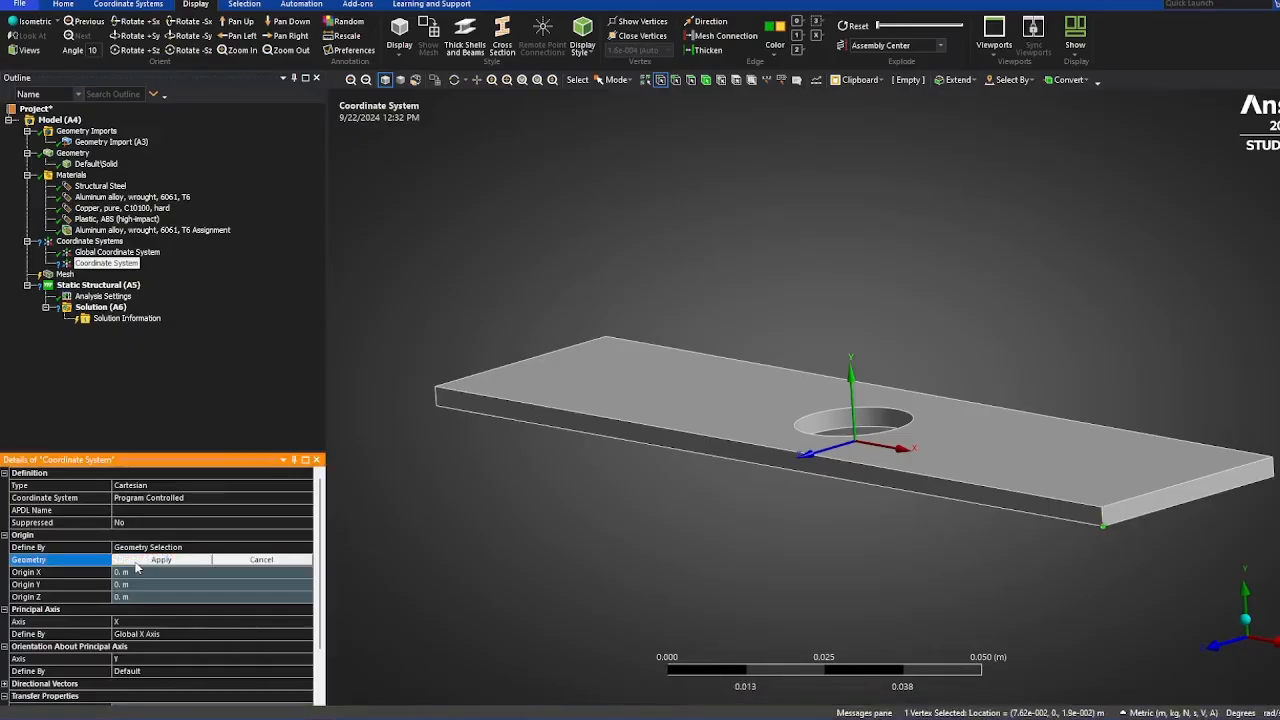
left_click(139, 560)
middle_click_drag(987, 549, 1007, 529)
scroll(1007, 529, "up", 1)
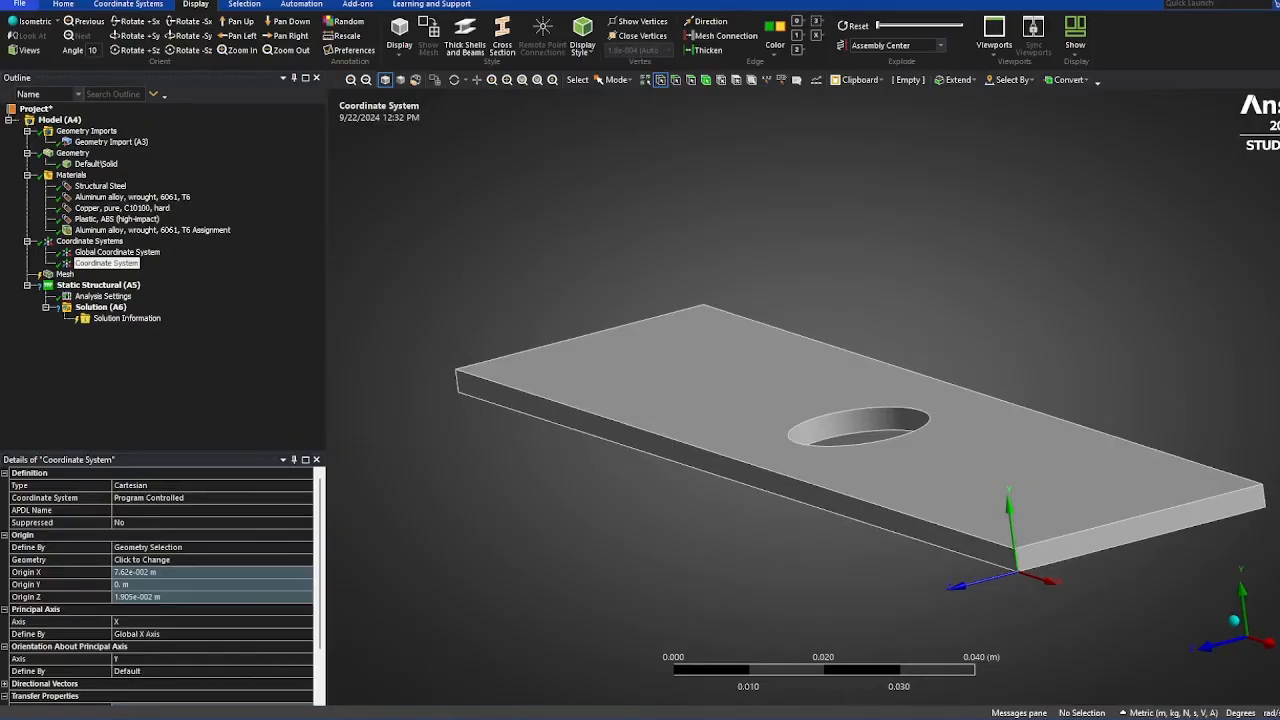
- Define the coordinate system's principal X axis by geometry selection along the lower short edge of the plate's end face
left_click(148, 635)
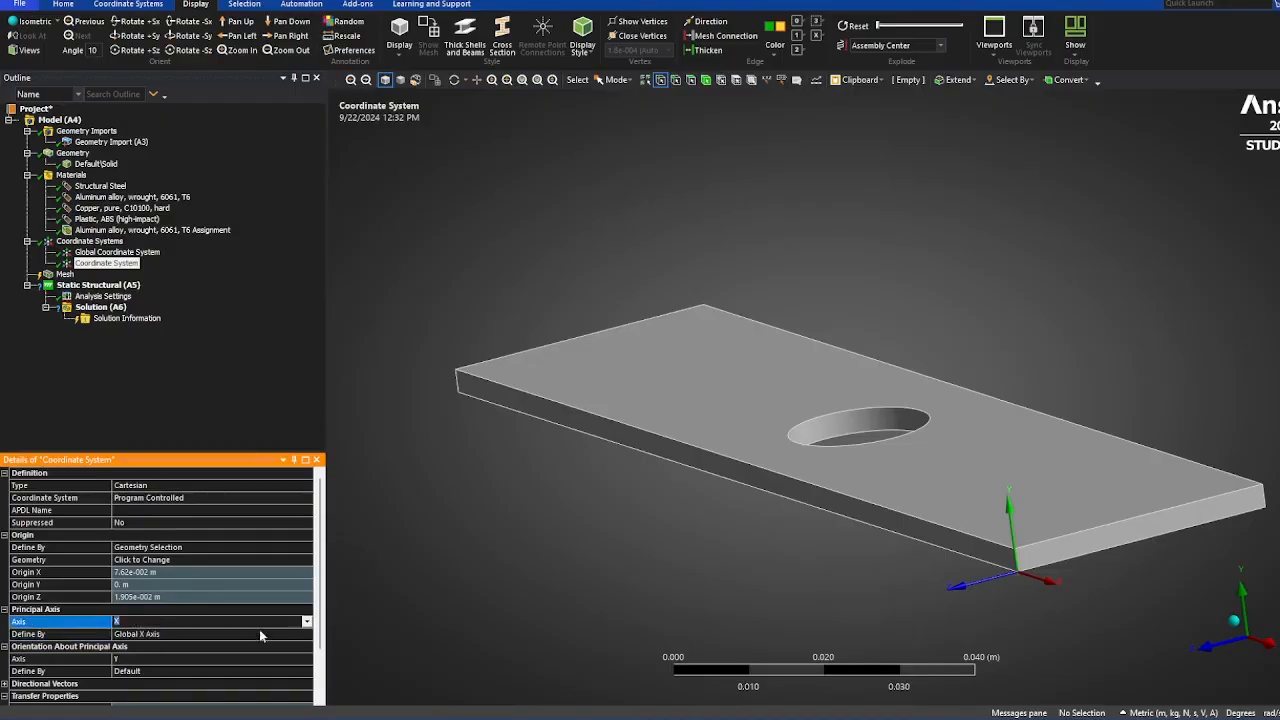
left_click(306, 634)
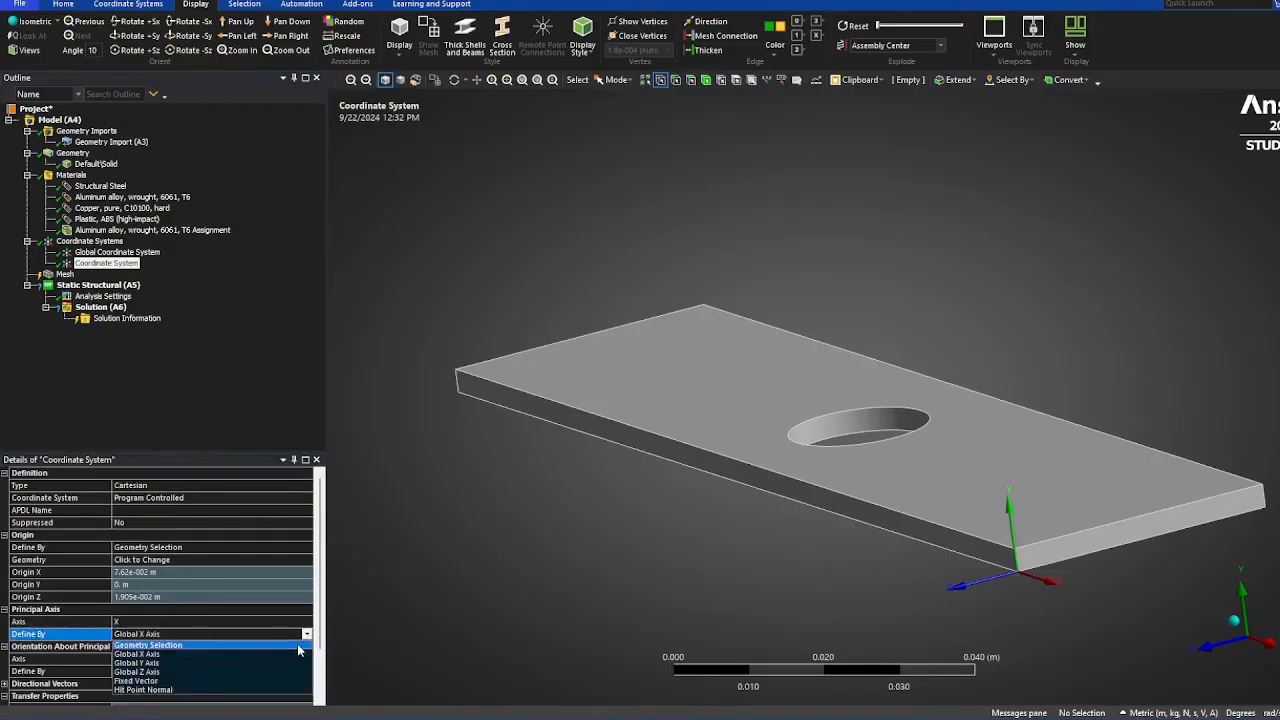
left_click(211, 645)
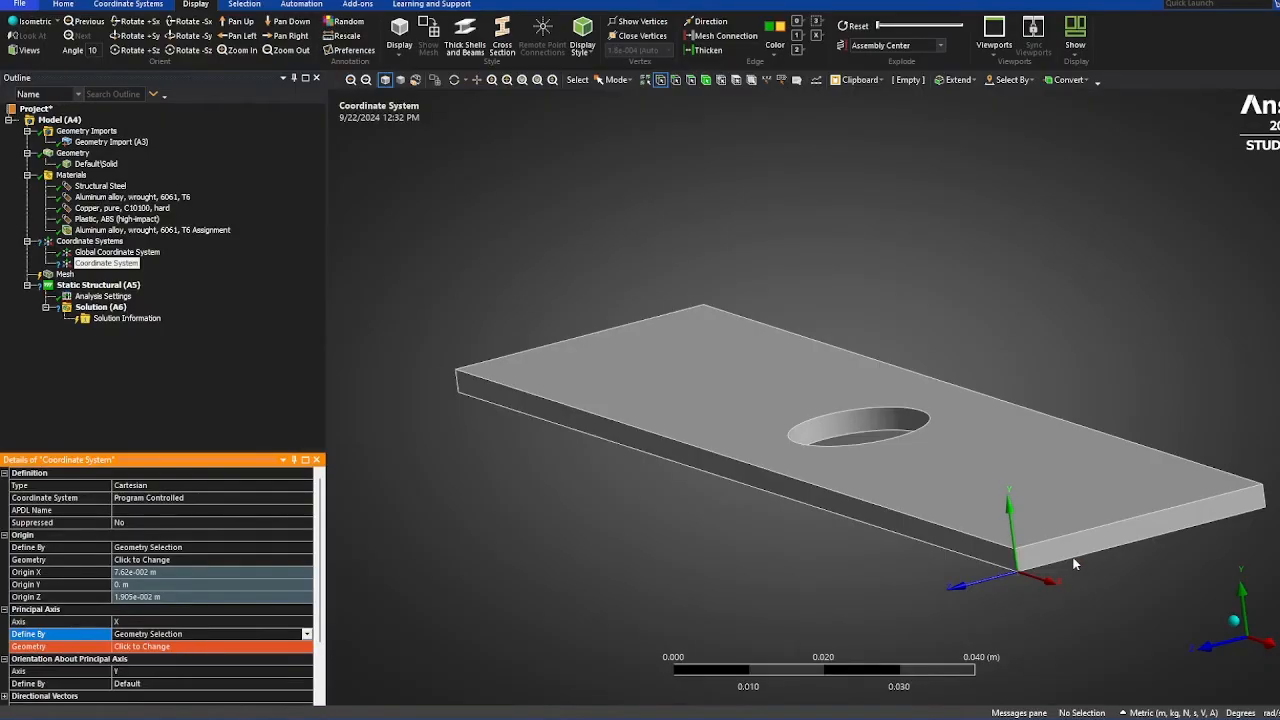
left_click(676, 80)
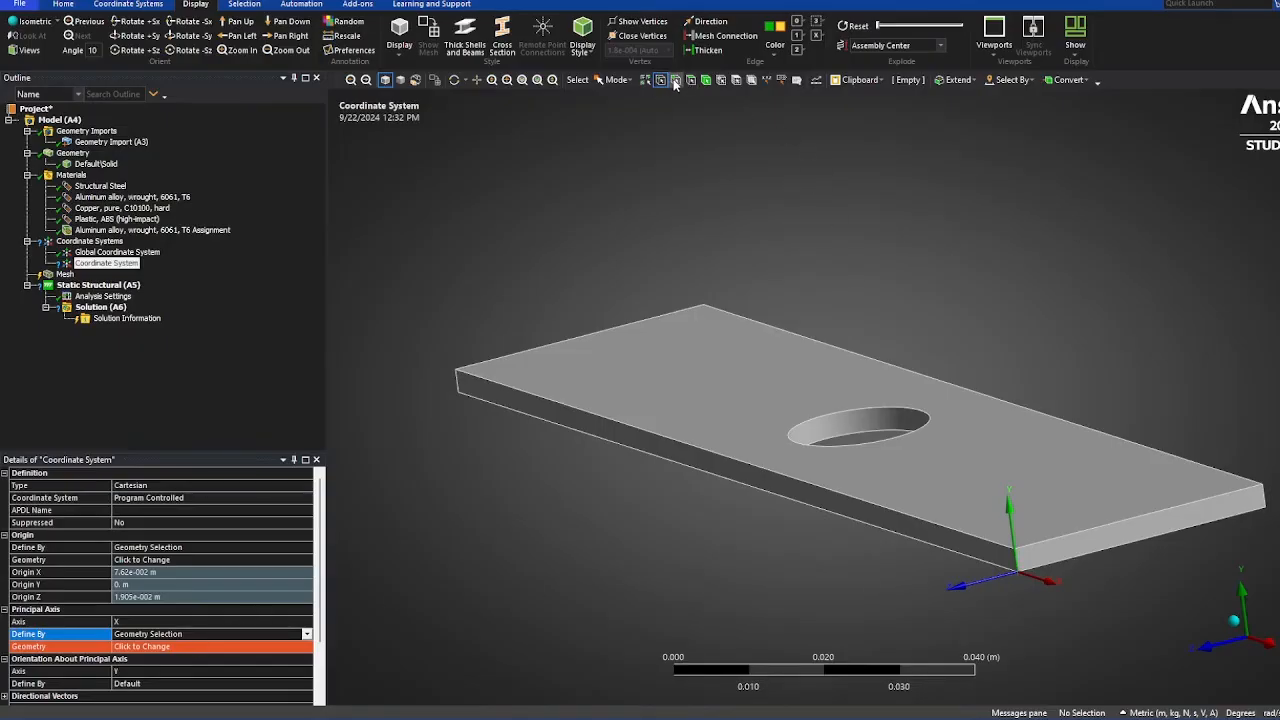
left_click(1084, 556)
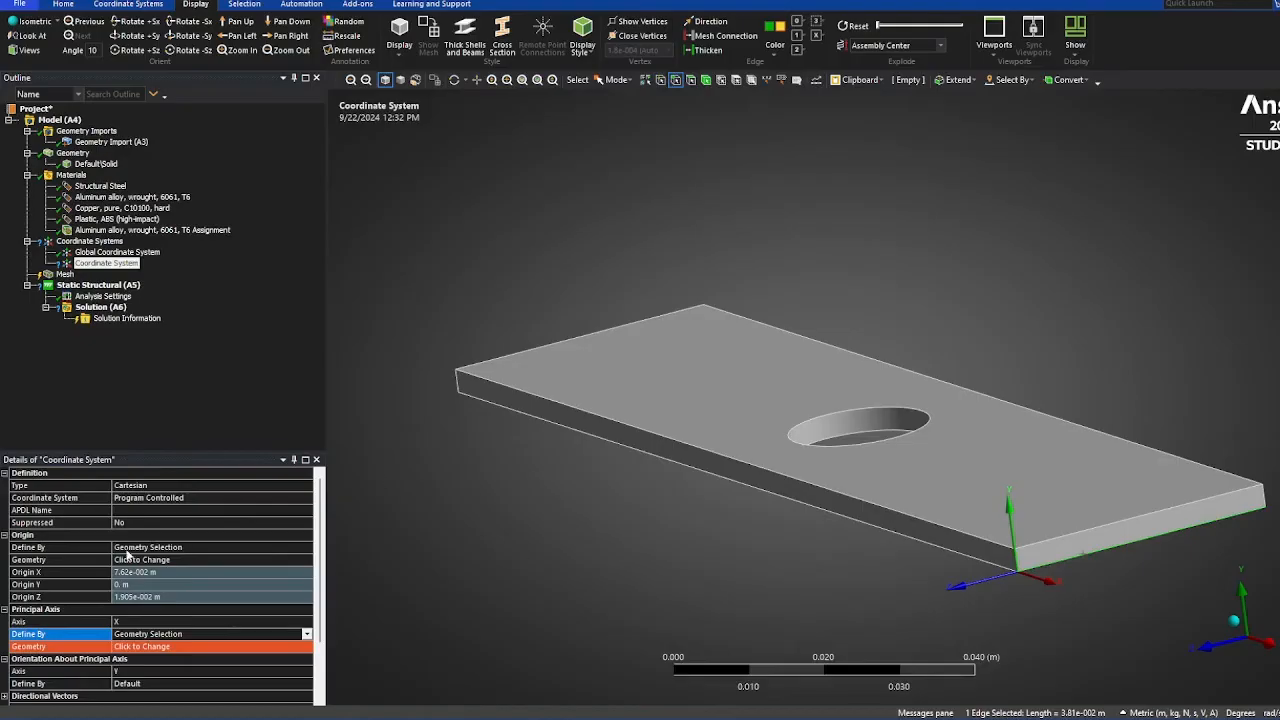
left_click(171, 647)
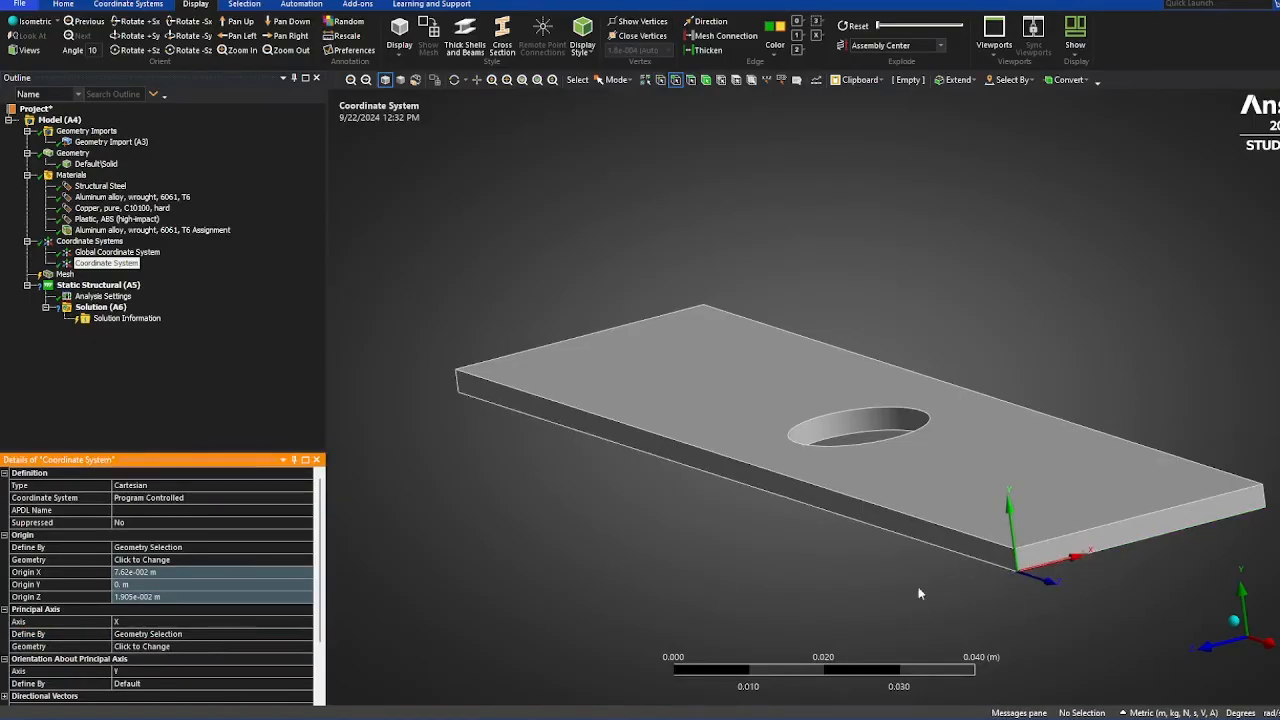
- Define the coordinate system's Y orientation about the principal axis by geometry selection along the short thickness edge at its origin corner
scroll(120, 620, "down", 3)
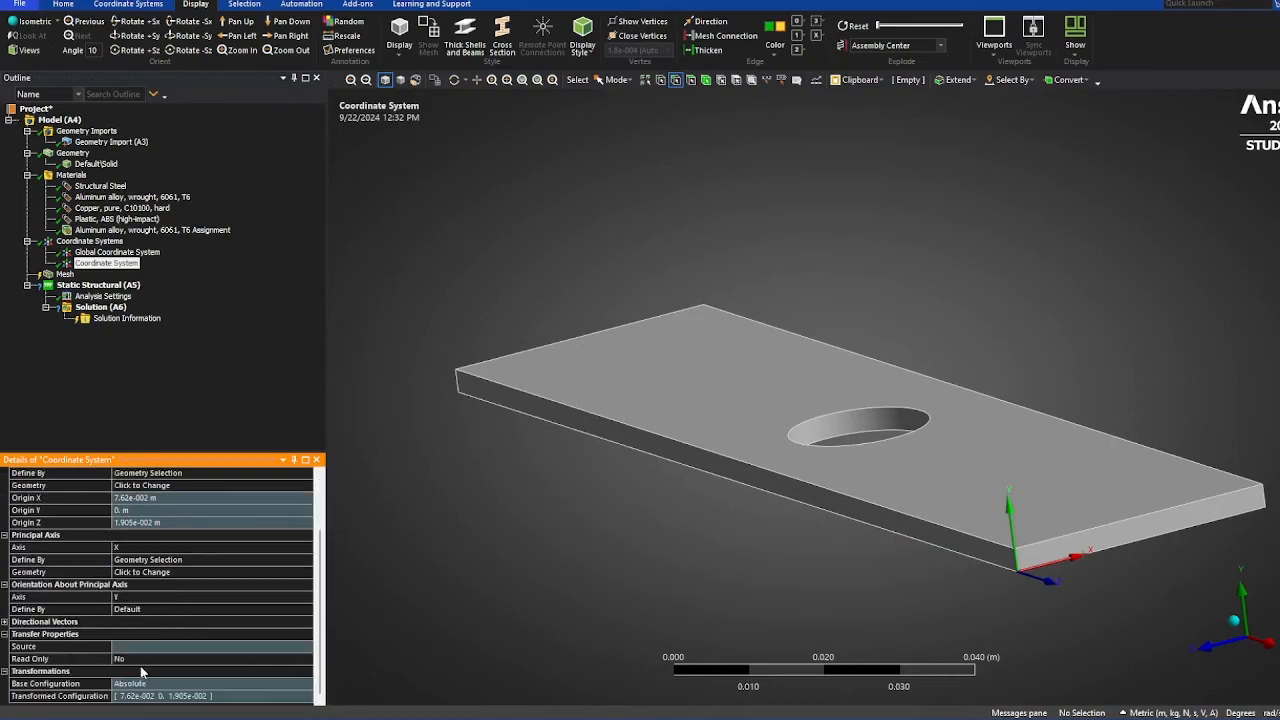
scroll(150, 560, "up", 1)
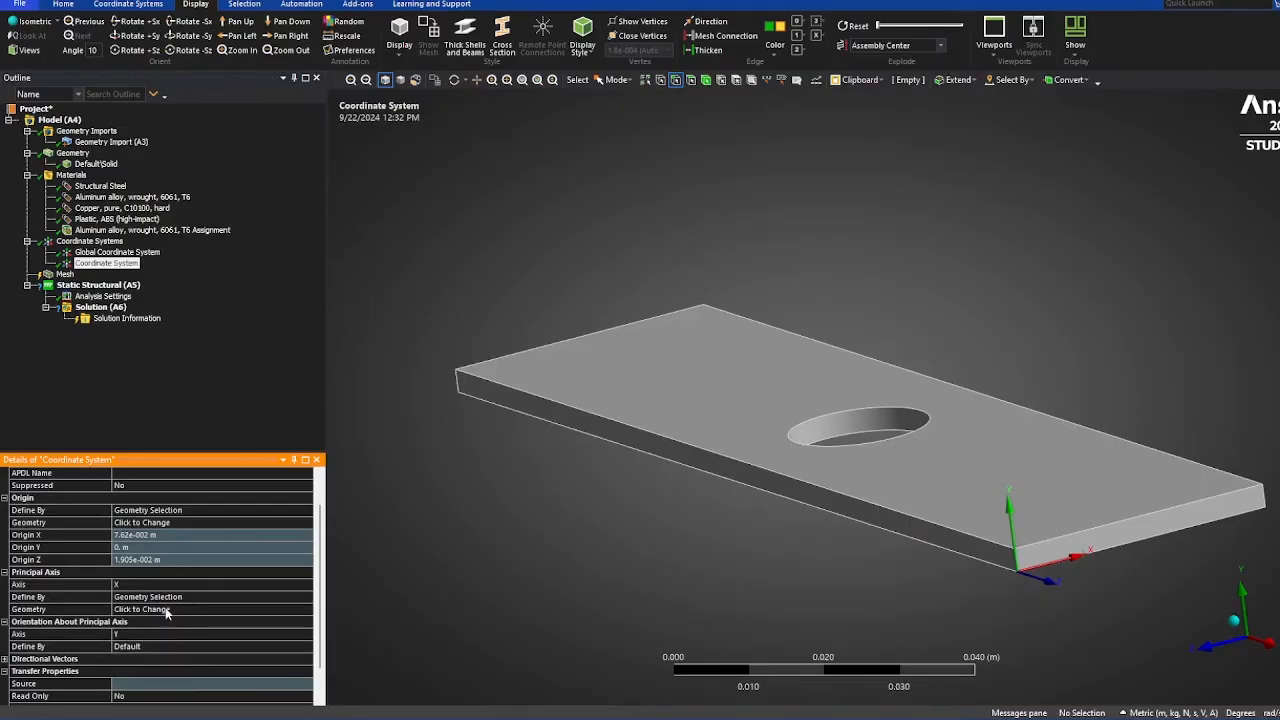
scroll(165, 607, "up", 1)
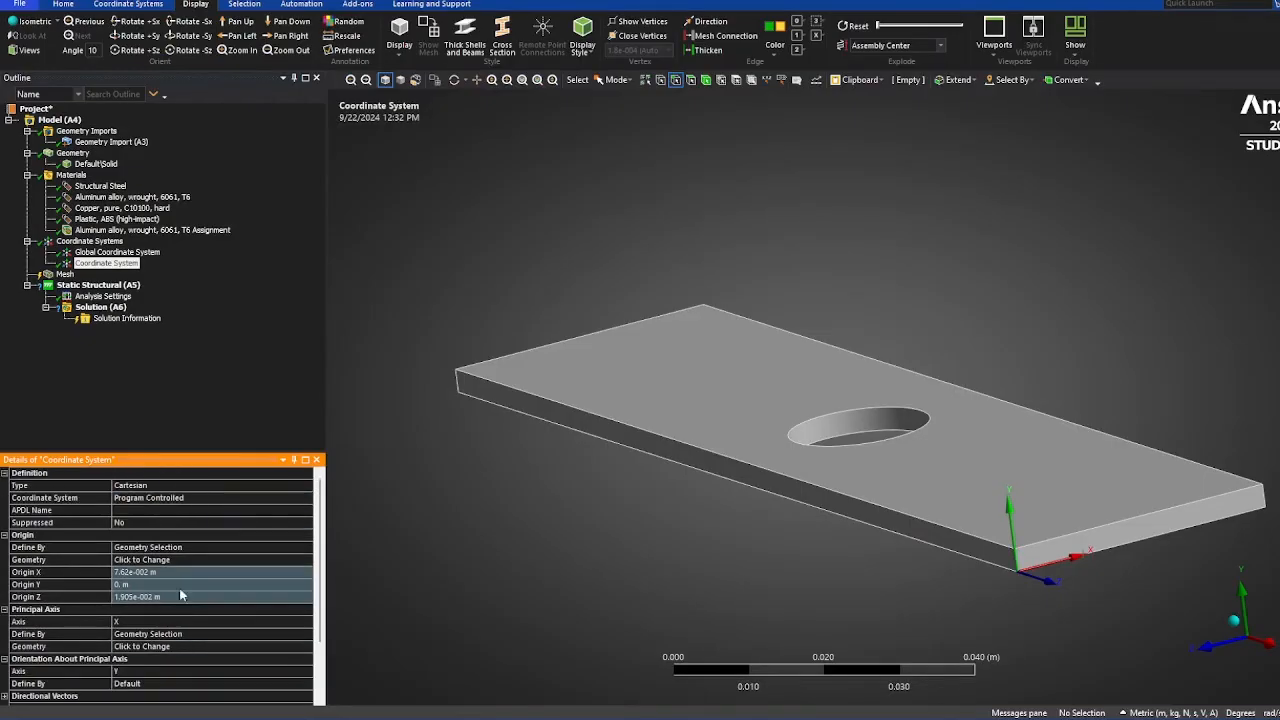
scroll(183, 580, "down", 1)
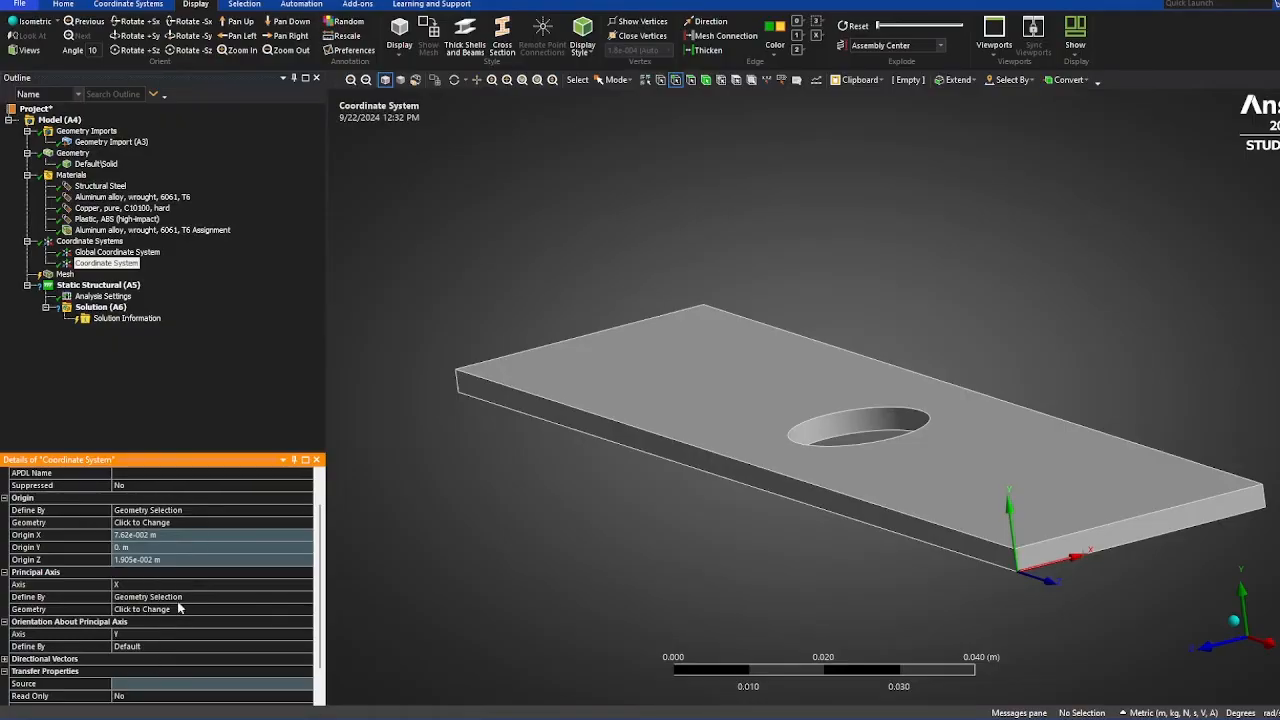
left_click(167, 634)
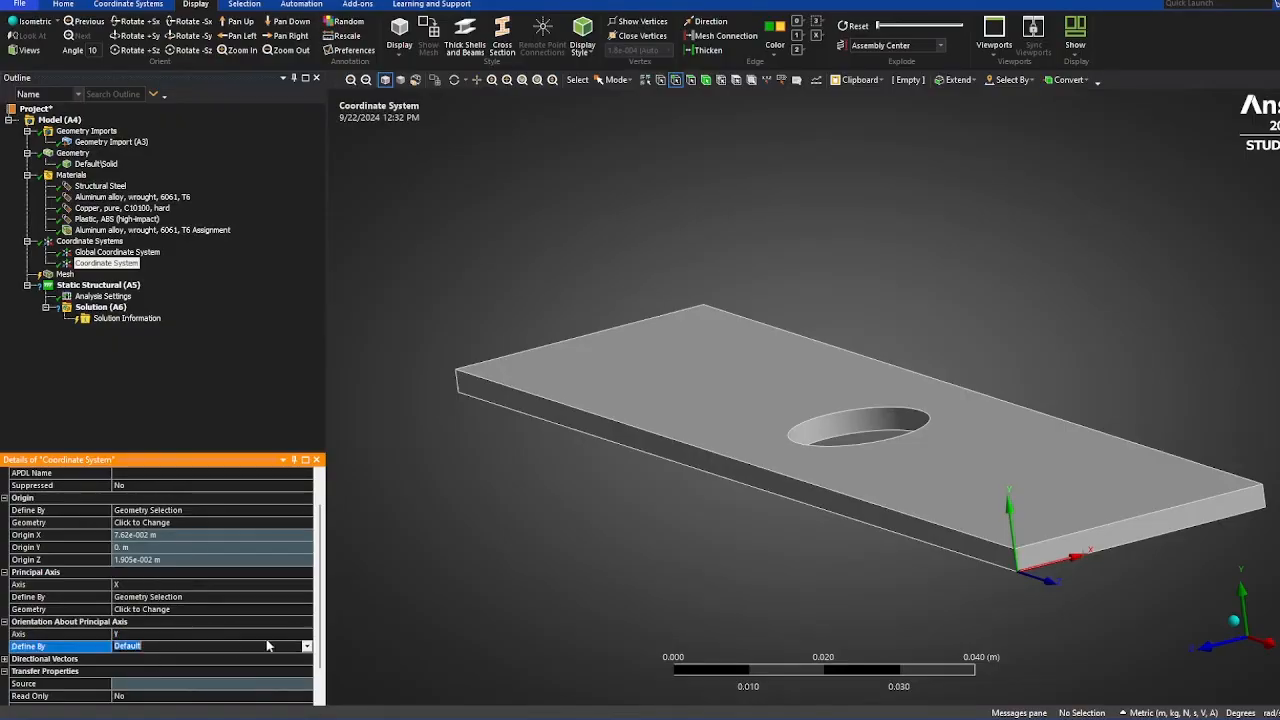
left_click(266, 637)
left_click(242, 672)
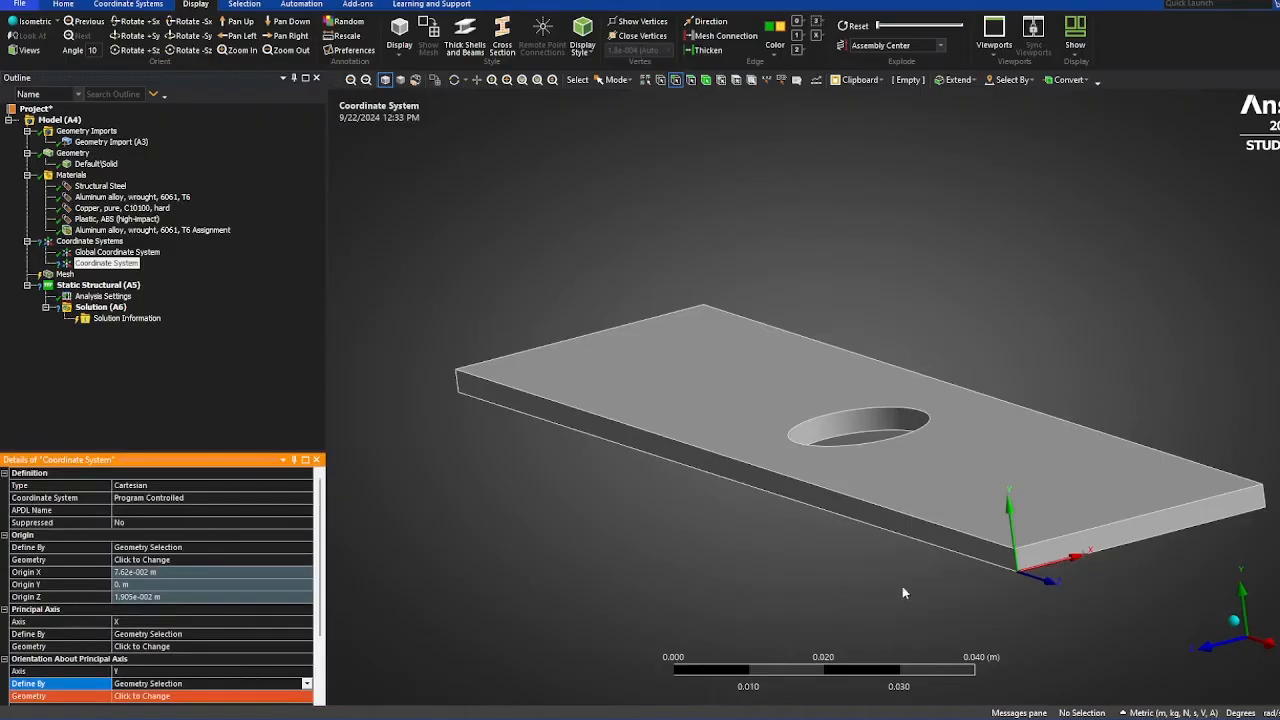
left_click(1018, 562)
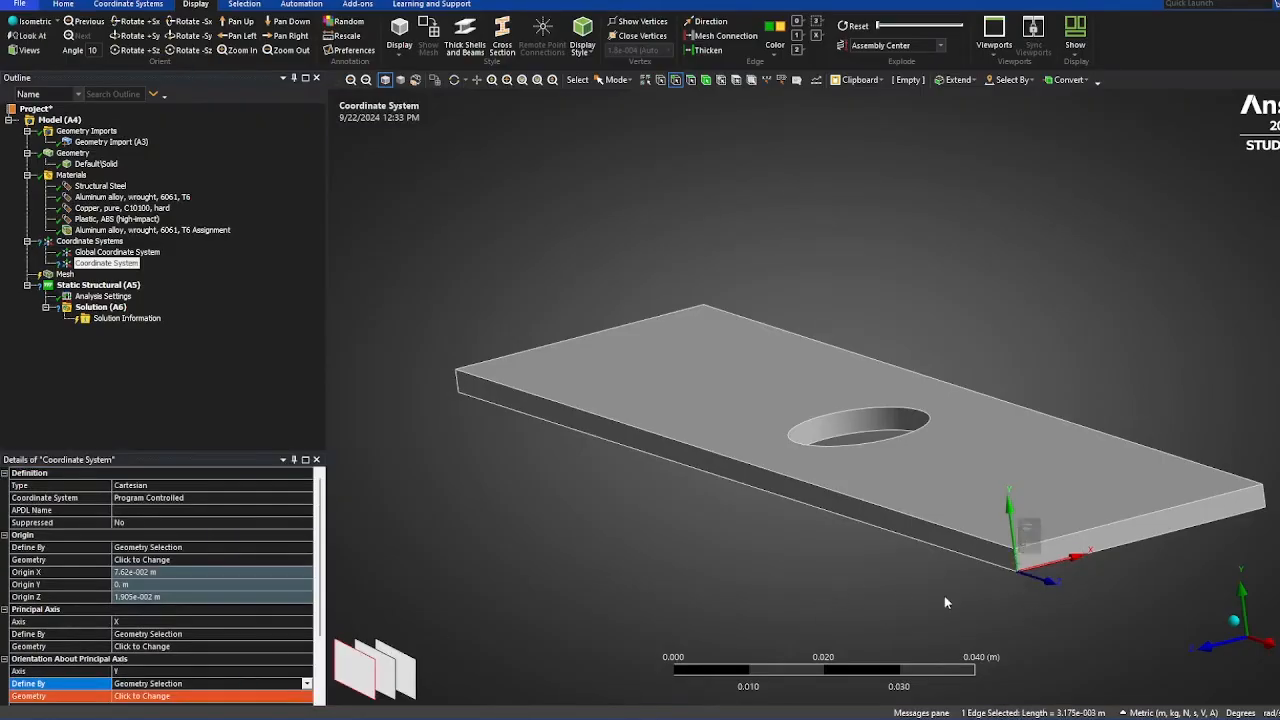
left_click(178, 685)
left_click(195, 697)
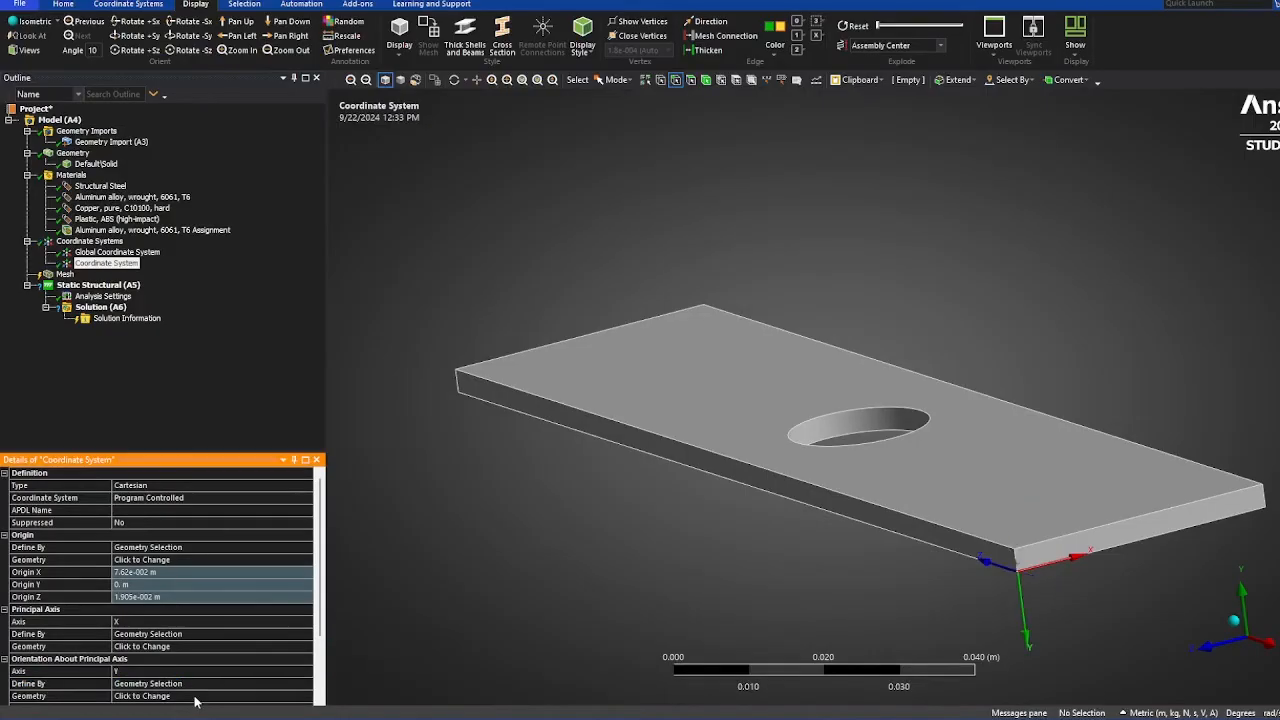
middle_click_drag(828, 561, 788, 400)
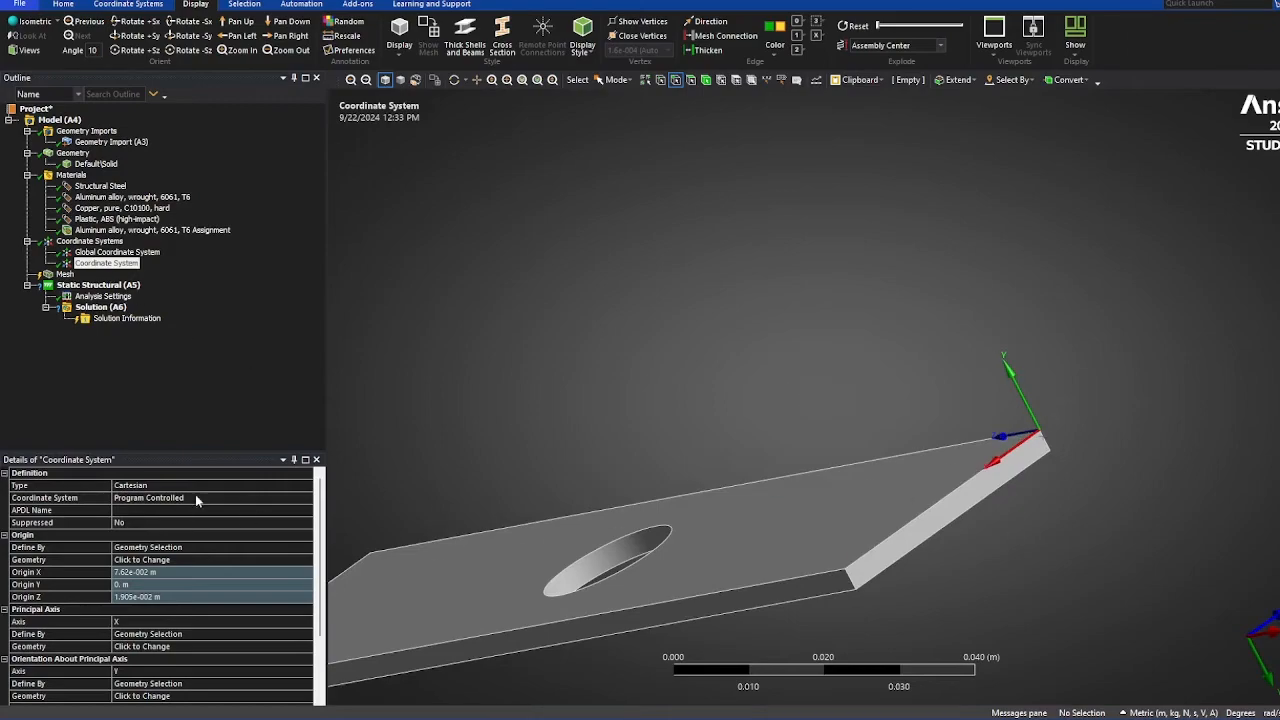
- Rename the new coordinate system as Working Coord
left_click(152, 331)
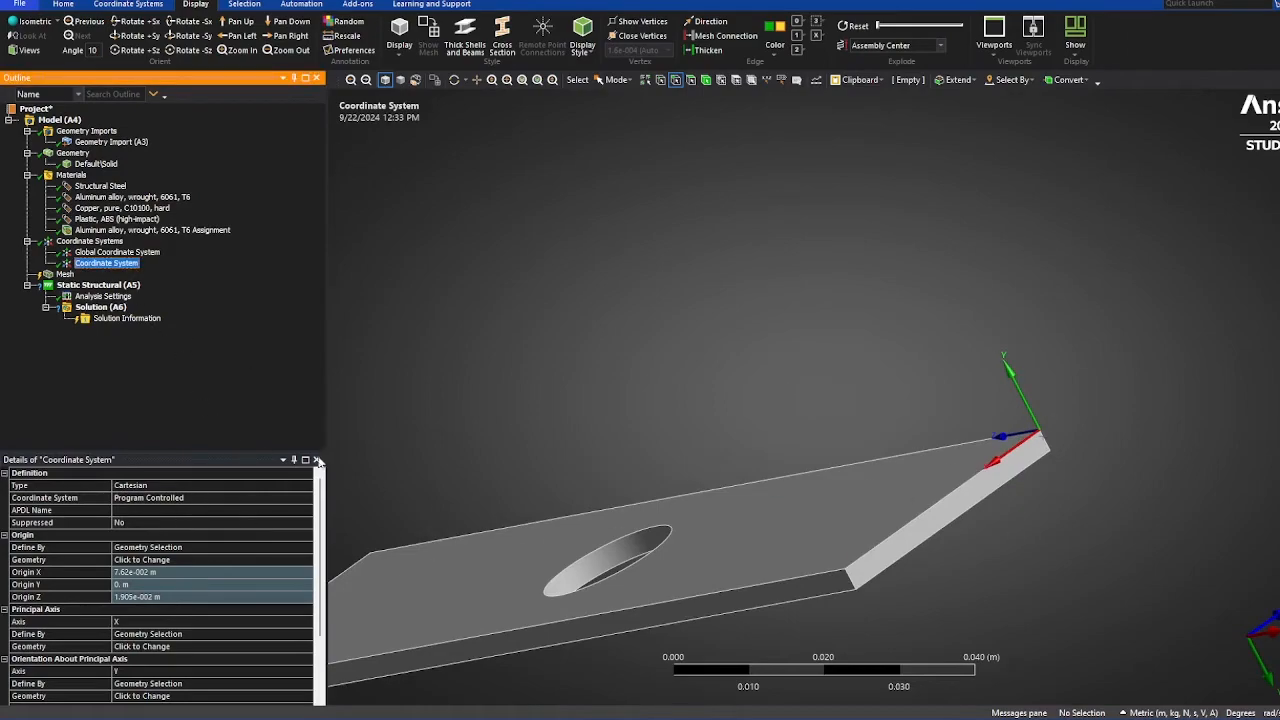
right_click(133, 265)
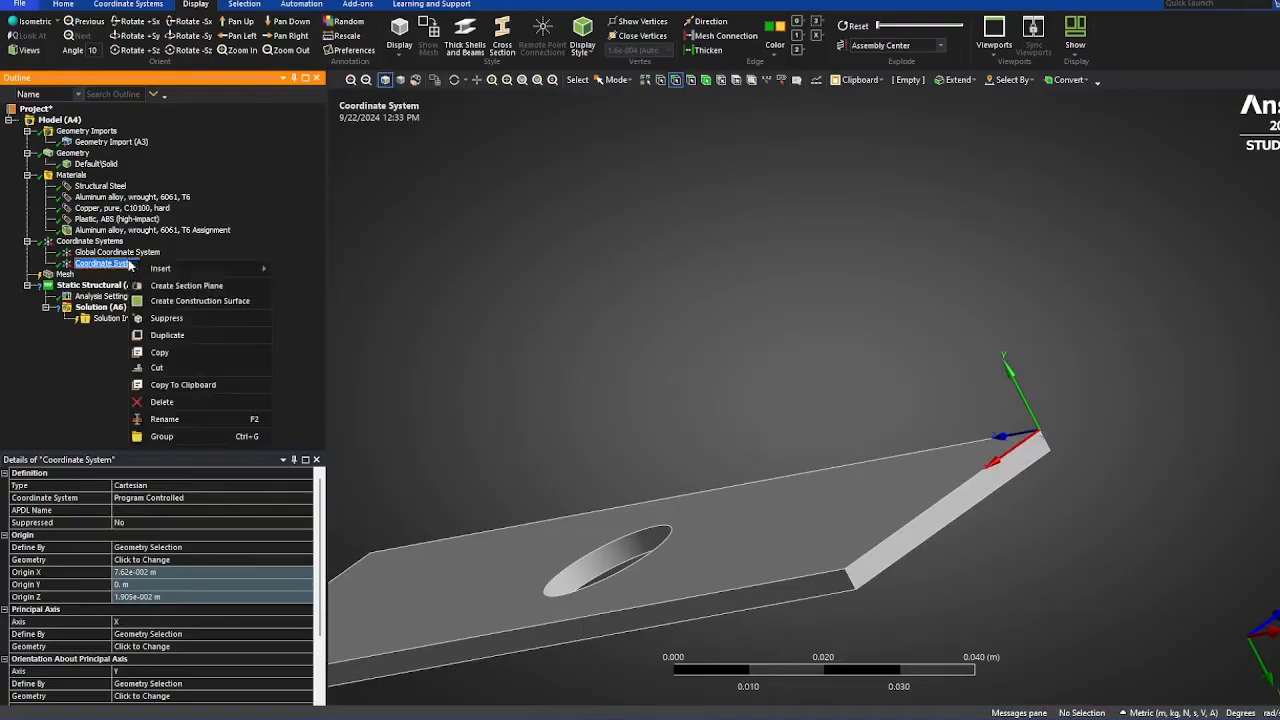
left_click(193, 414)
type("Wor")
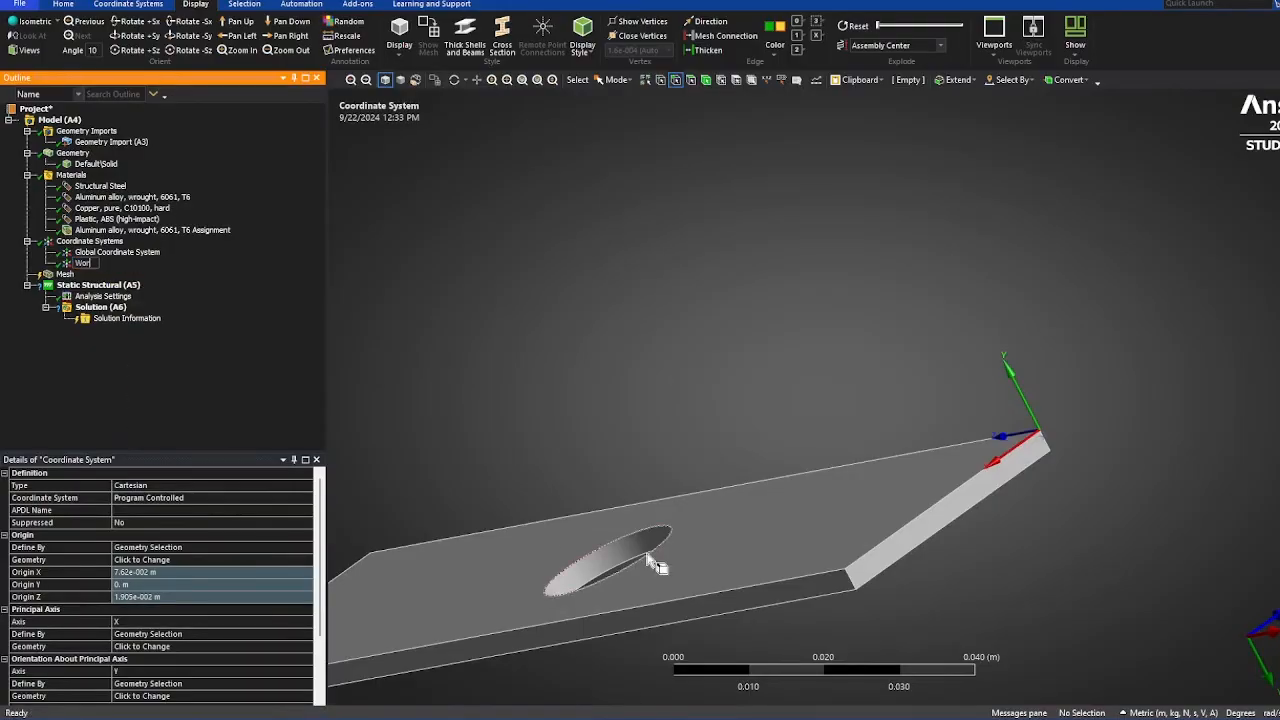
type("king Coord")
key("Return")
- Examine the orientation of the Working Coord axes relative to the plate and its hole
mouse_move(953, 392)
middle_mouse_down()
mouse_move(906, 272)
mouse_move(835, 212)
mouse_move(820, 408)
middle_mouse_up()
scroll(779, 463, "up", 3)
scroll(716, 461, "down", 4)
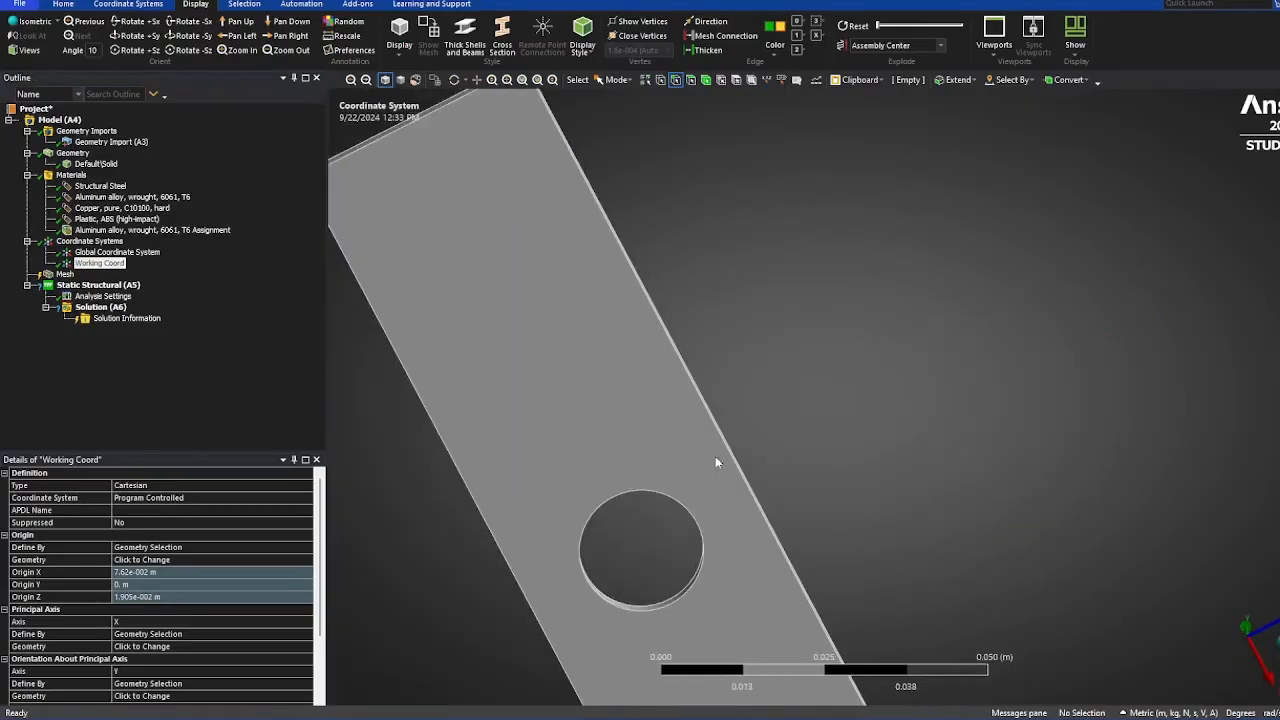
scroll(715, 462, "down", 3)
mouse_move(700, 470)
middle_mouse_down()
mouse_move(737, 396)
mouse_move(763, 454)
mouse_move(749, 526)
mouse_move(777, 495)
middle_mouse_up()
scroll(763, 515, "up", 3)
scroll(779, 534, "down", 6)
scroll(790, 529, "up", 2)
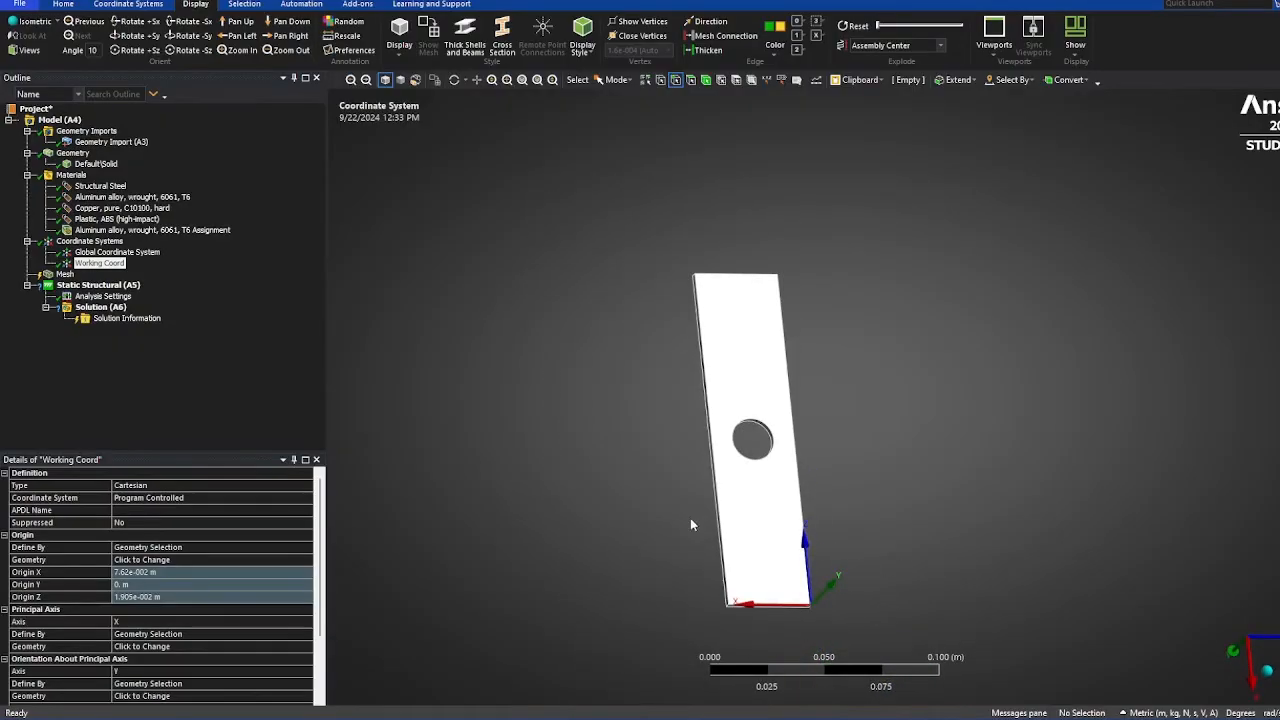
- Generate the plate's mesh with the default settings and inspect the elements around the hole
left_click(62, 275)
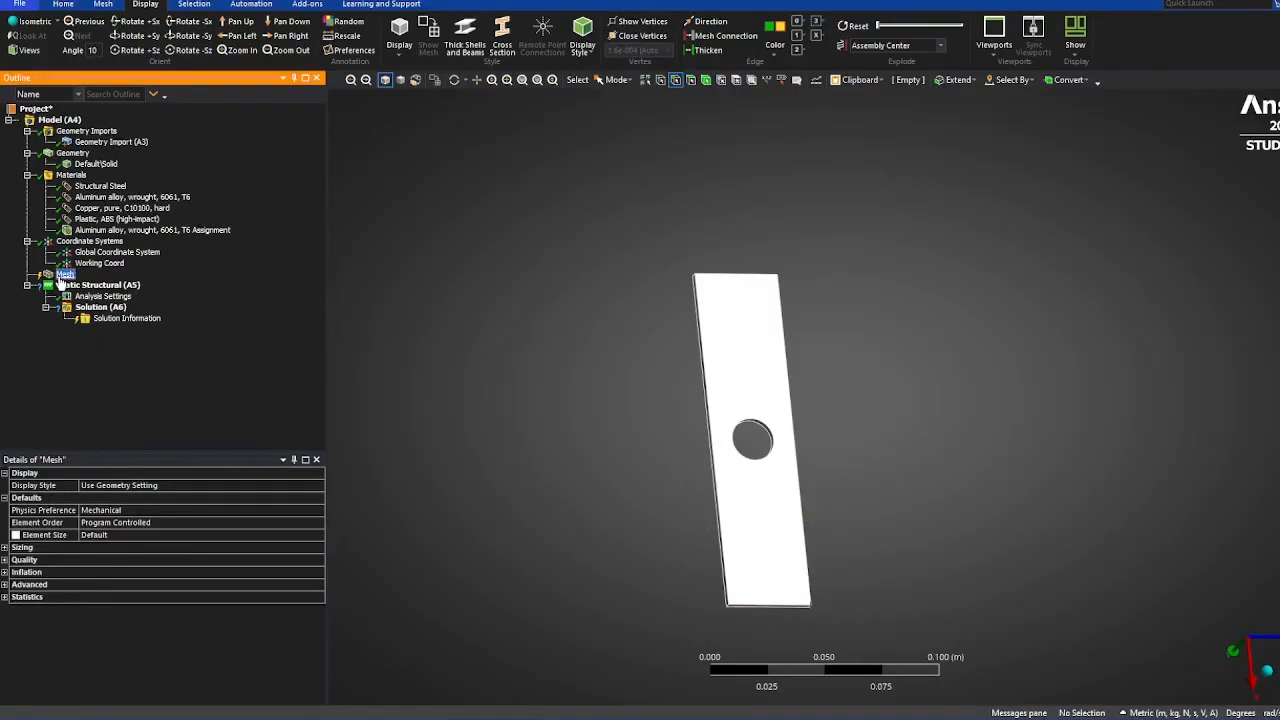
right_click(60, 277)
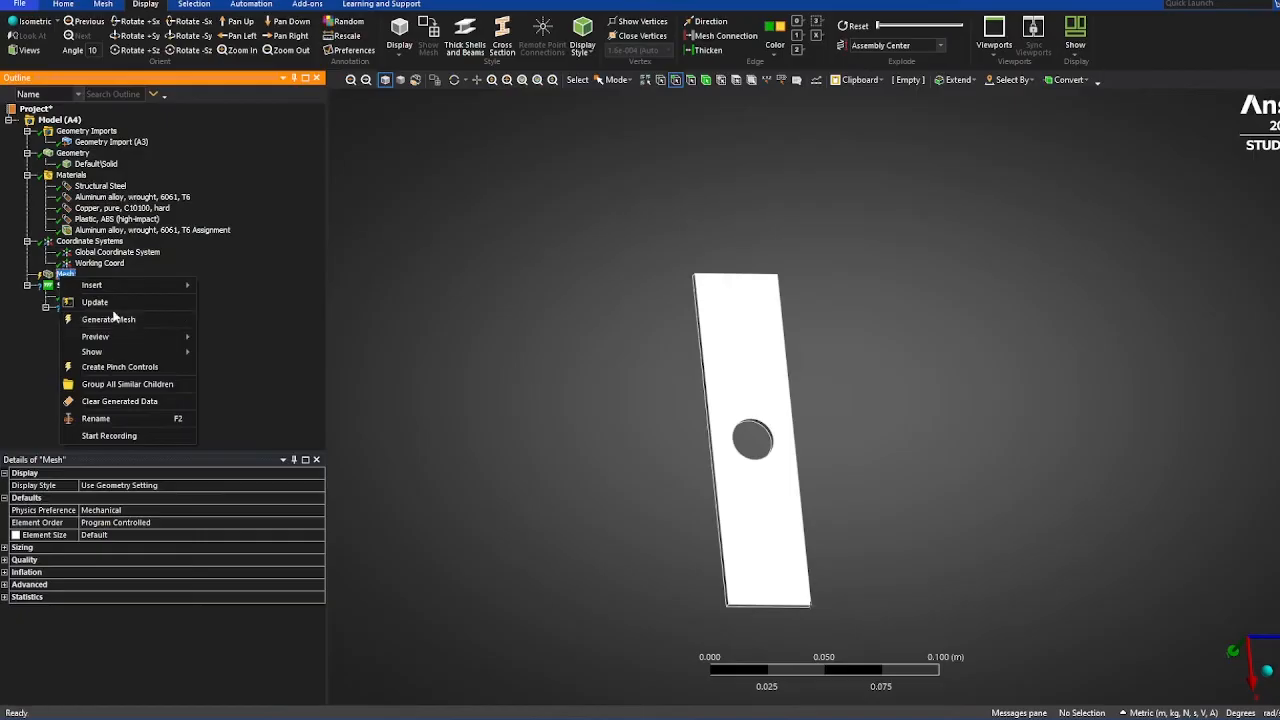
left_click(108, 319)
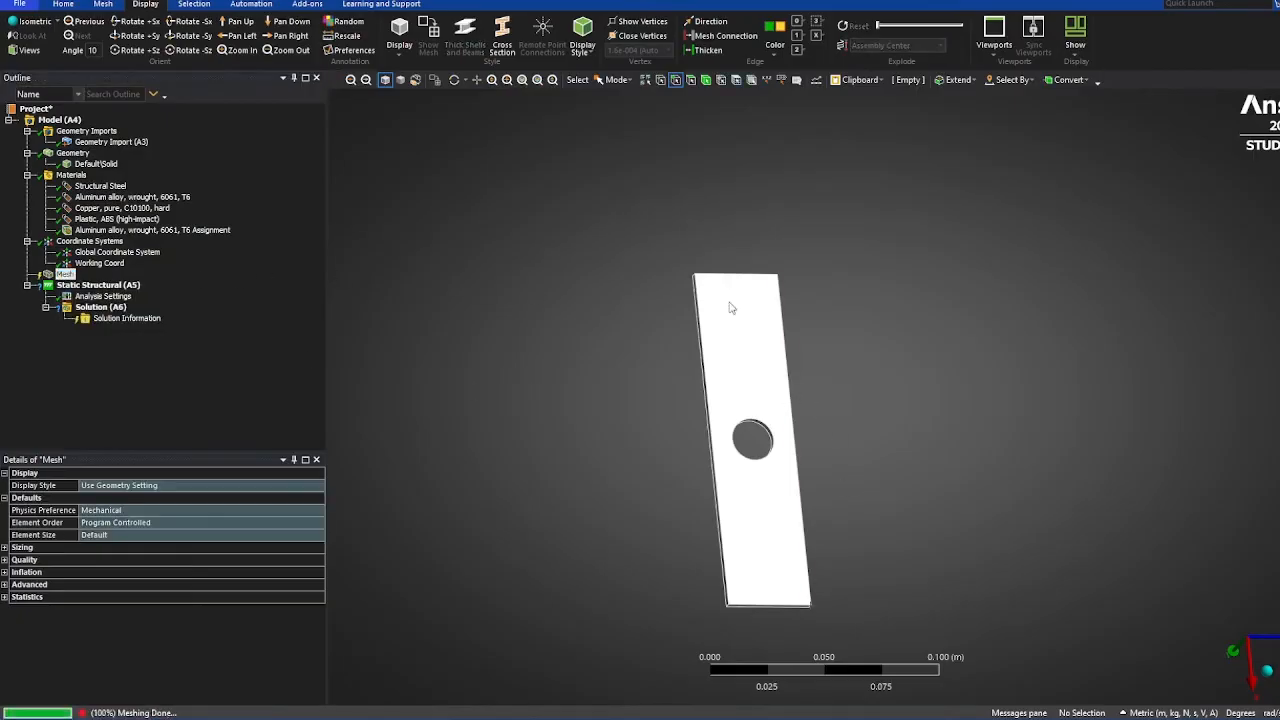
middle_click_drag(712, 413, 604, 392)
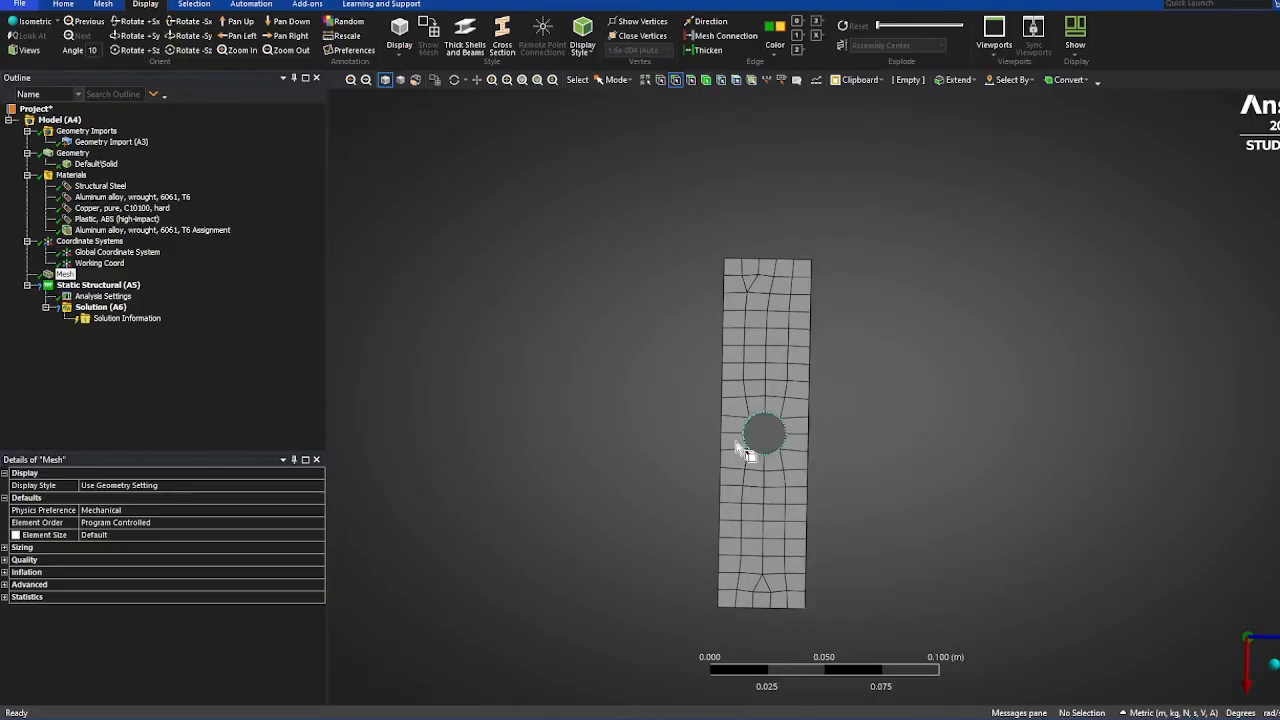
middle_click_drag(748, 442, 889, 449)
scroll(814, 423, "up", 6)
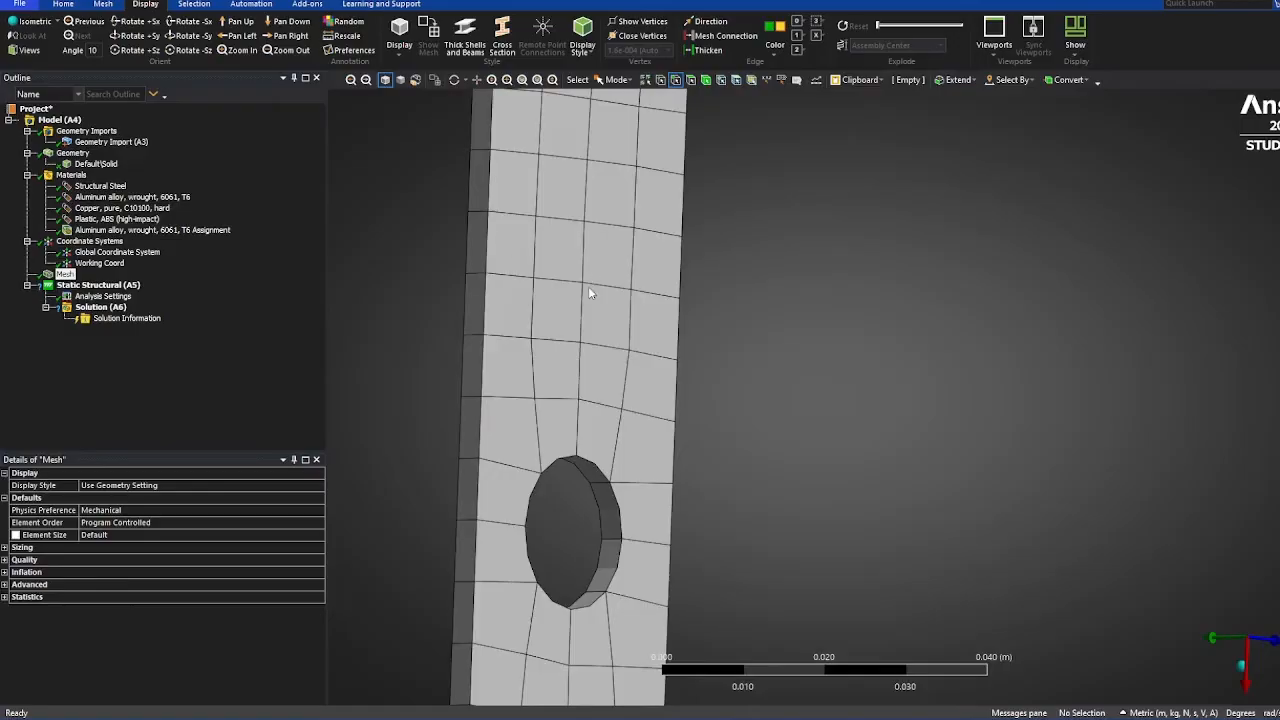
- Insert a Refinement control under the mesh and select one long side face and the hole's inner face as its geometry
right_click(64, 275)
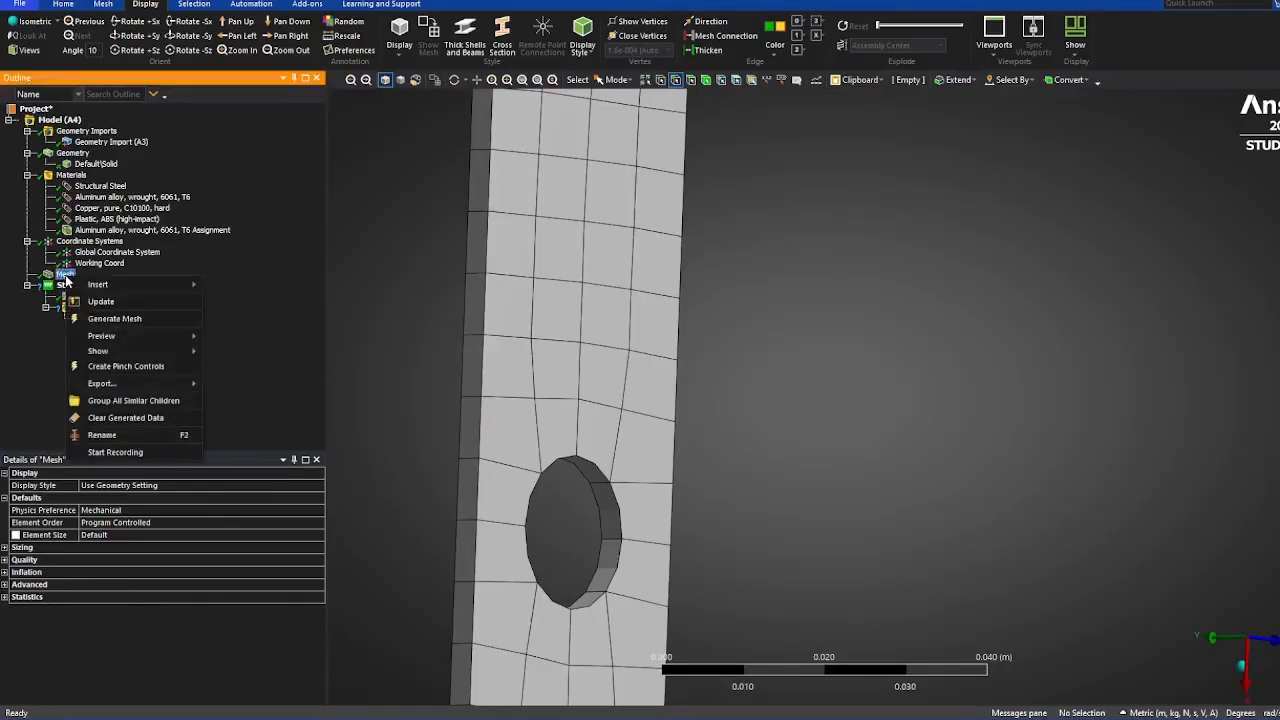
mouse_move(110, 278)
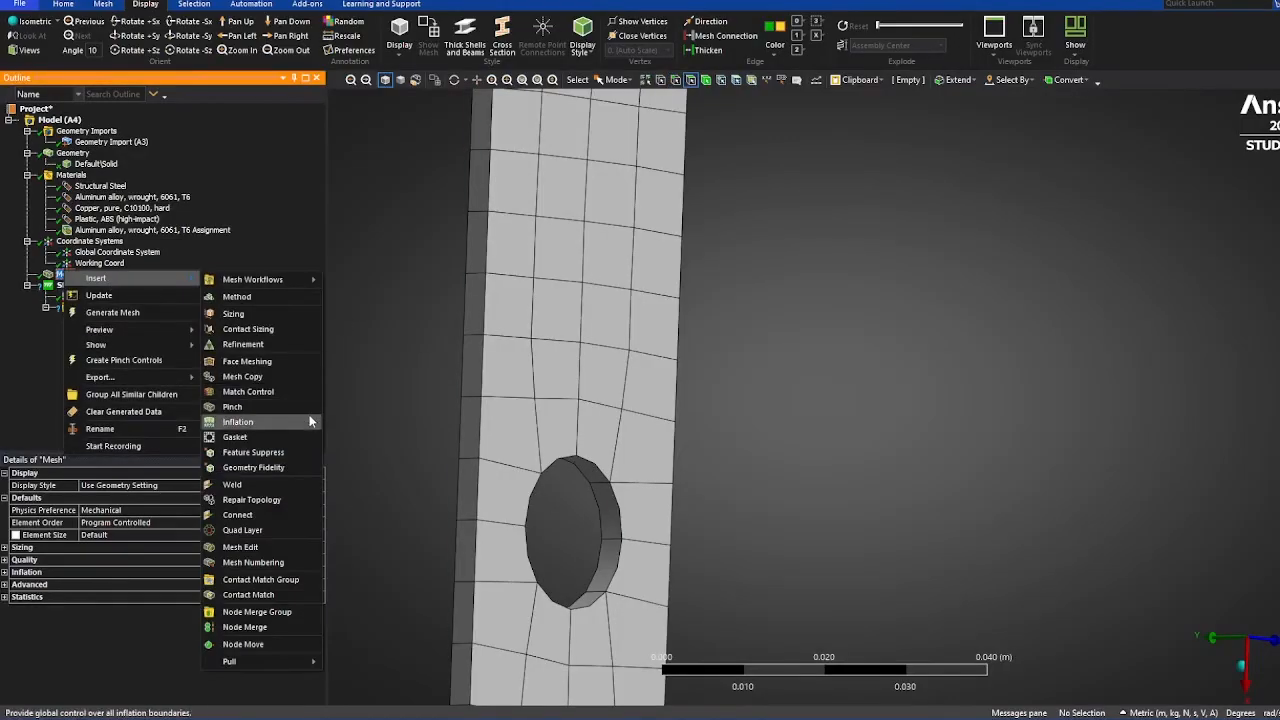
left_click(282, 345)
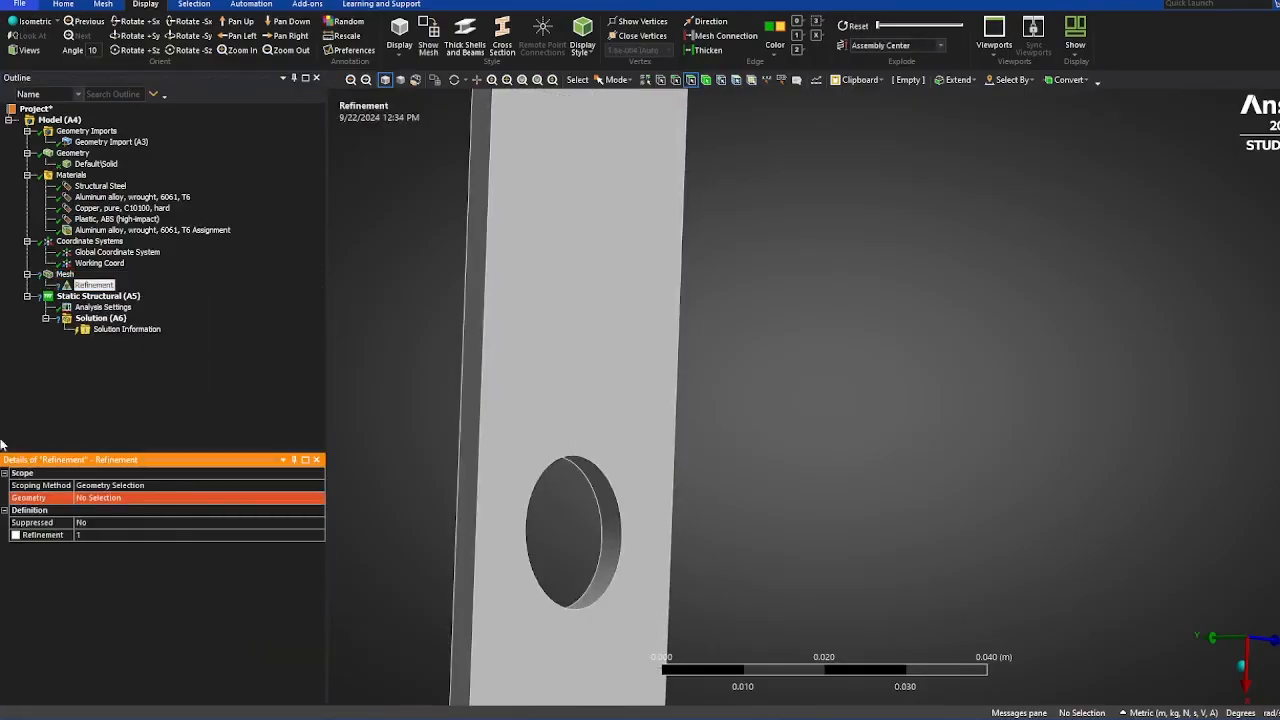
left_click(97, 498)
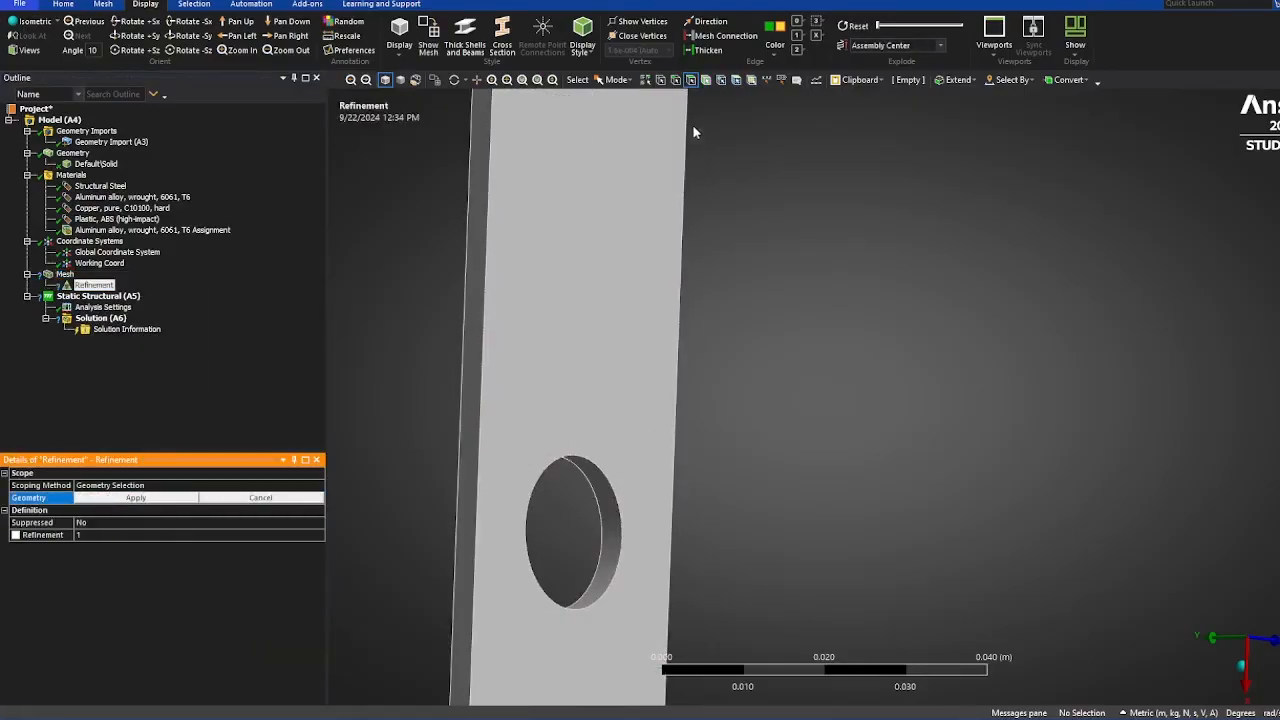
left_click(607, 484)
left_click(490, 463)
middle_click_drag(718, 465, 512, 555)
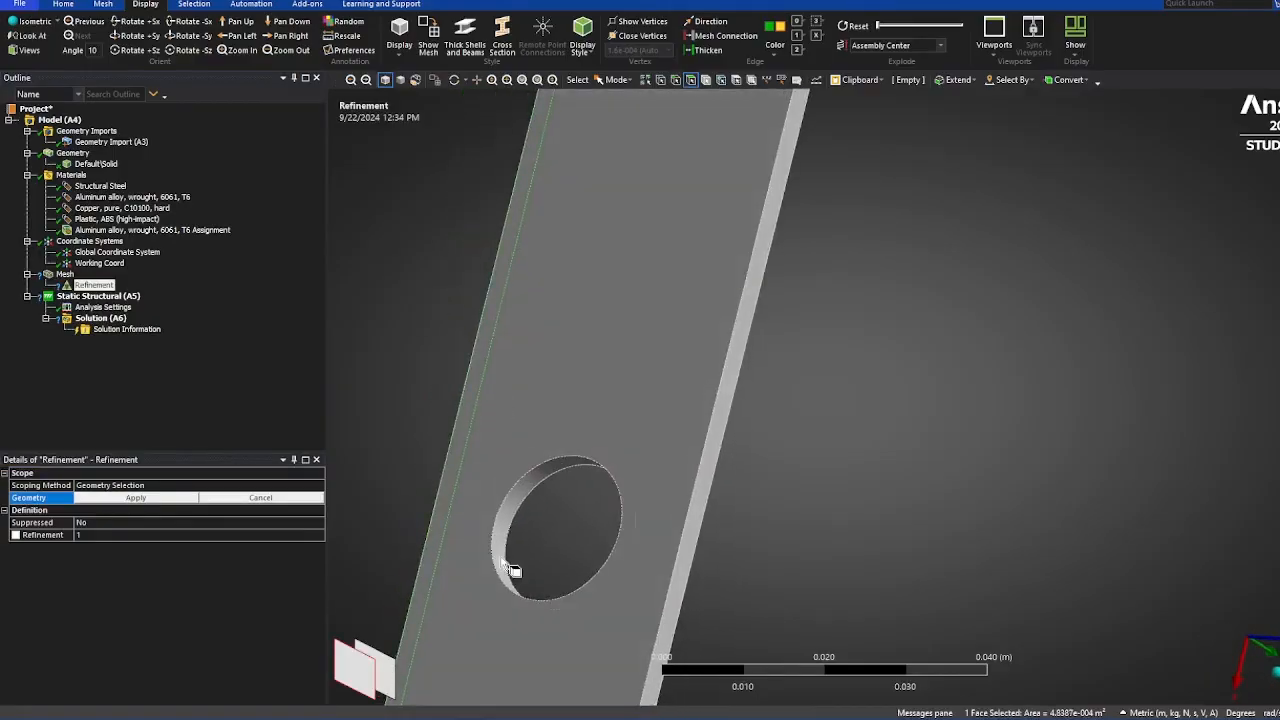
left_click(530, 490, "ctrl")
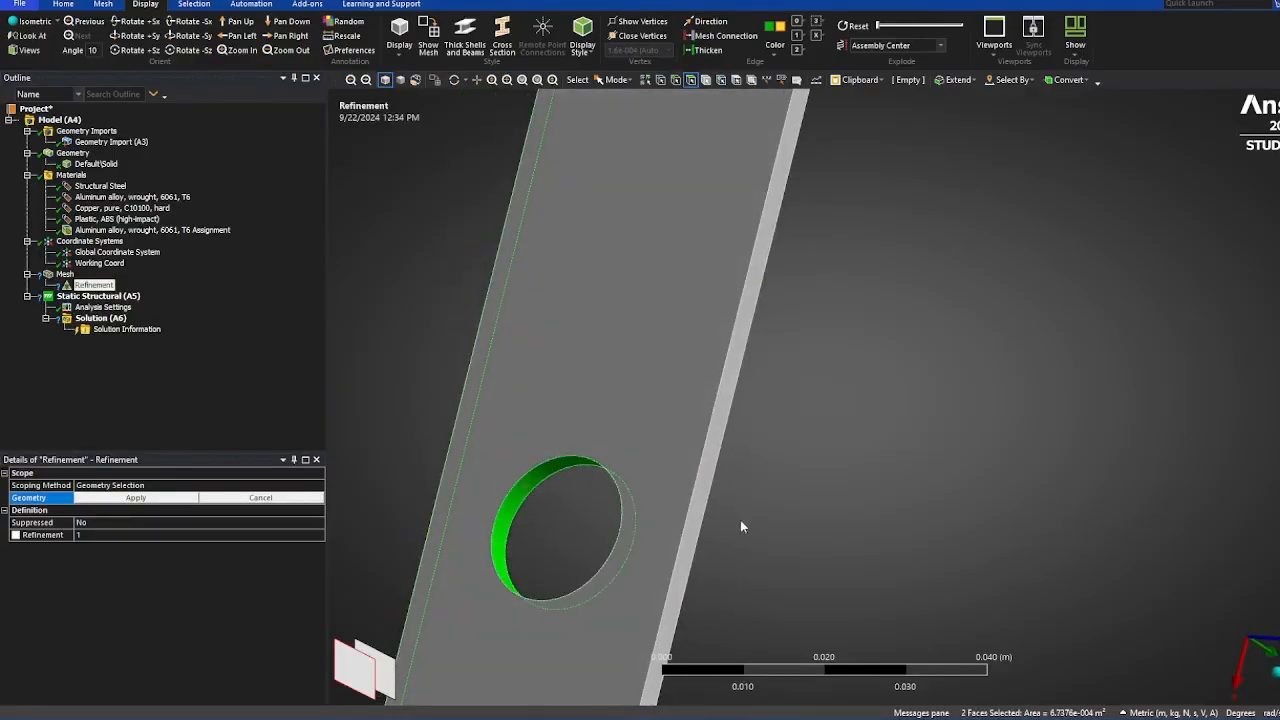
- Add the other long side face and both short end faces to the selection and apply the refinement's scope
left_click(703, 505, "ctrl")
middle_click_drag(706, 509, 578, 329)
left_click(686, 560, "ctrl")
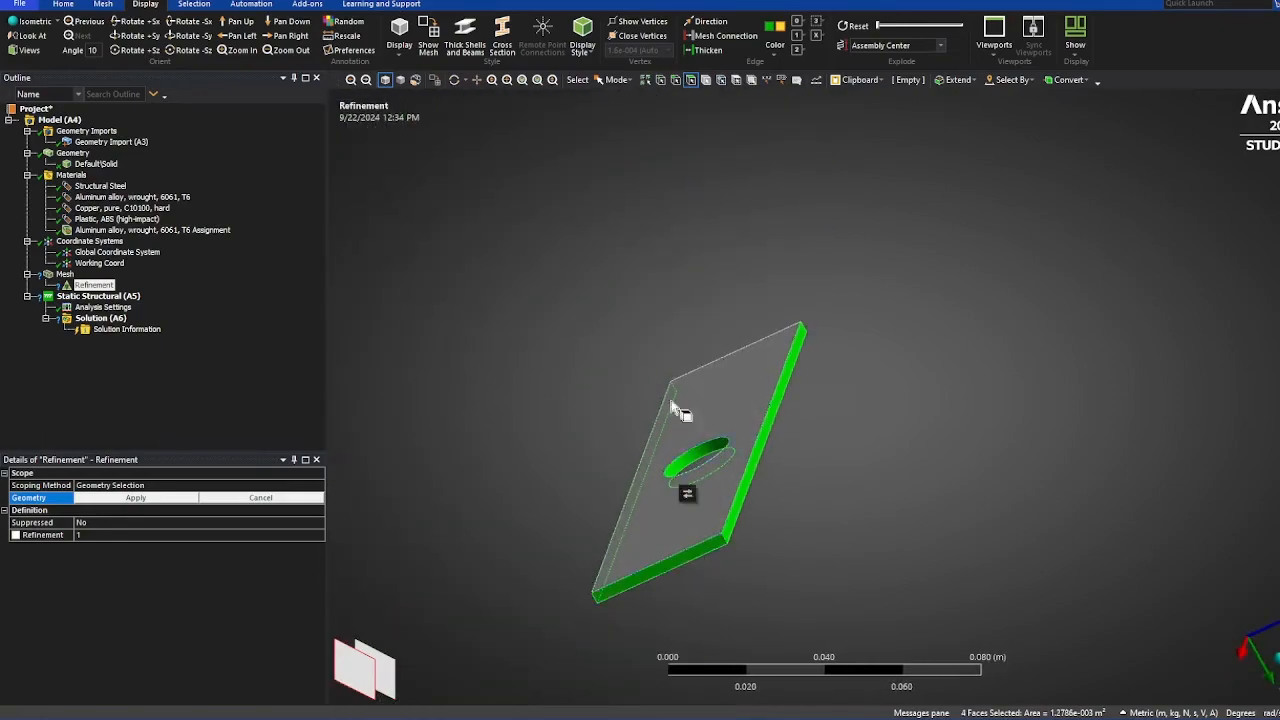
middle_click_drag(686, 491, 729, 291)
left_click(743, 265, "ctrl")
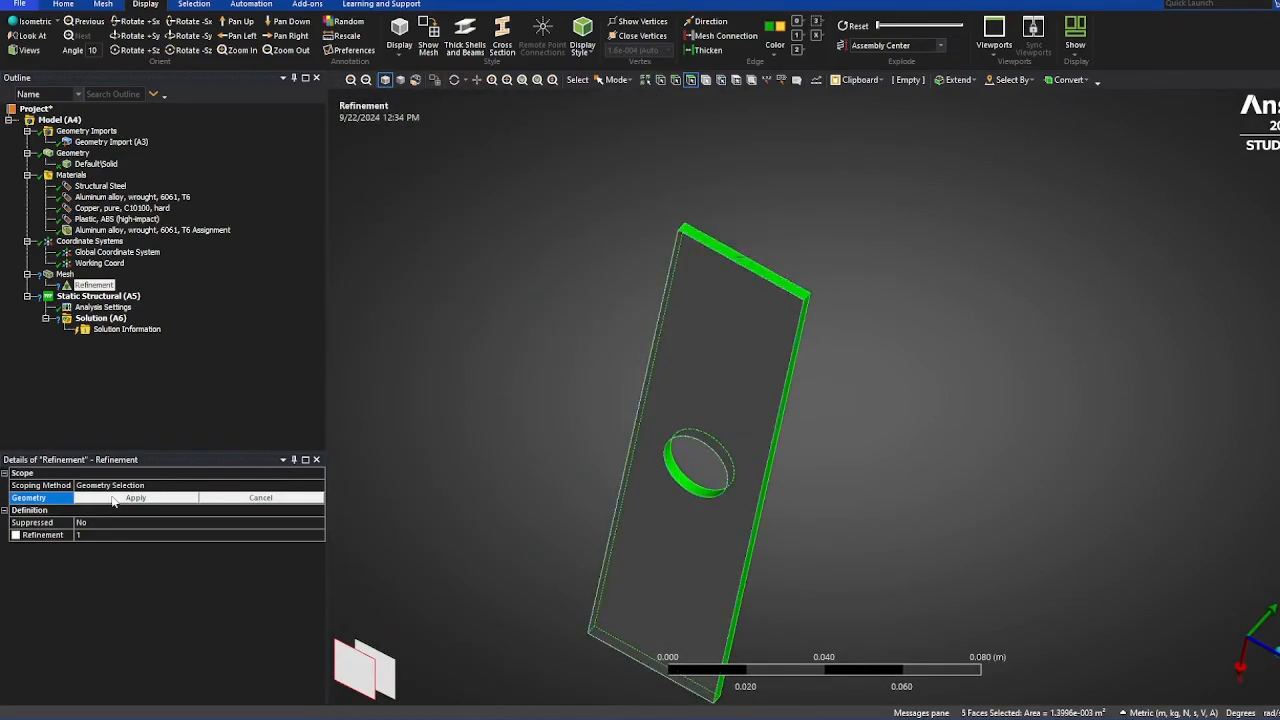
left_click(136, 499)
middle_click_drag(545, 450, 506, 402)
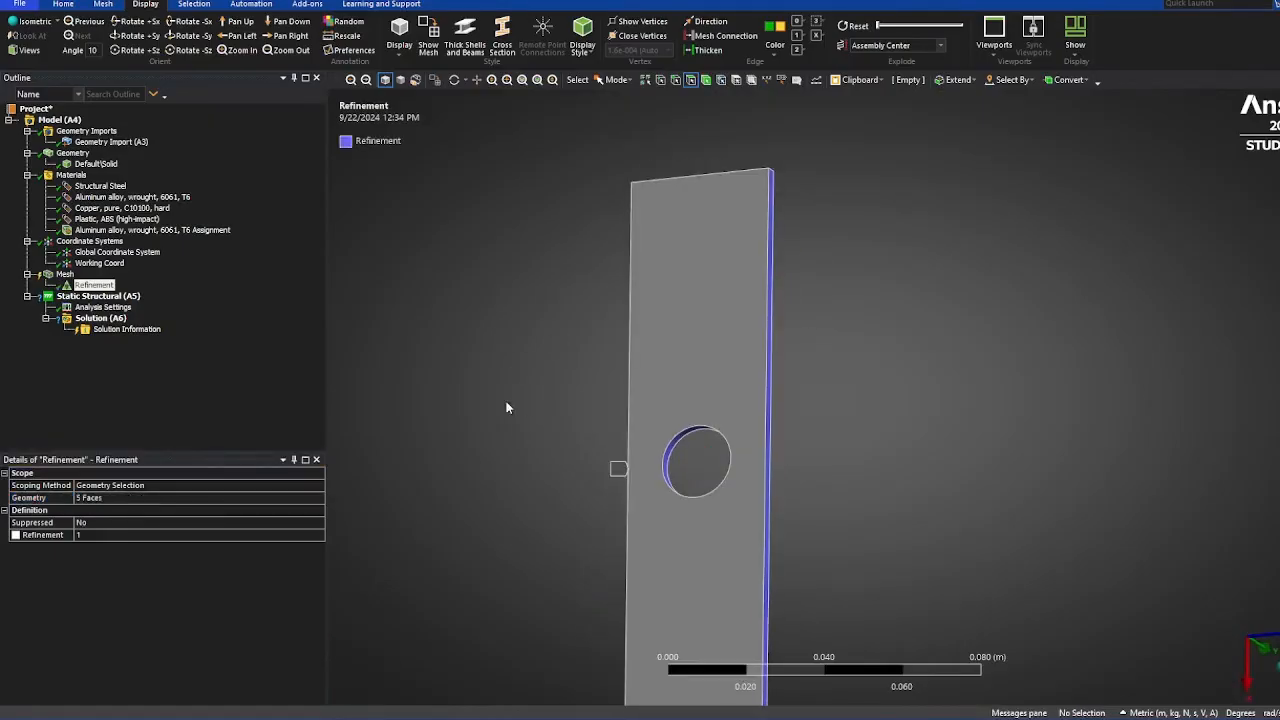
- Set the mesh refinement level to 3, leaving it unparameterized
left_click(16, 535)
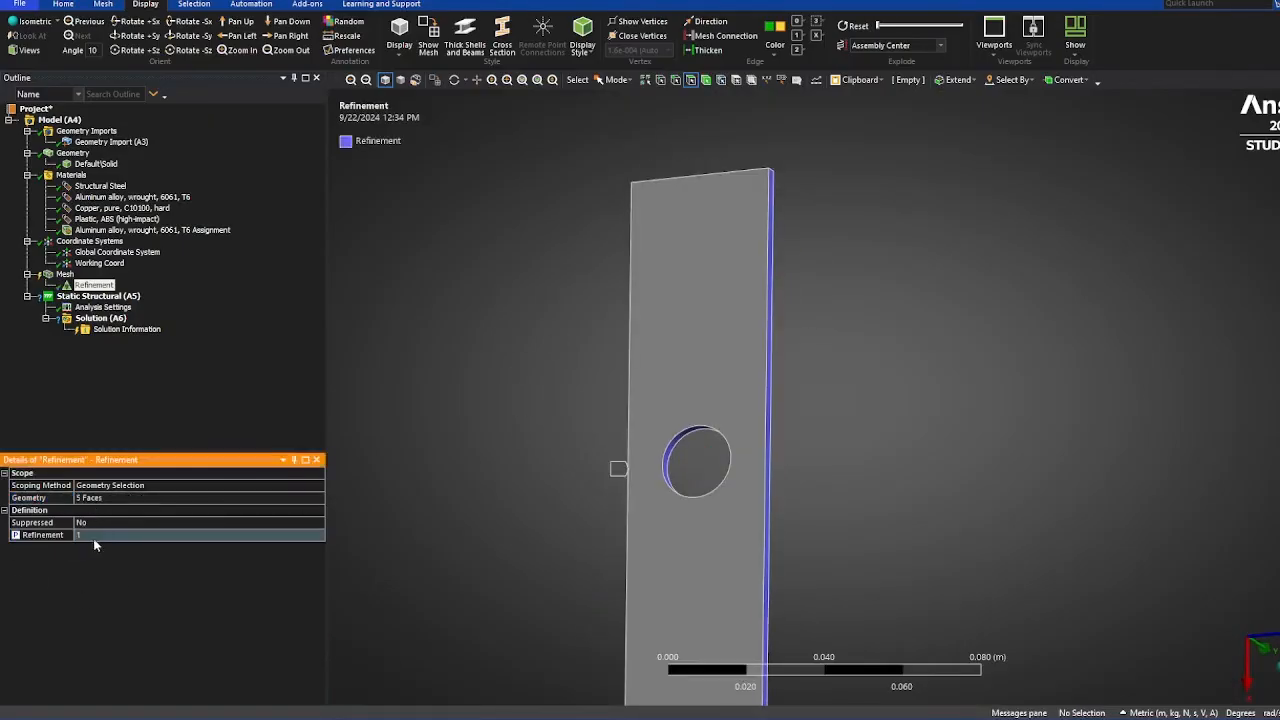
left_click(16, 536)
left_click(97, 539)
left_click(236, 538)
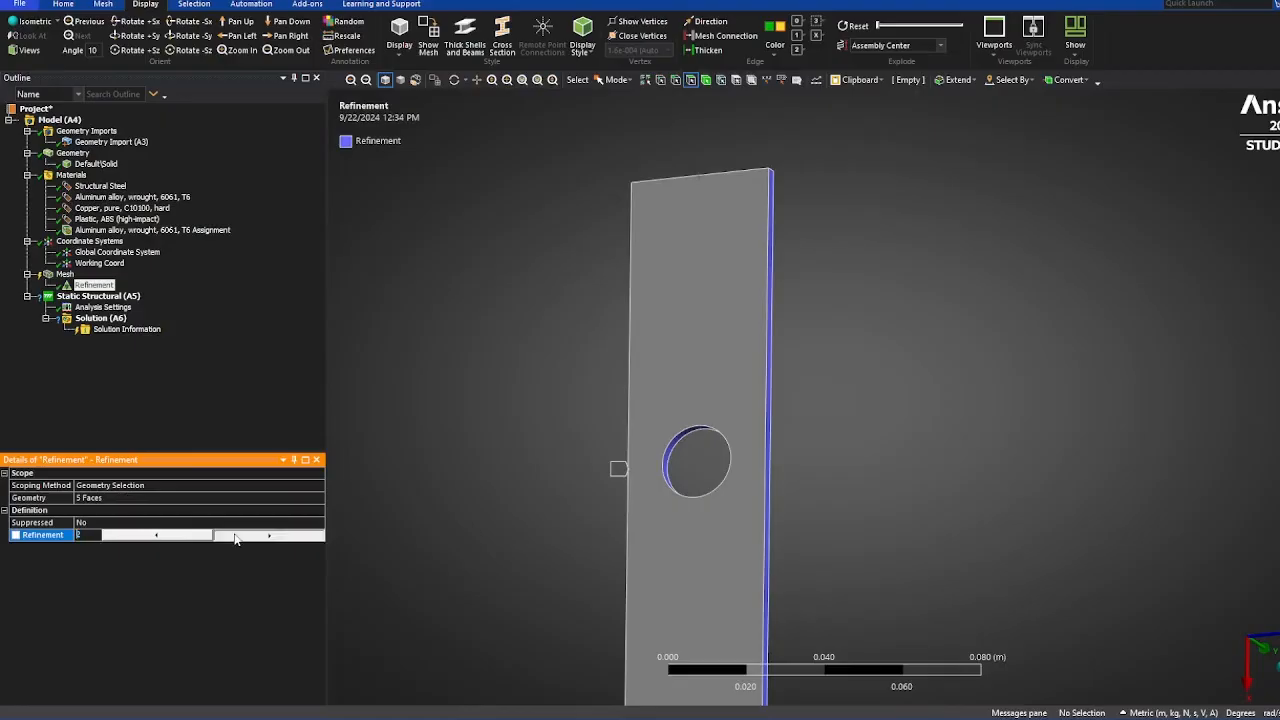
left_click(236, 538)
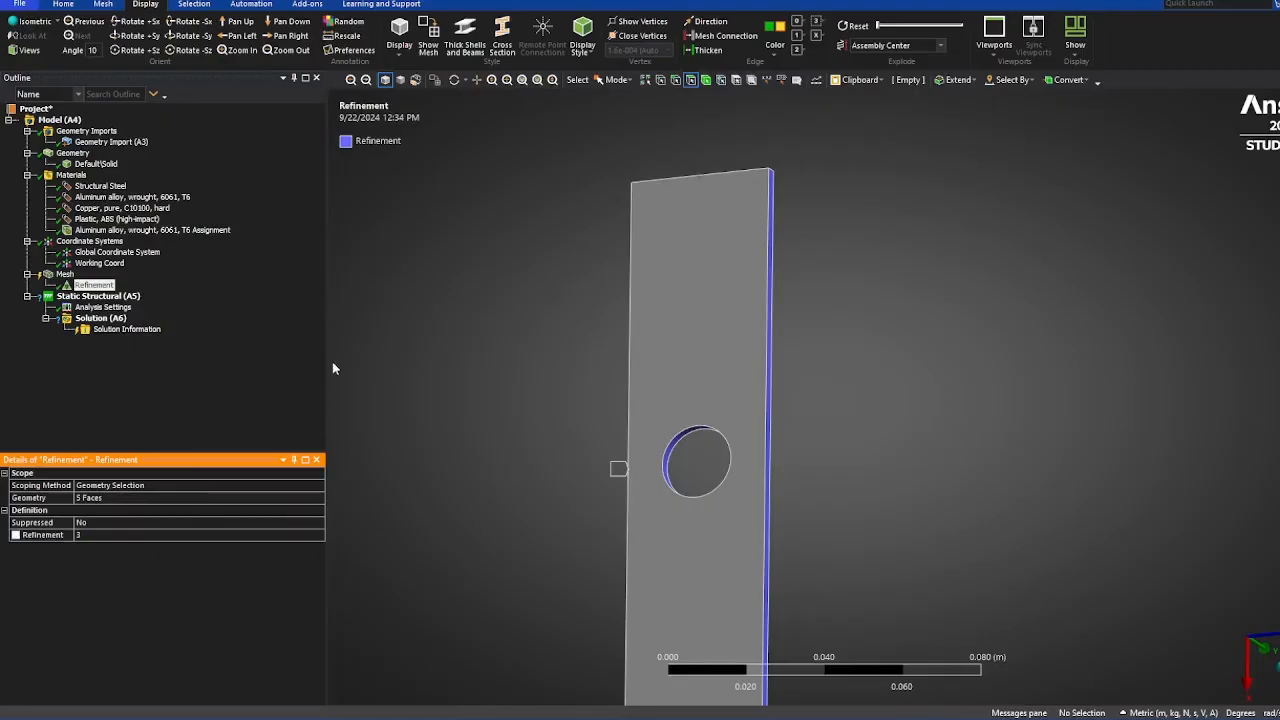
- Regenerate the plate's mesh with the refinement applied and inspect the elements around the hole
right_click(88, 275)
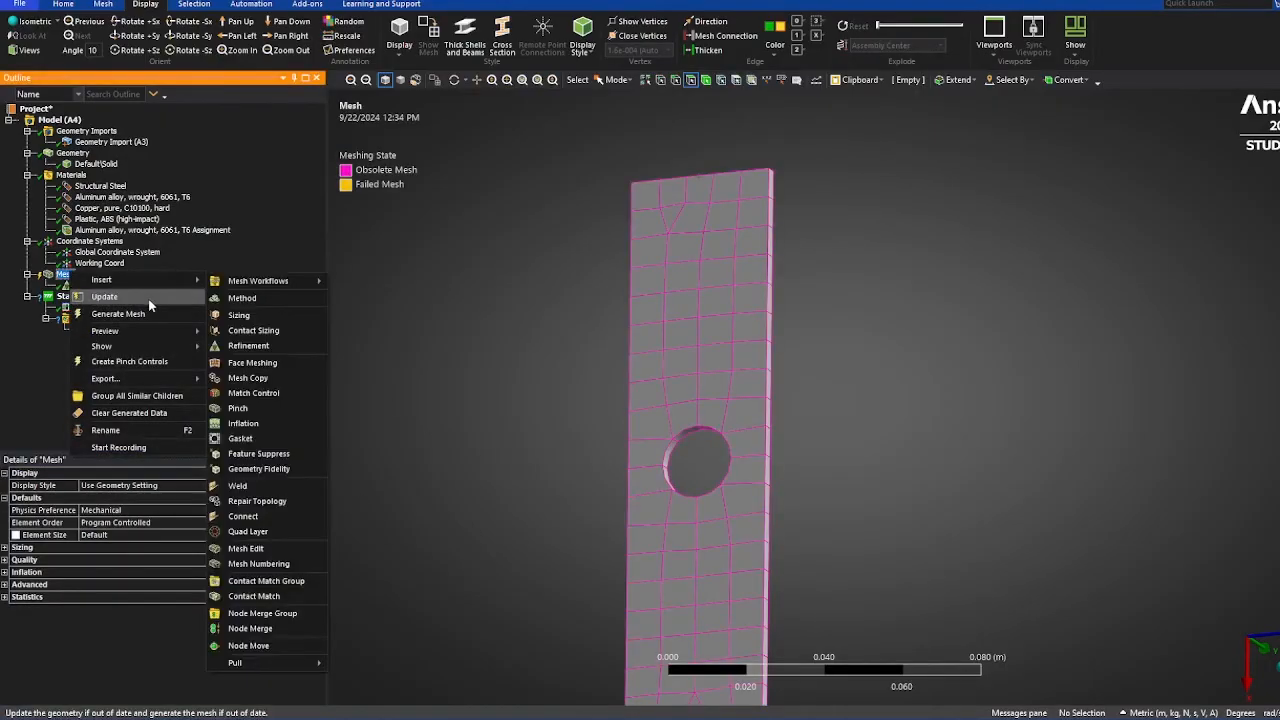
left_click(578, 361)
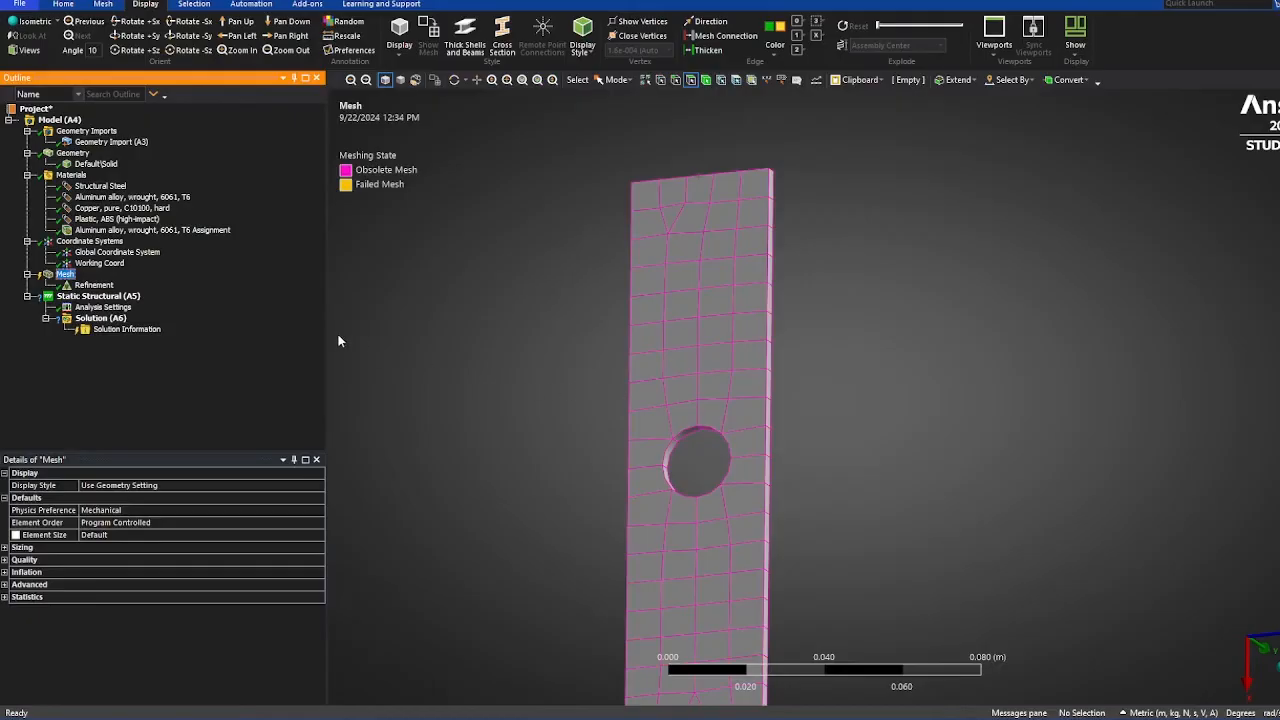
middle_click_drag(619, 403, 590, 486)
left_click(66, 276)
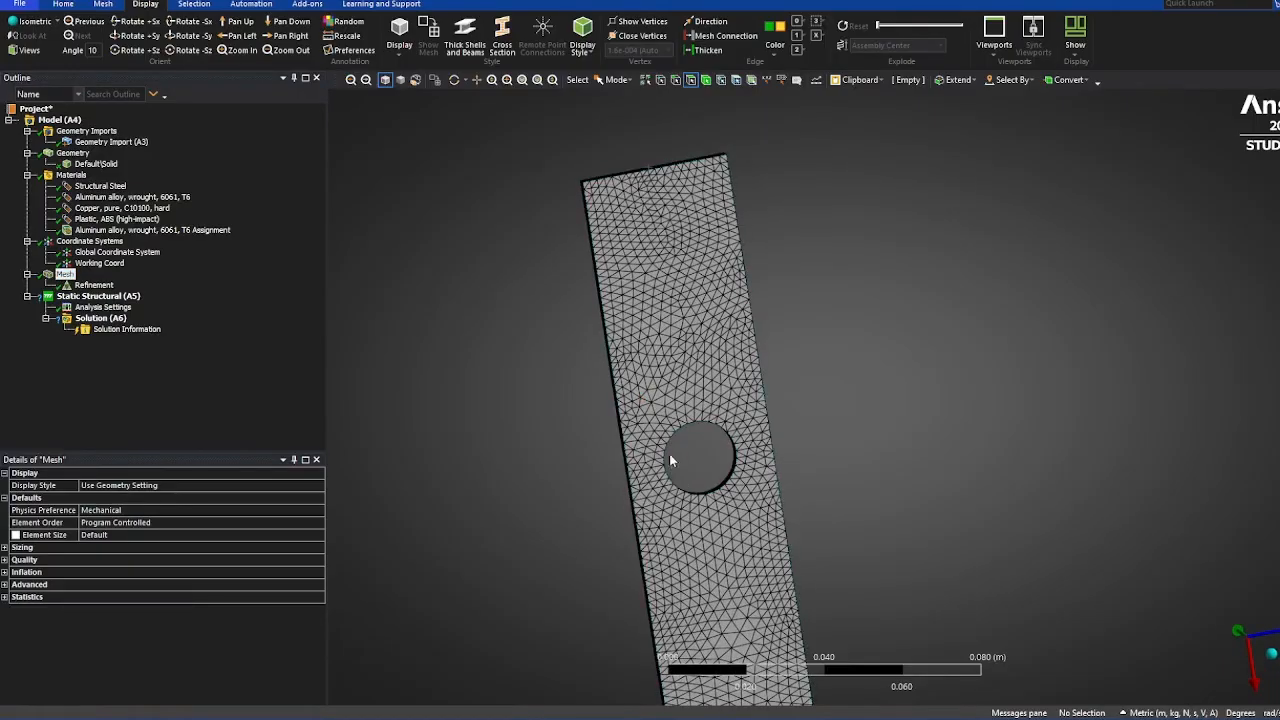
scroll(694, 494, "up", 3)
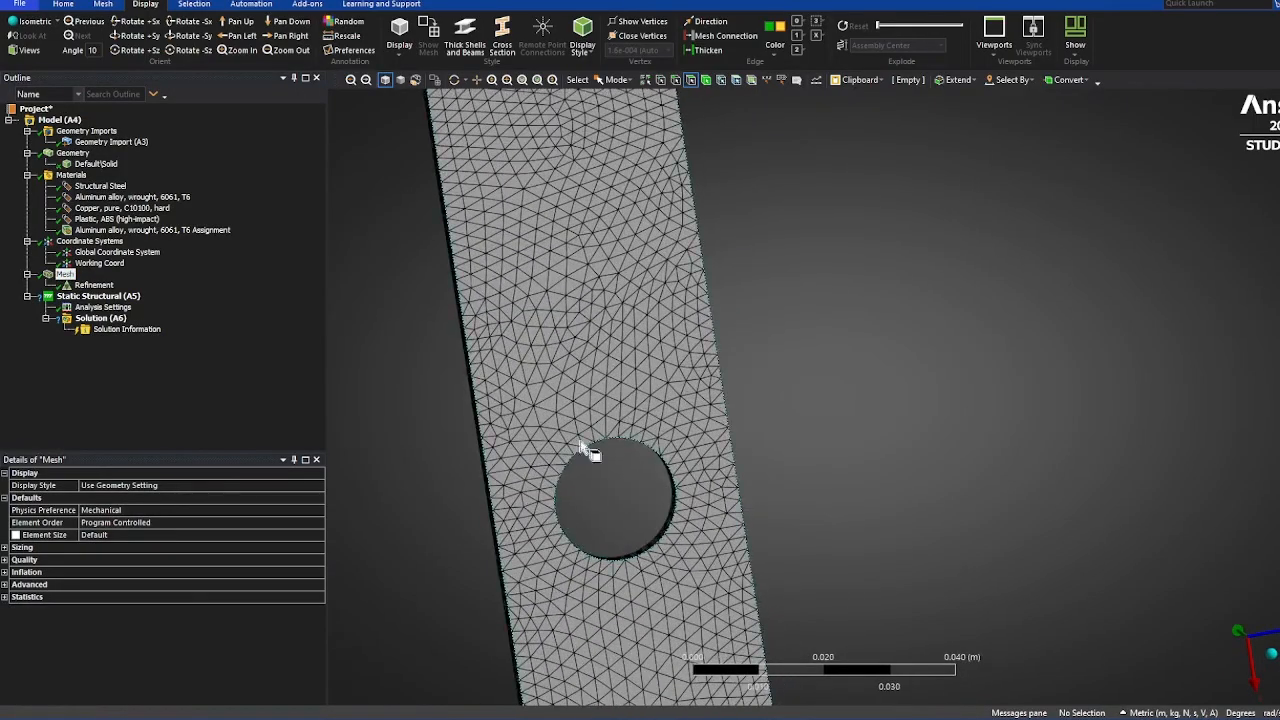
scroll(561, 580, "down", 1)
scroll(731, 371, "down", 2)
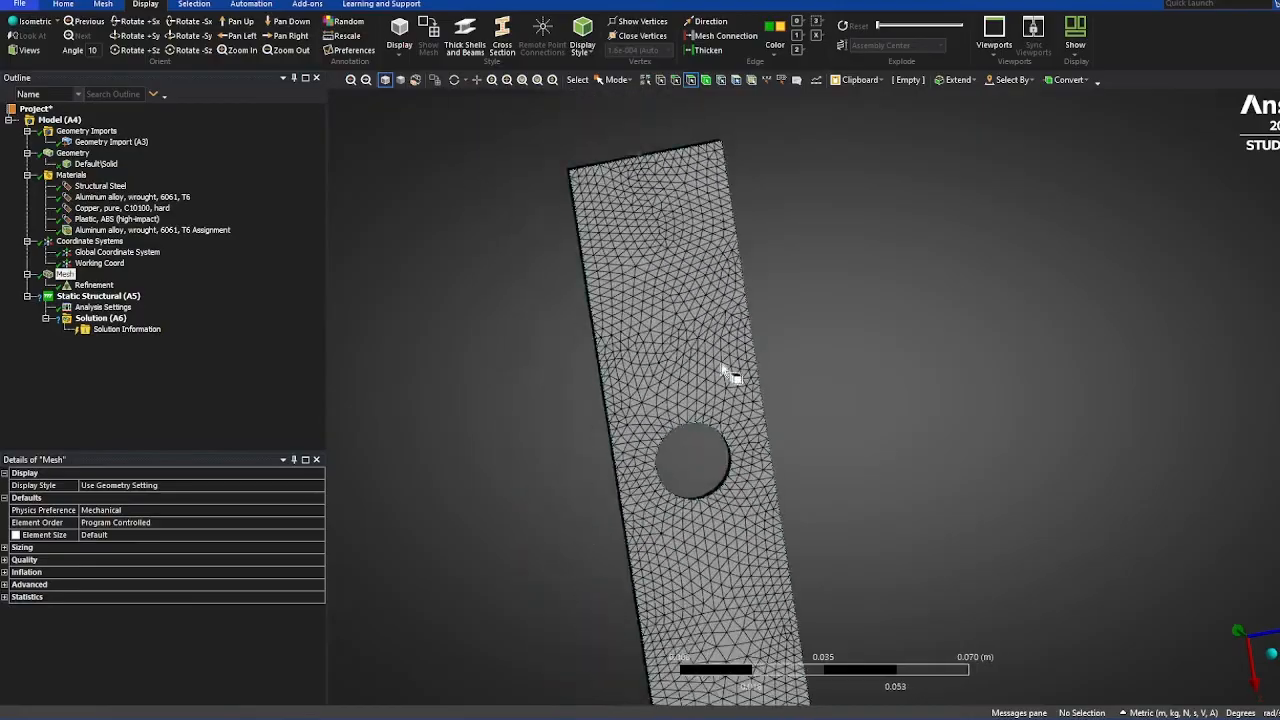
middle_click_drag(720, 420, 683, 357)
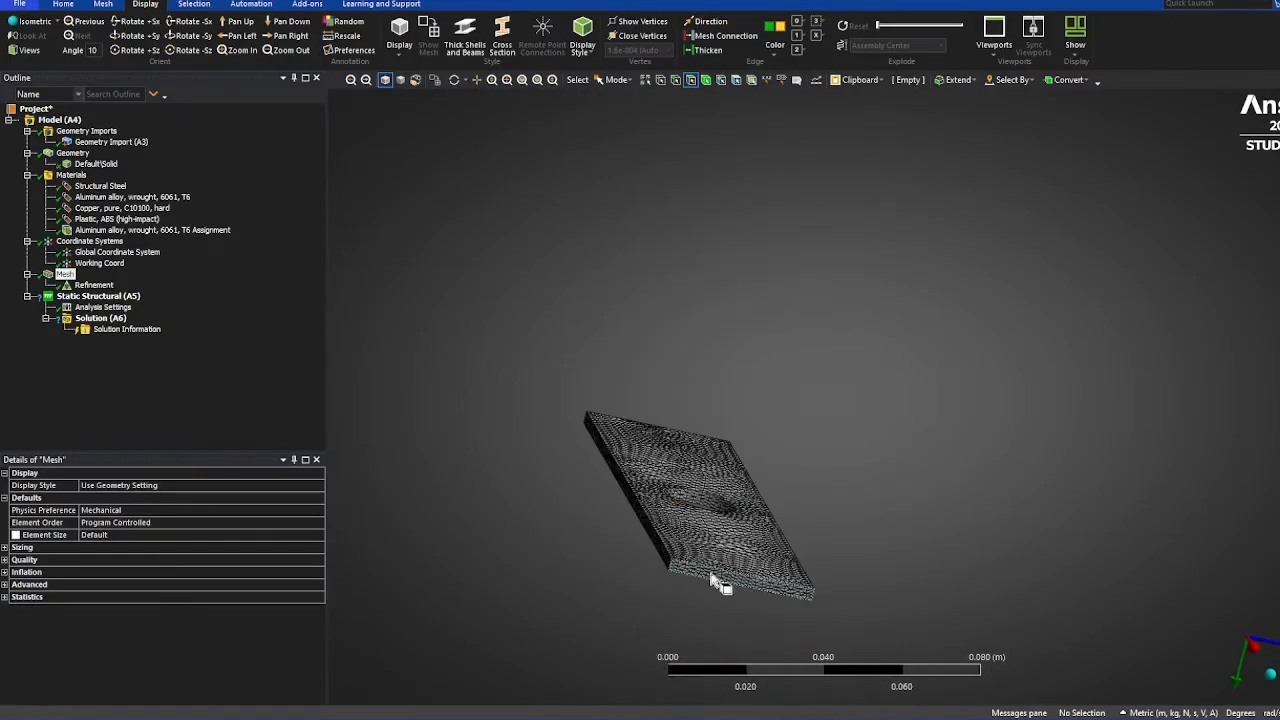
middle_click_drag(722, 601, 716, 394)
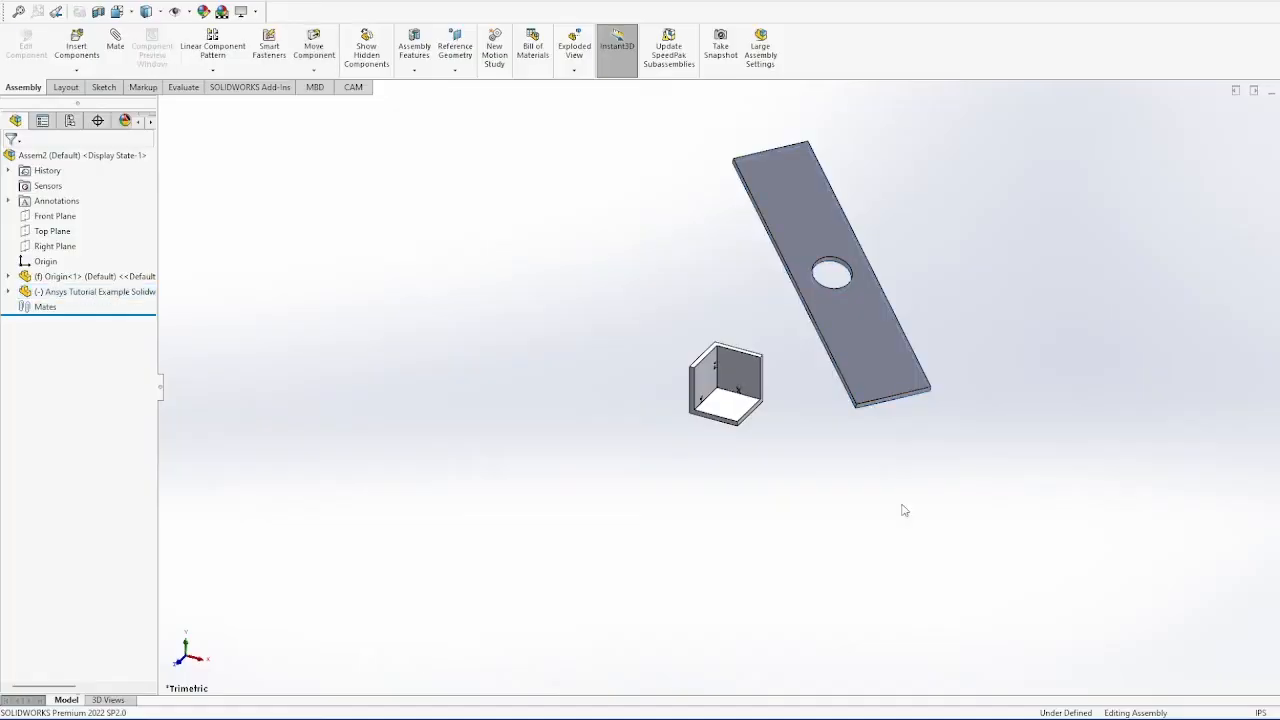
scroll(880, 450, "down", 5)
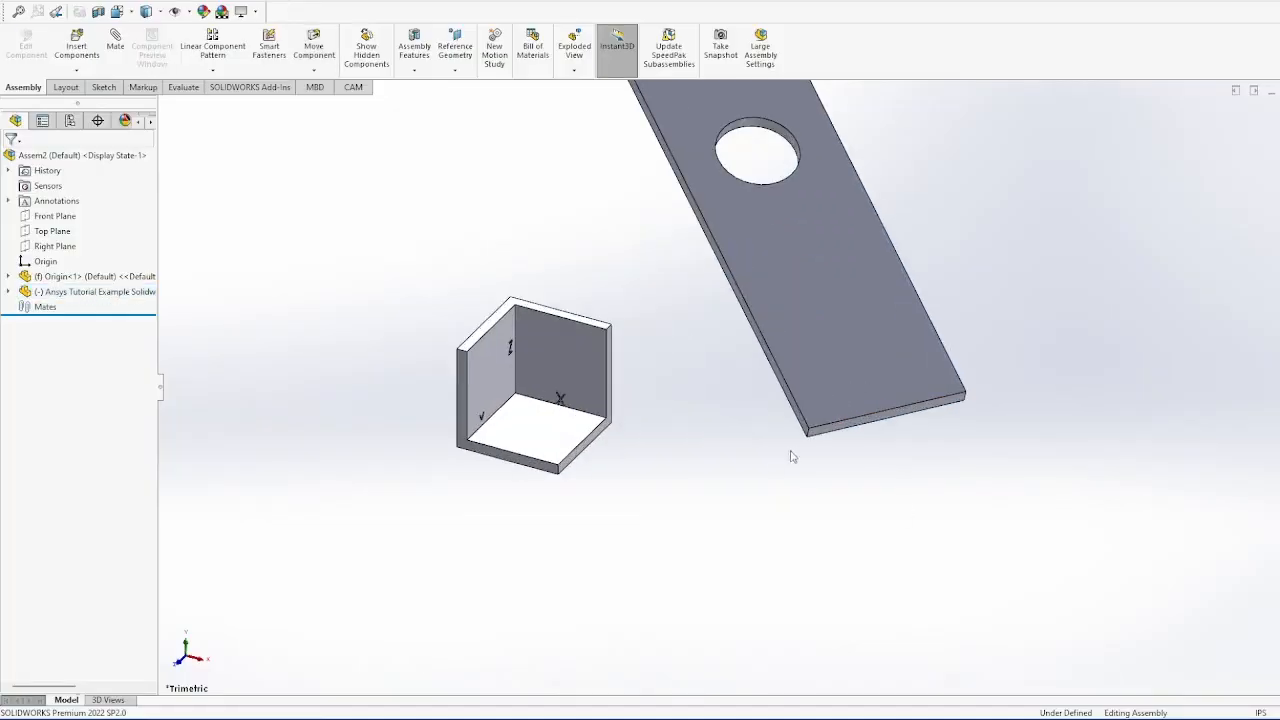
left_click(833, 434)
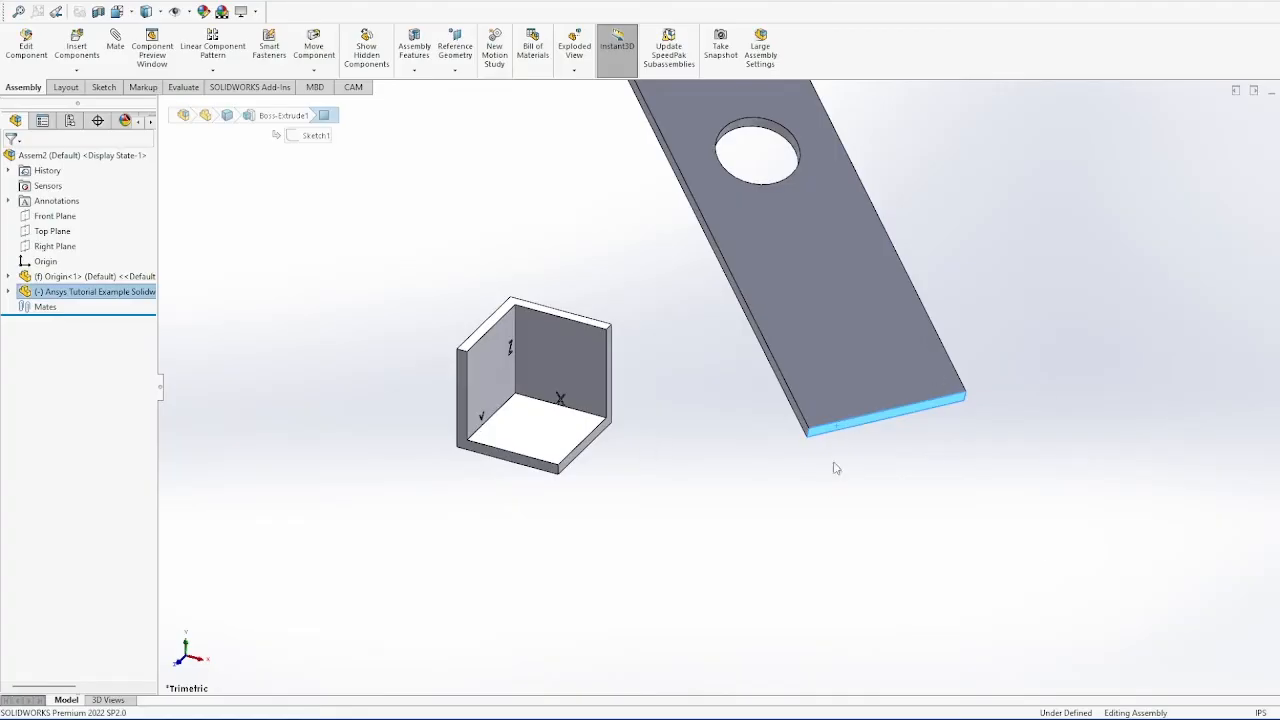
left_click(808, 435)
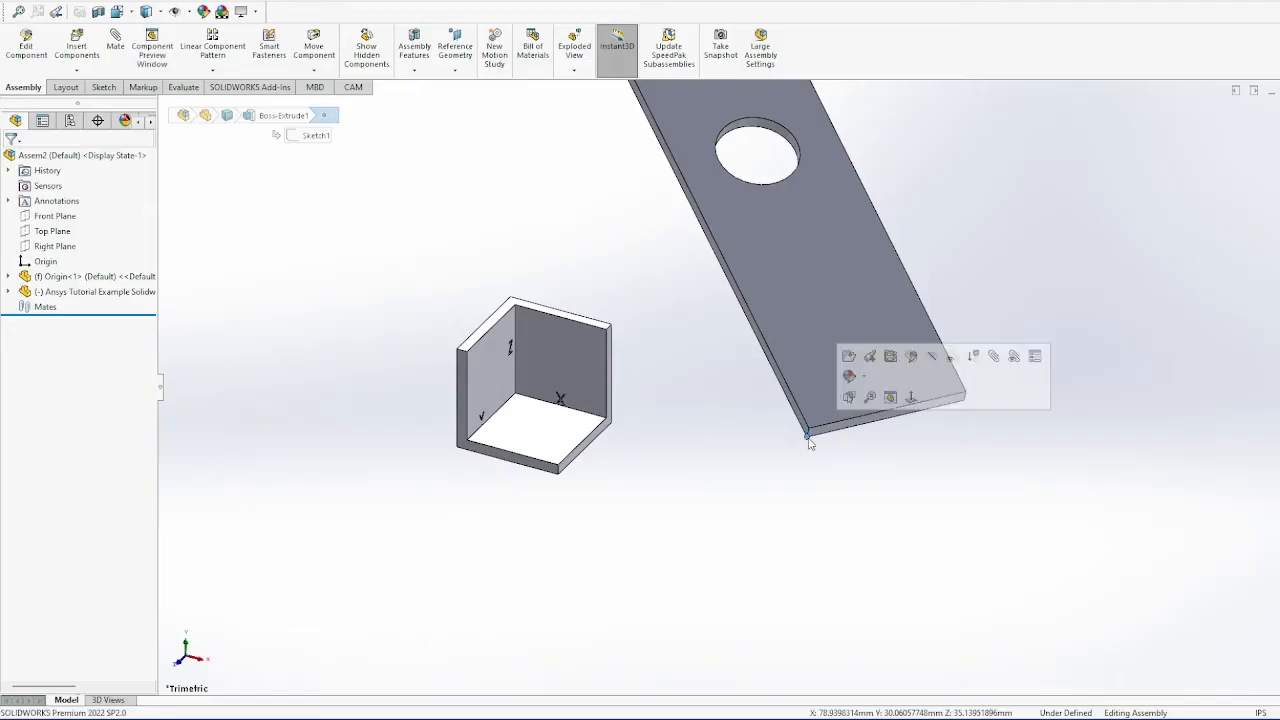
left_click(945, 450)
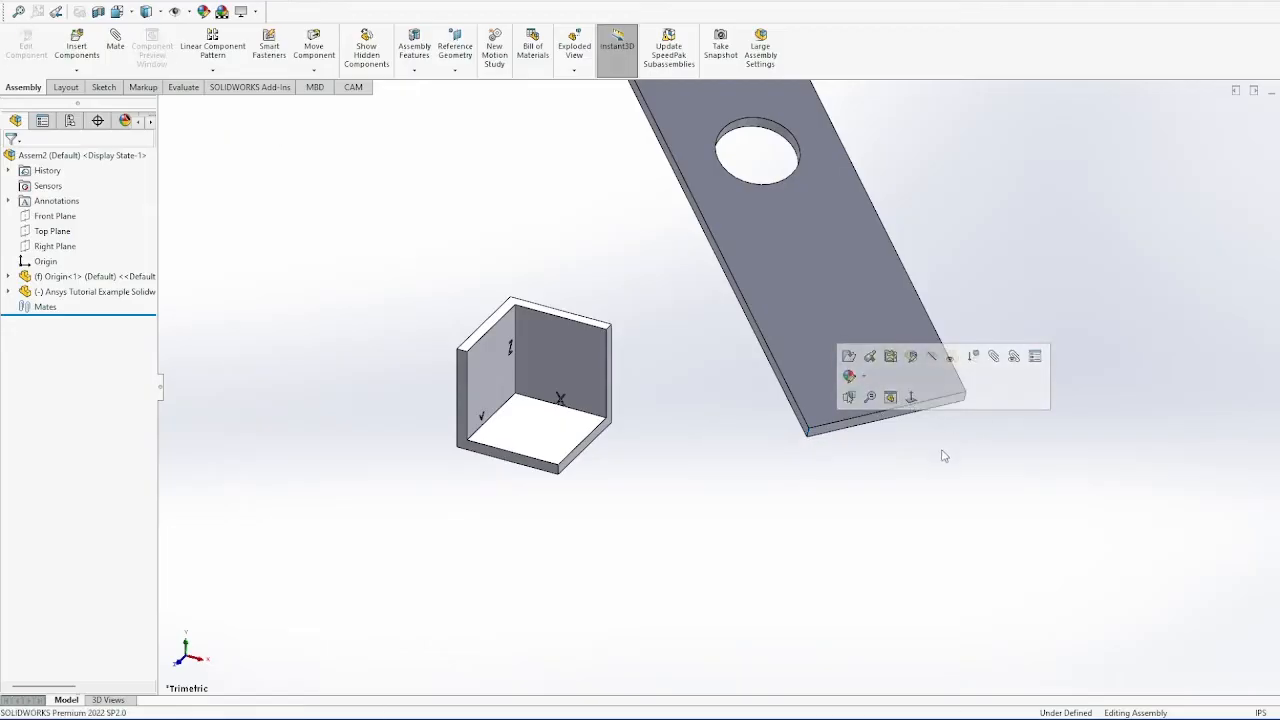
left_click(808, 435)
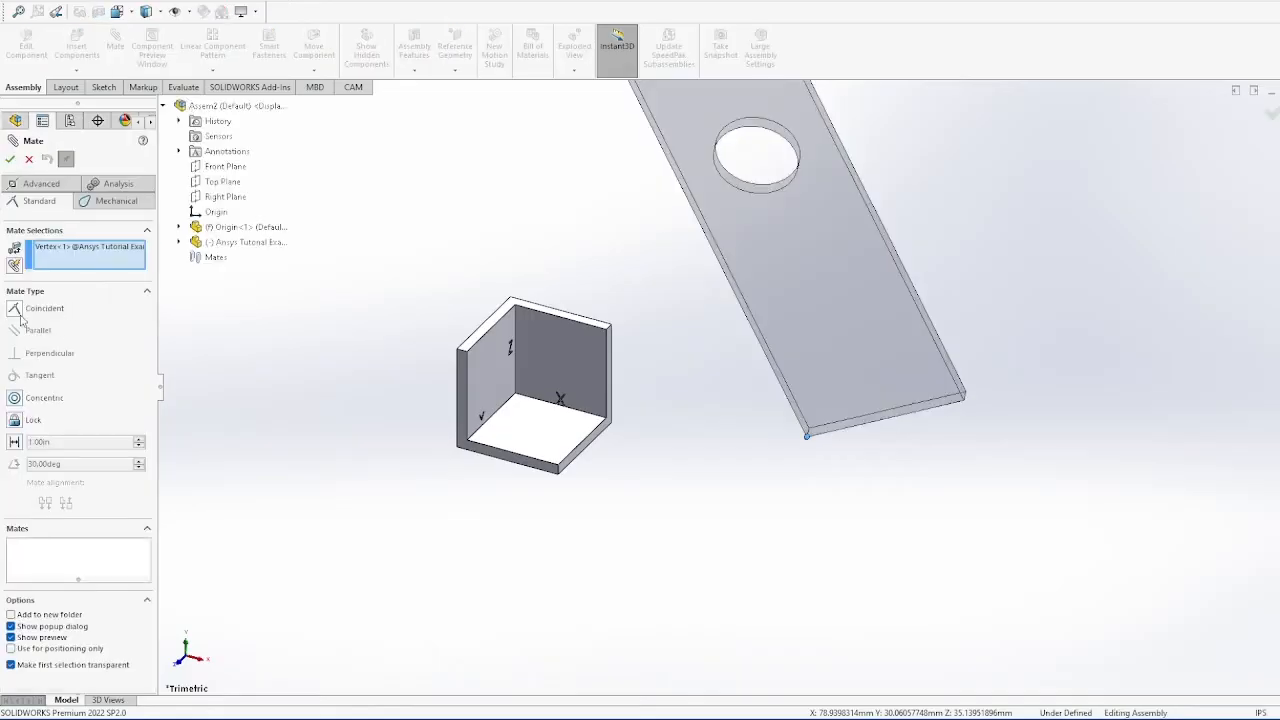
left_click(519, 402)
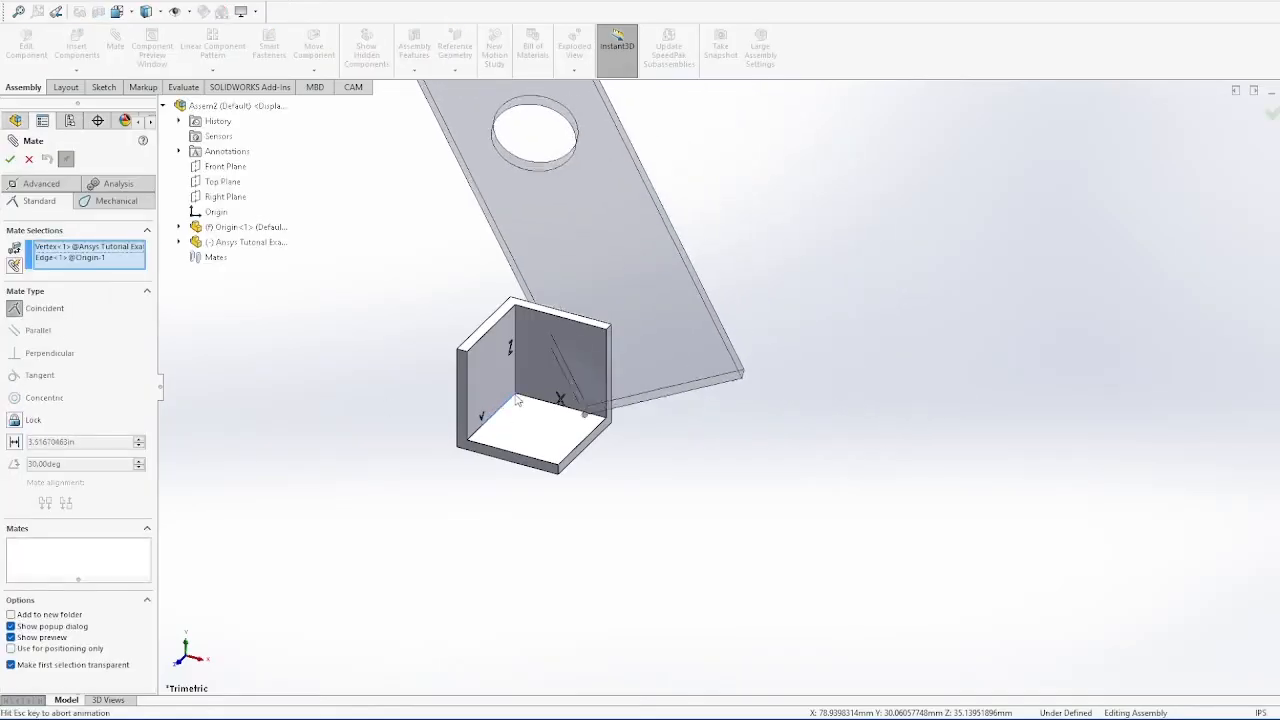
scroll(560, 405, "up", 5)
scroll(680, 390, "down", 10)
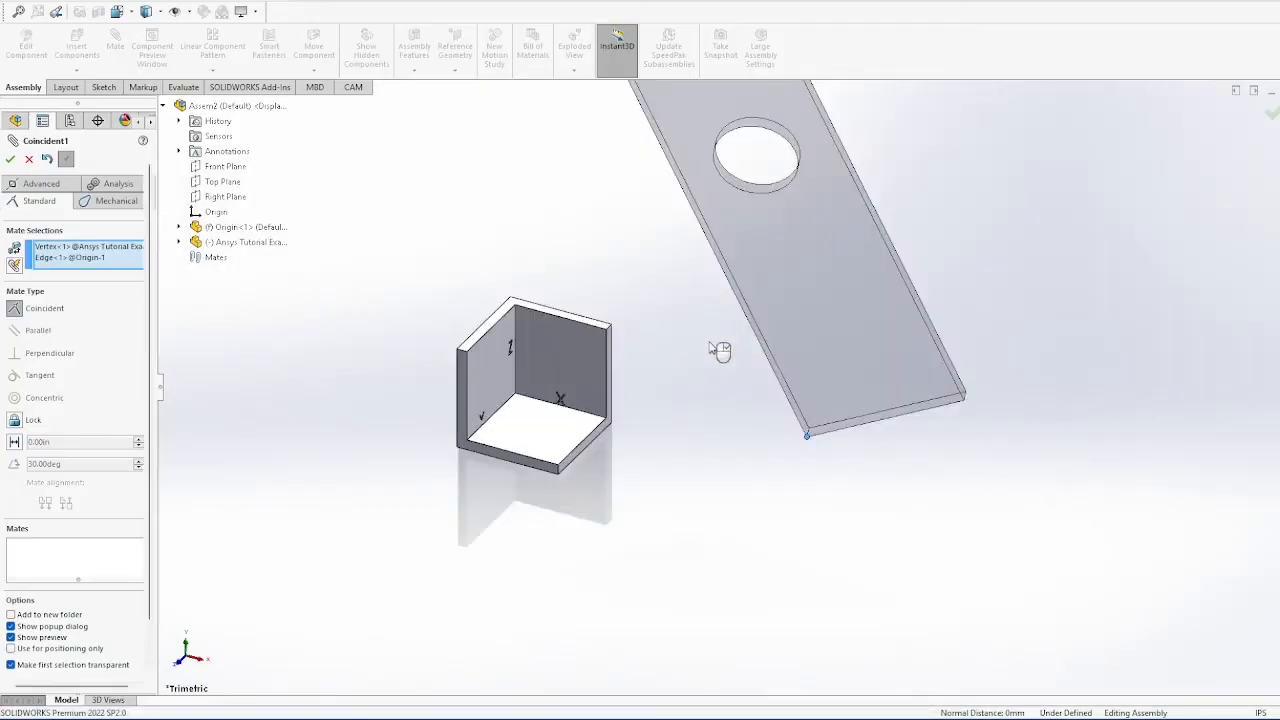
key("Escape")
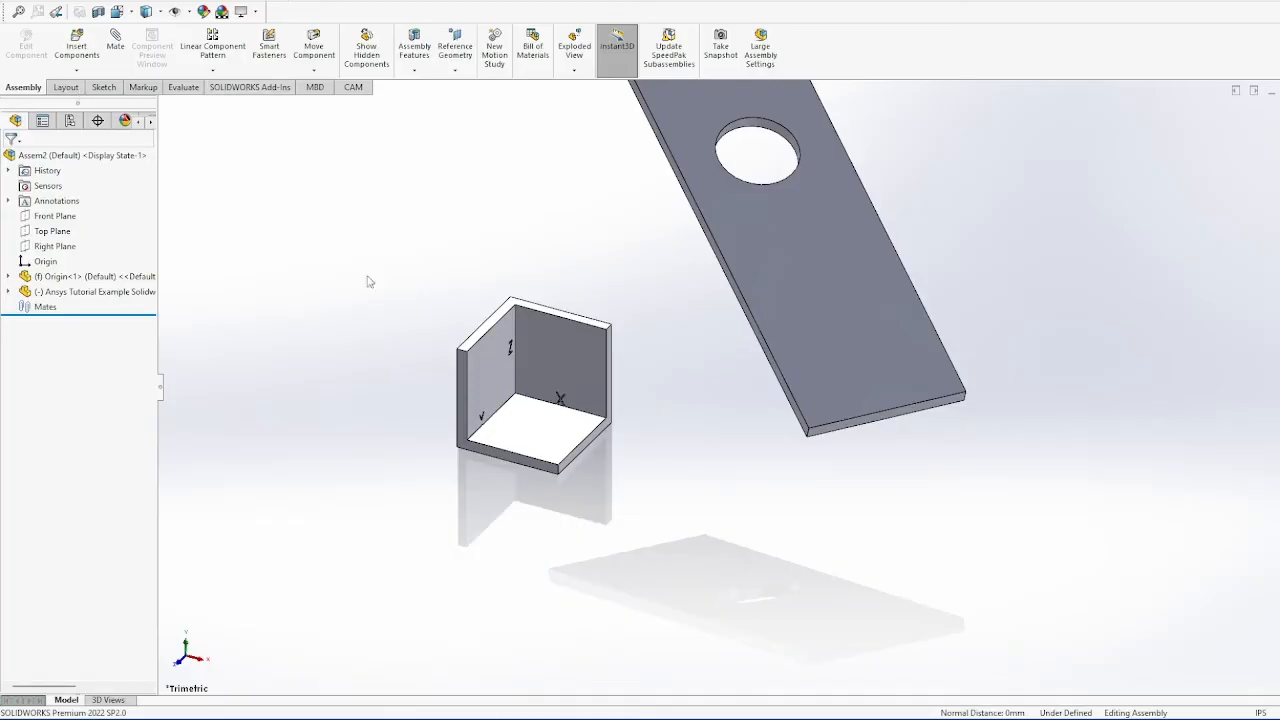
- In the SolidWorks assembly, mate the plate's nearest corner vertex coincident with the origin part's inner corner, then swing the plate to test its freedom
left_click(512, 396)
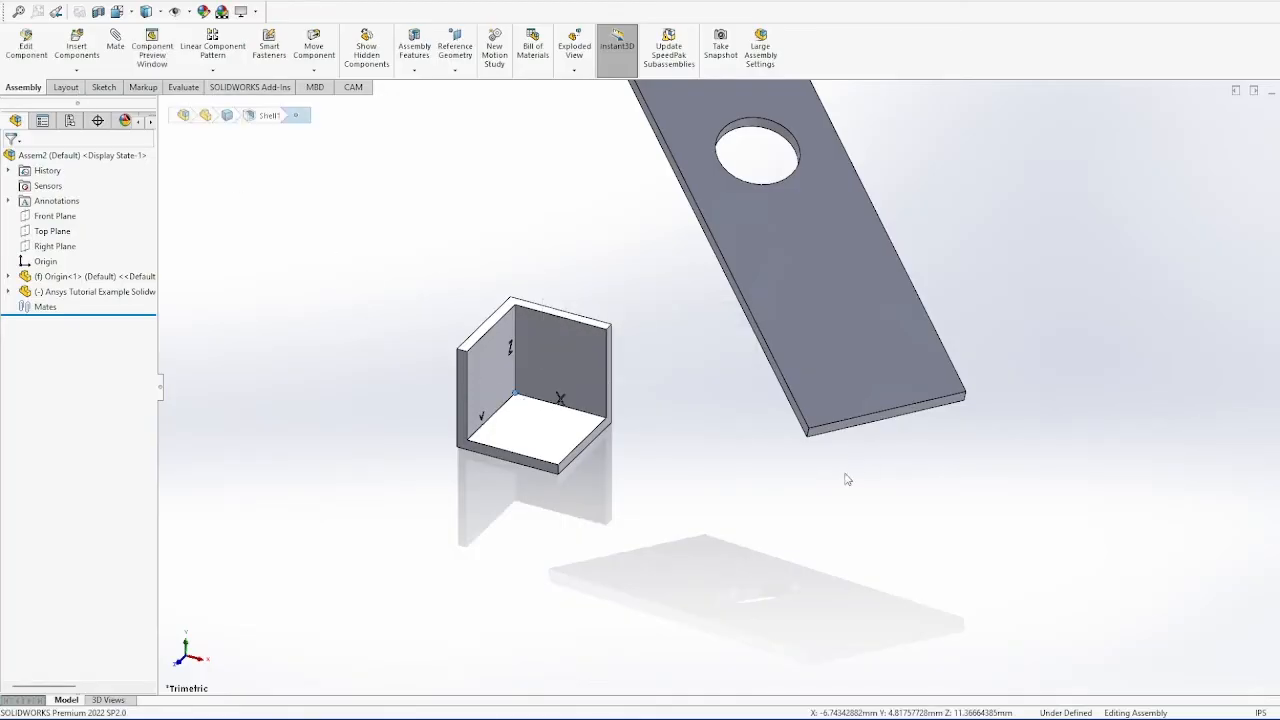
left_click(808, 437)
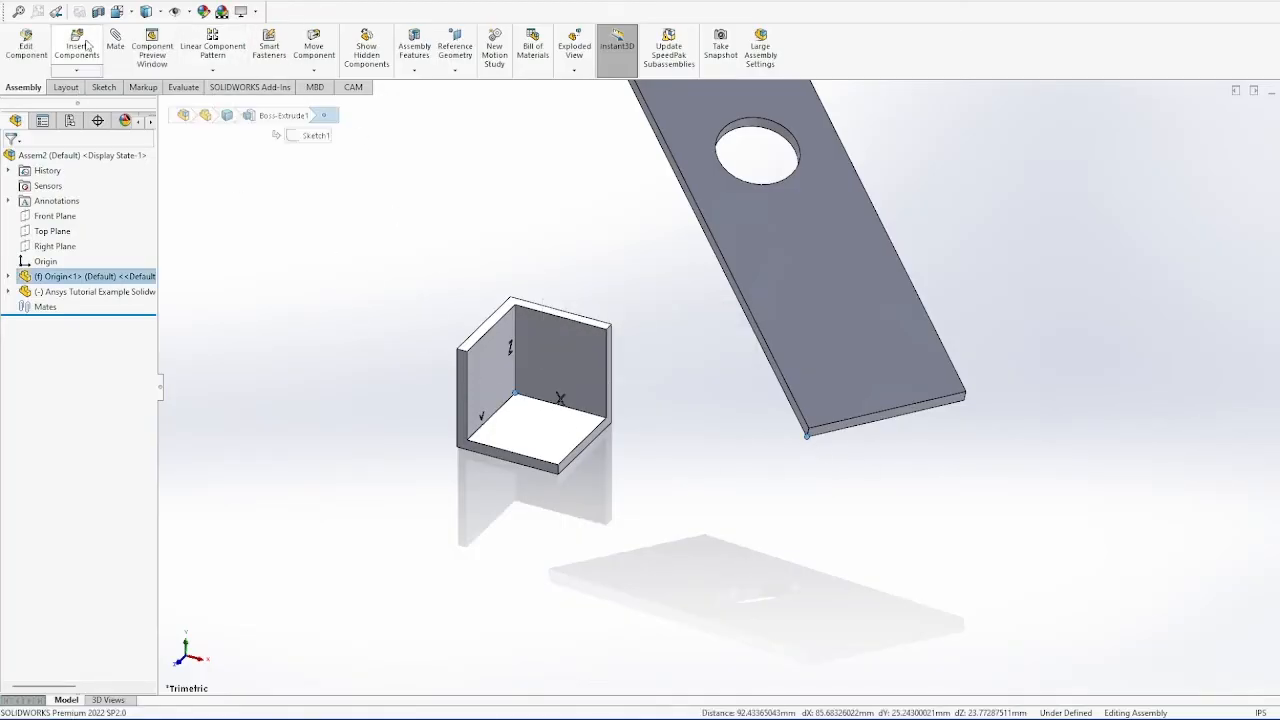
left_click(116, 45)
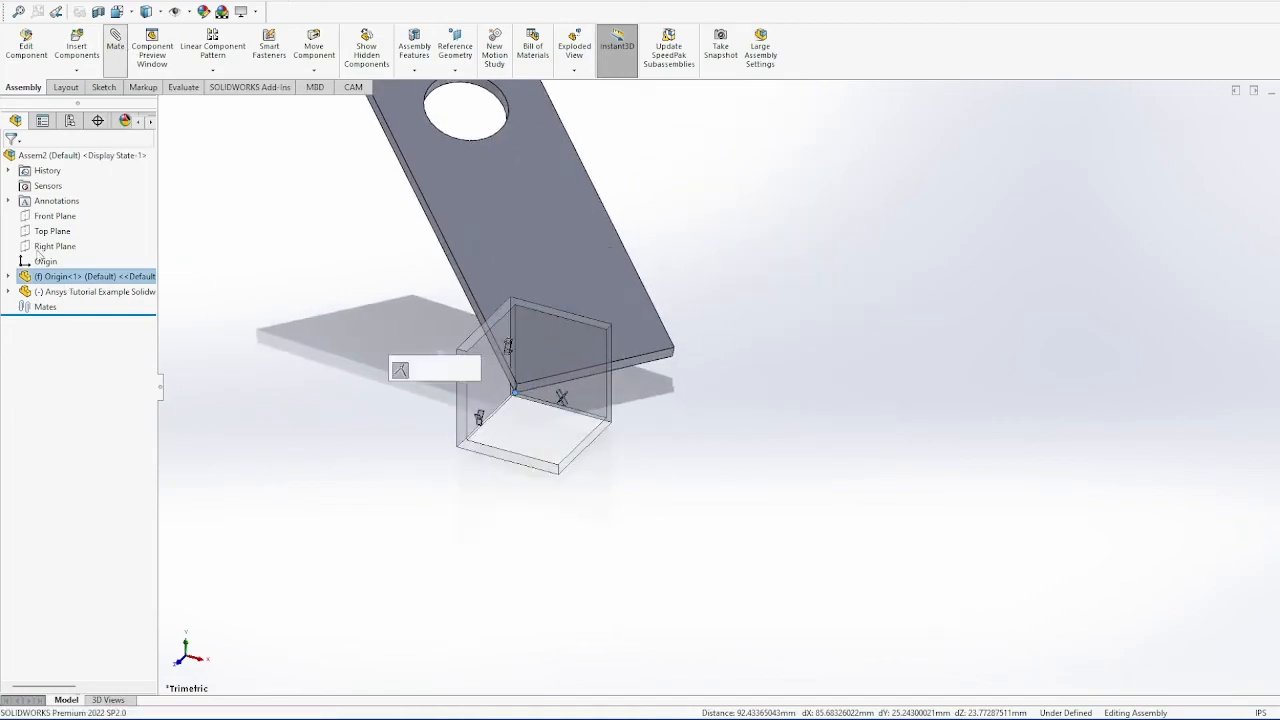
key("Return")
left_click_drag(528, 231, 737, 553)
scroll(654, 442, "down", 2)
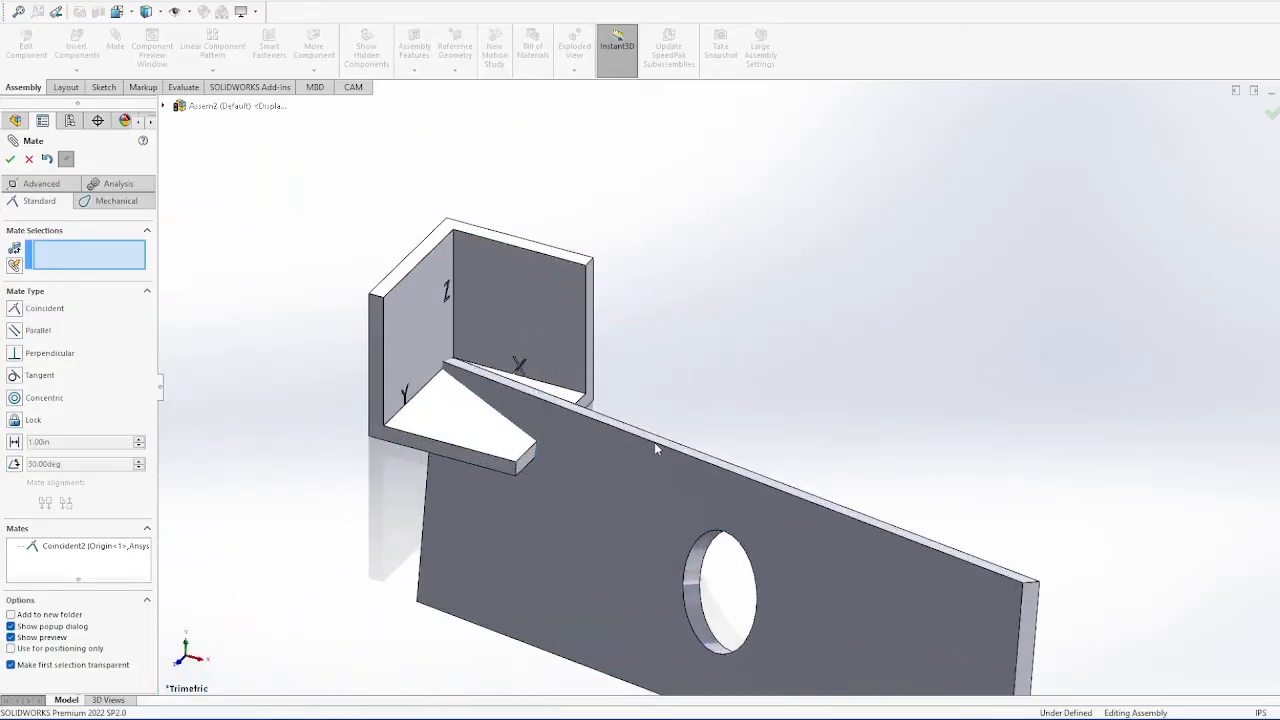
- Add a parallel mate between the plate's short end edge and the origin part's X edge, then rotate the plate to test it
left_click(424, 522)
left_click(576, 396)
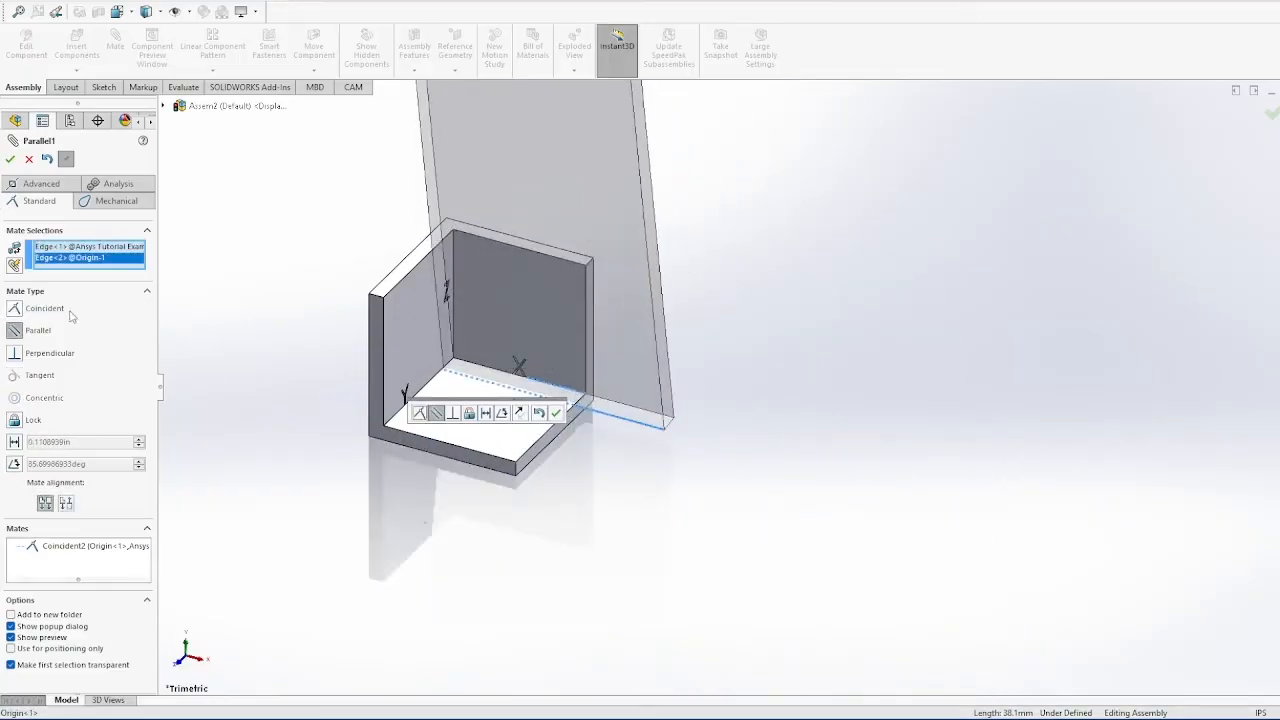
left_click(11, 159)
left_click_drag(600, 471, 758, 436)
left_click(650, 403)
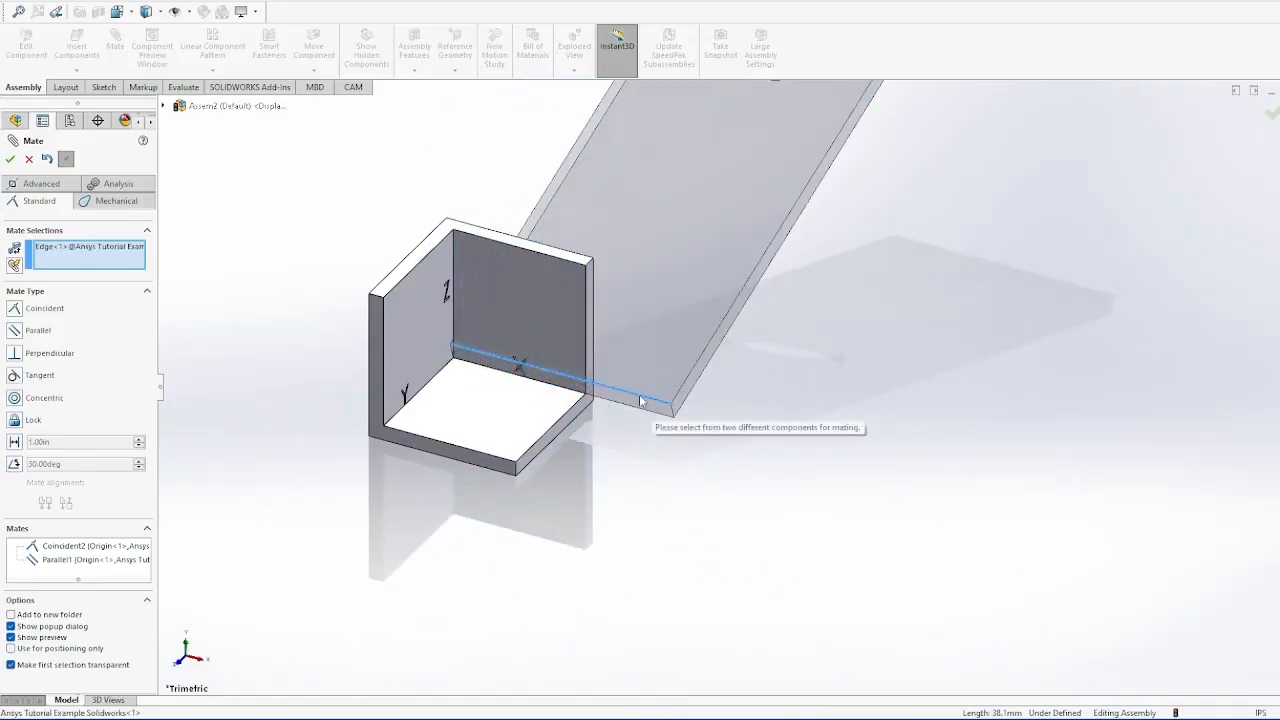
left_click(647, 403)
left_click(636, 403)
left_click(638, 405)
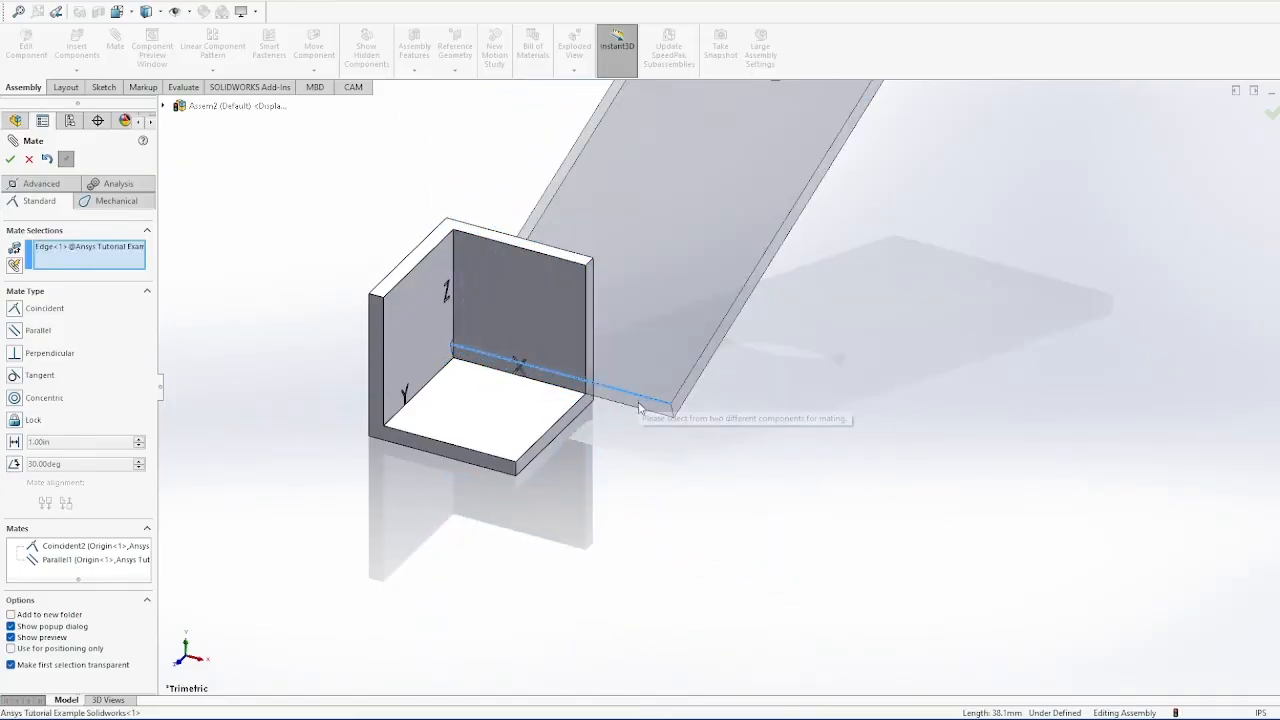
key("Escape")
- Mate the plate's short end face coincident with the origin part's floor face, test whether the plate moves, and finish mating
left_click(648, 410)
left_click(503, 415, "ctrl")
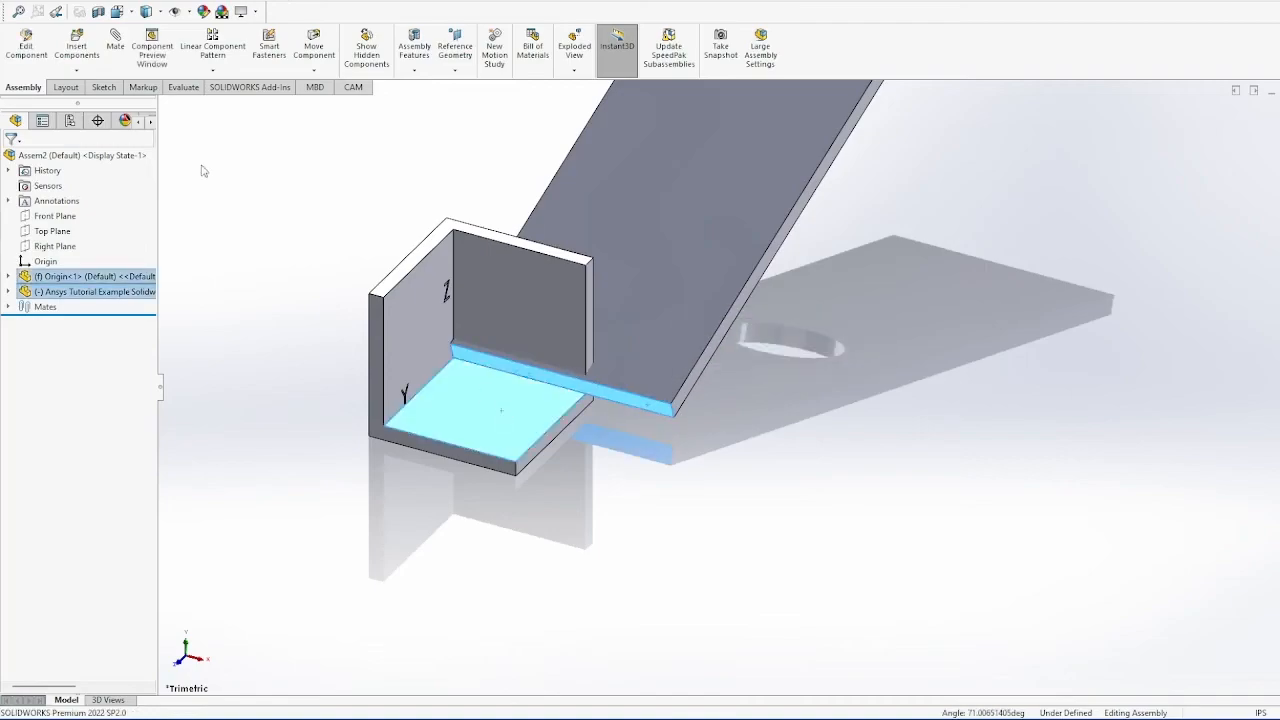
left_click(115, 45)
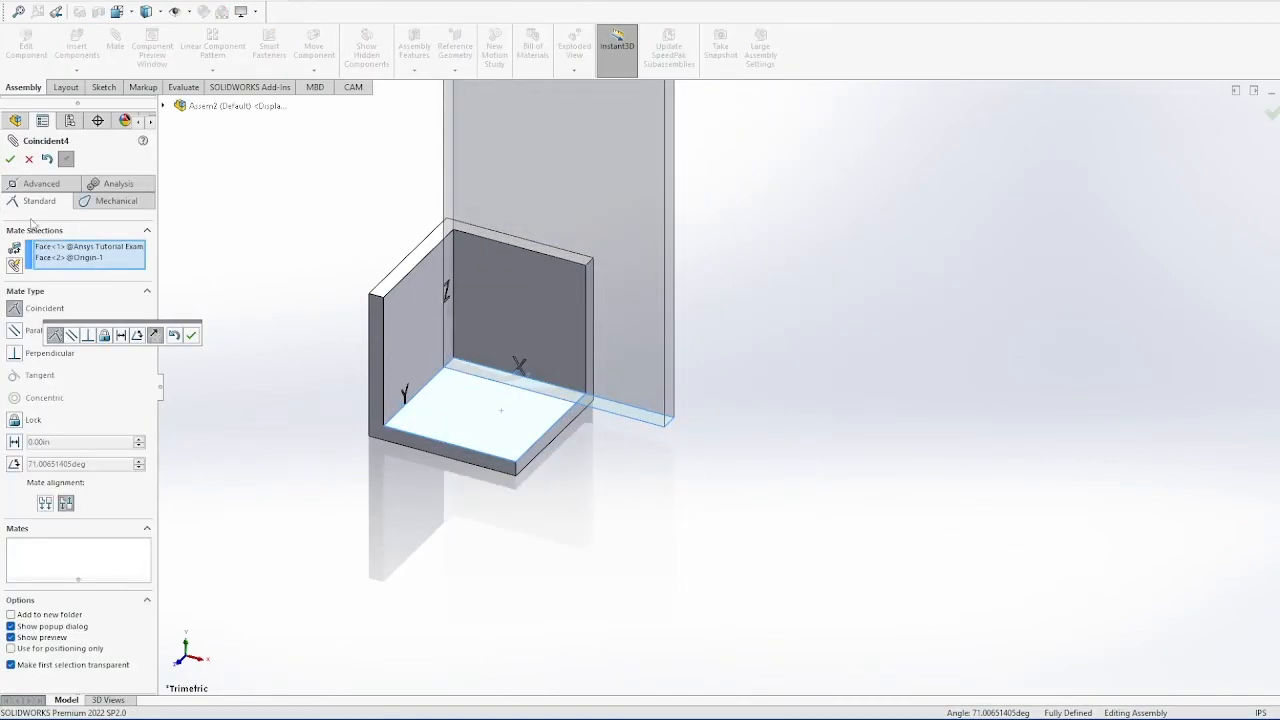
left_click(10, 159)
scroll(700, 280, "up", 5)
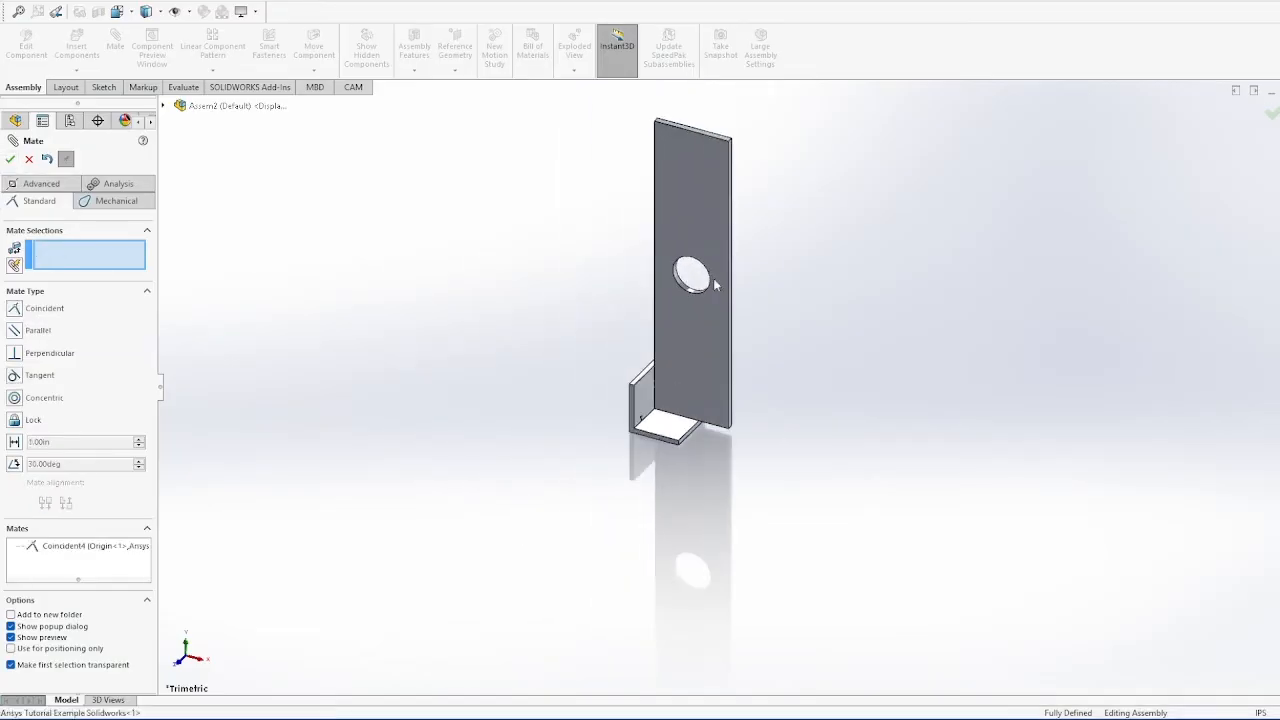
left_click_drag(716, 285, 631, 324)
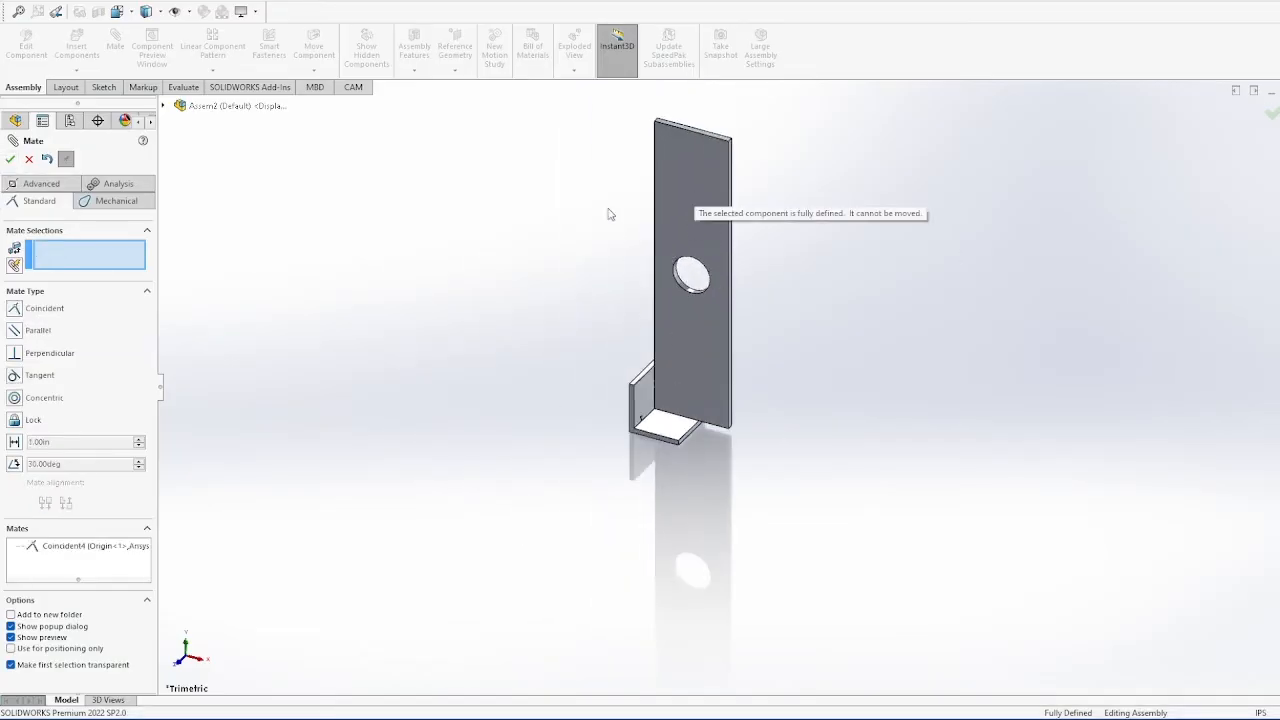
scroll(690, 316, "down", 2)
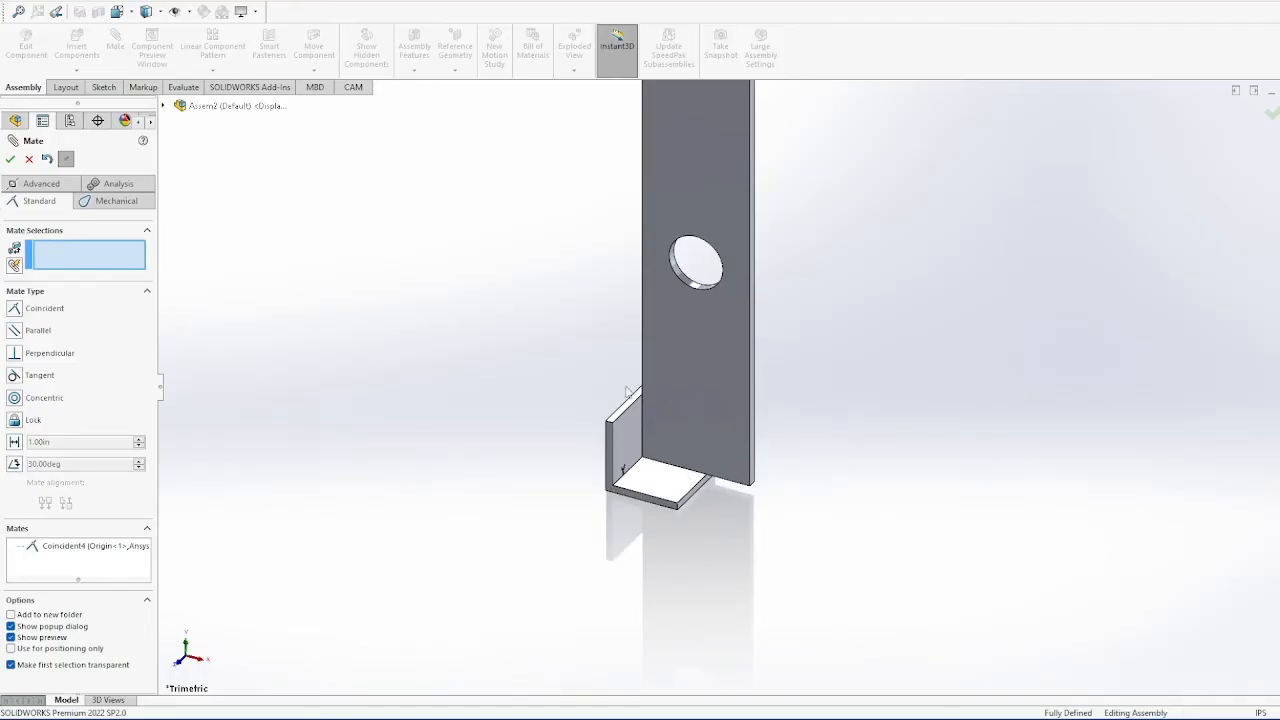
left_click(10, 160)
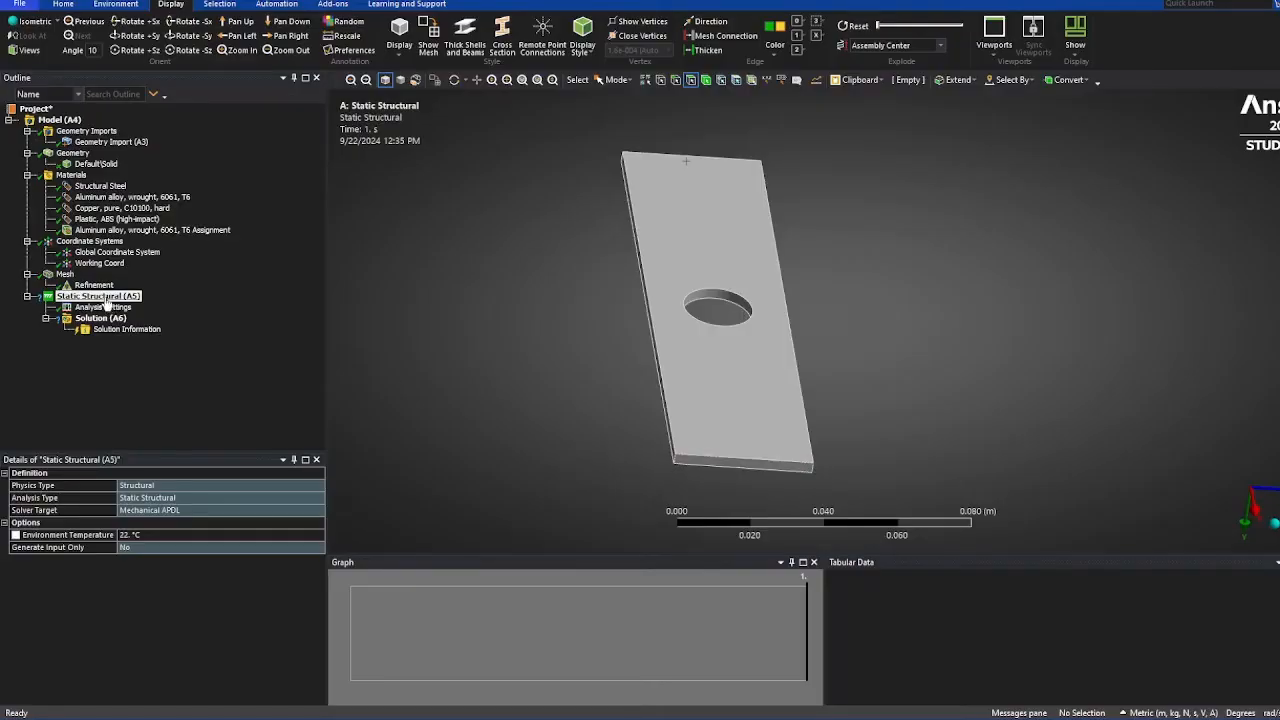
- Back in Ansys Mechanical, insert a Fixed Support under Static Structural and check the origin location of Working Coord
right_click(106, 304)
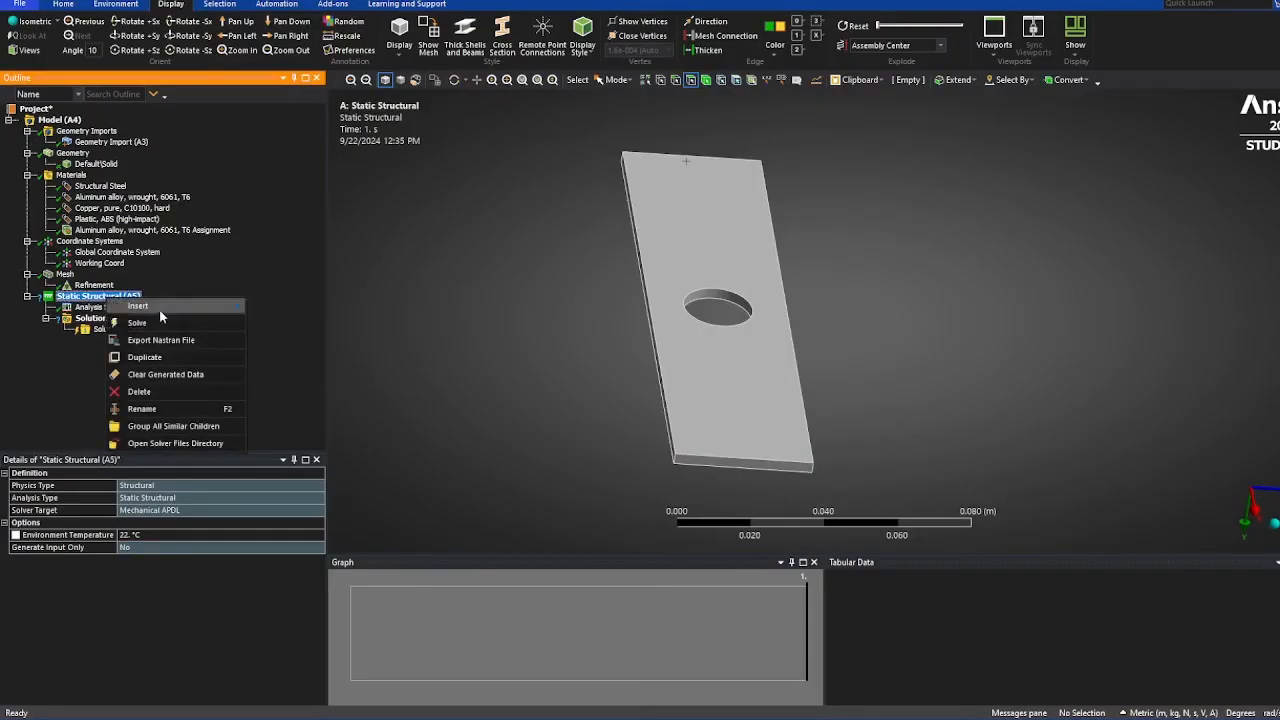
mouse_move(181, 306)
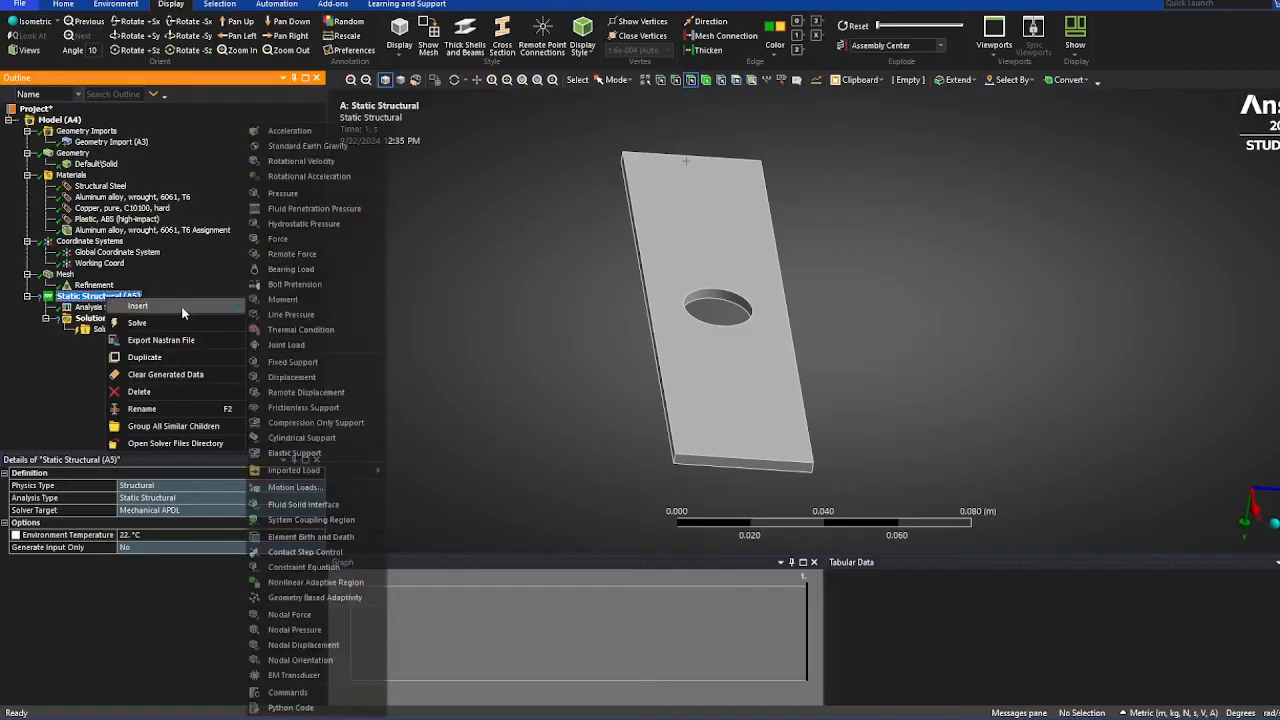
left_click(338, 362)
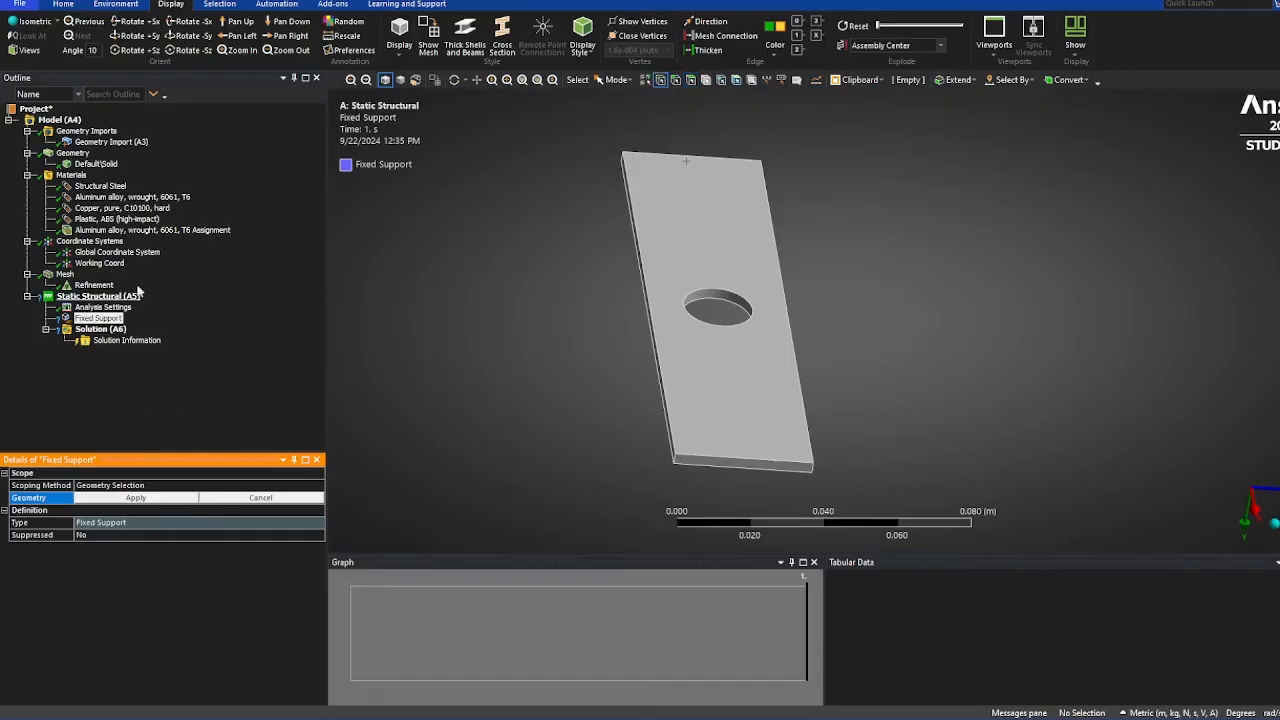
left_click(100, 263)
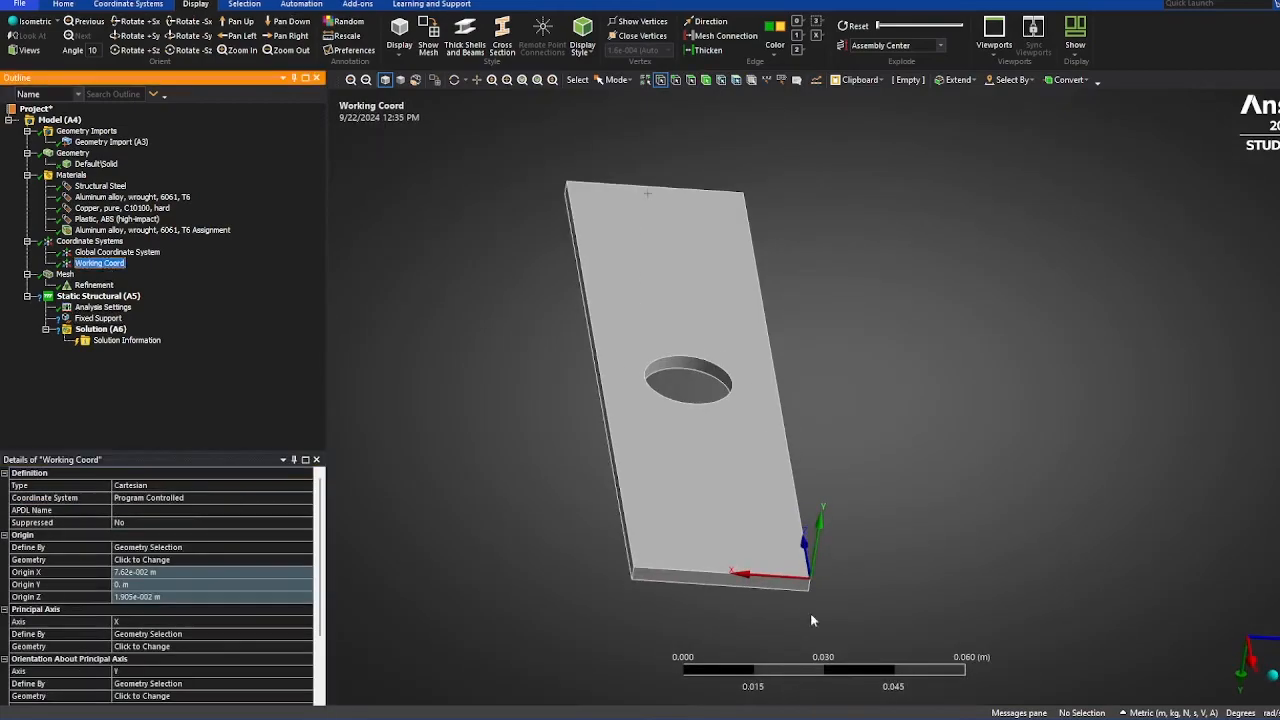
left_click(97, 318)
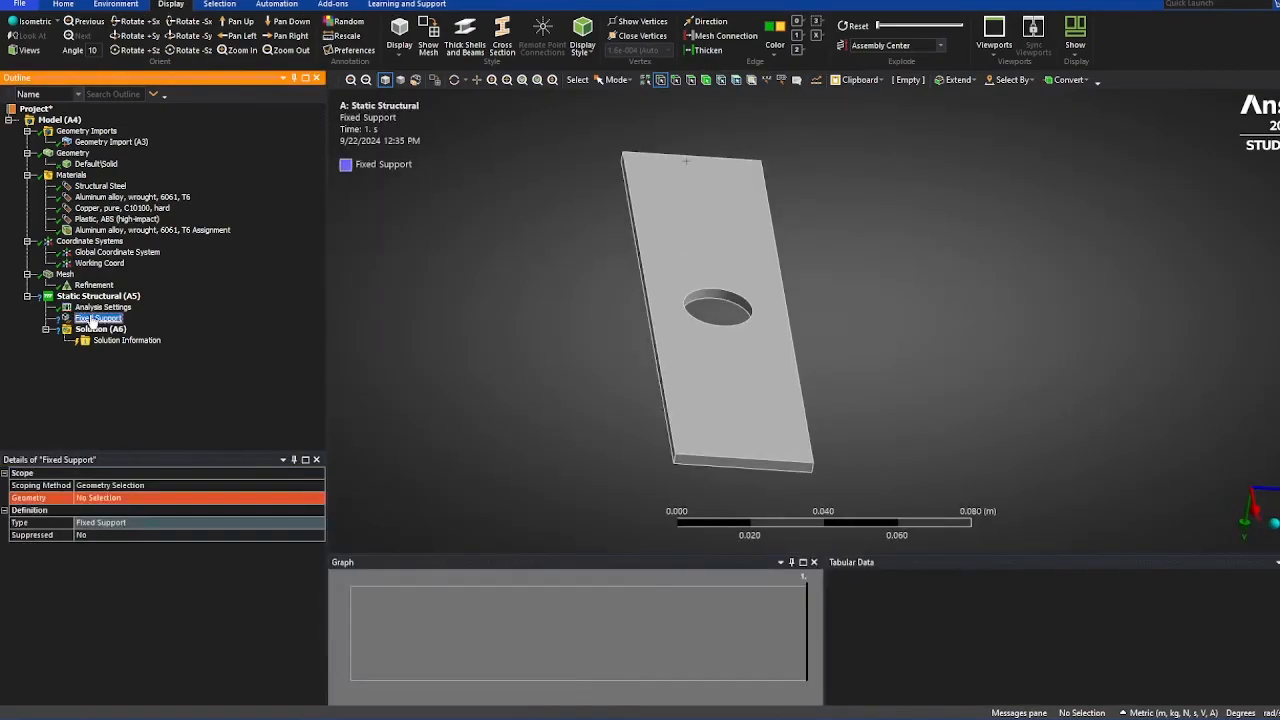
- Scope the Fixed Support to the plate's corner vertex at the Working Coord origin
left_click(813, 462)
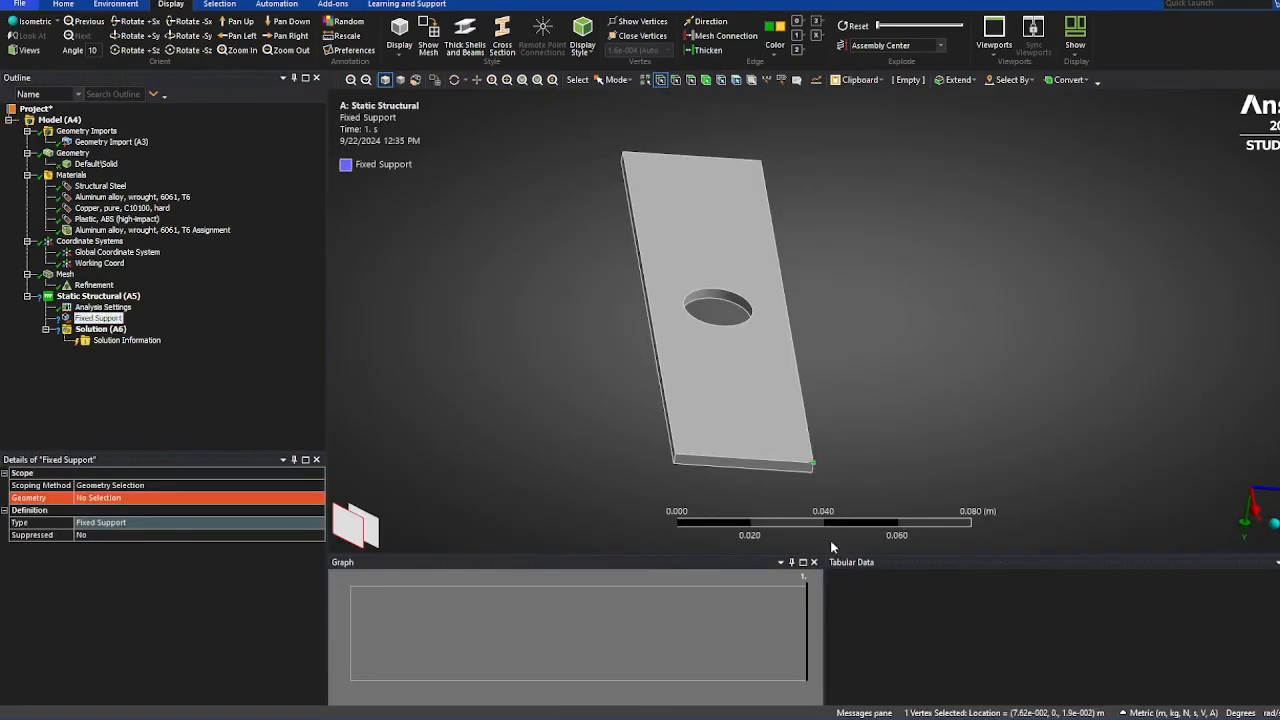
left_click(104, 498)
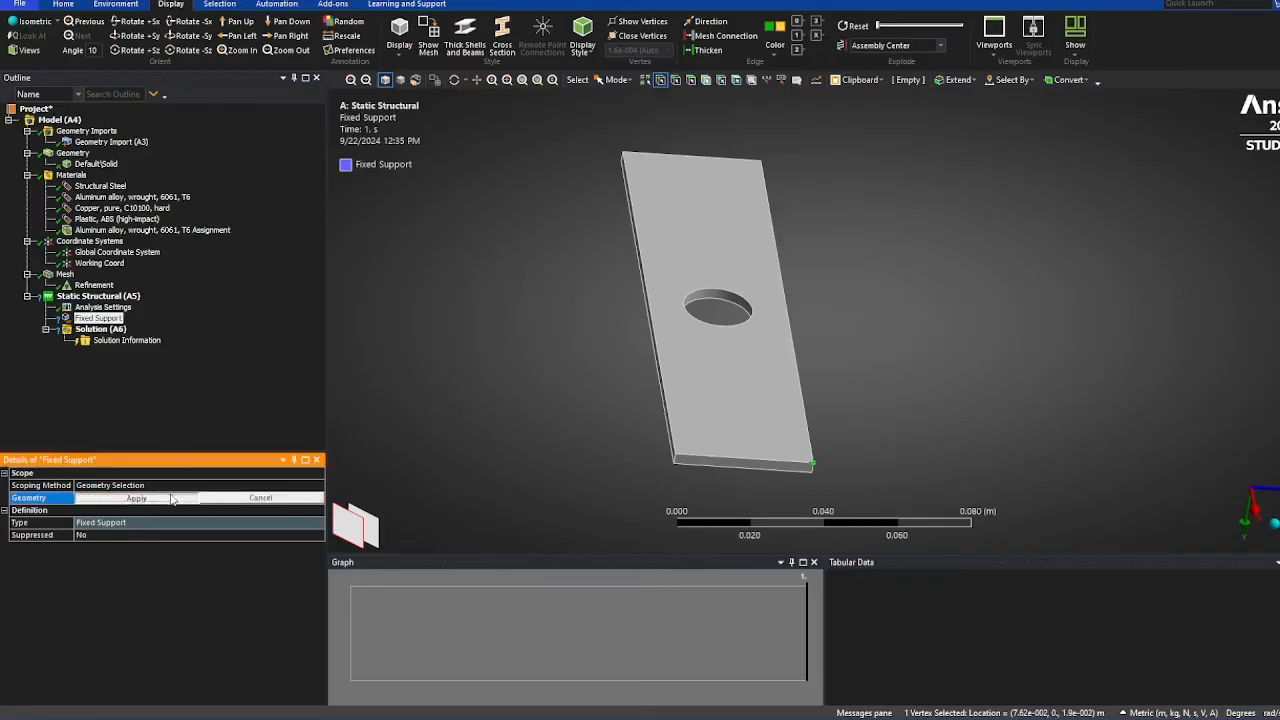
left_click(106, 498)
- Insert a Displacement support on the long edge of the plate's short end face that meets the fixed corner
middle_click_drag(598, 388, 717, 256)
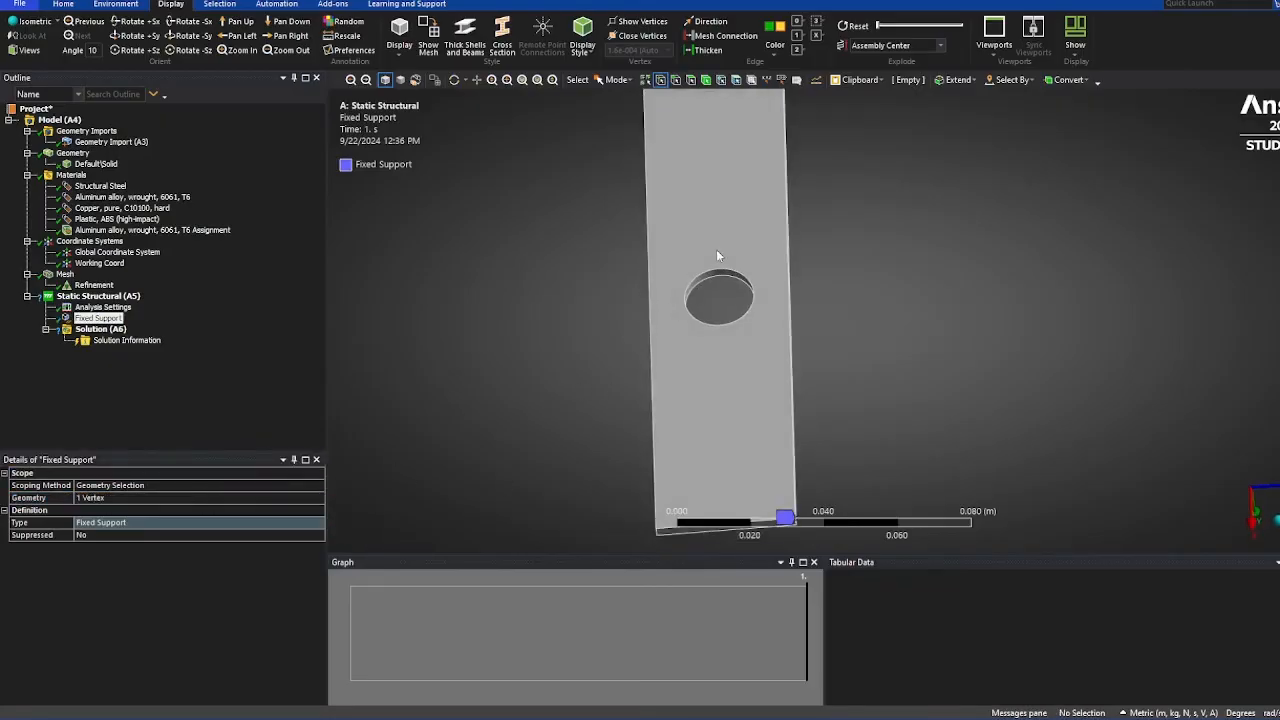
middle_click_drag(646, 306, 935, 396)
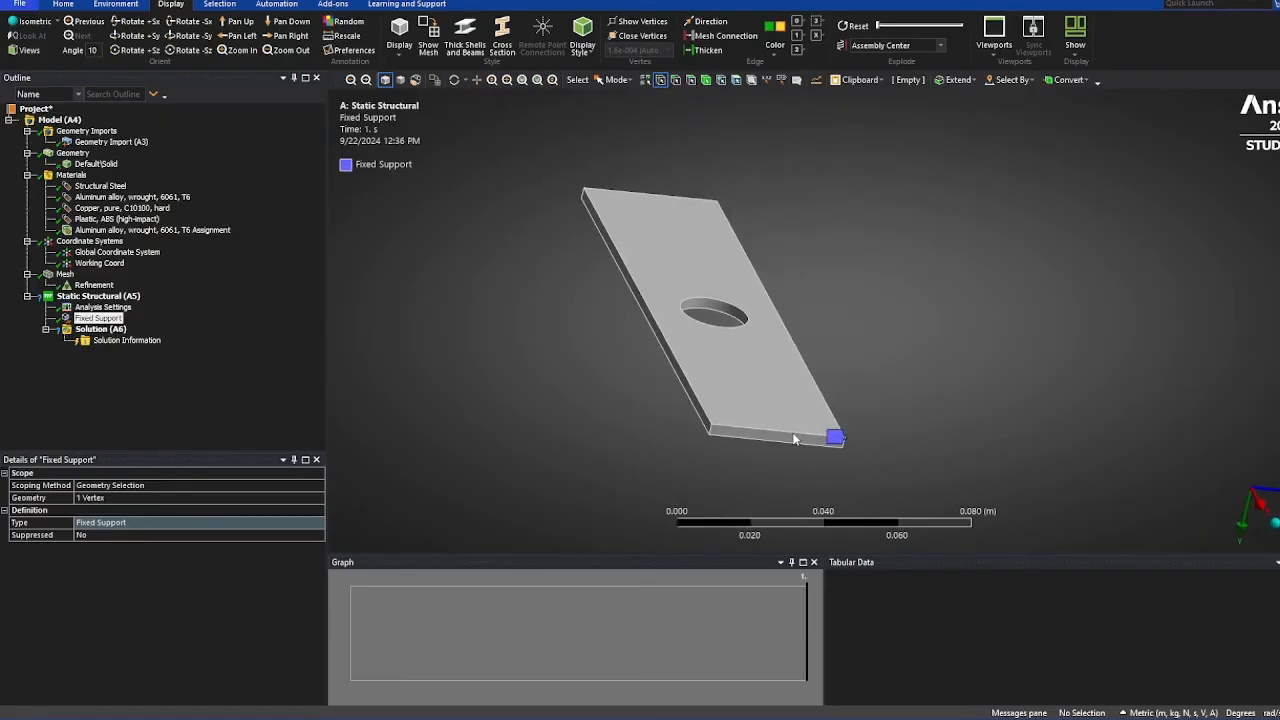
left_click(676, 80)
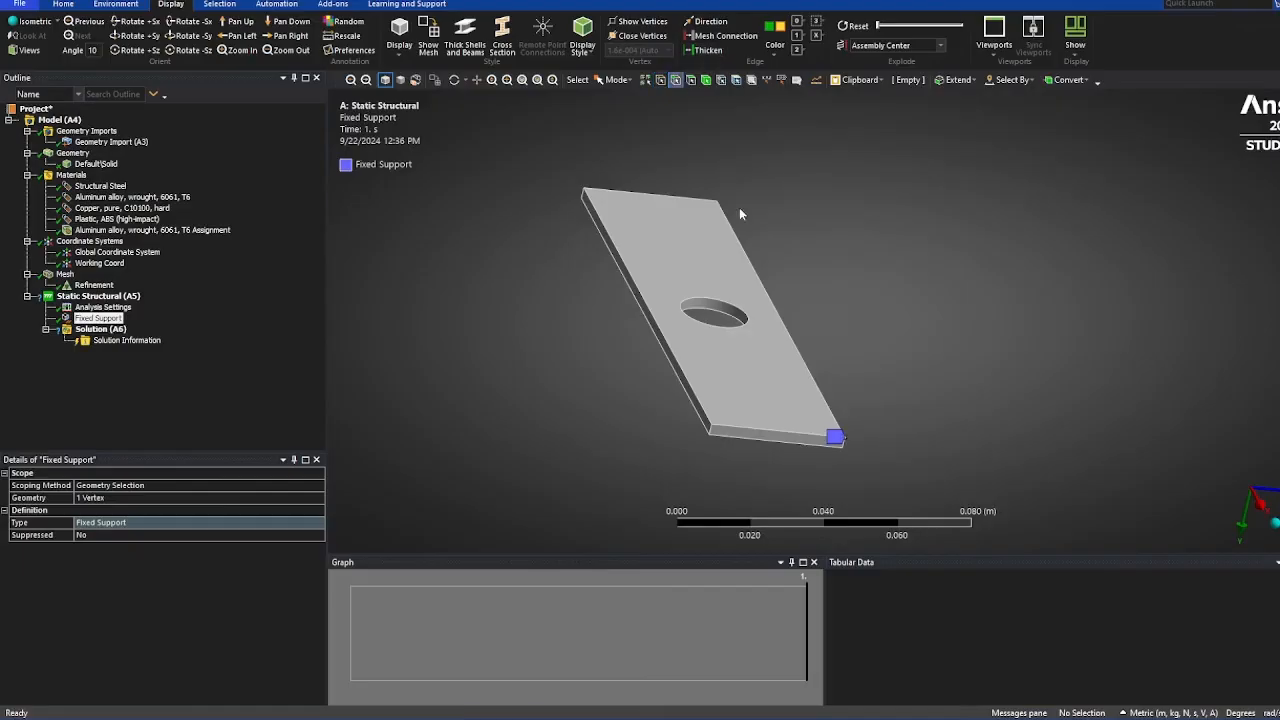
left_click(795, 432)
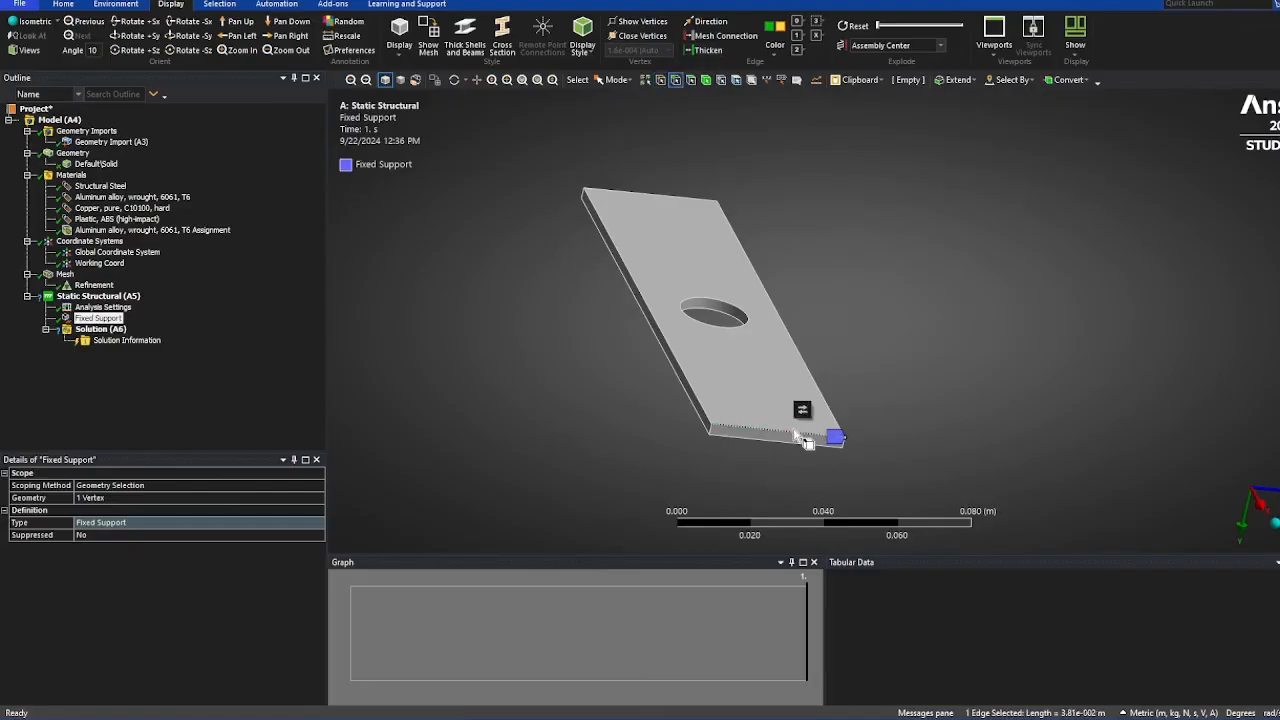
right_click(97, 298)
mouse_move(180, 302)
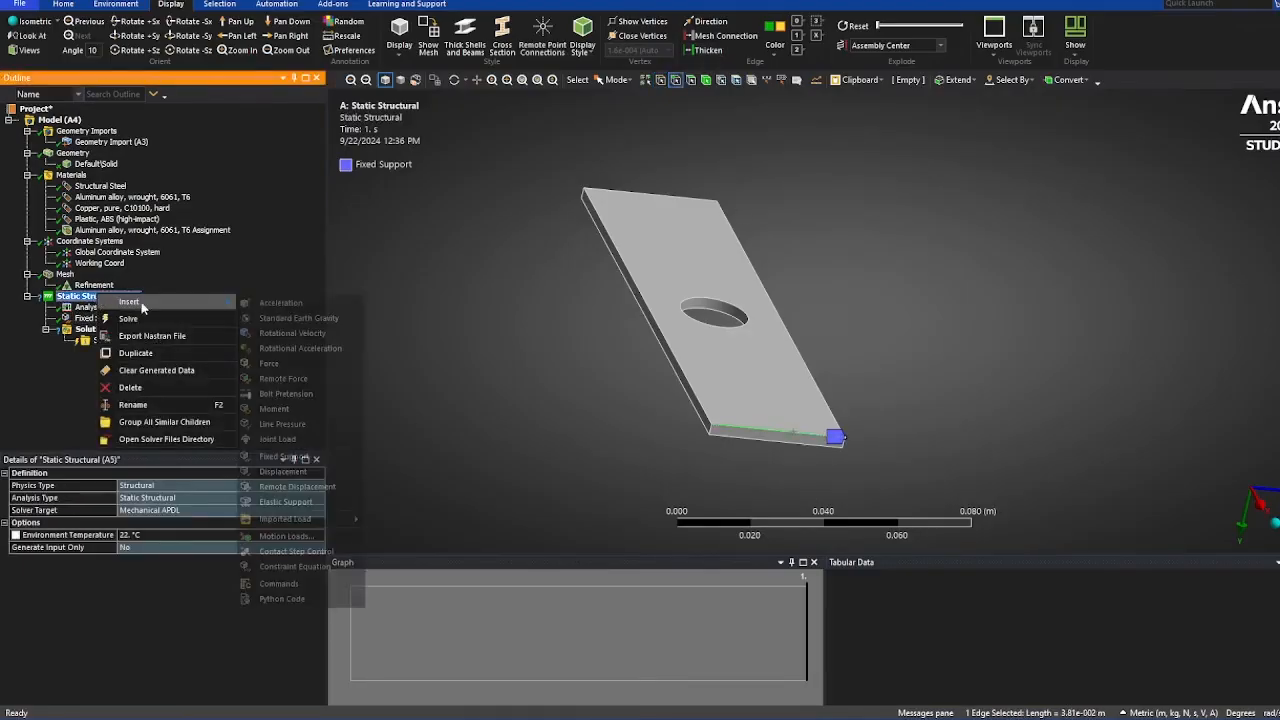
left_click(300, 471)
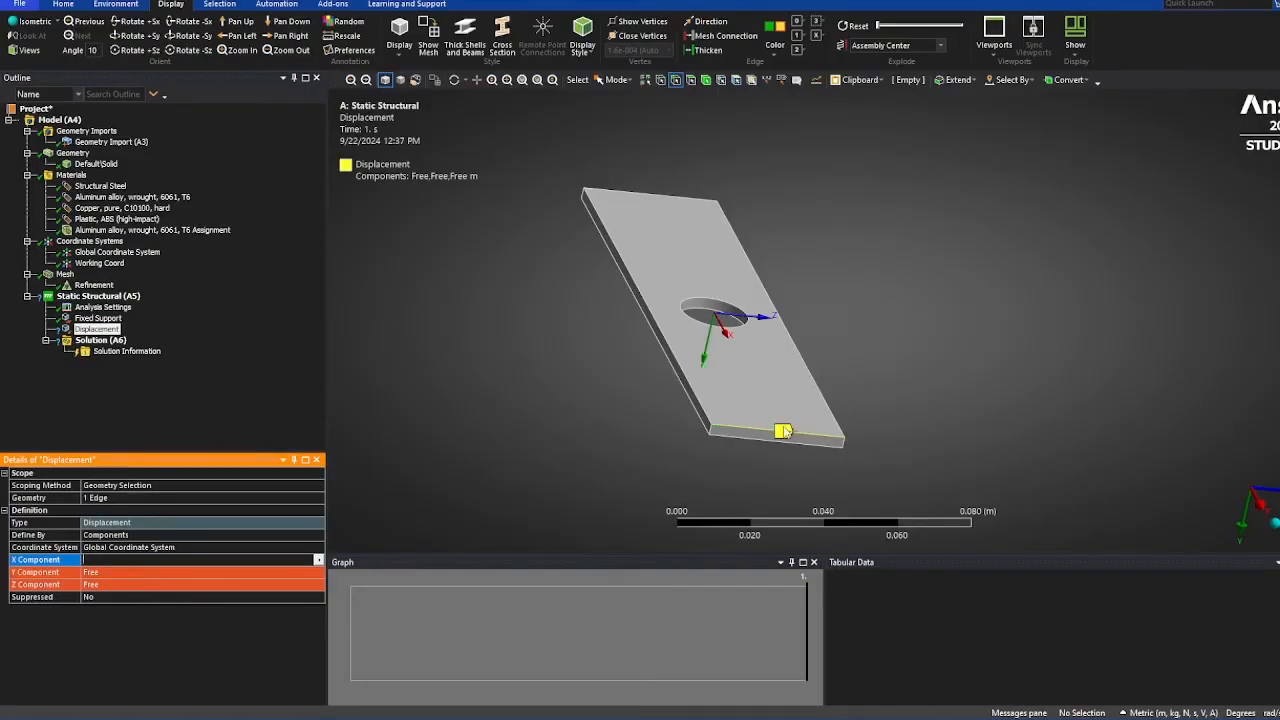
- Define the edge displacement in the Working Coord system with Y and Z components of 0 m
left_click(318, 547)
left_click(318, 547)
left_click(288, 566)
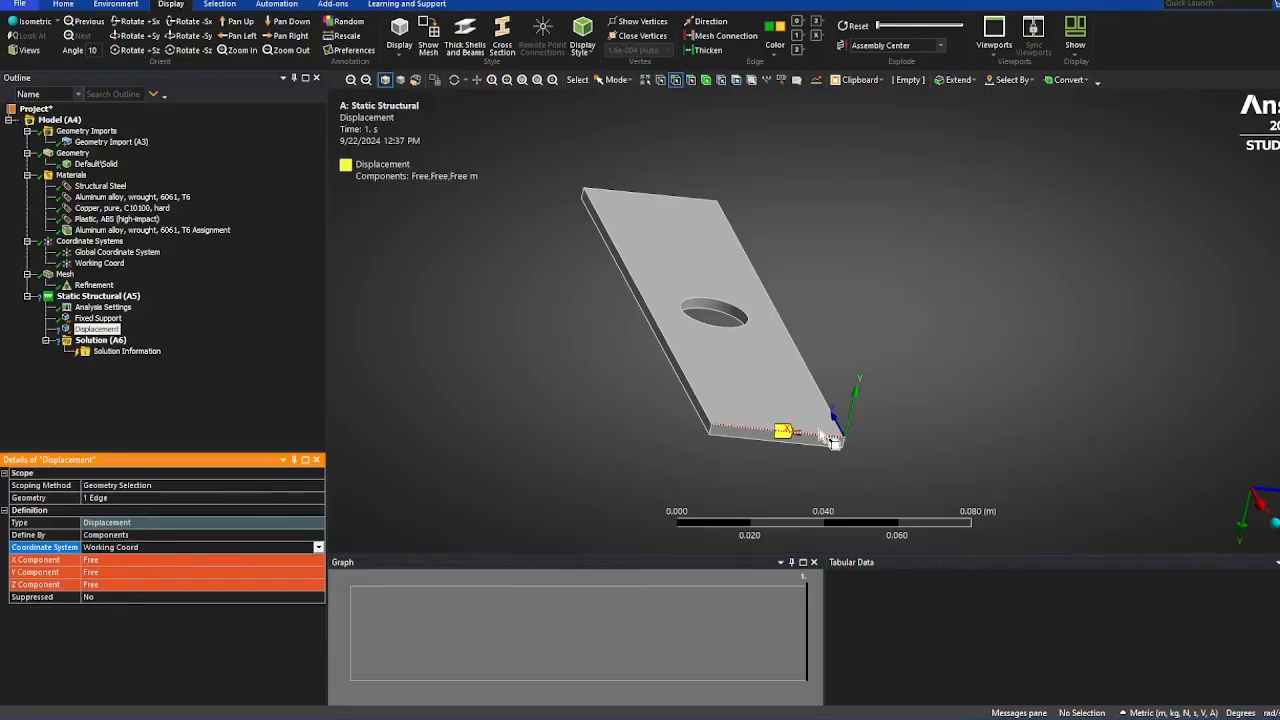
left_click(111, 571)
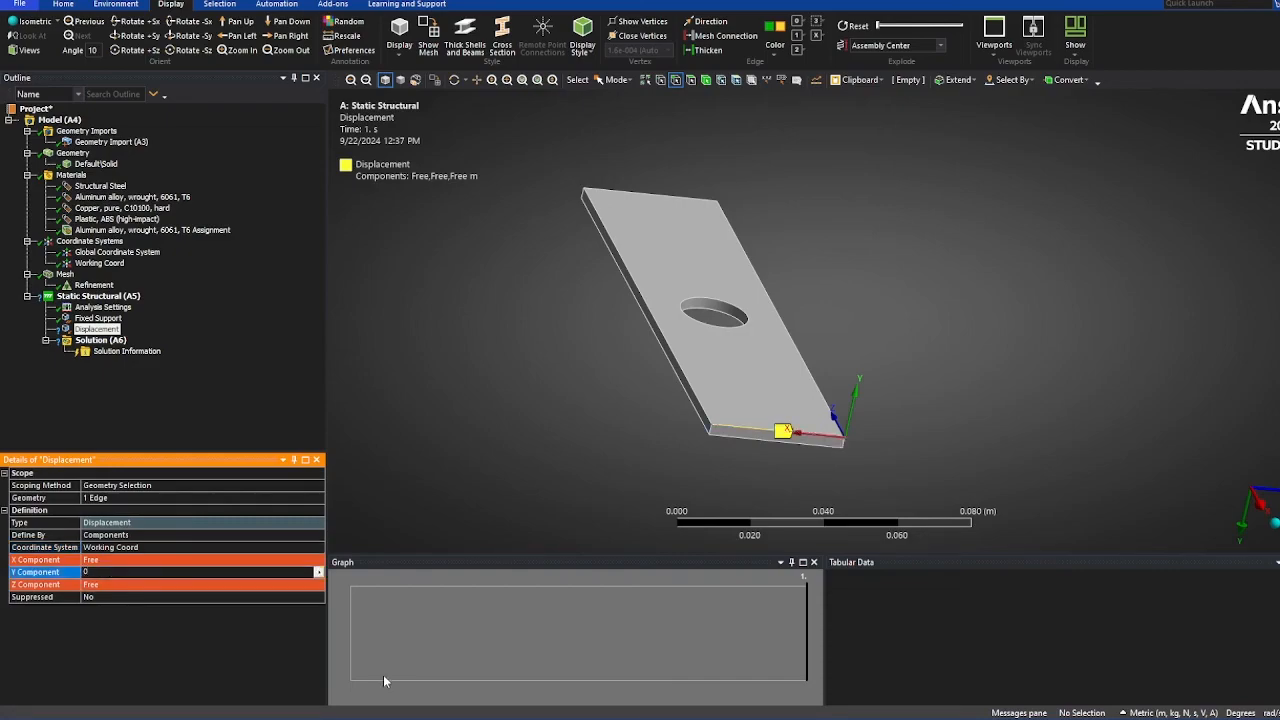
type("0")
left_click(132, 585)
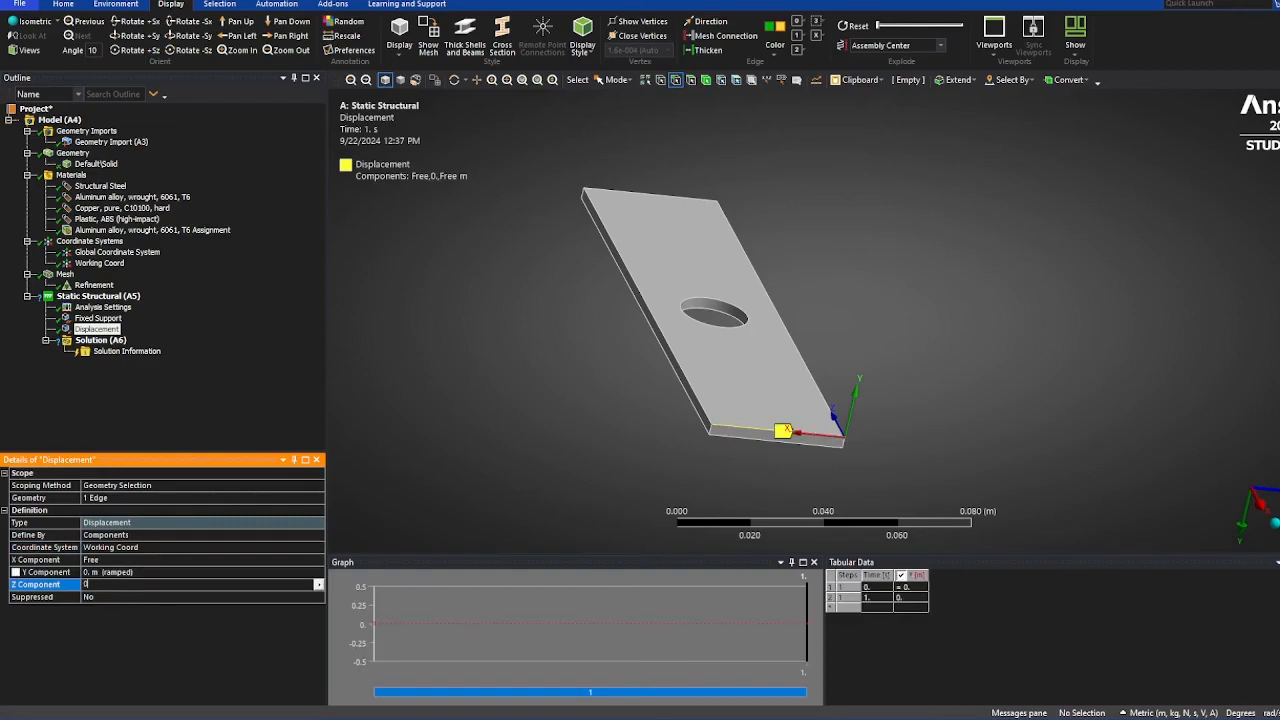
type("0")
key("Return")
left_click(396, 340)
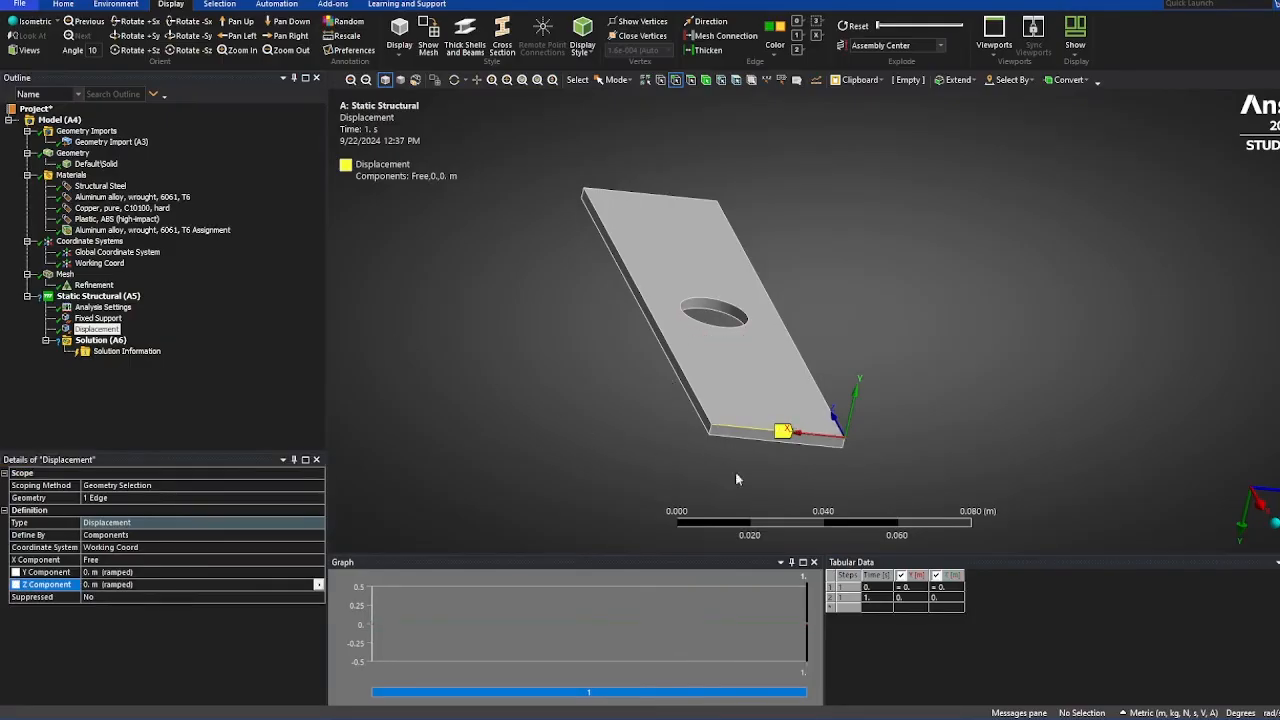
- Insert a second Displacement on the plate's short end face at the fixed corner, with a Z component of 0 m
scroll(830, 440, "up", 3)
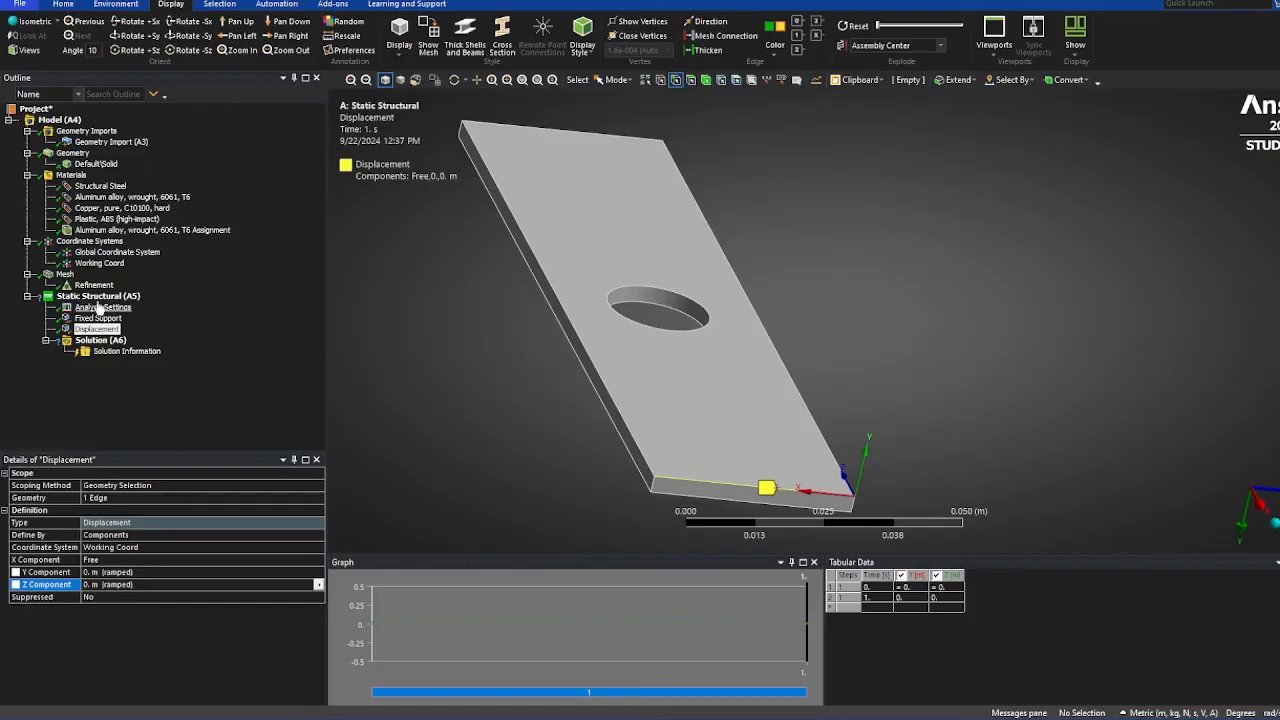
right_click(99, 298)
mouse_move(160, 306)
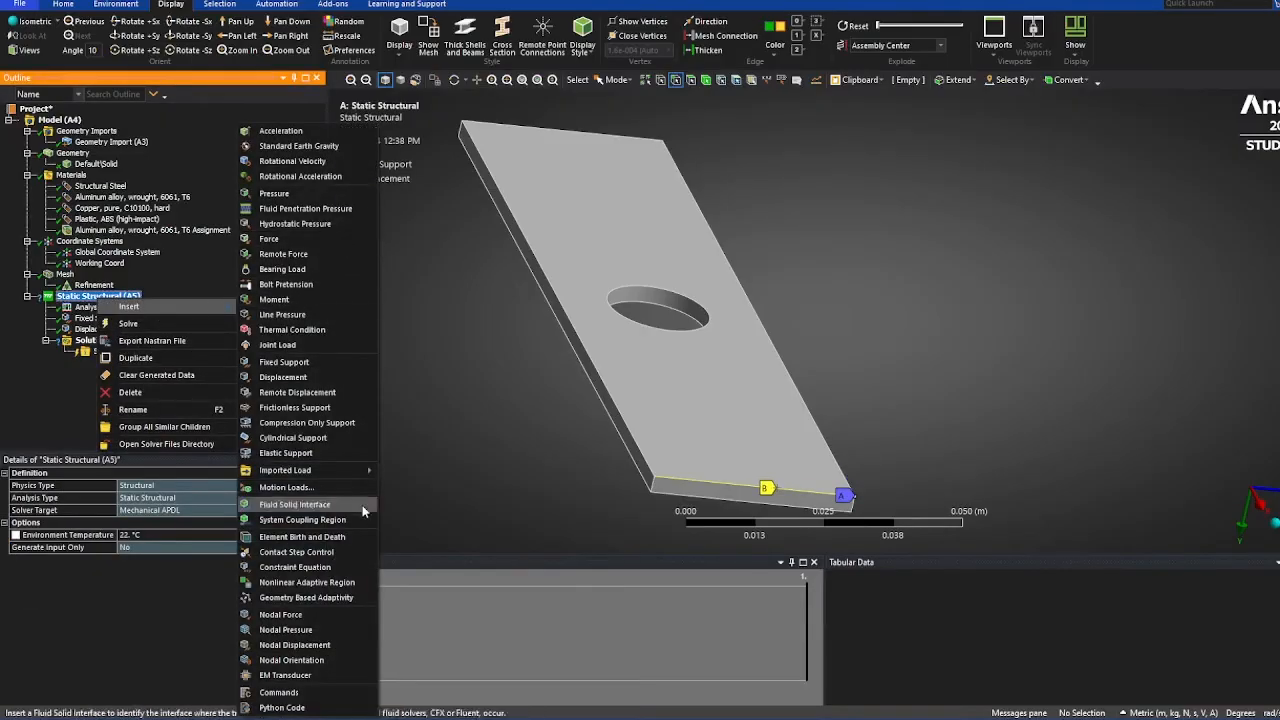
left_click(290, 377)
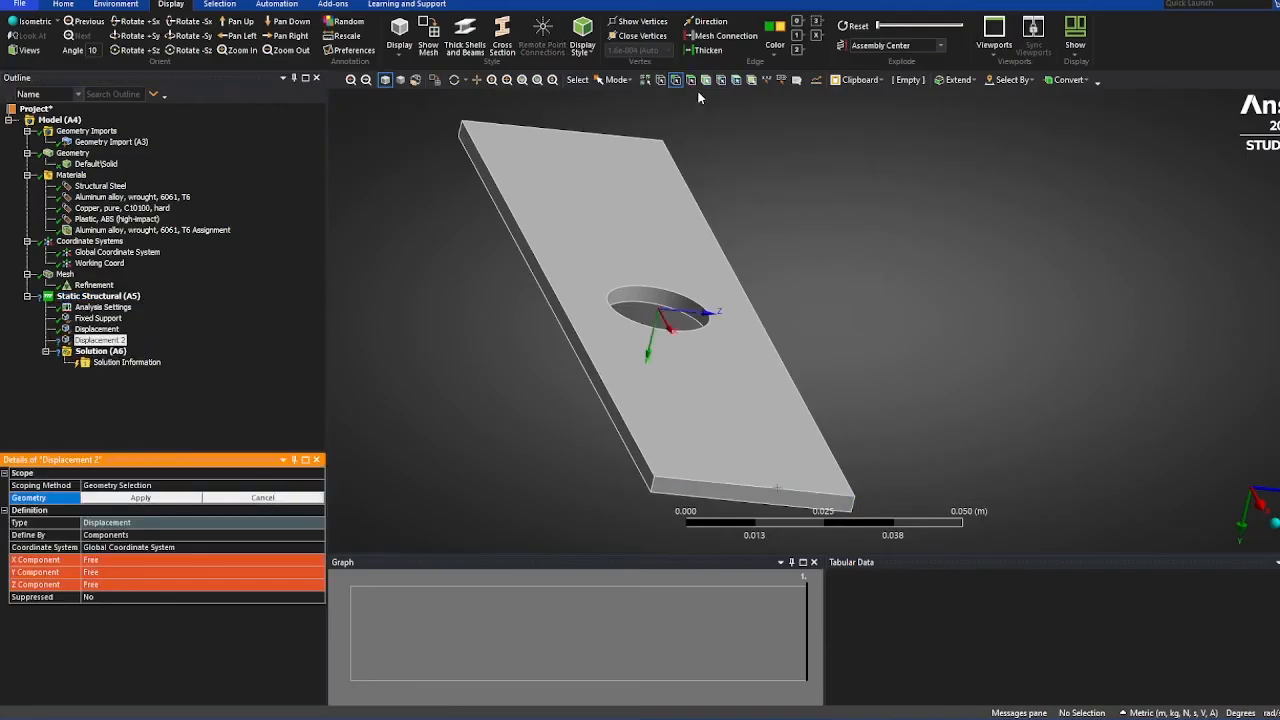
left_click(770, 497)
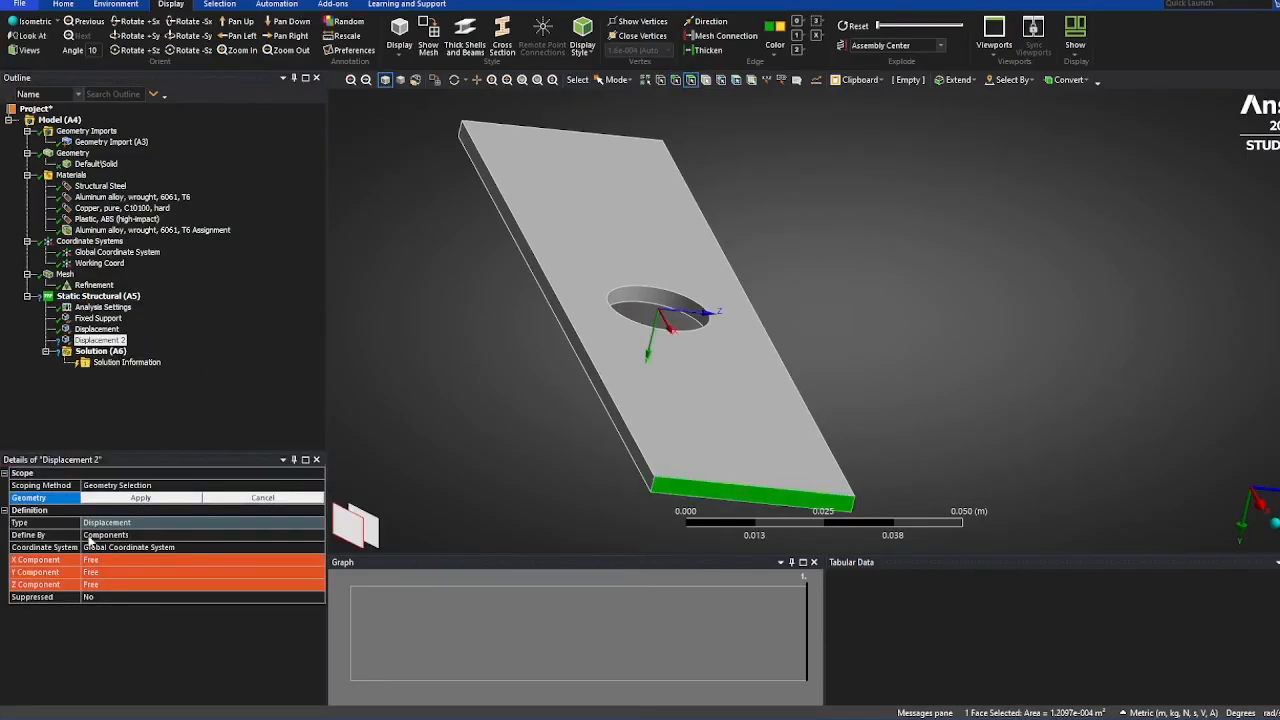
left_click(105, 585)
type("0")
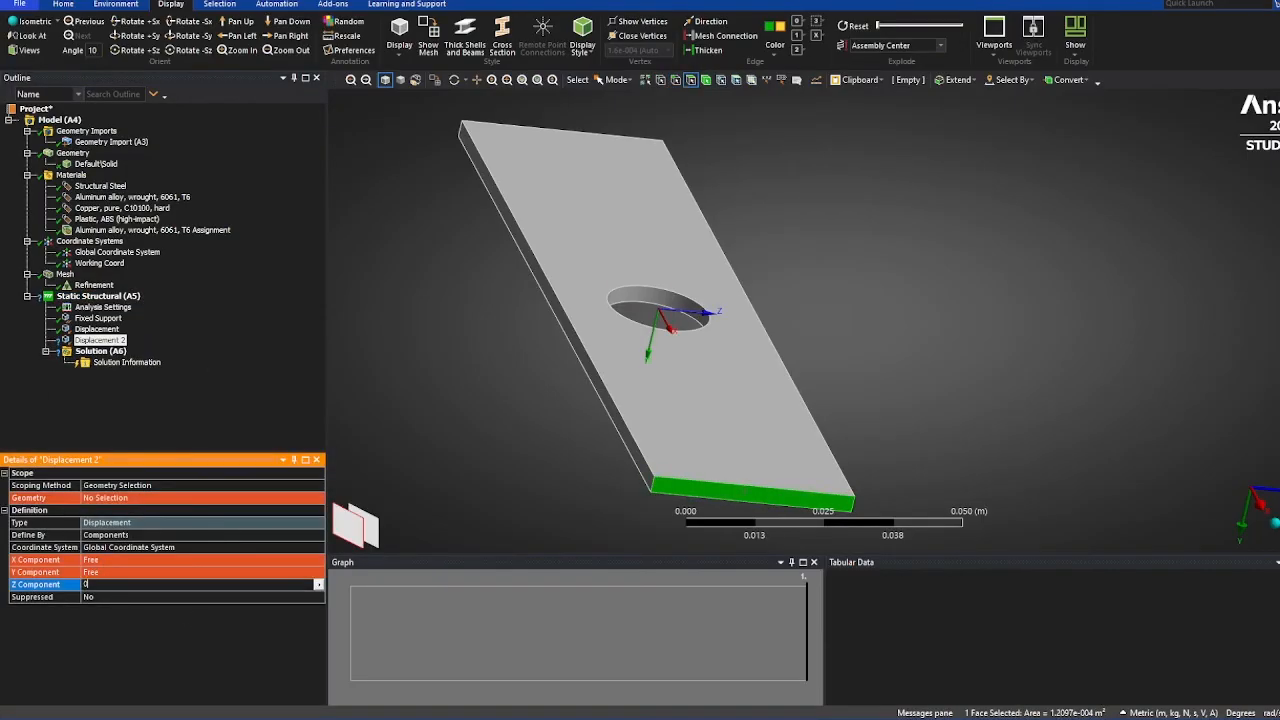
left_click(160, 499)
left_click(181, 501)
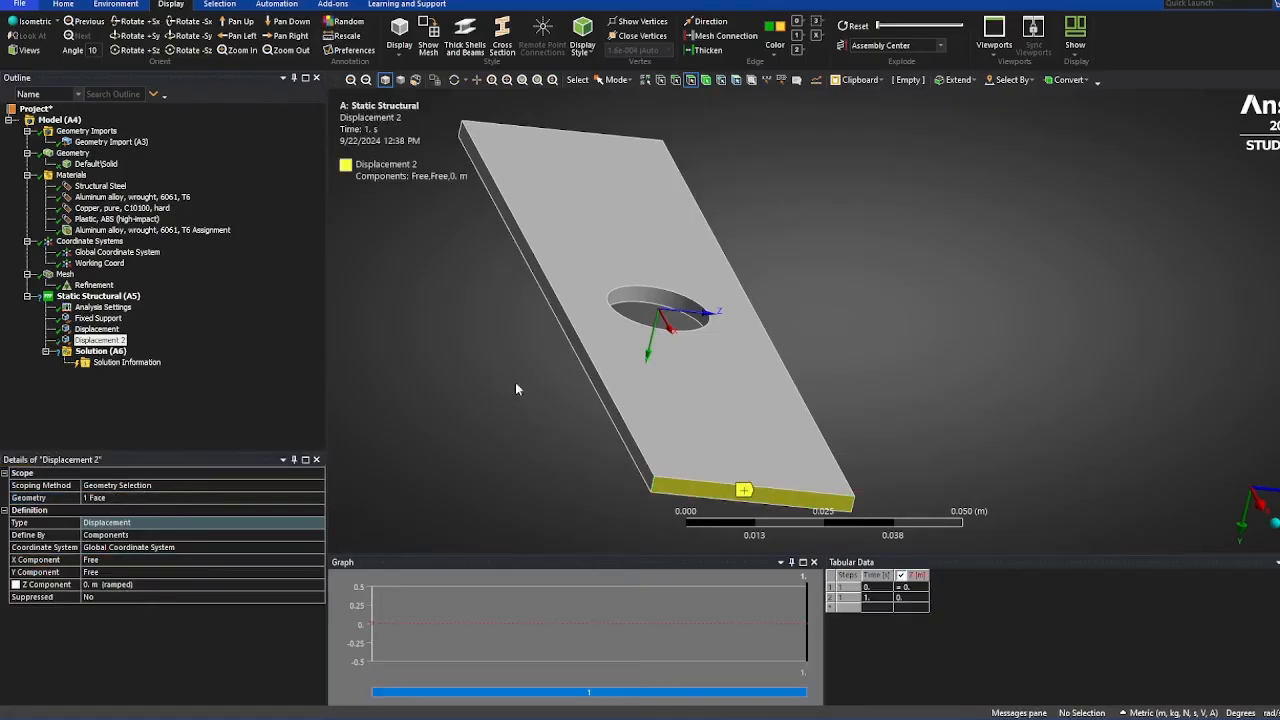
- Insert a Force load under Static Structural
middle_click_drag(641, 259, 700, 306)
scroll(646, 414, "up", 3)
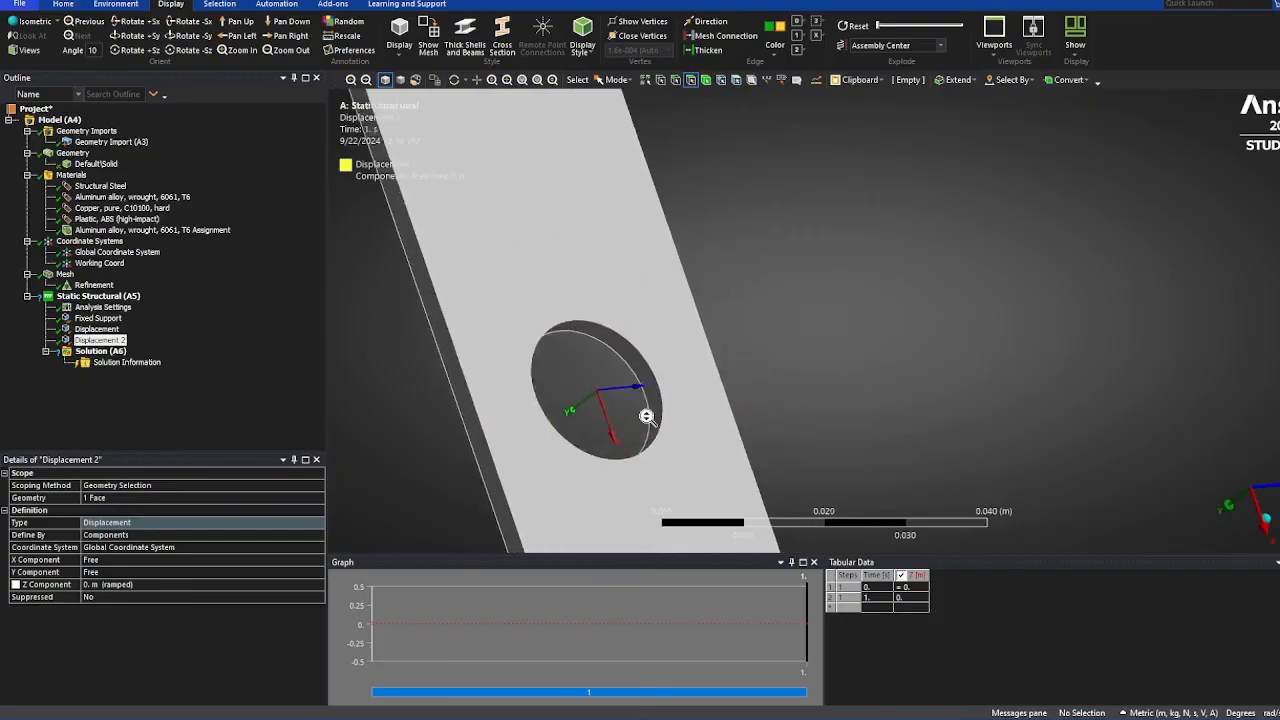
scroll(646, 416, "down", 6)
middle_click_drag(629, 186, 293, 356)
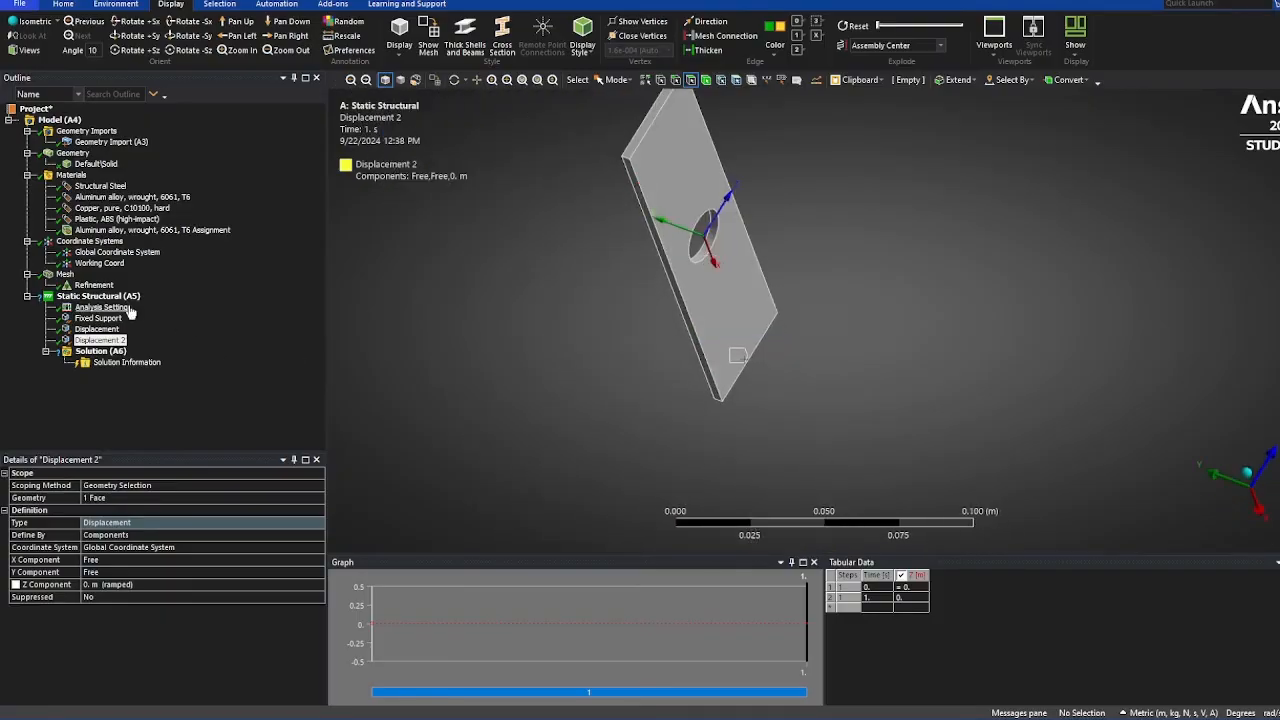
right_click(100, 296)
mouse_move(150, 307)
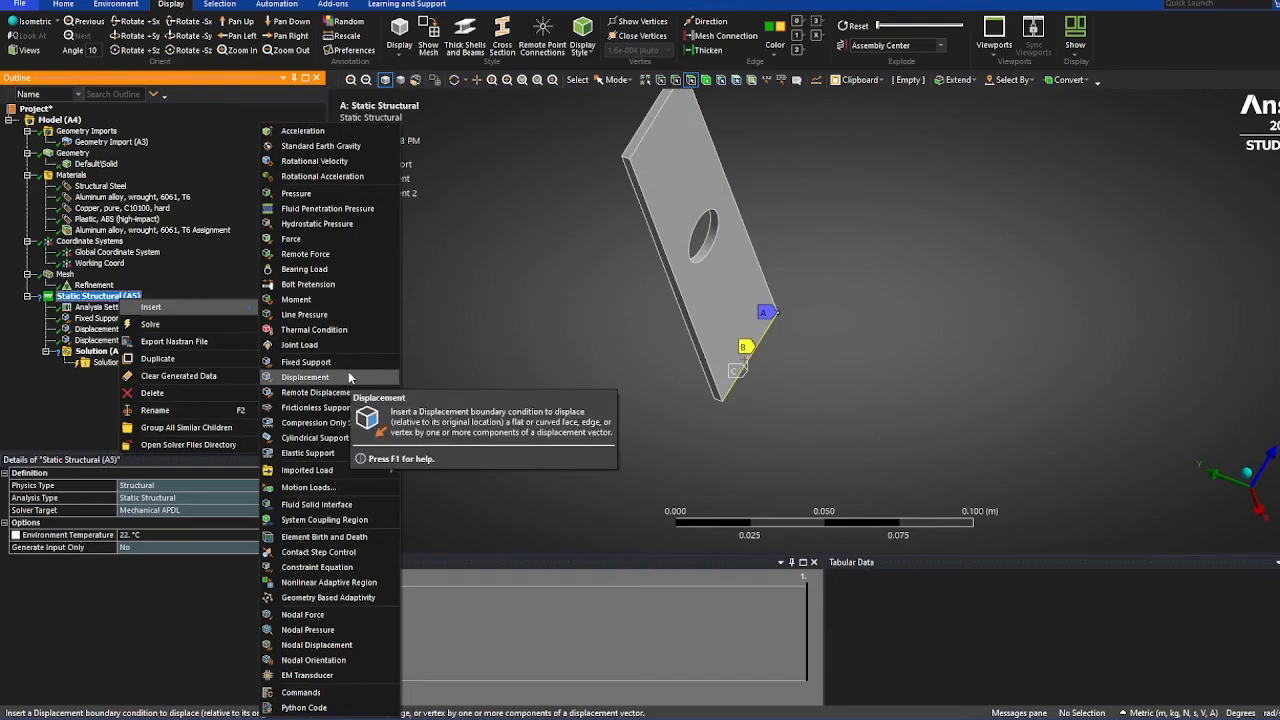
left_click(333, 239)
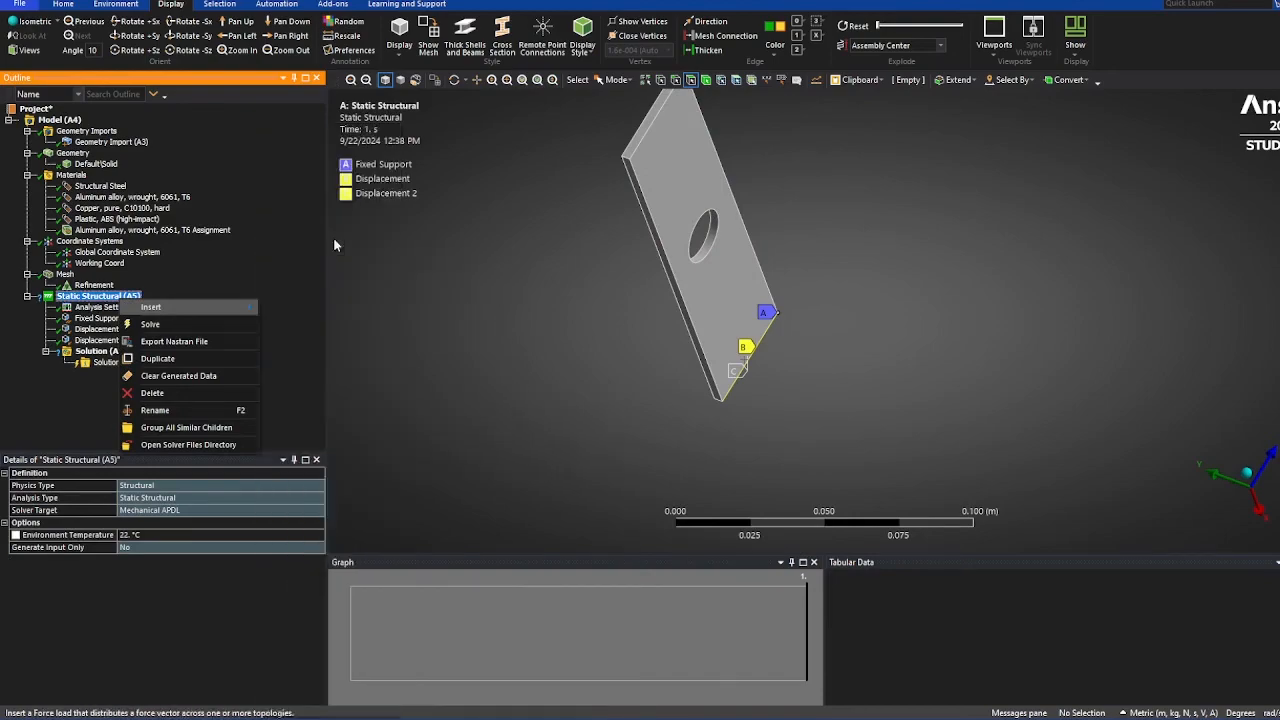
- Scope the Force to the plate's short end face opposite the supported end
left_click(643, 133)
mouse_move(612, 205)
middle_mouse_down()
mouse_move(580, 167)
mouse_move(612, 196)
middle_mouse_up()
scroll(614, 198, "up", 3)
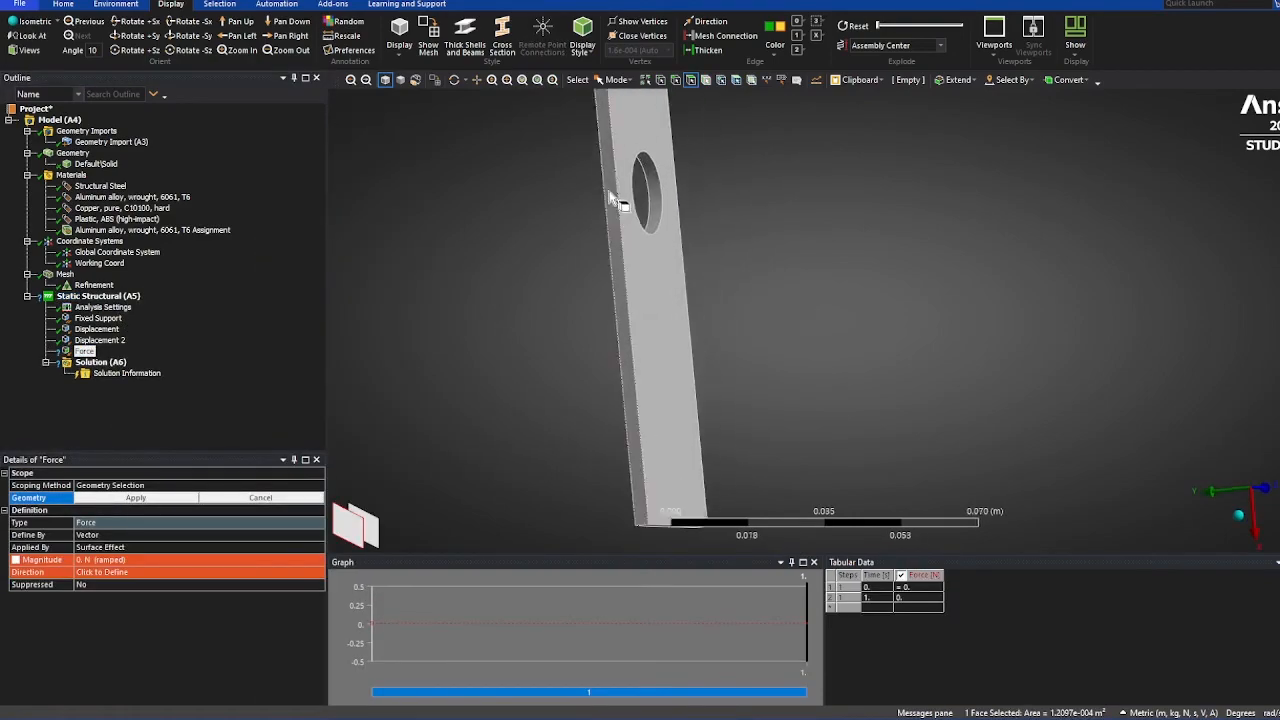
scroll(611, 180, "down", 6)
scroll(612, 178, "up", 2)
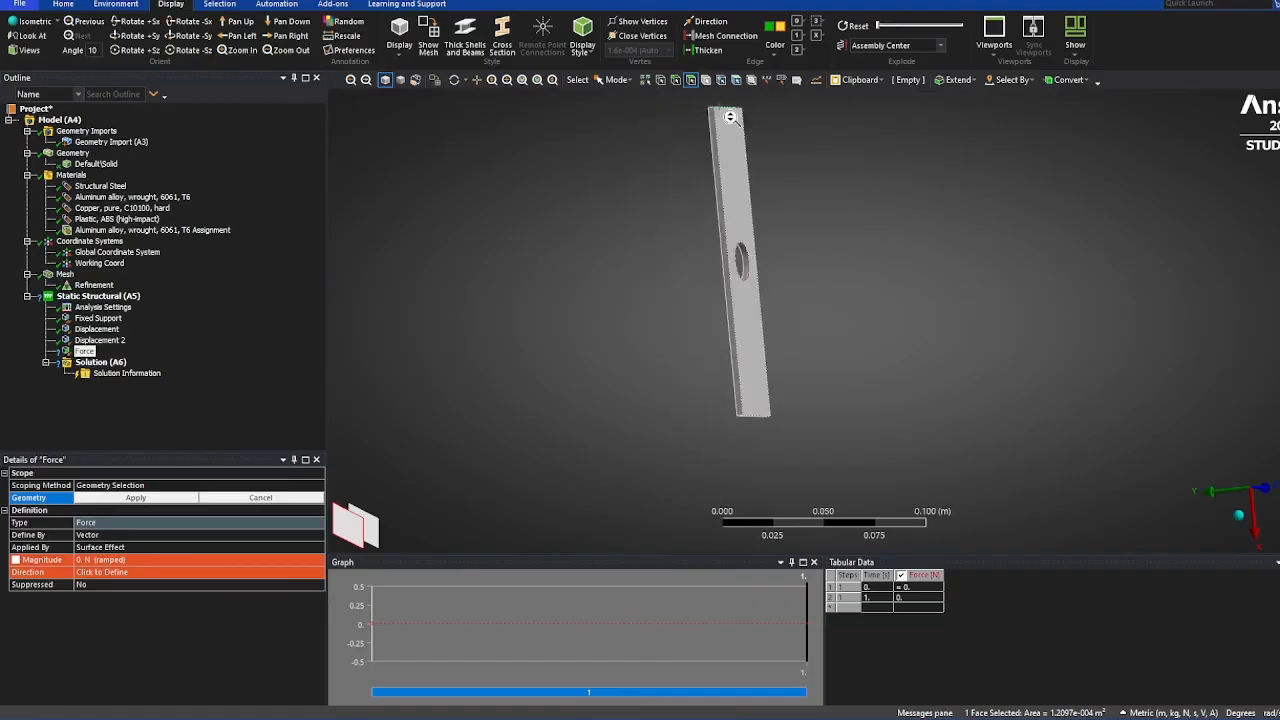
left_click(168, 496)
left_click(172, 497)
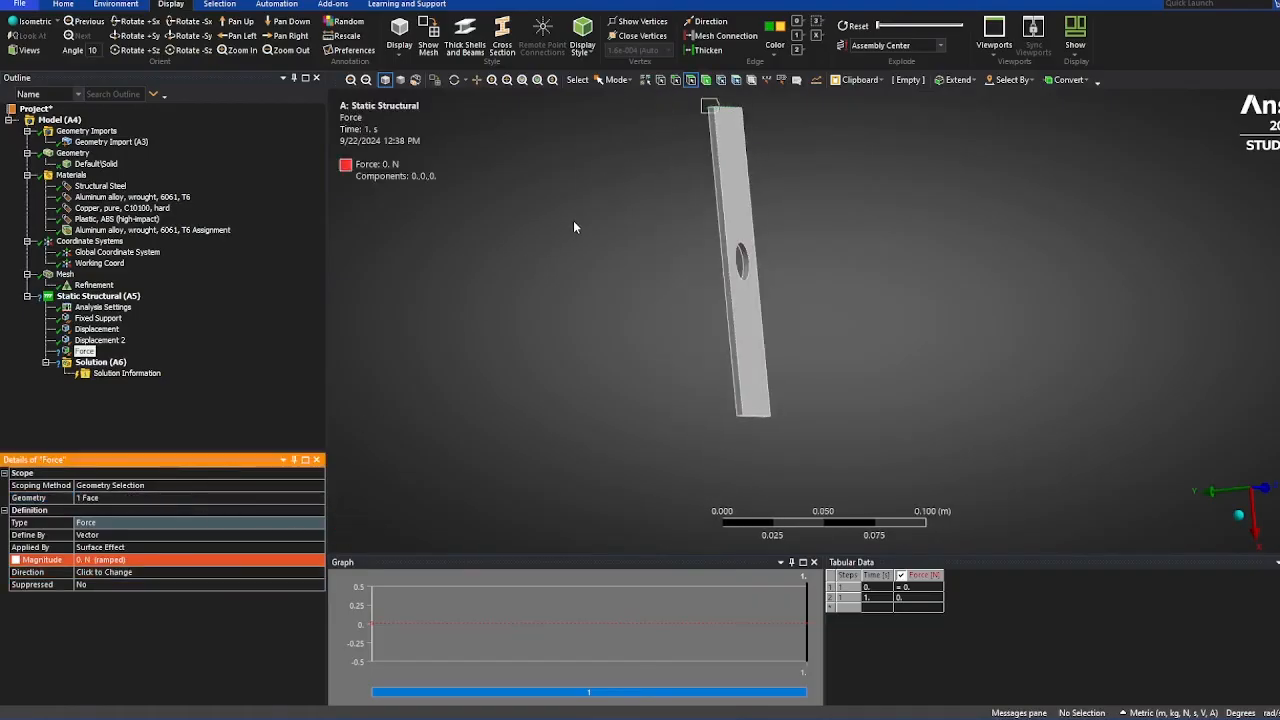
- Set the Force magnitude to 20000 N and check its direction on the plate's end face
middle_click_drag(574, 226, 483, 418, "ctrl")
scroll(653, 297, "up", 2)
scroll(503, 270, "up", 1)
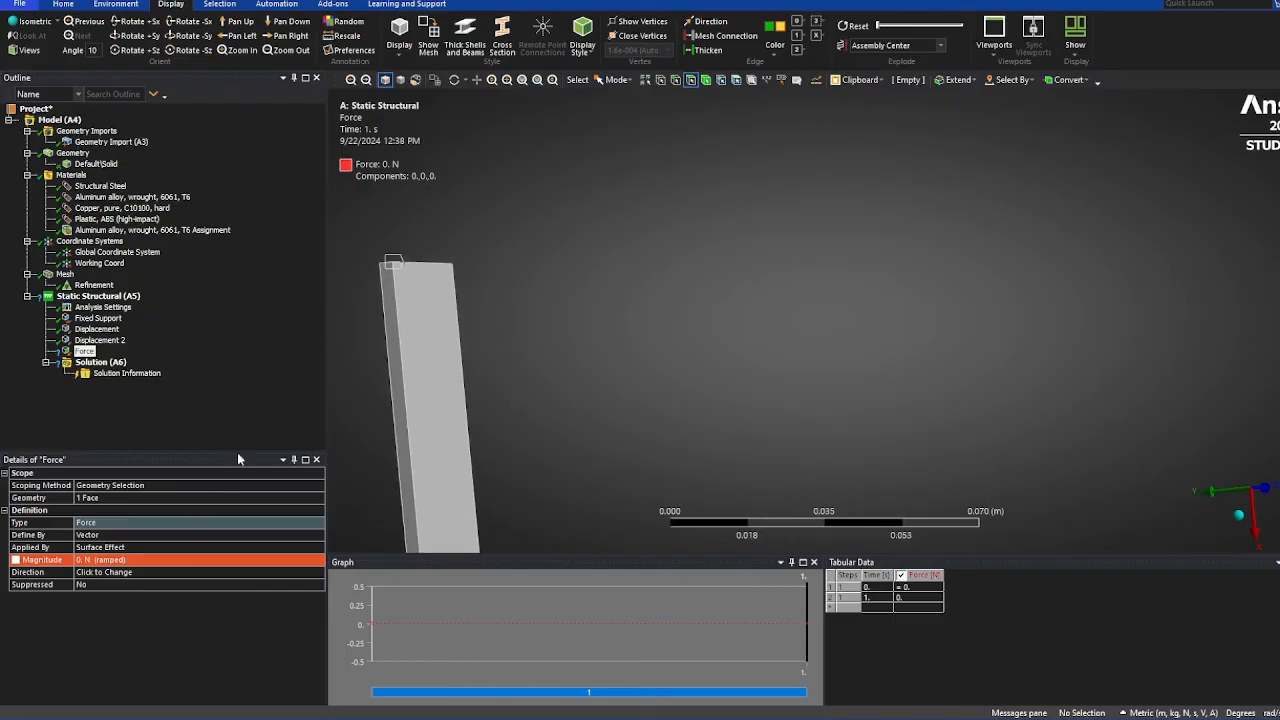
left_click(173, 560)
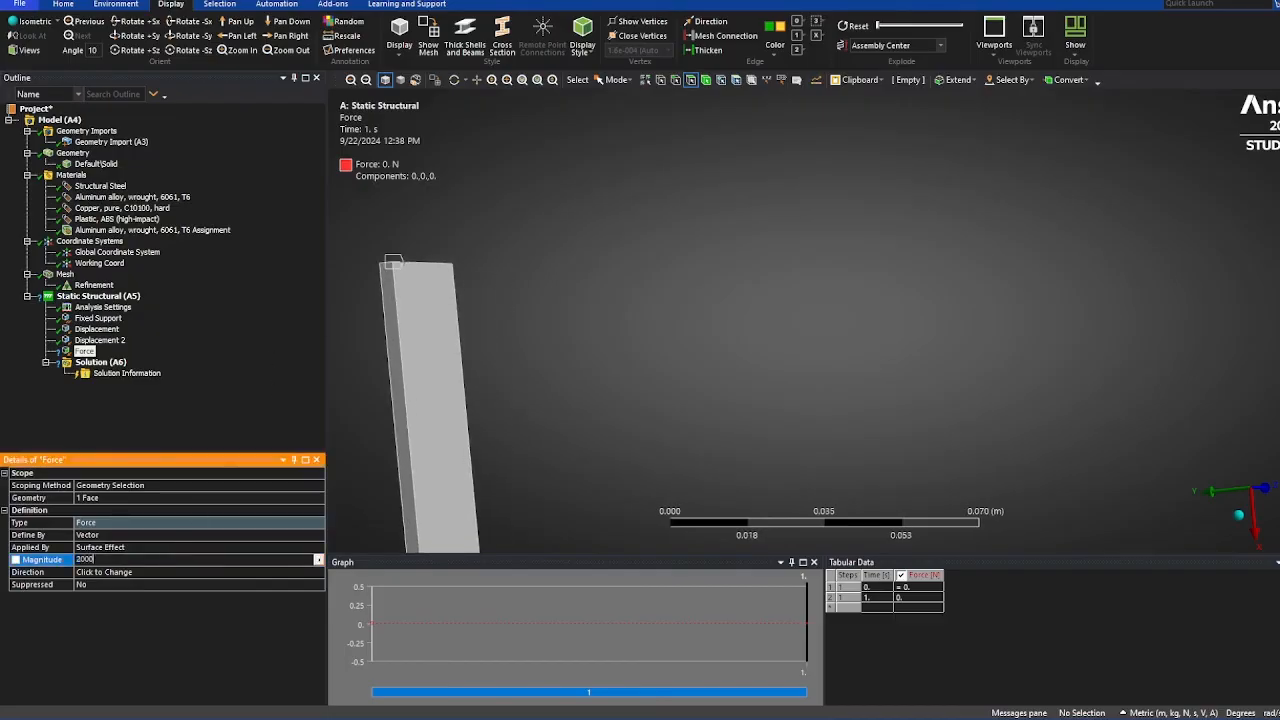
type("20000")
key("Return")
middle_click_drag(362, 387, 389, 190)
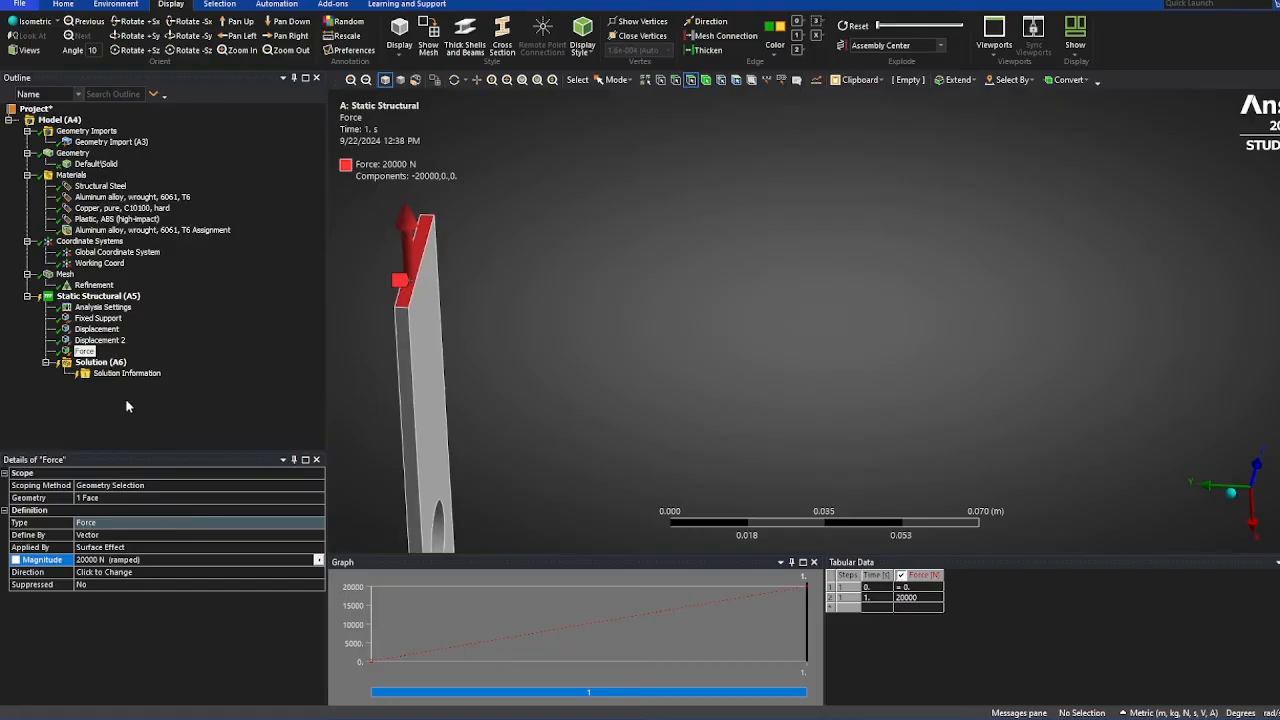
- Insert a Total Deformation result under Solution
left_click(97, 414)
left_click(82, 365)
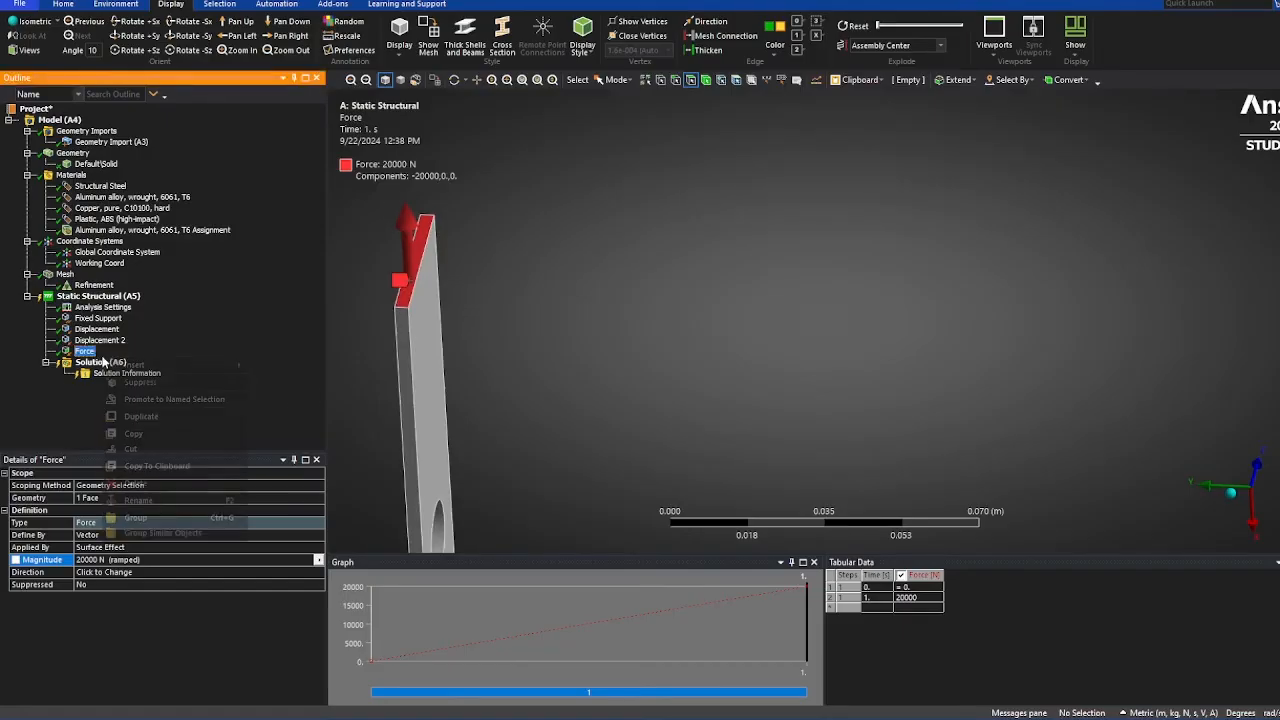
right_click(82, 366)
mouse_move(150, 373)
mouse_move(308, 378)
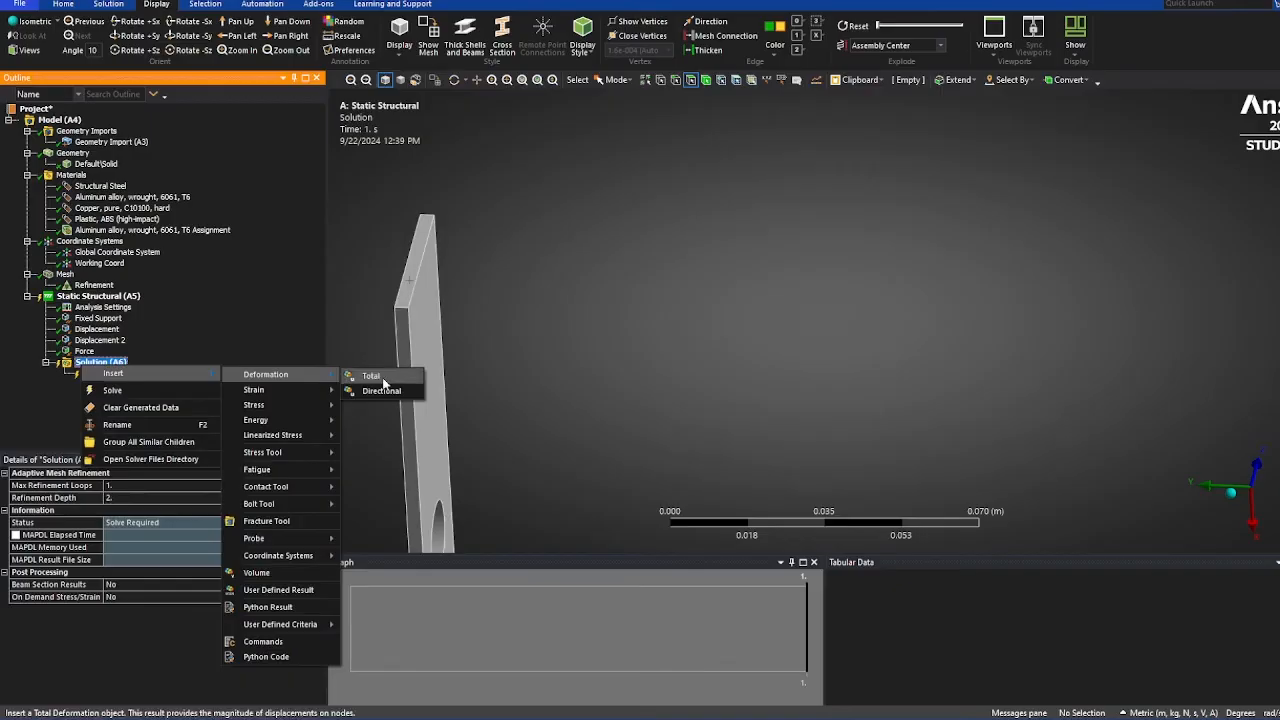
left_click(368, 377)
- Add an equivalent (von-Mises) elastic strain result to the Solution
left_click(99, 363)
right_click(98, 362)
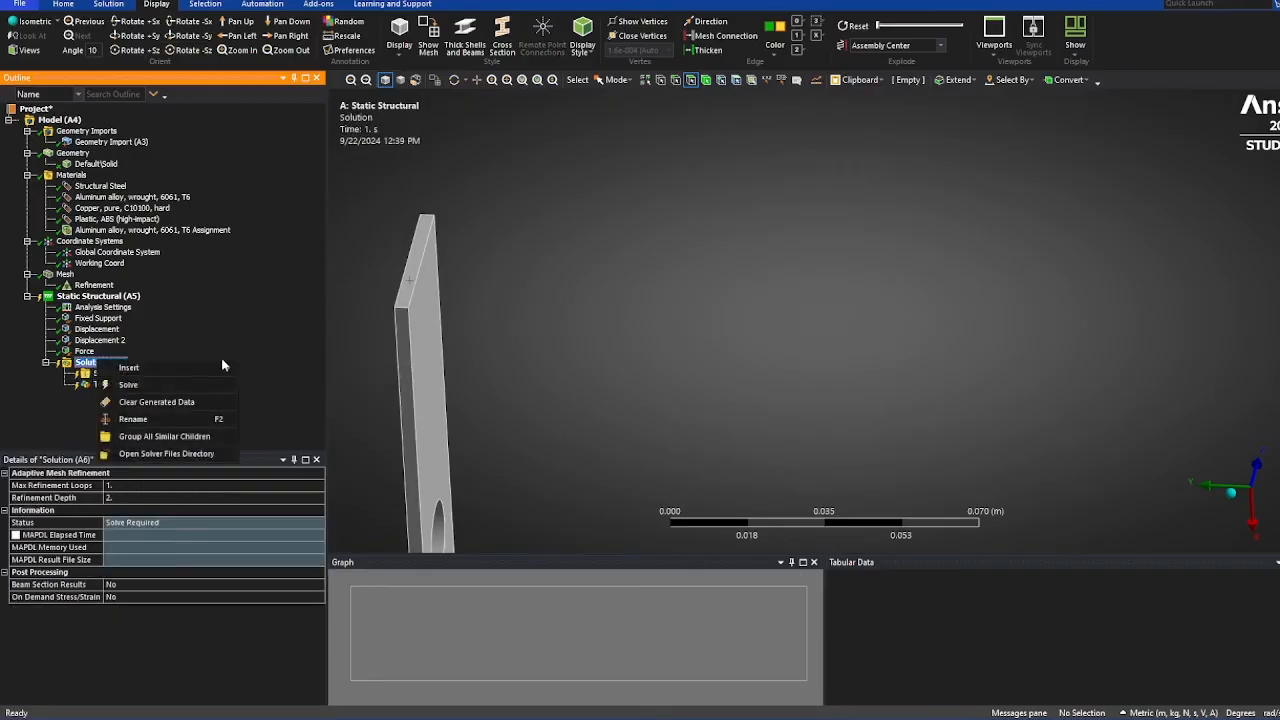
left_click(220, 357)
right_click(102, 363)
mouse_move(200, 370)
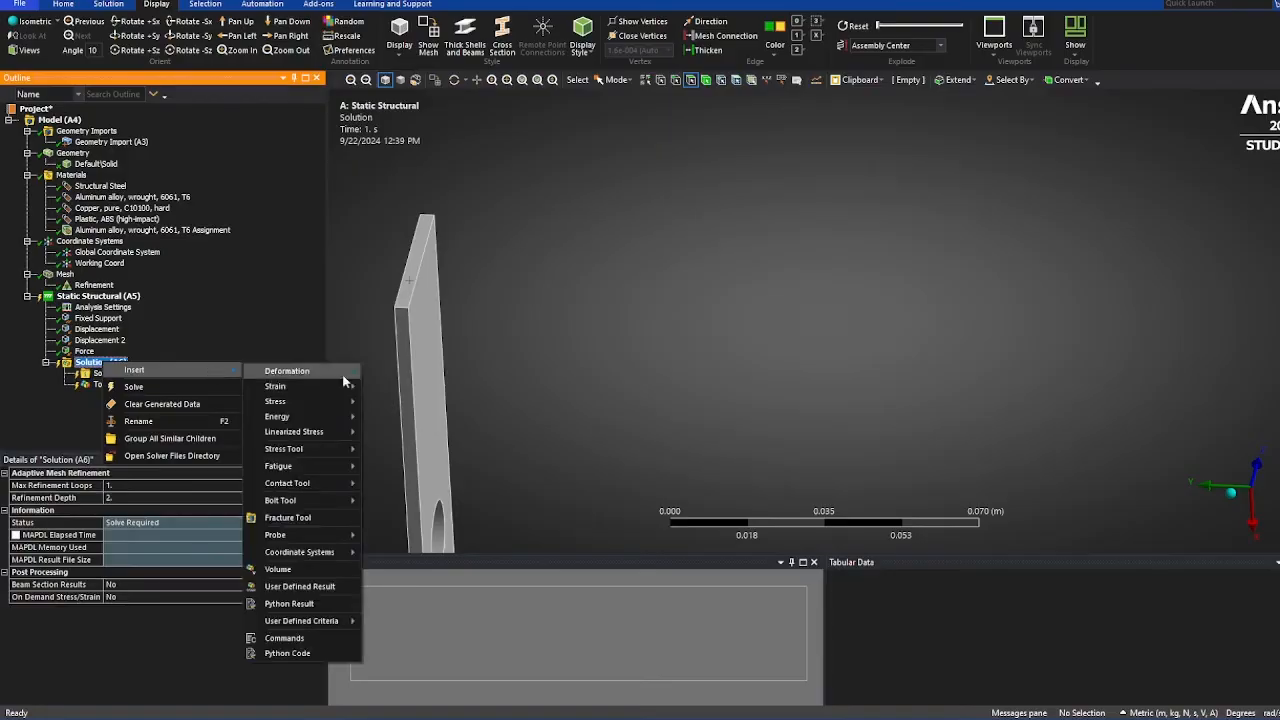
mouse_move(275, 386)
left_click(412, 388)
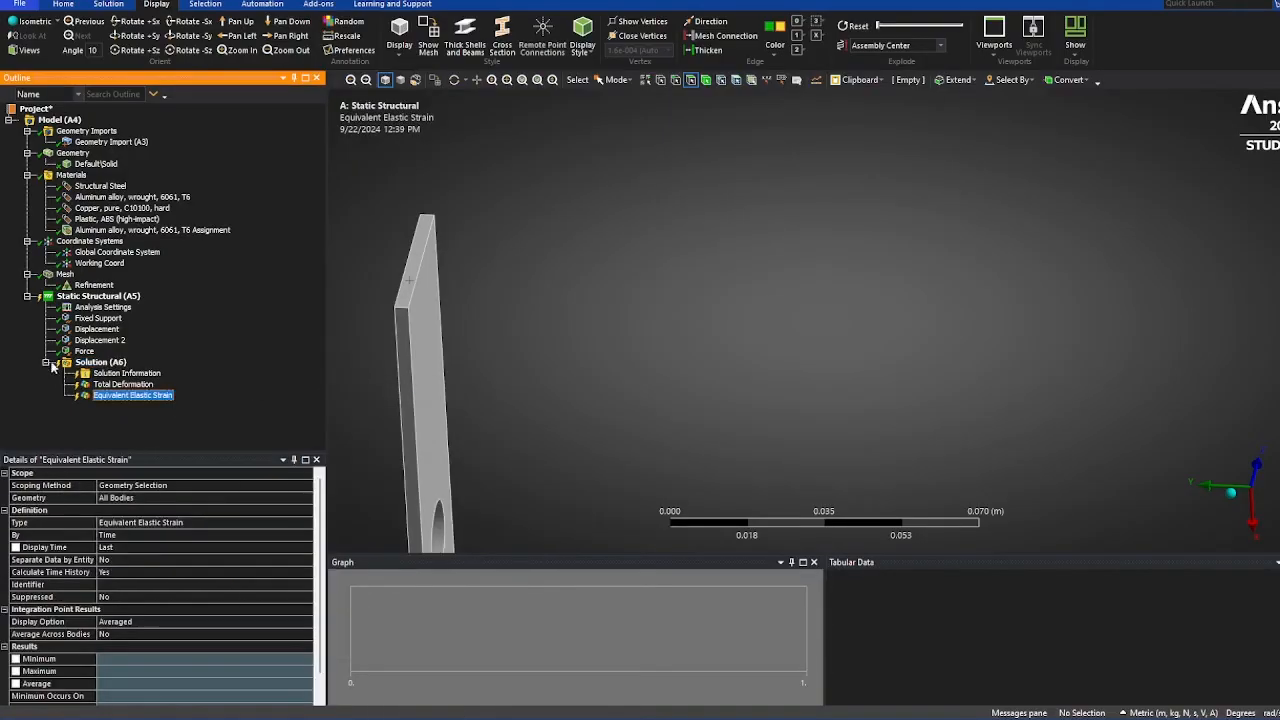
- Add an equivalent (von-Mises) stress result to the Solution
left_click(99, 363)
right_click(105, 363)
mouse_move(229, 370)
mouse_move(340, 399)
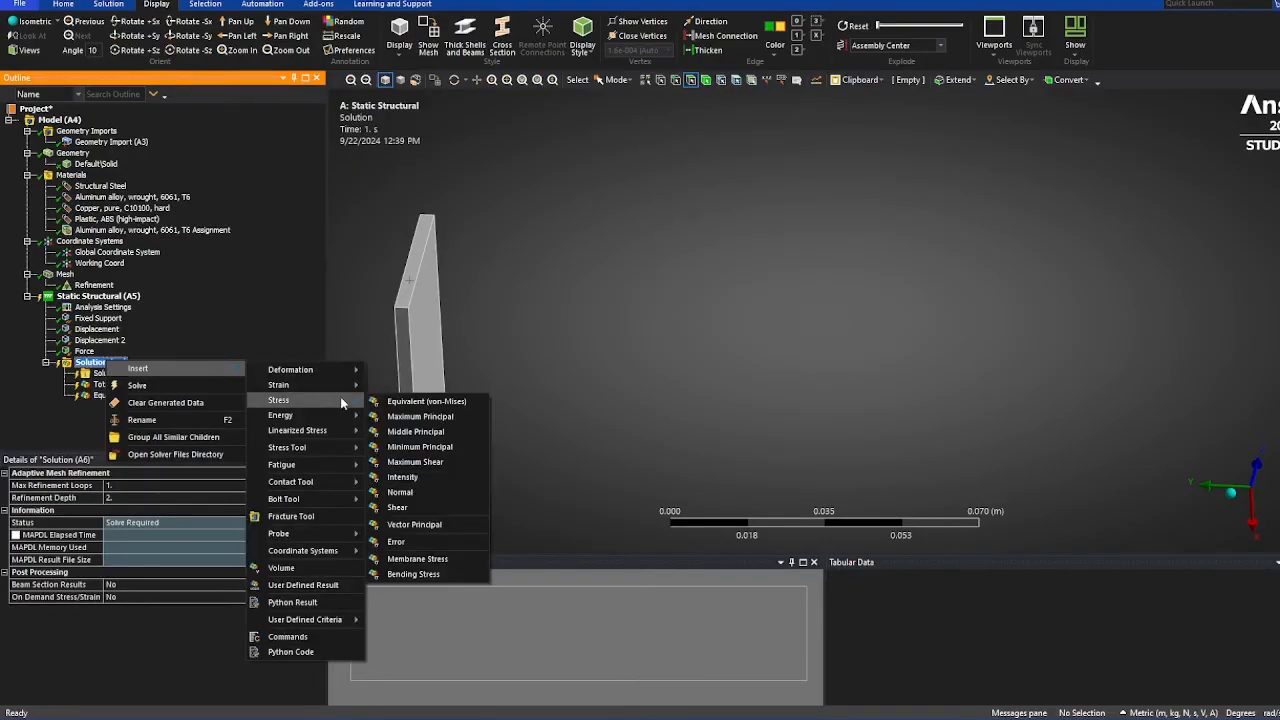
left_click(425, 401)
right_click(93, 363)
mouse_move(200, 368)
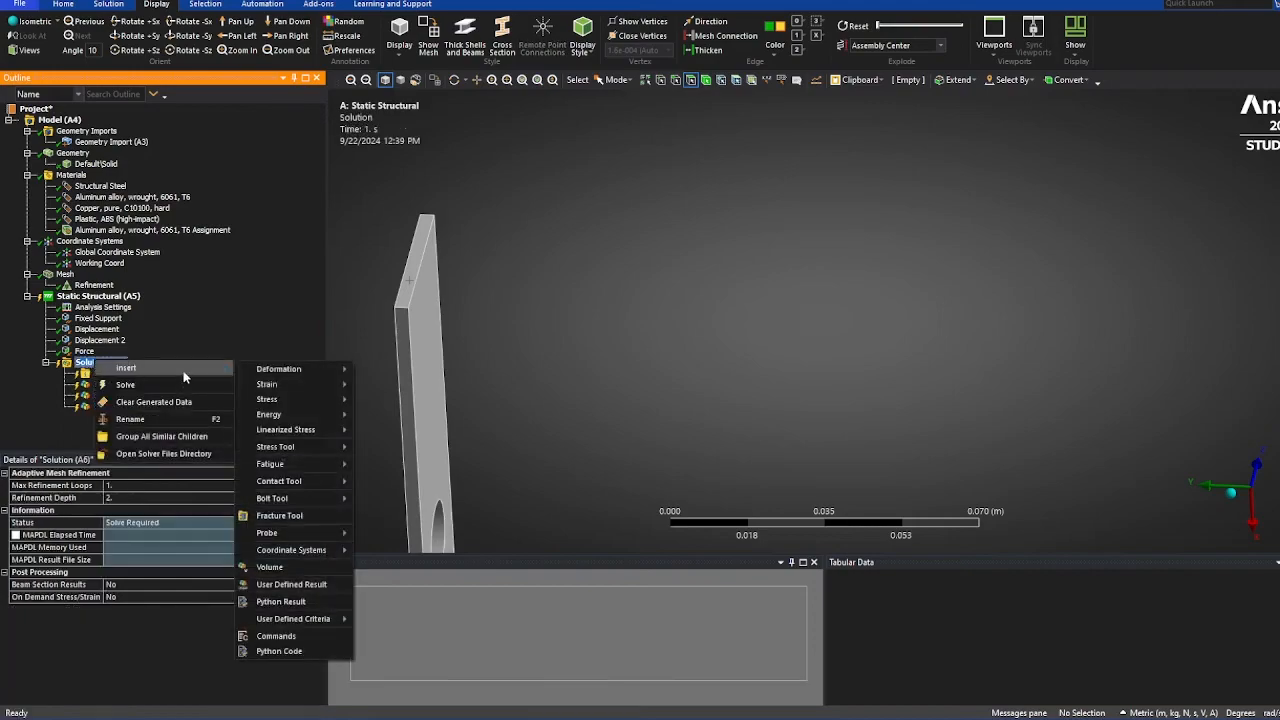
mouse_move(322, 400)
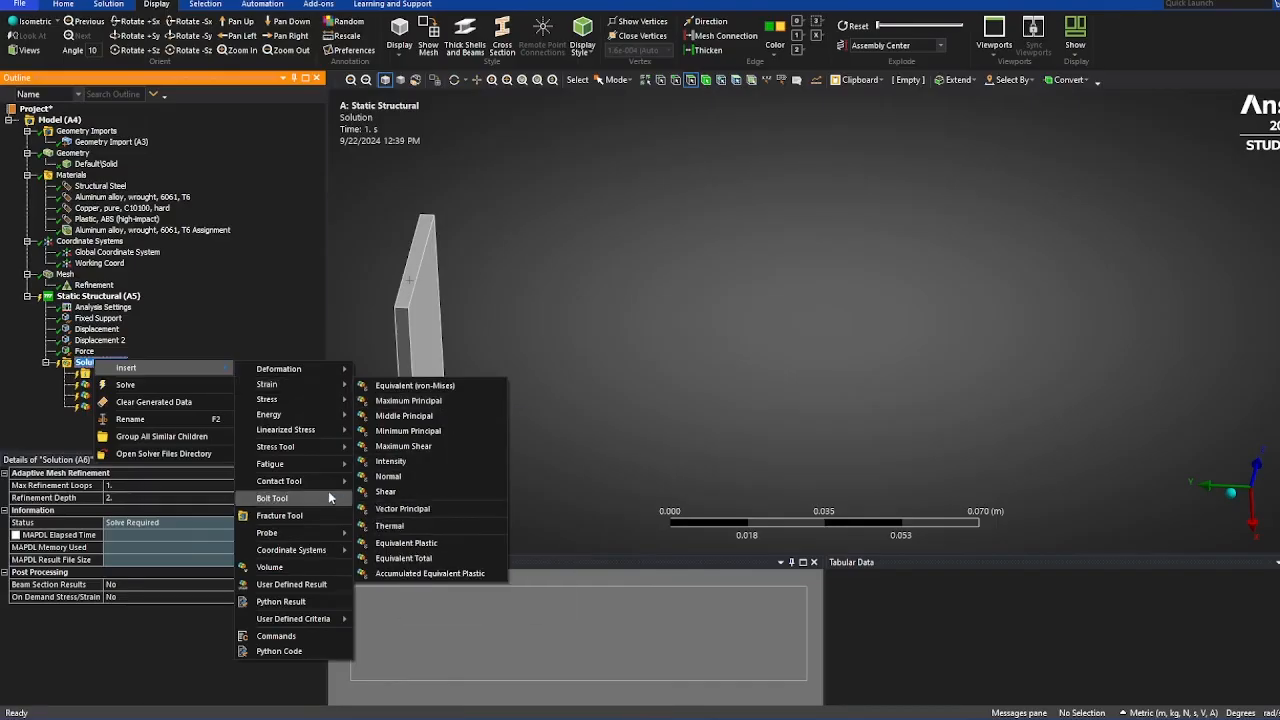
mouse_move(290, 429)
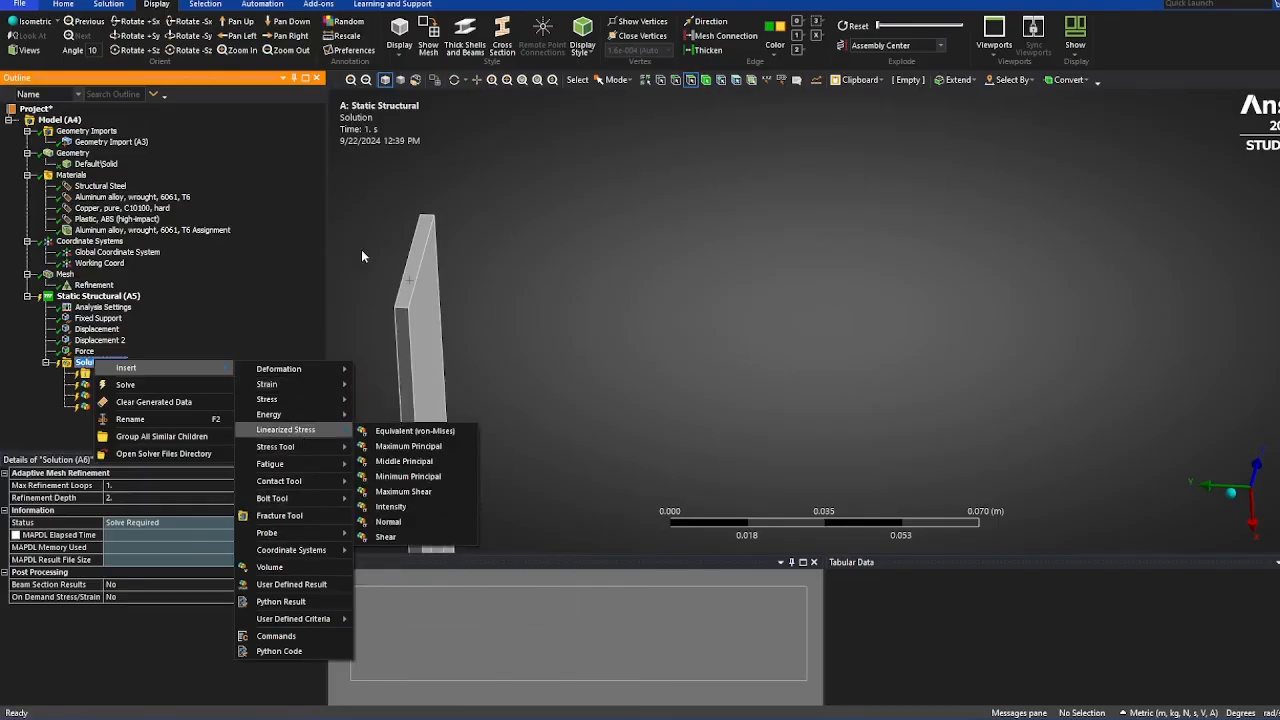
- Try to solve the static structural analysis with the current supports and force
left_click(351, 186)
right_click(95, 364)
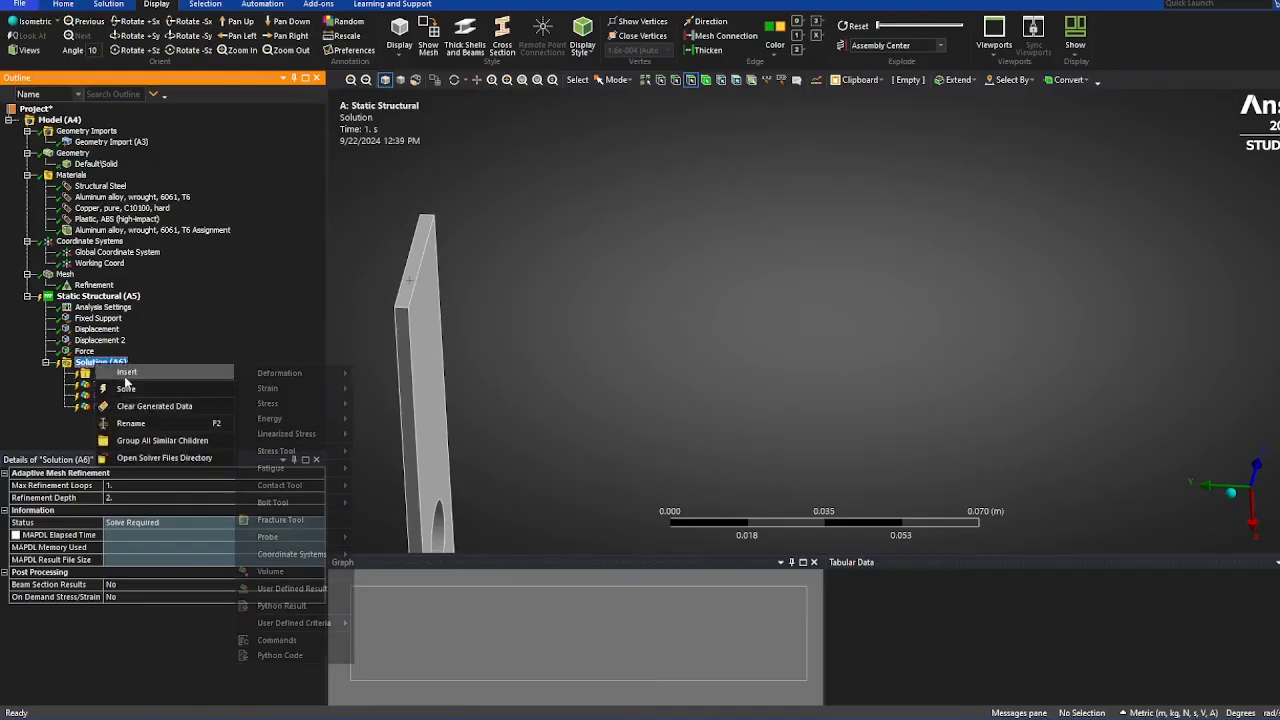
left_click(118, 385)
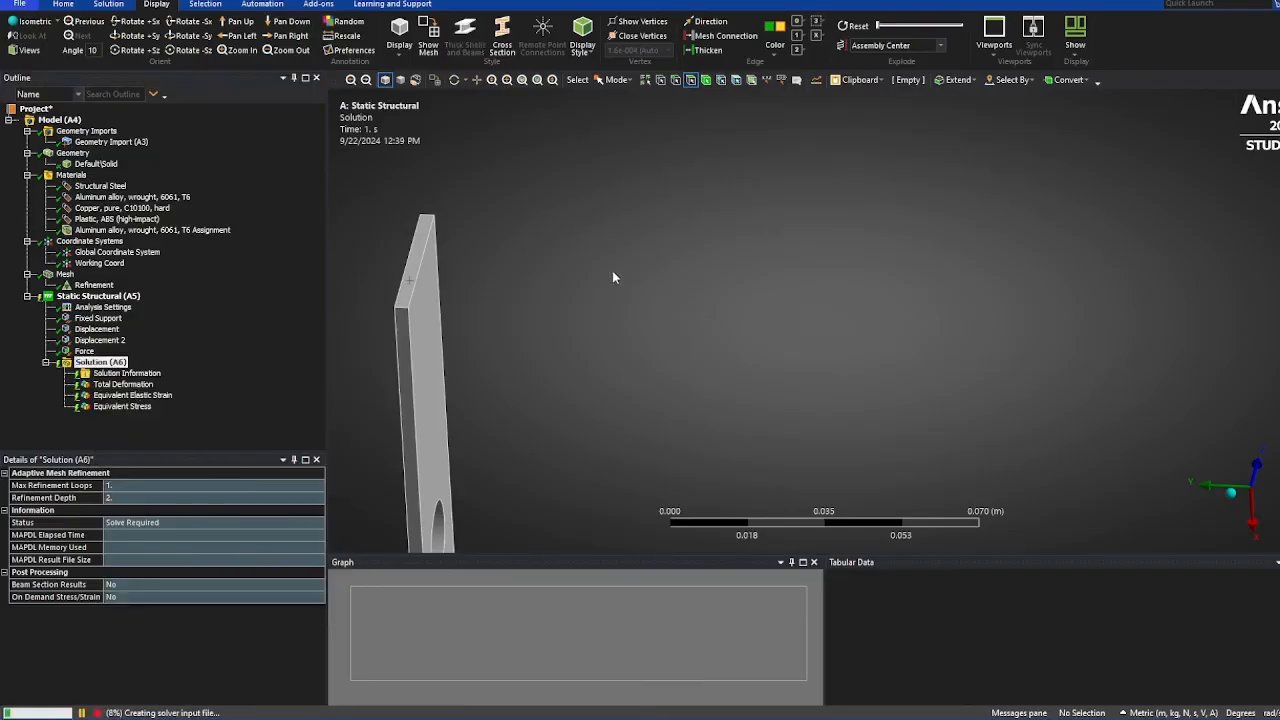
middle_click_drag(612, 277, 544, 278)
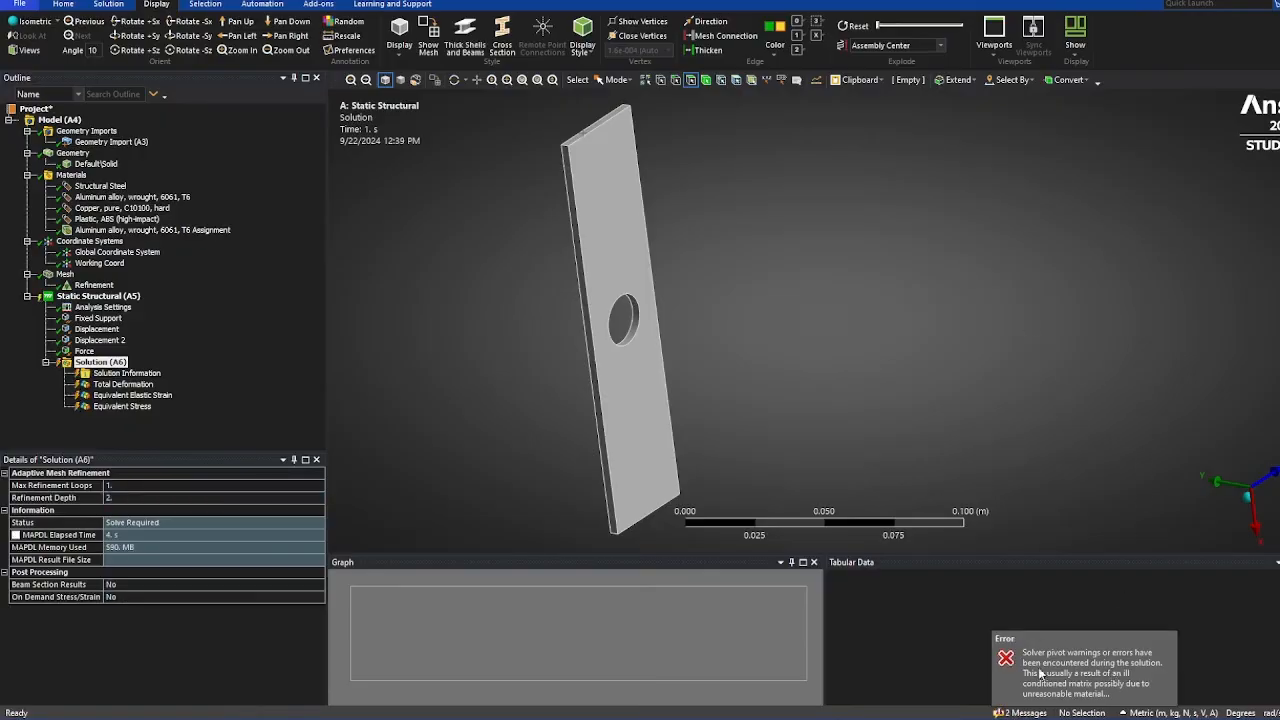
- Review the scoping and components of both displacement supports and the fixed support at the plate's end
left_click(84, 342)
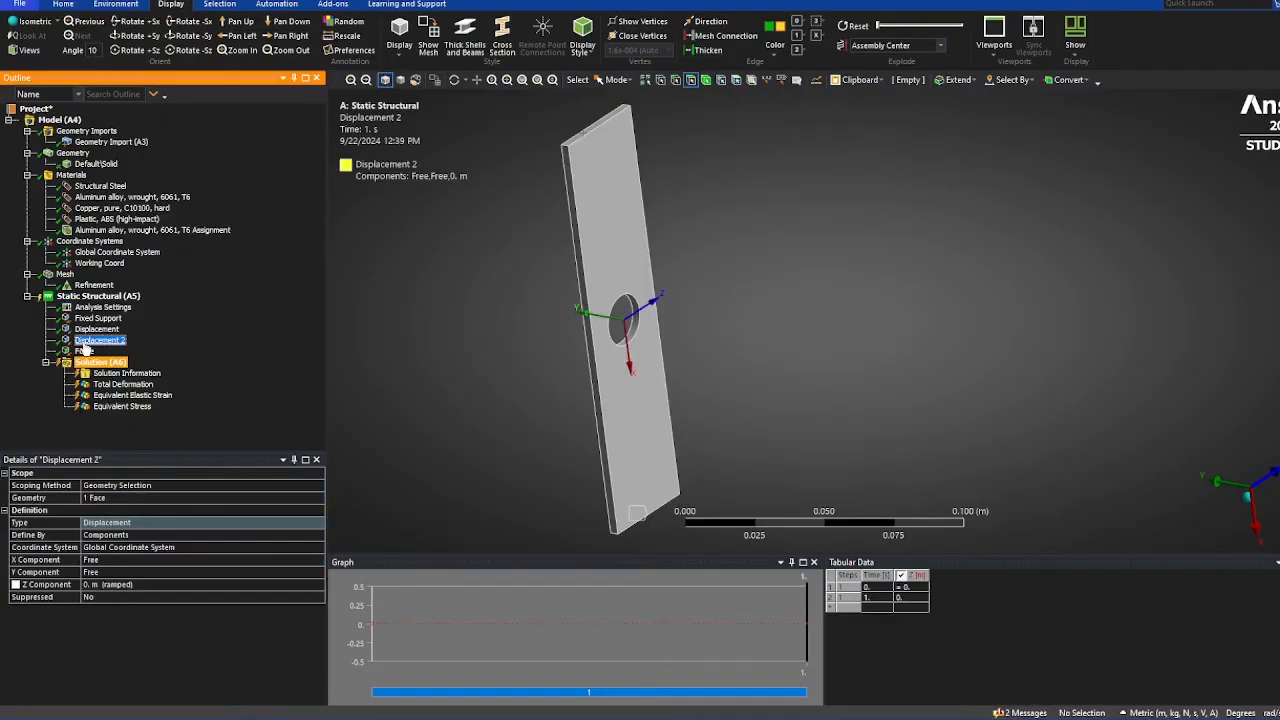
left_click(92, 330)
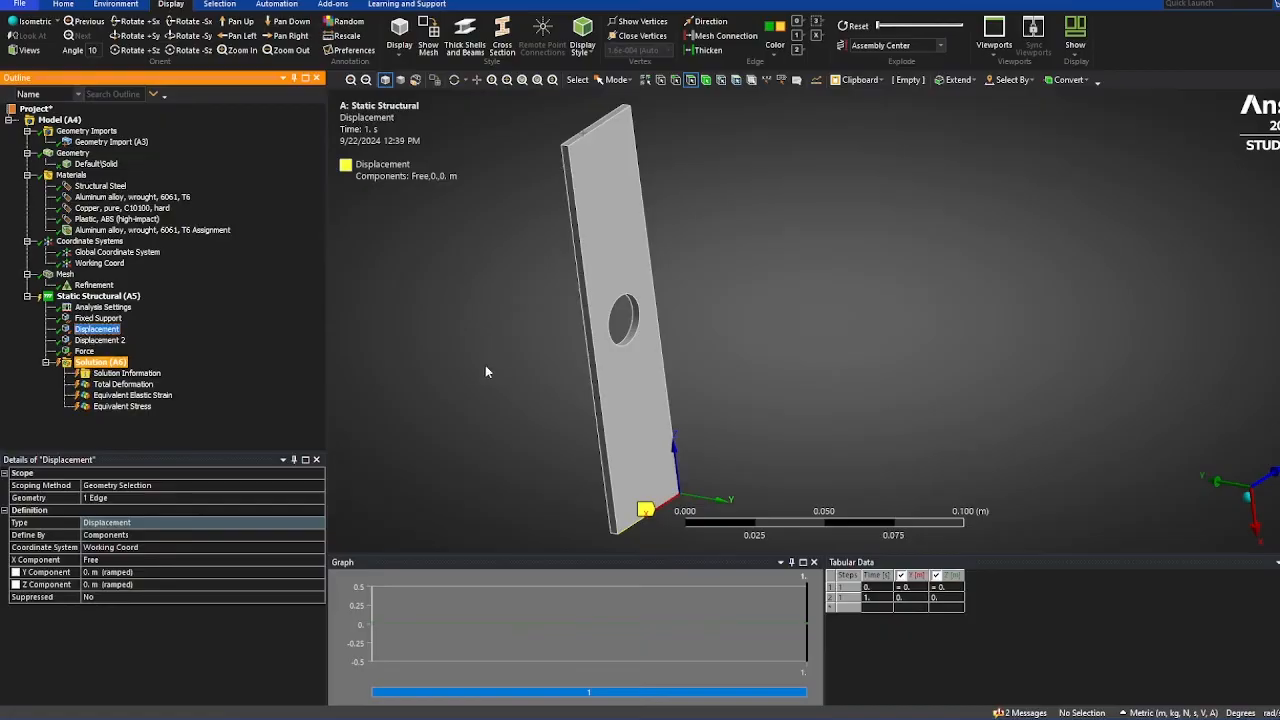
middle_click_drag(486, 372, 723, 371)
scroll(601, 462, "up", 3)
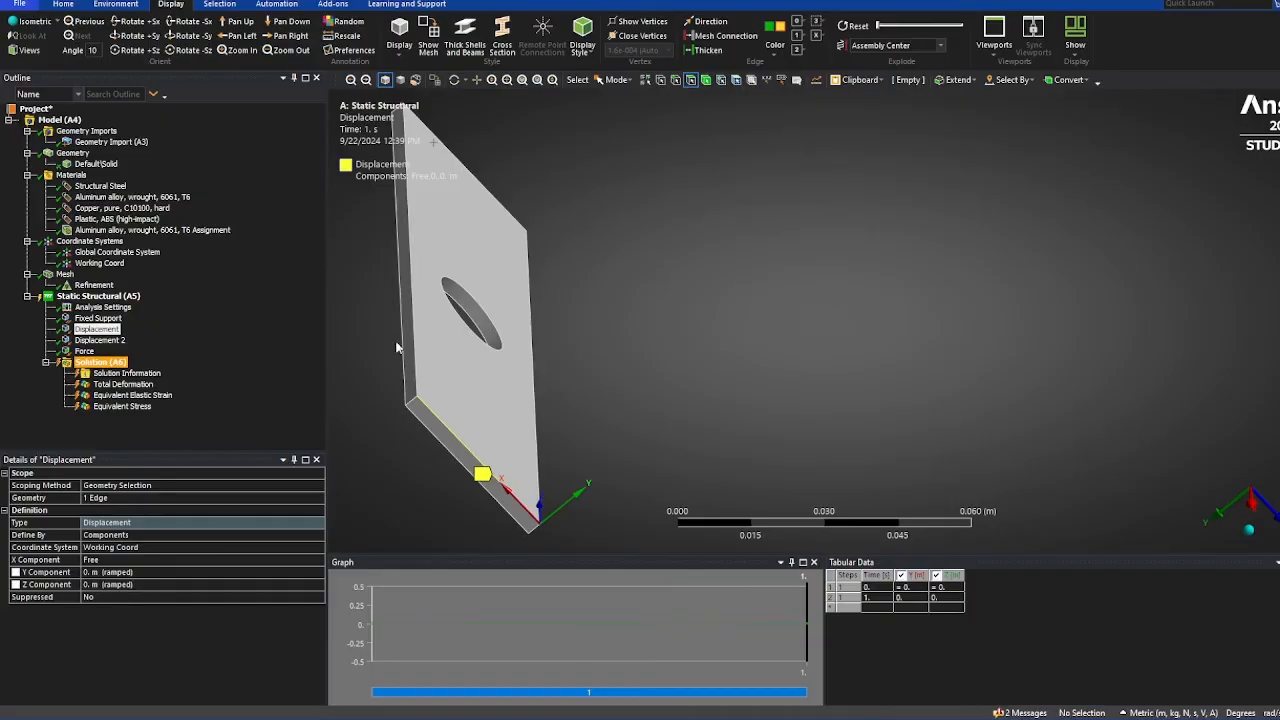
left_click(97, 319)
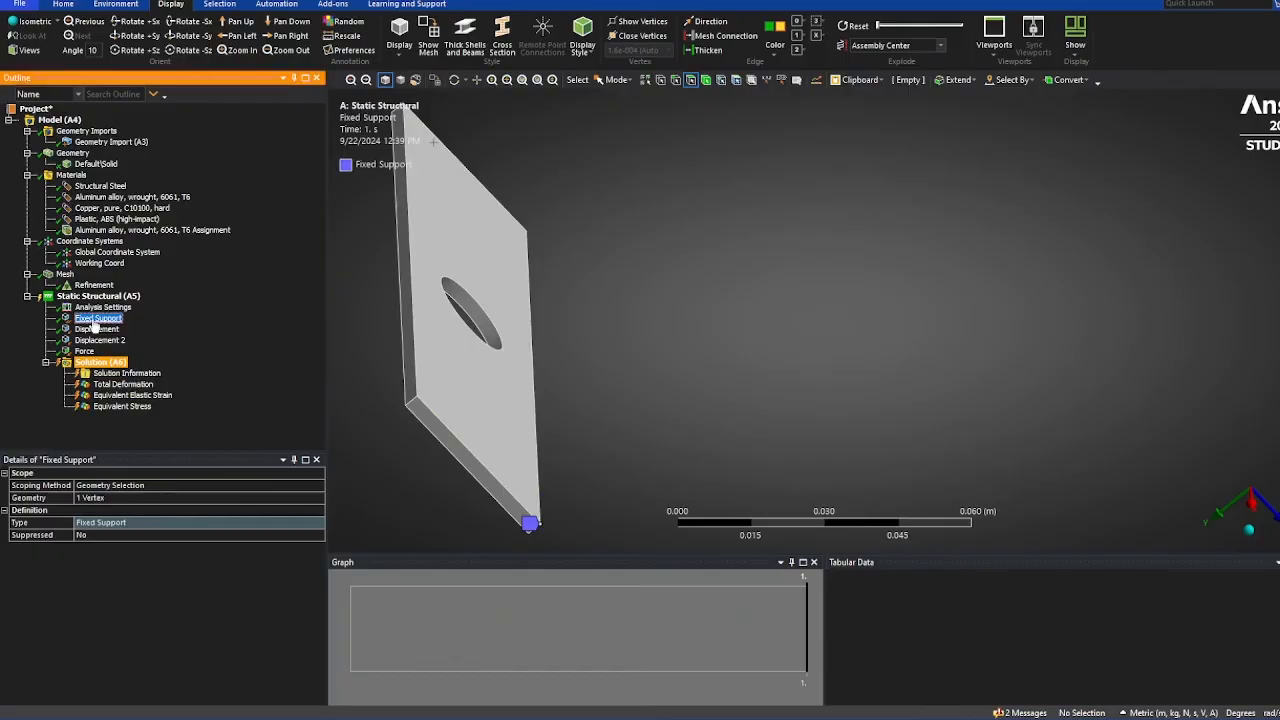
left_click(100, 330)
- Change the coordinate system of Displacement 2 from the global system to Working Coord
left_click(111, 341)
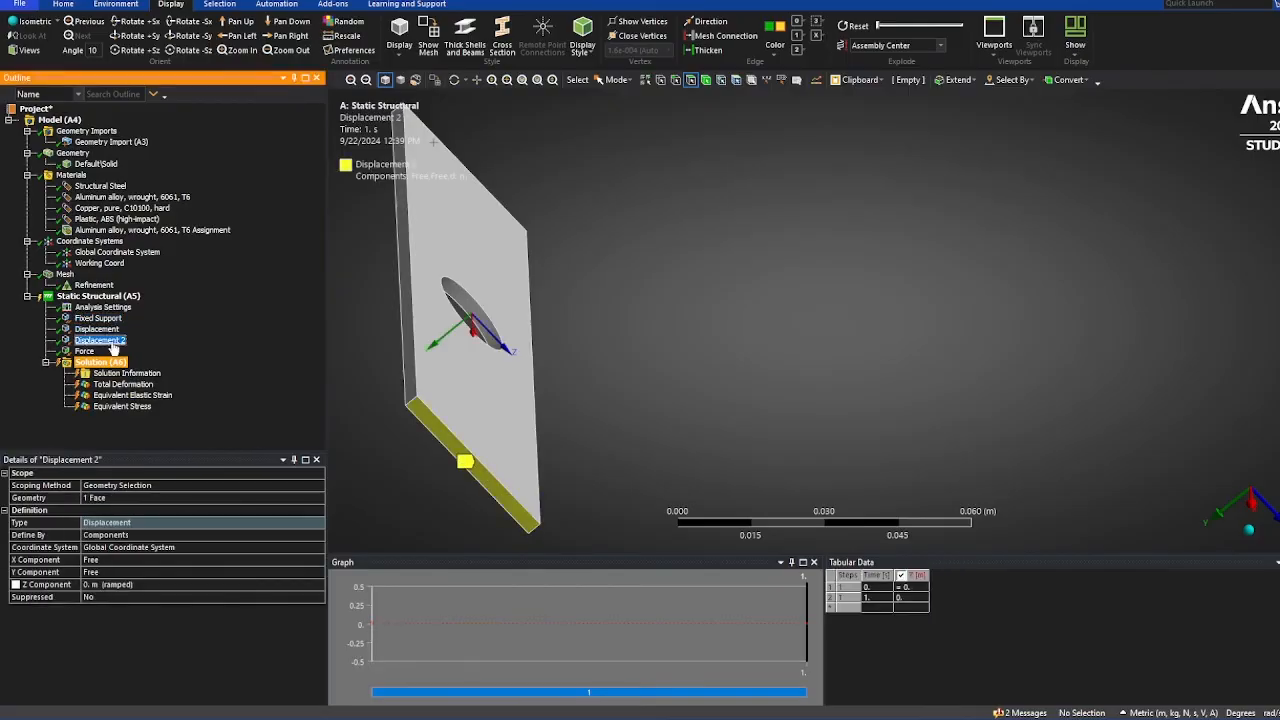
left_click(181, 546)
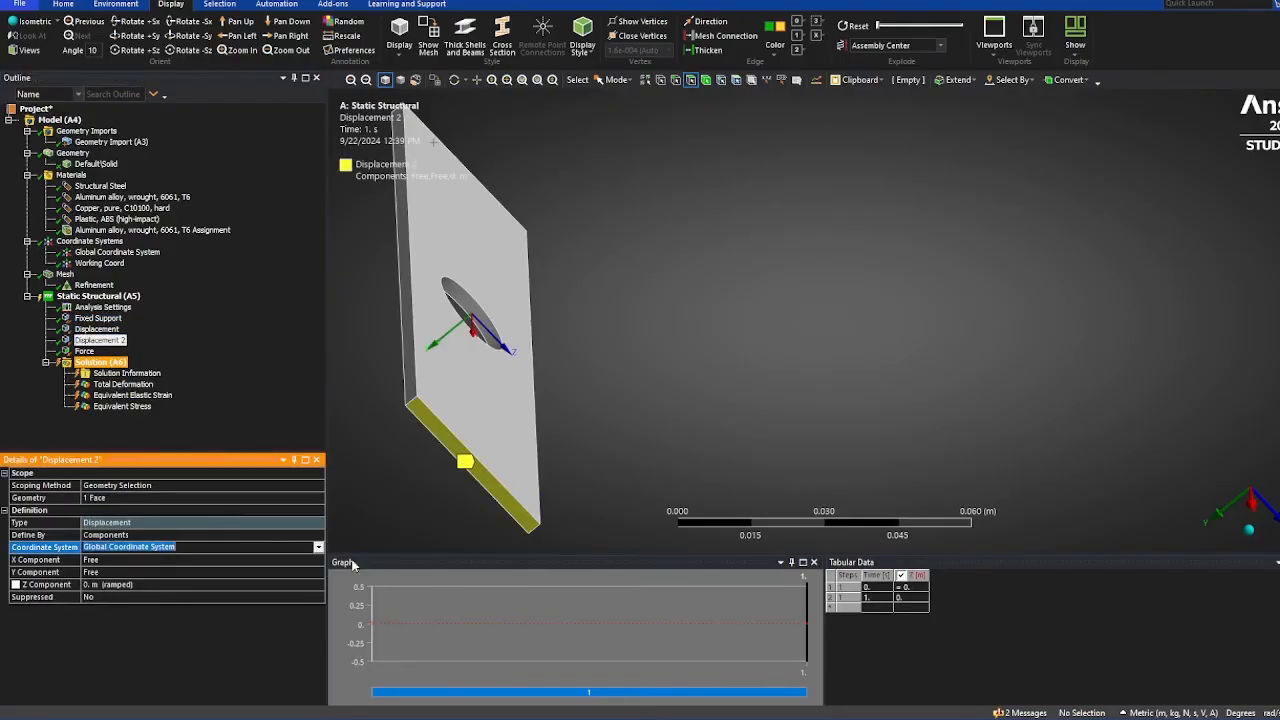
left_click(318, 547)
left_click(258, 567)
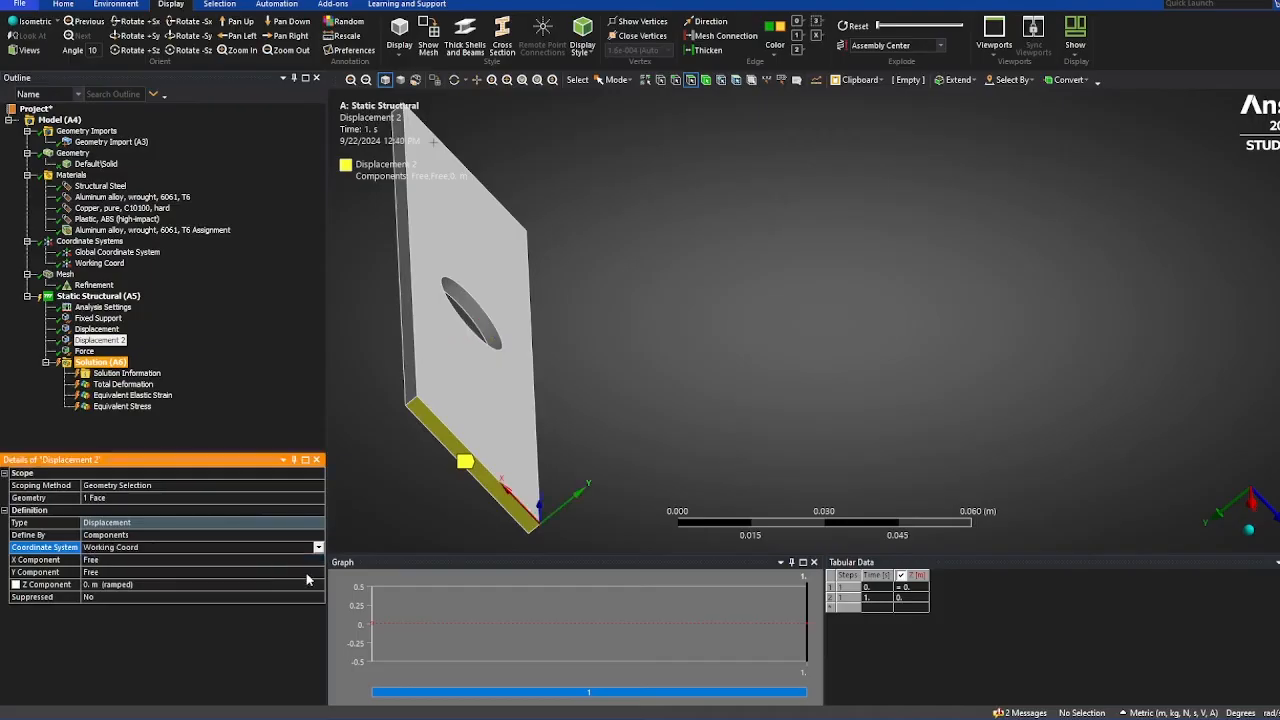
left_click(171, 339)
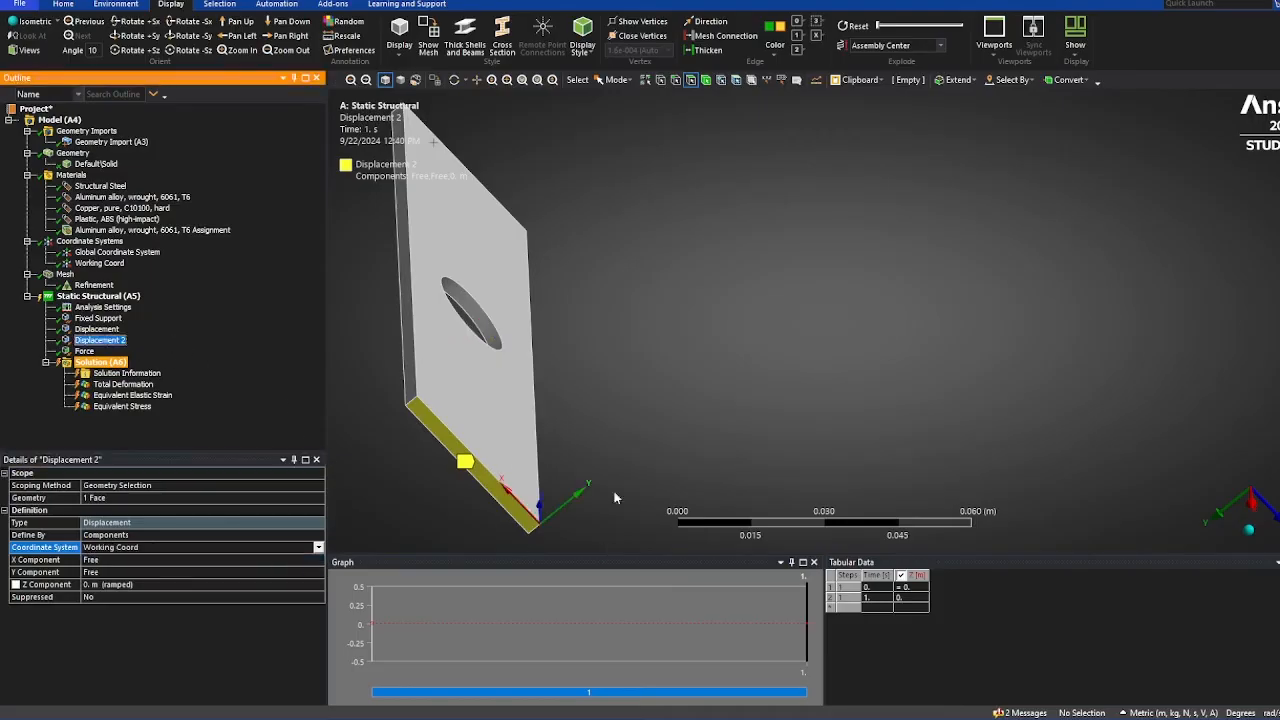
- Solve the static structural analysis with the corrected Displacement 2 support
right_click(80, 362)
left_click(161, 387)
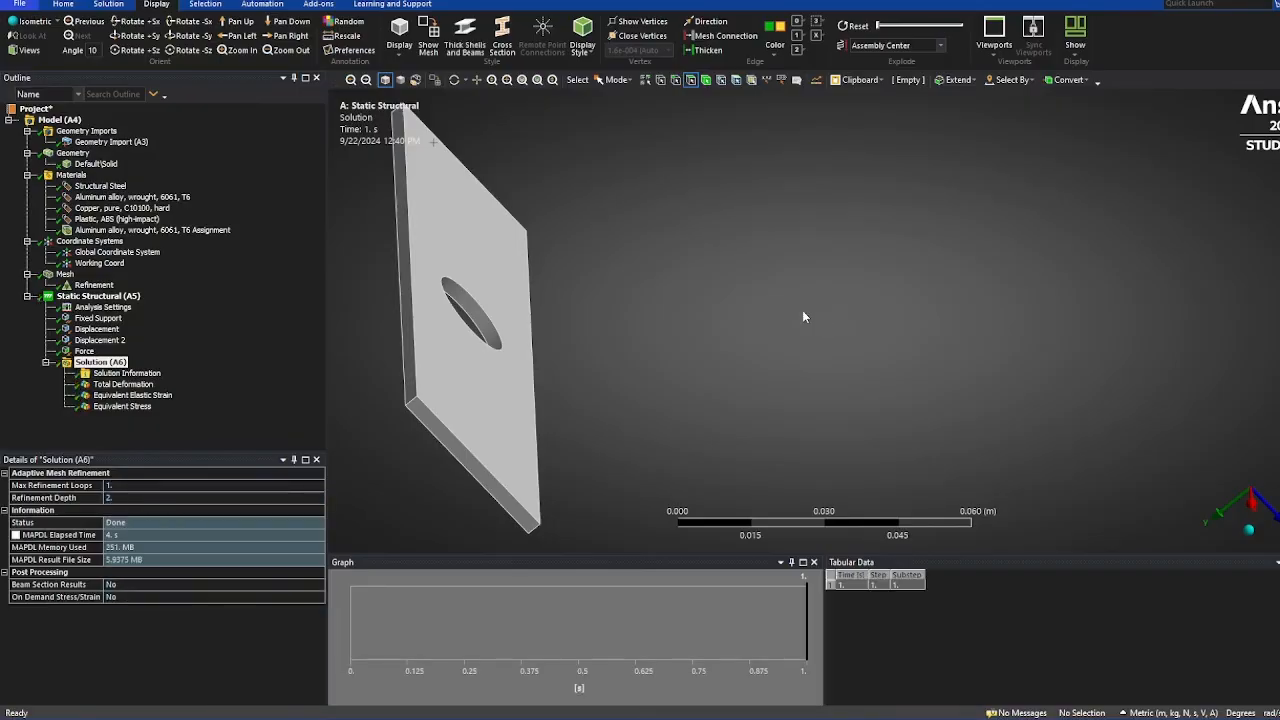
middle_click_drag(457, 286, 390, 372)
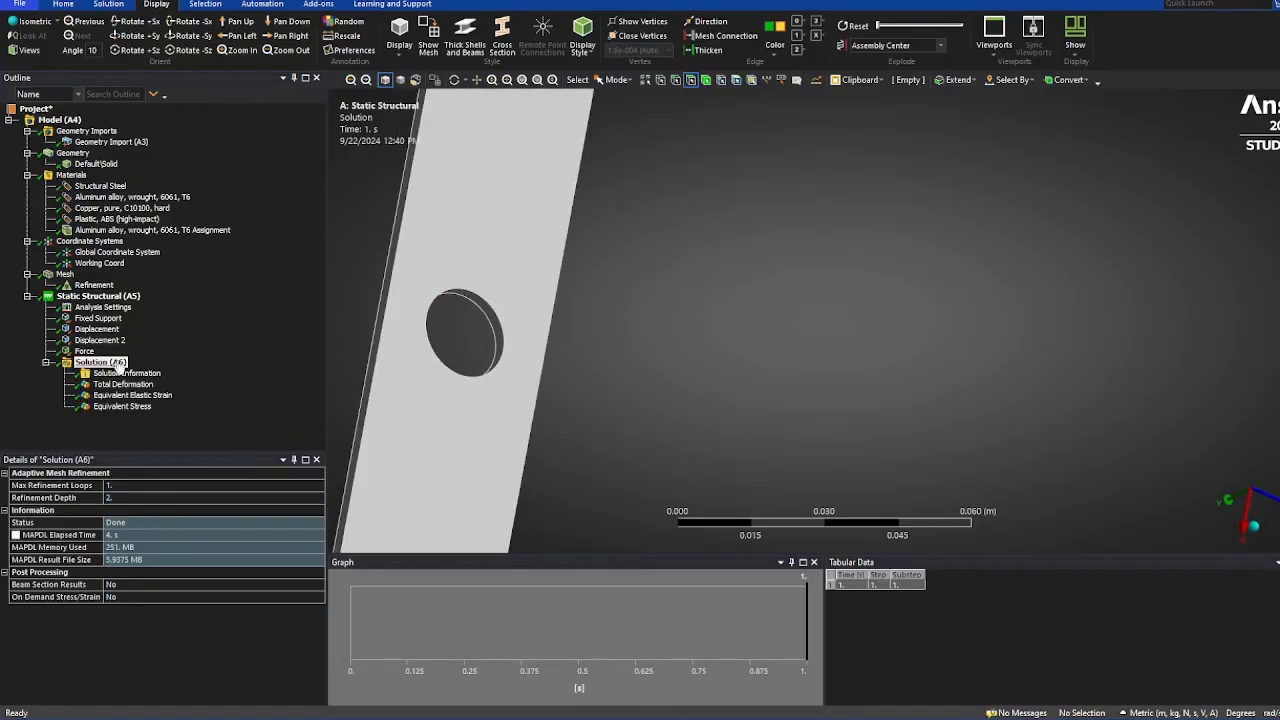
middle_click_drag(537, 345, 438, 342)
- Examine the Total Deformation and Equivalent Elastic Strain results over the full aluminum plate
left_click(112, 384)
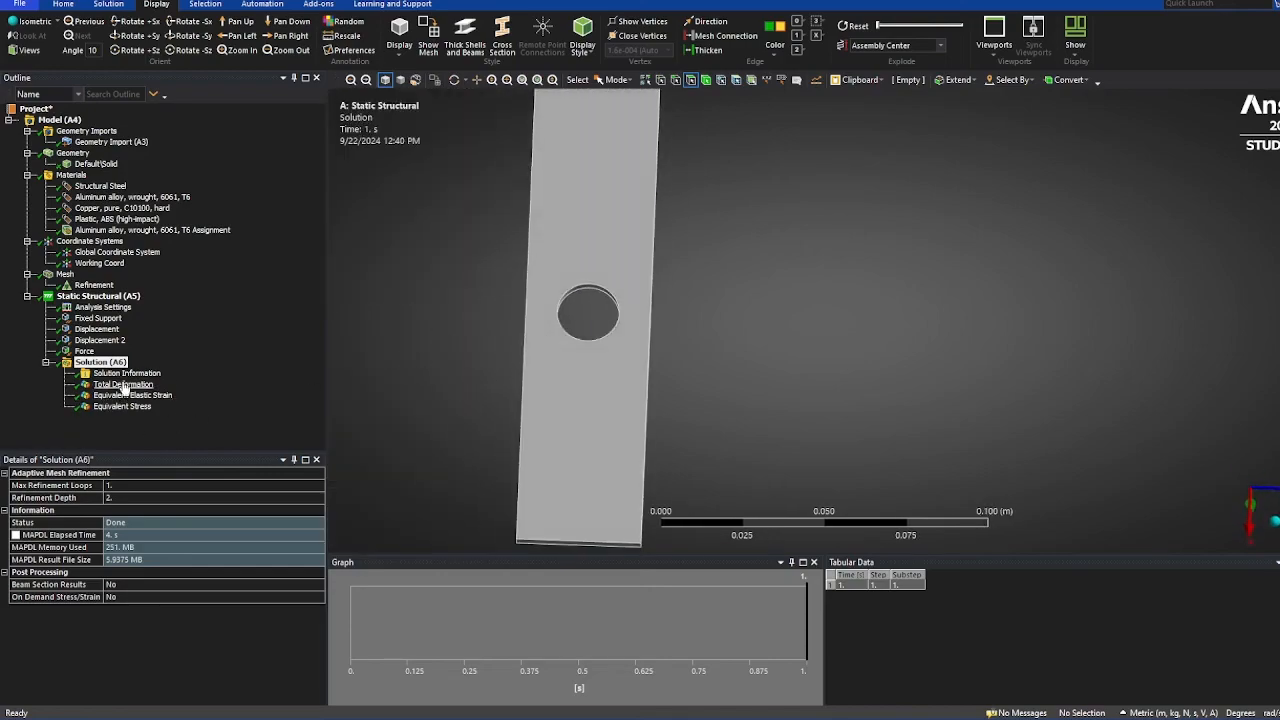
middle_click_drag(480, 247, 440, 216)
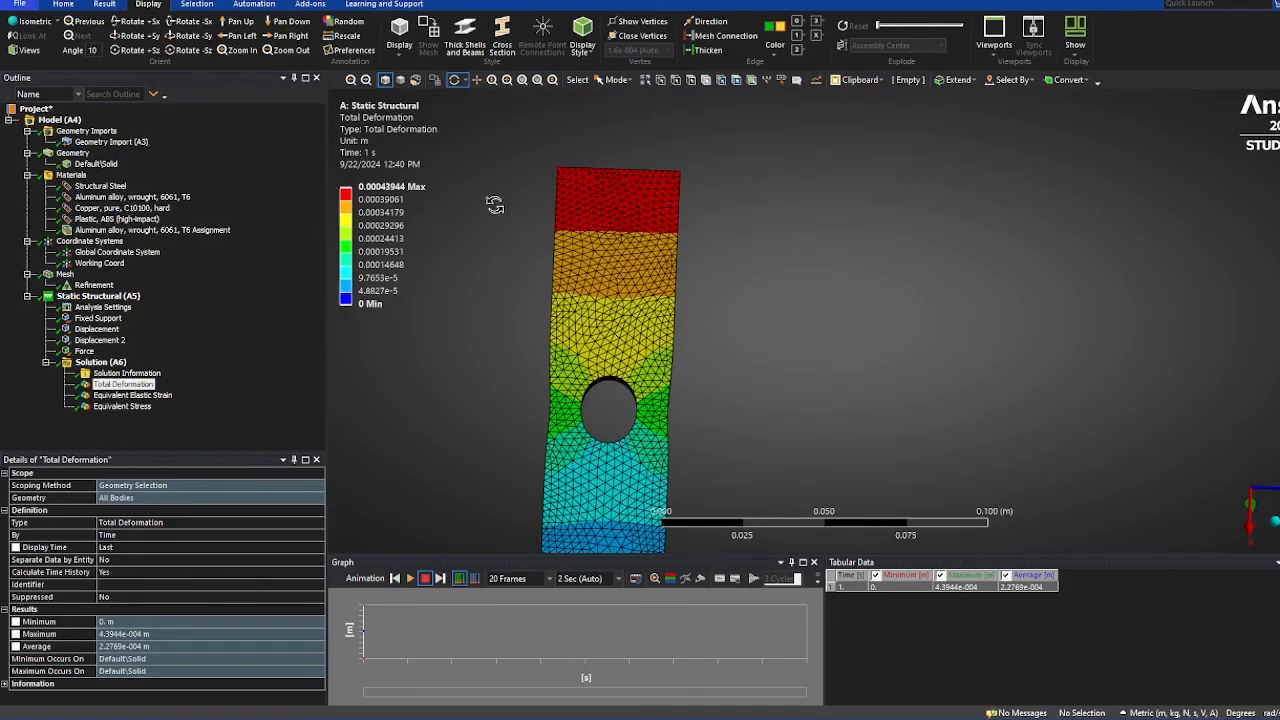
middle_click_drag(617, 497, 637, 363, "ctrl")
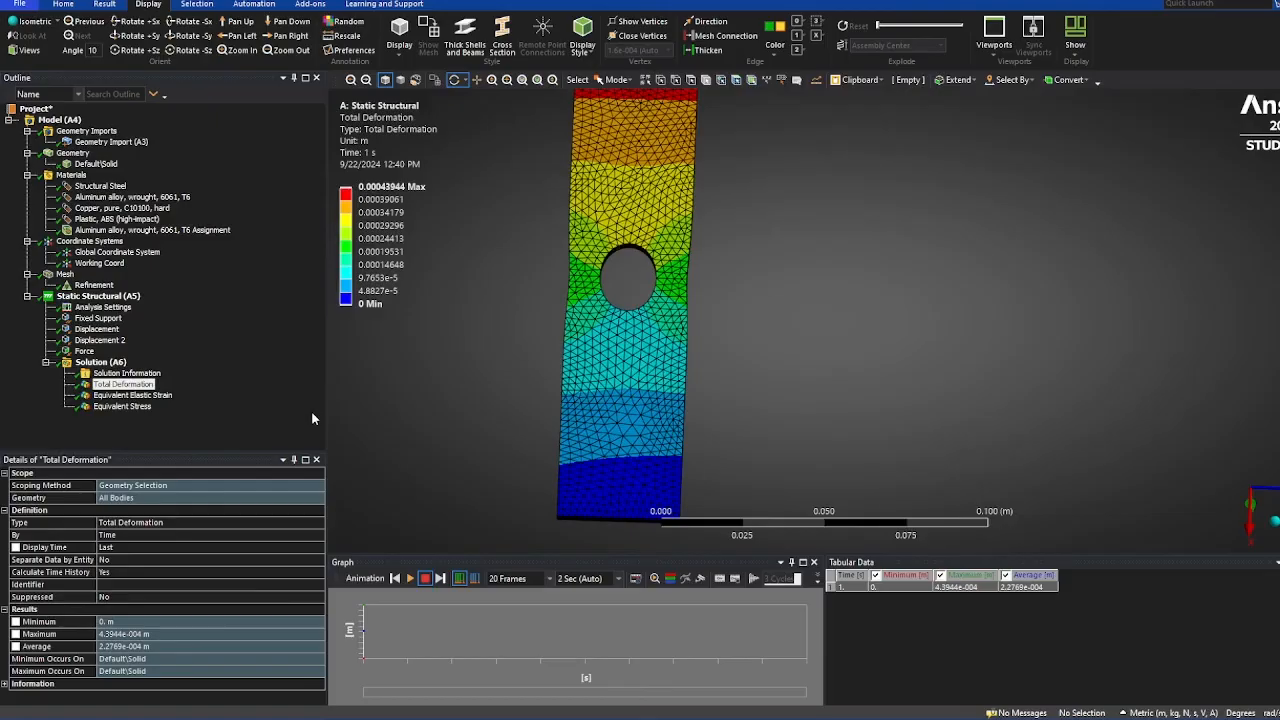
left_click(120, 395)
middle_click_drag(648, 245, 642, 303, "ctrl")
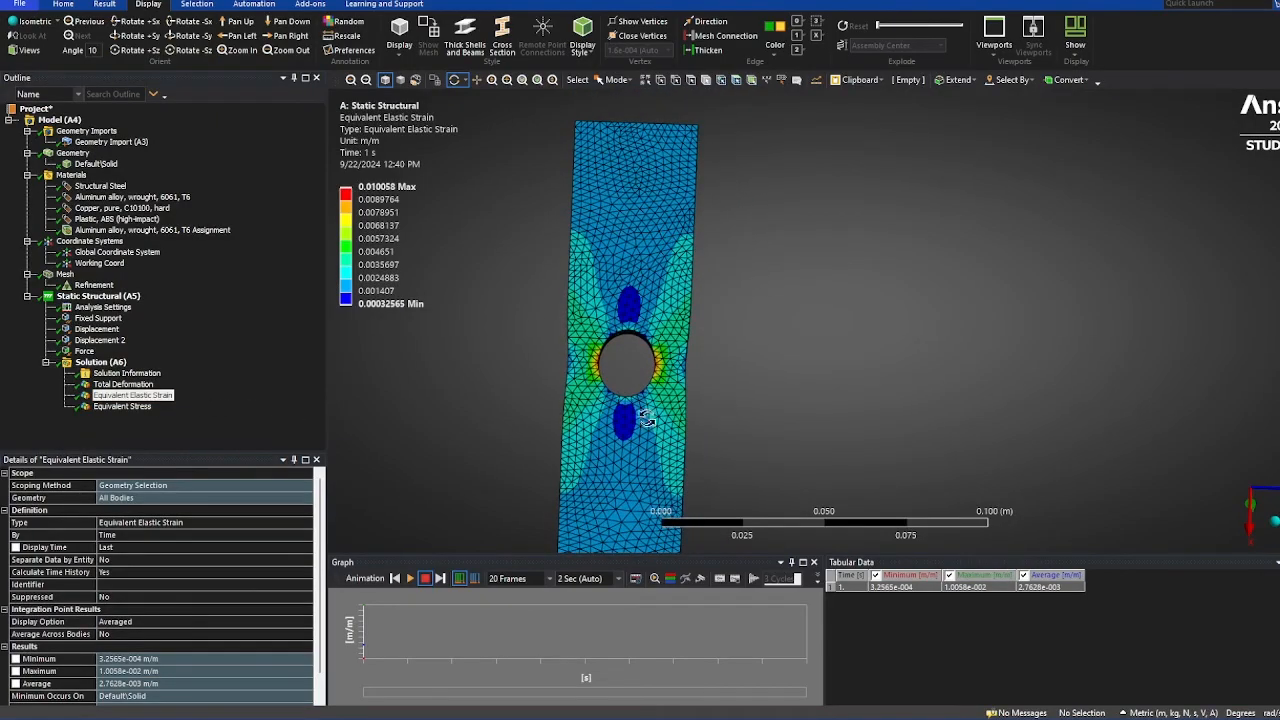
- Examine the Equivalent Stress distribution around the hole in the aluminum plate
left_click(122, 406)
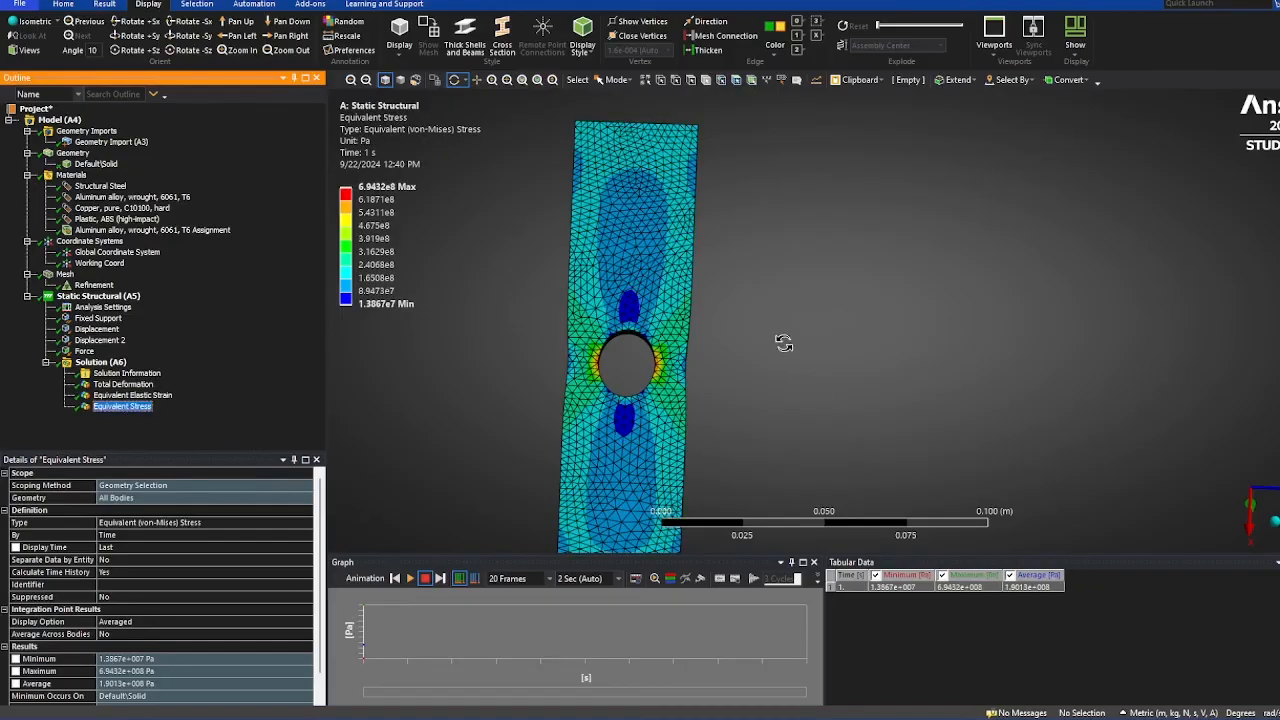
middle_click_drag(780, 340, 544, 350)
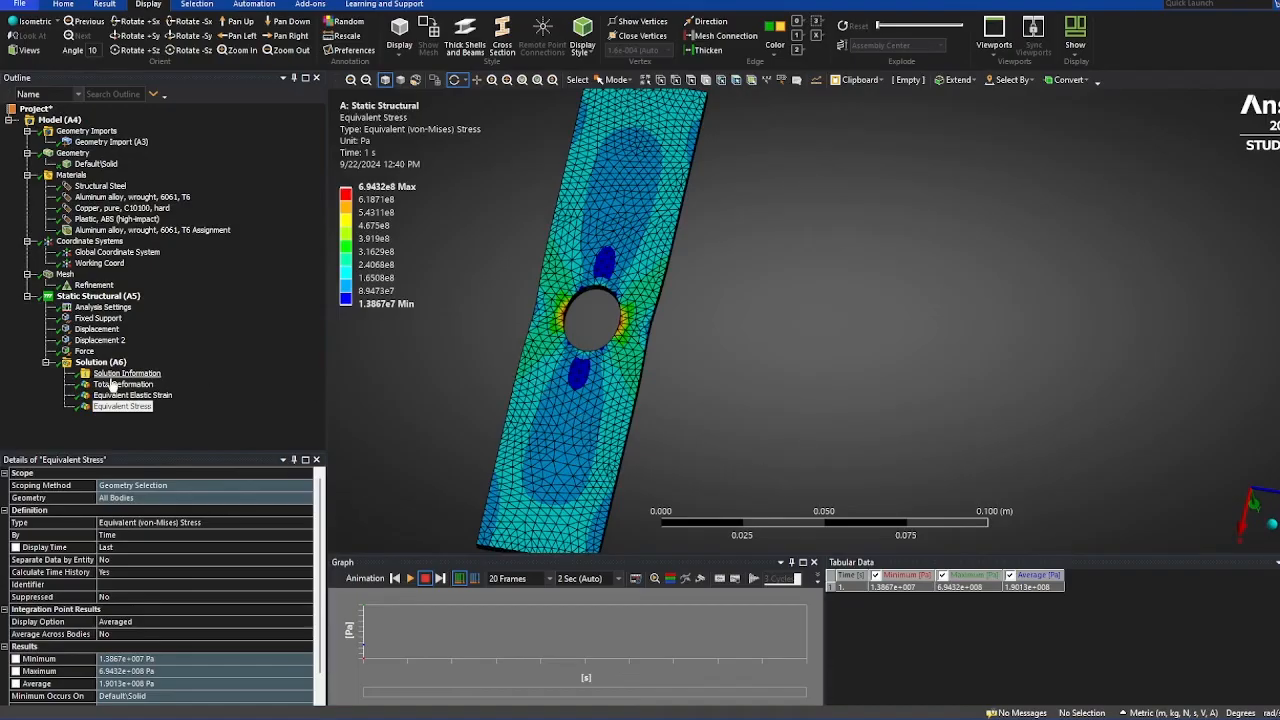
middle_click_drag(725, 405, 494, 423)
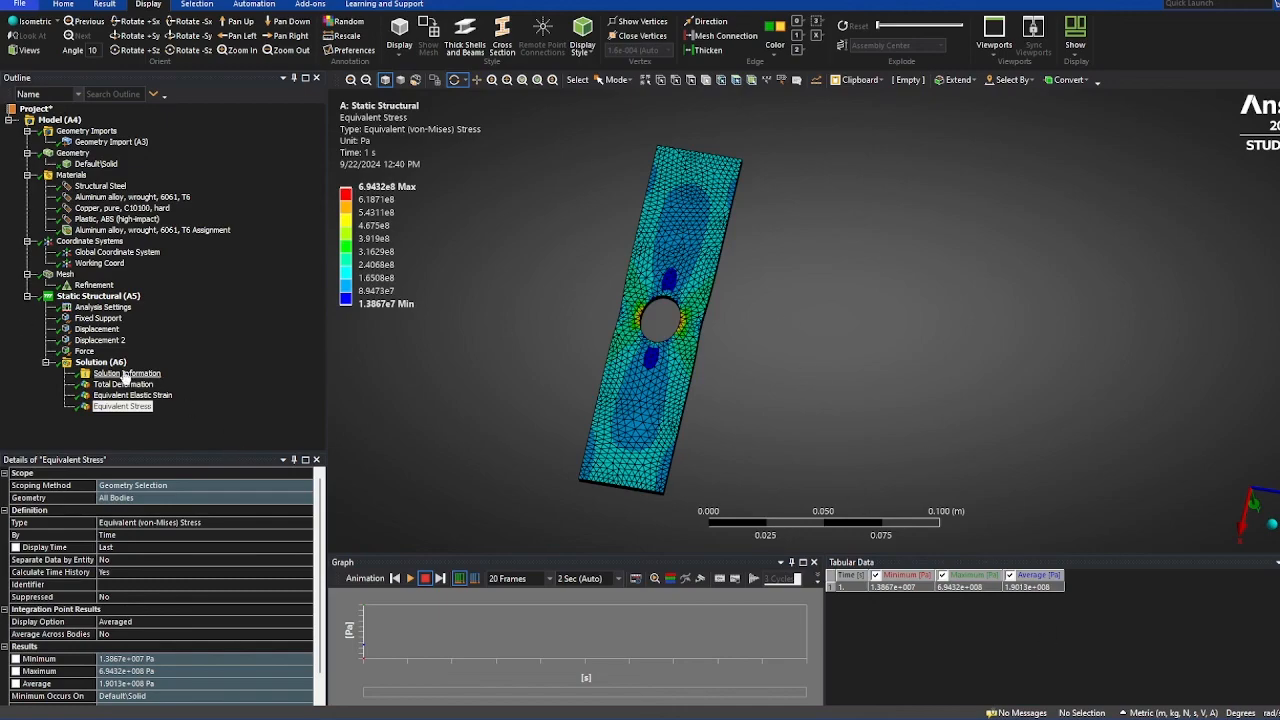
left_click(474, 368)
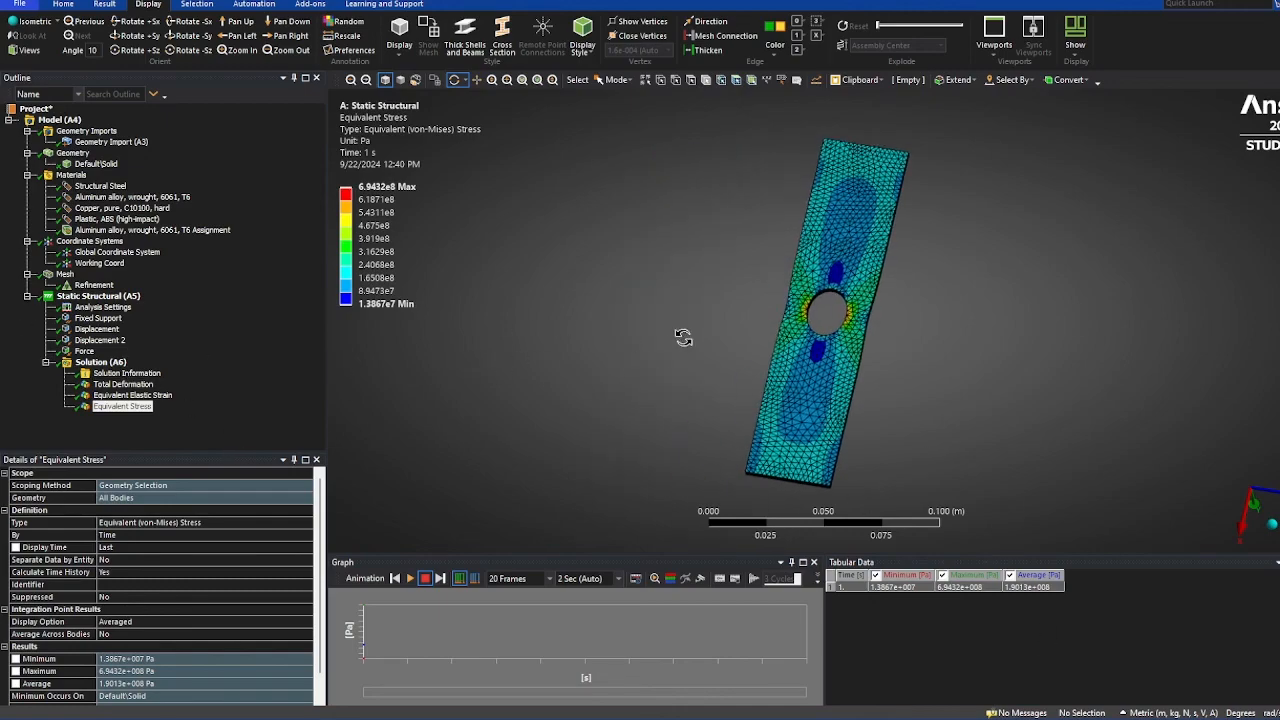
left_click(90, 352)
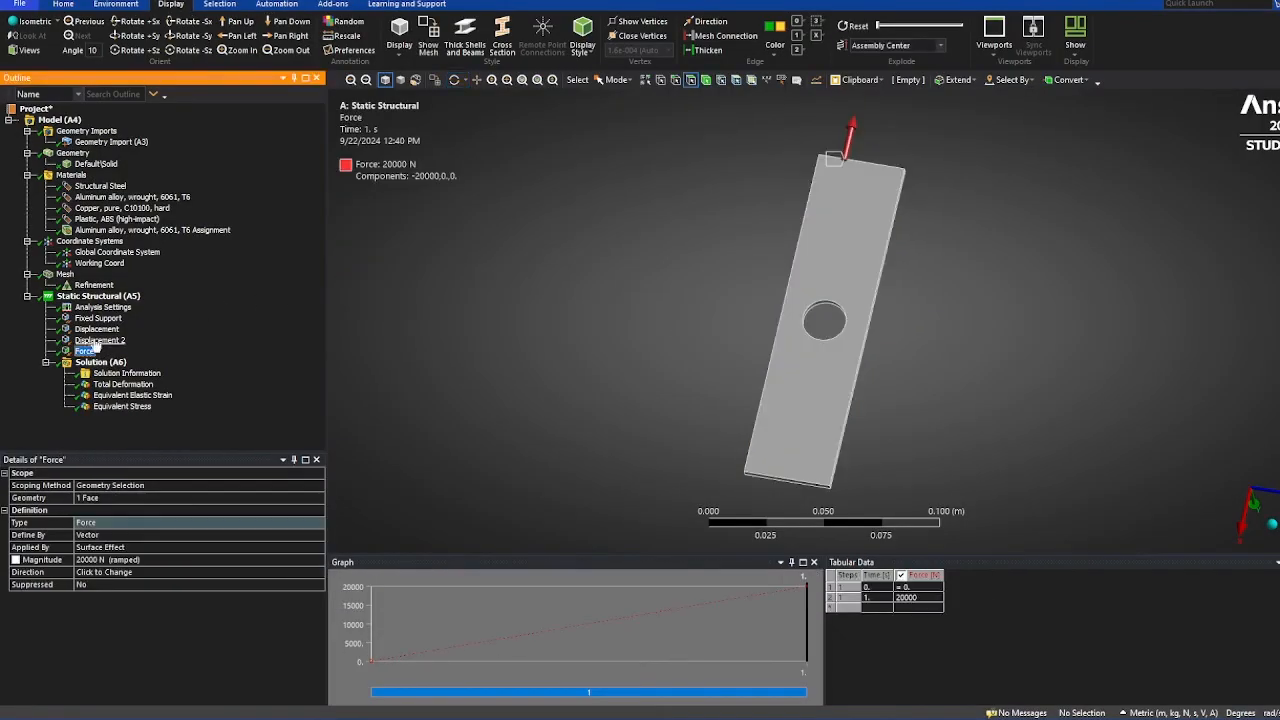
left_click(99, 340)
left_click(95, 330, "ctrl")
left_click(97, 318, "ctrl")
right_click(94, 319)
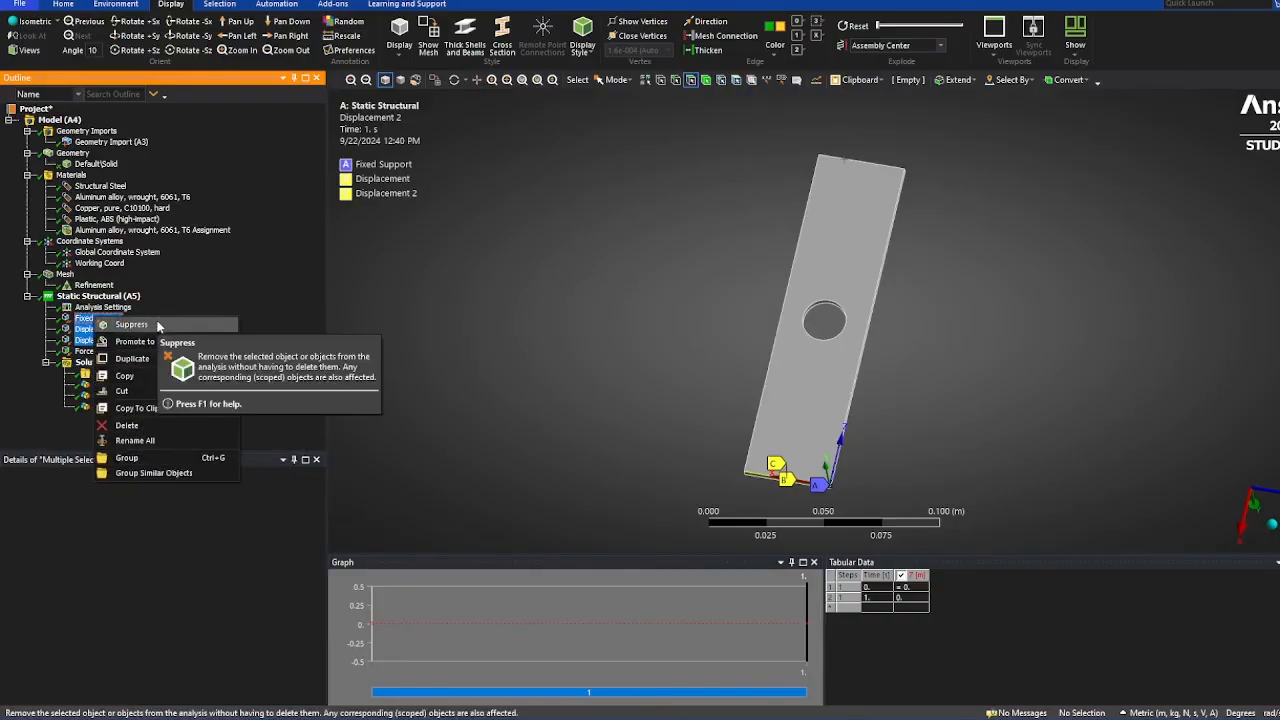
key("Escape")
- Change the plate's material assignment to Copper, pure, C10100, hard
right_click(167, 230)
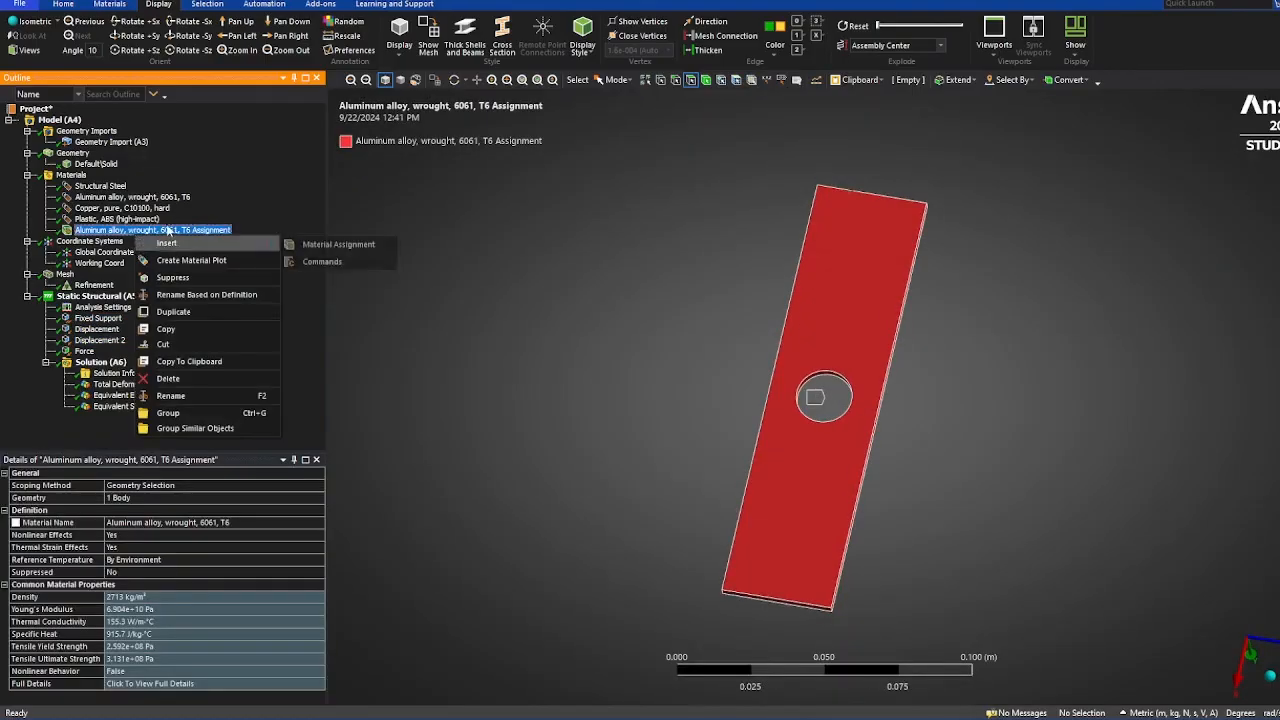
left_click(204, 522)
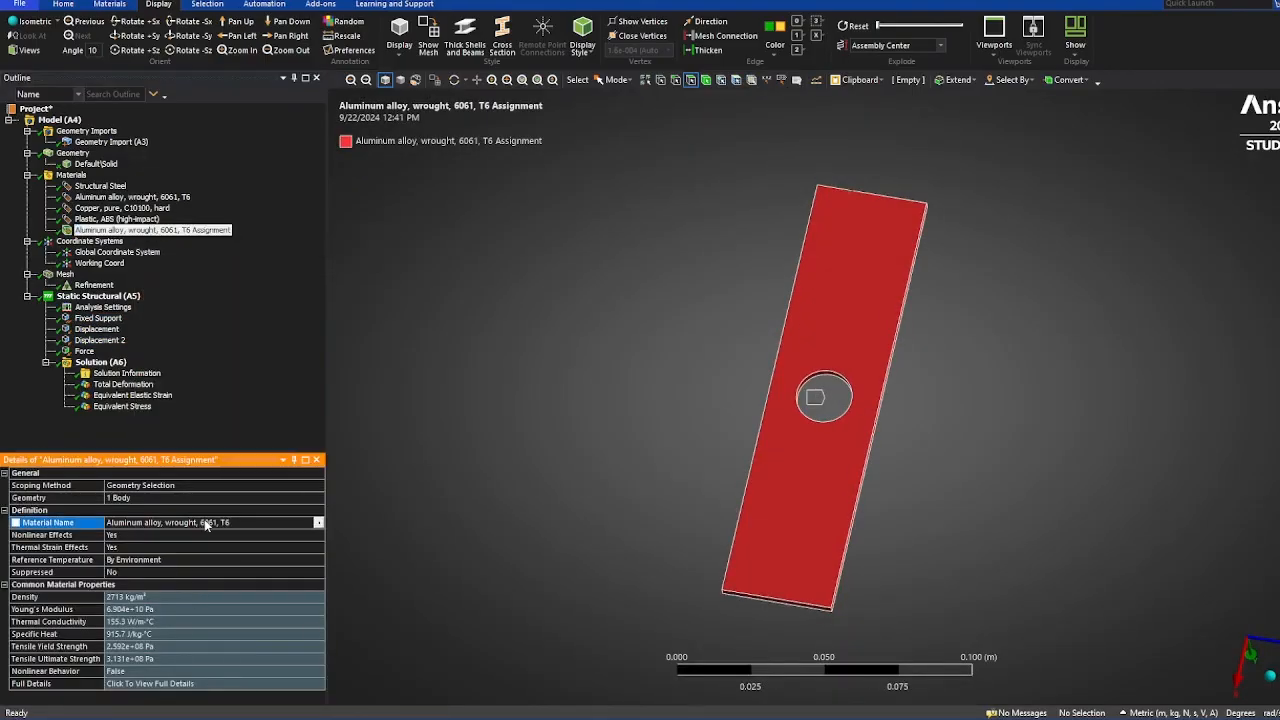
left_click(317, 523)
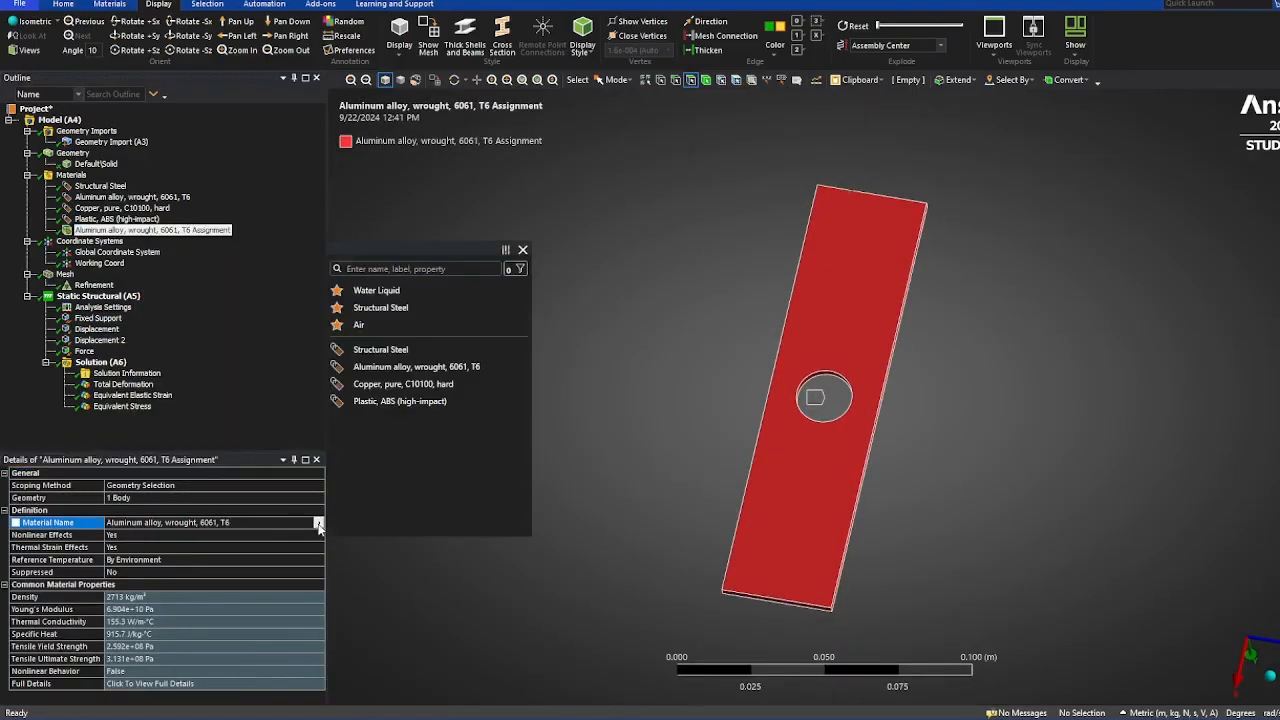
left_click(419, 385)
- Solve the analysis again with the copper material assigned to the plate
left_click(100, 362)
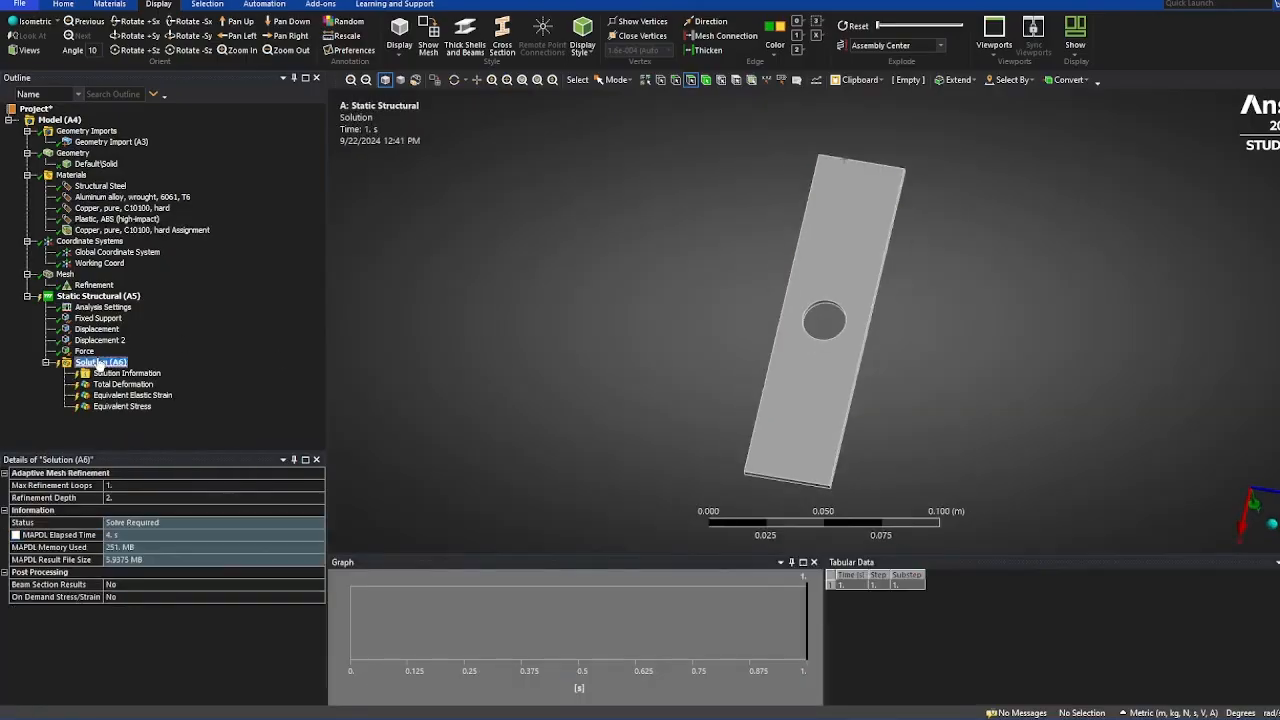
right_click(100, 362)
left_click(165, 379)
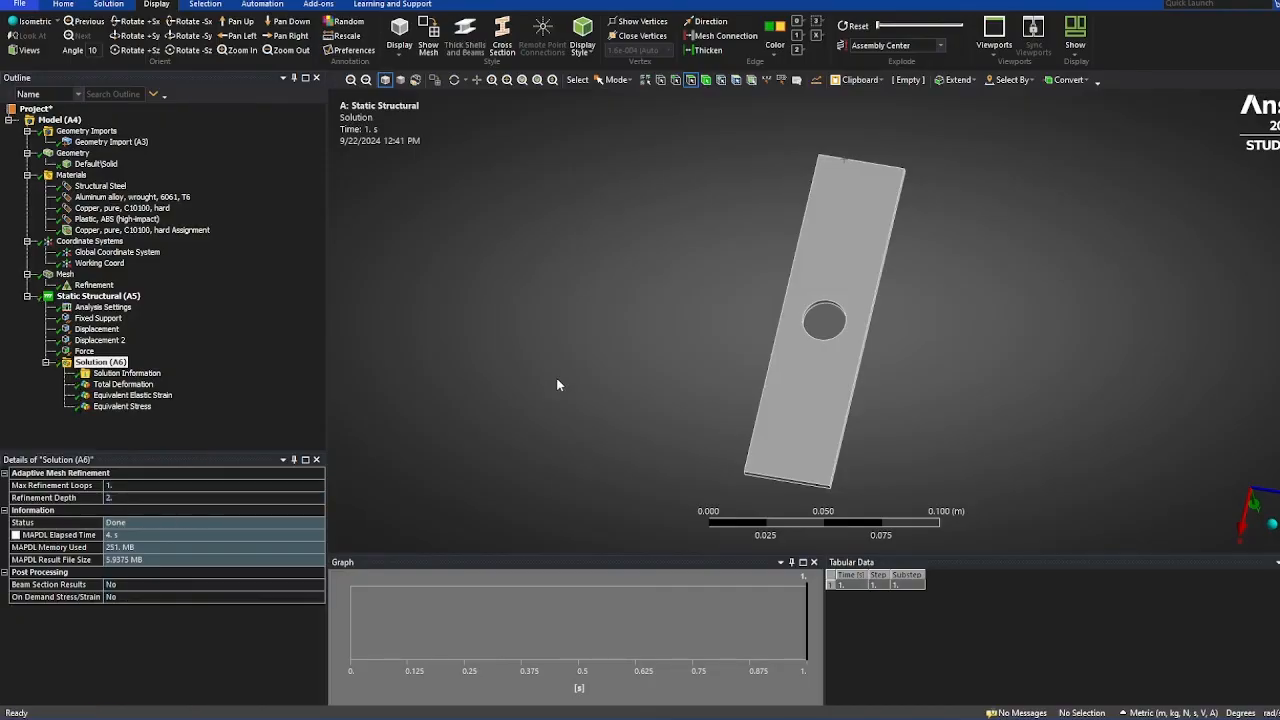
- Compare the Equivalent Stress, Equivalent Elastic Strain and Total Deformation results for the copper plate
left_click(122, 406)
left_click(130, 395)
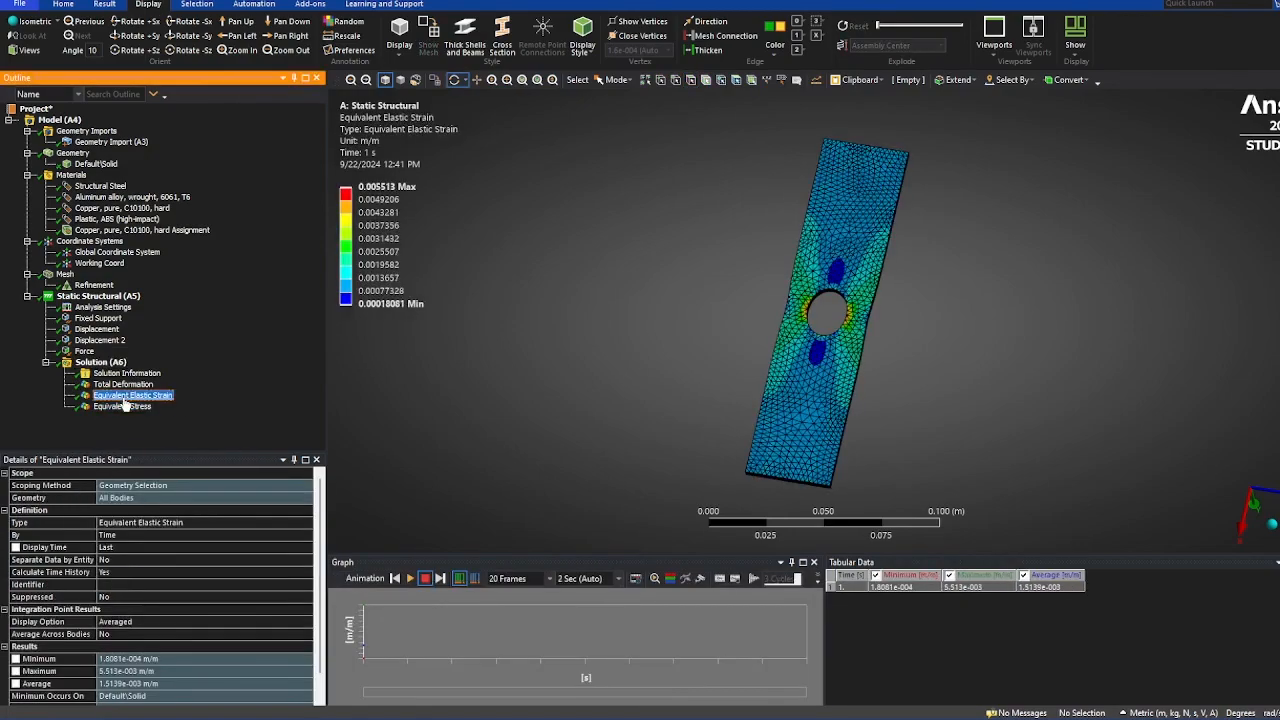
left_click(125, 386)
double_click(392, 200)
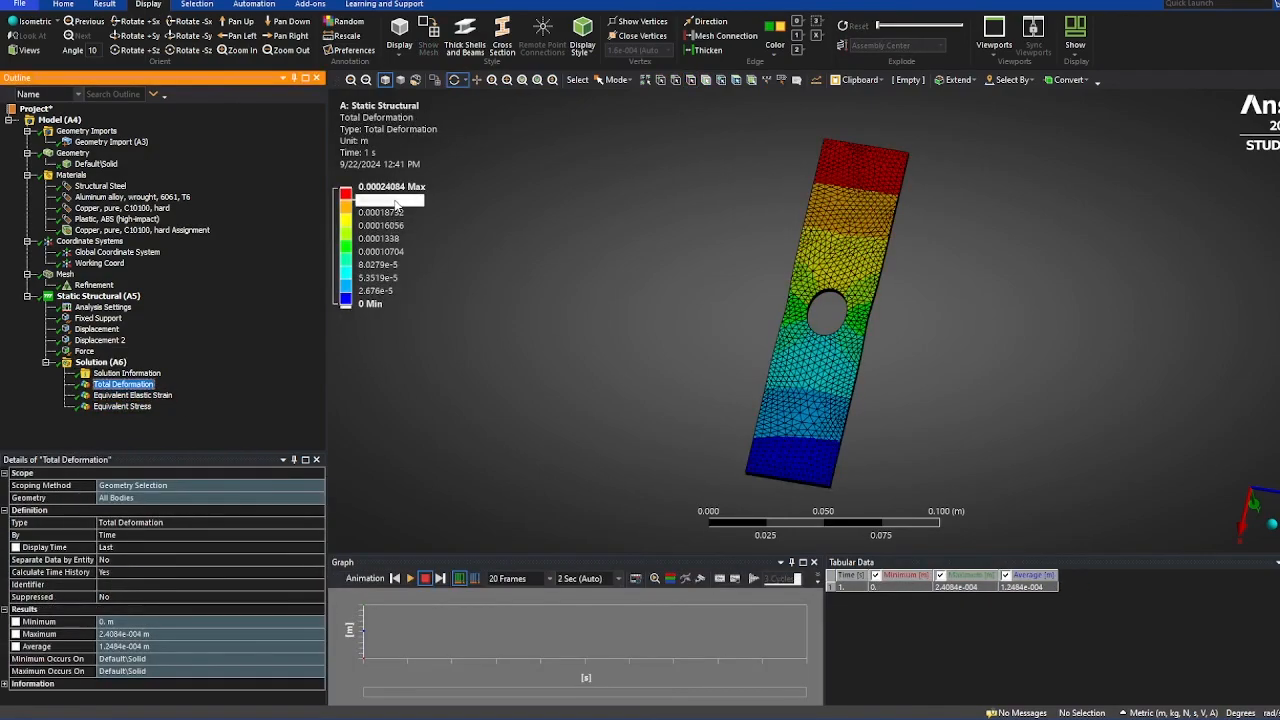
right_click(118, 233)
mouse_move(165, 236)
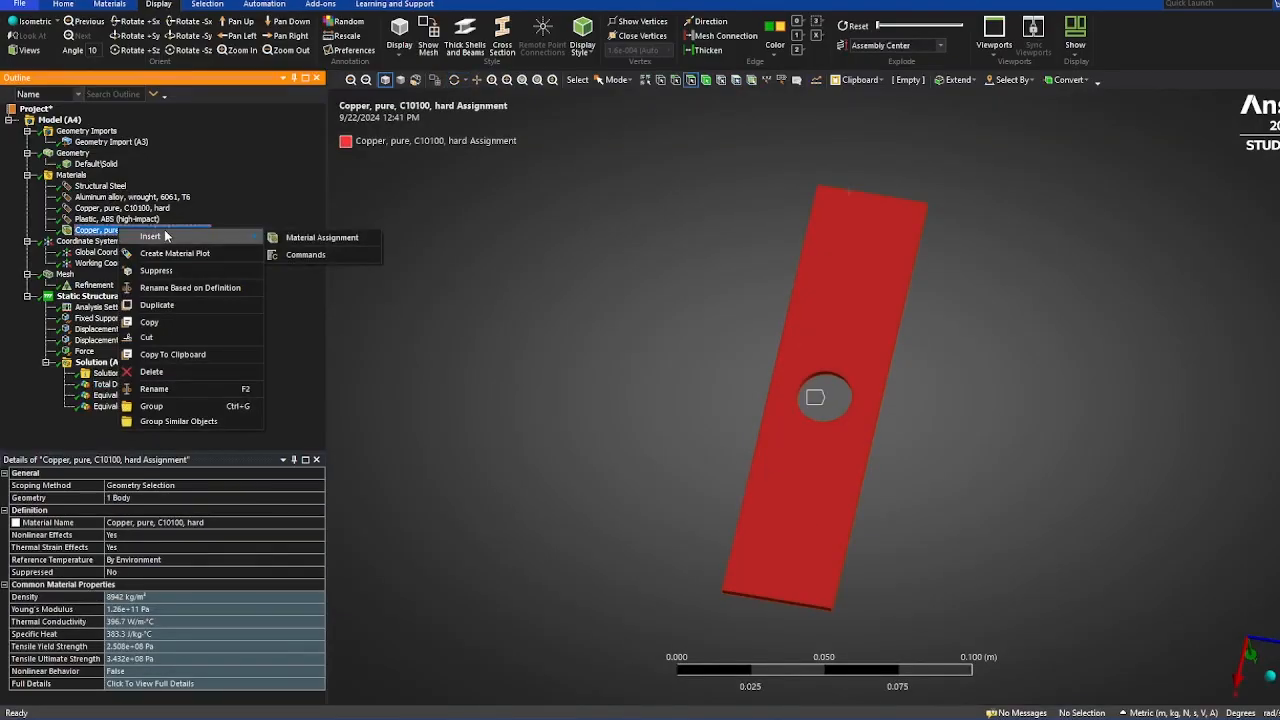
left_click(2, 198)
- Suppress the Fixed Support, Displacement and Displacement 2 supports together
left_click(103, 341)
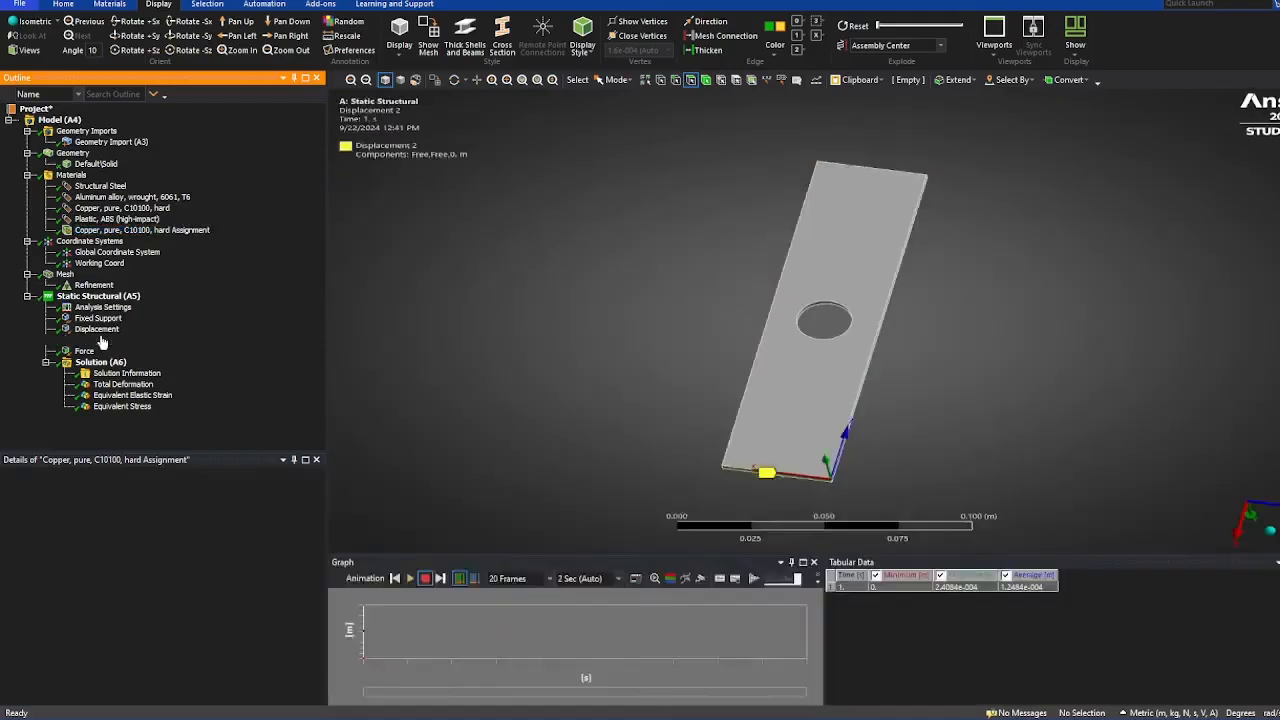
left_click(101, 321, "shift")
right_click(103, 327)
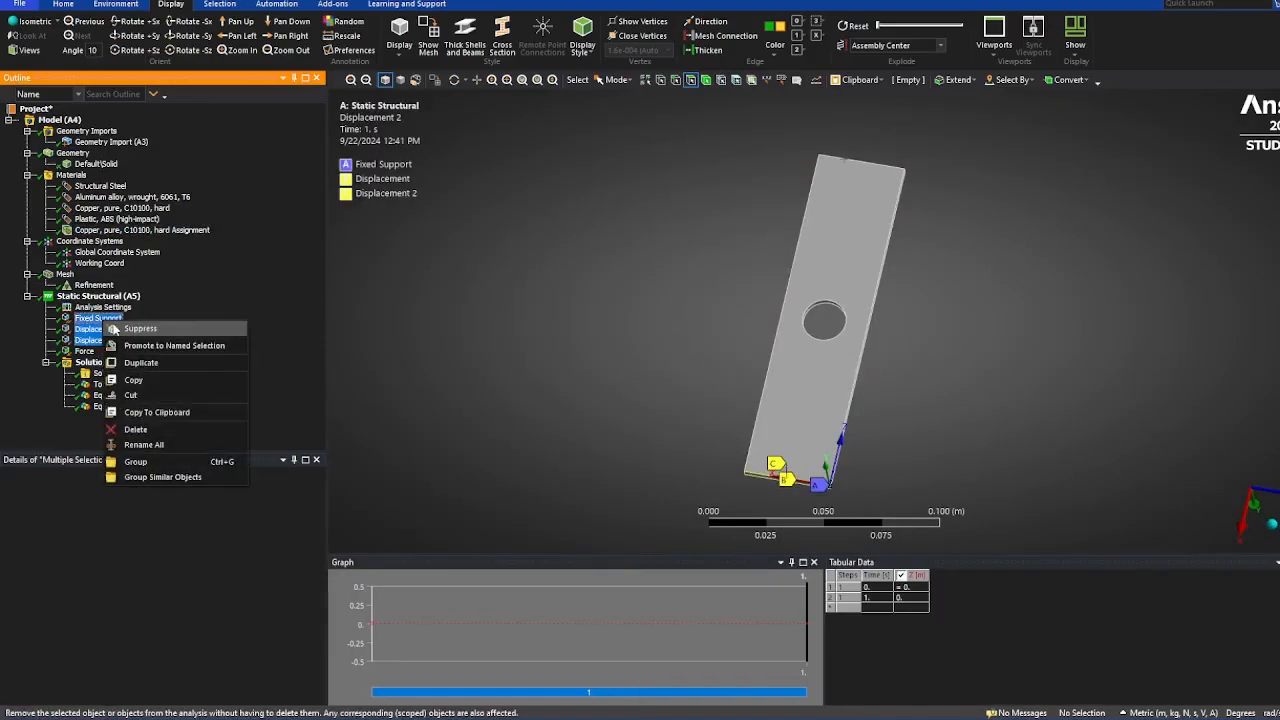
left_click(118, 333)
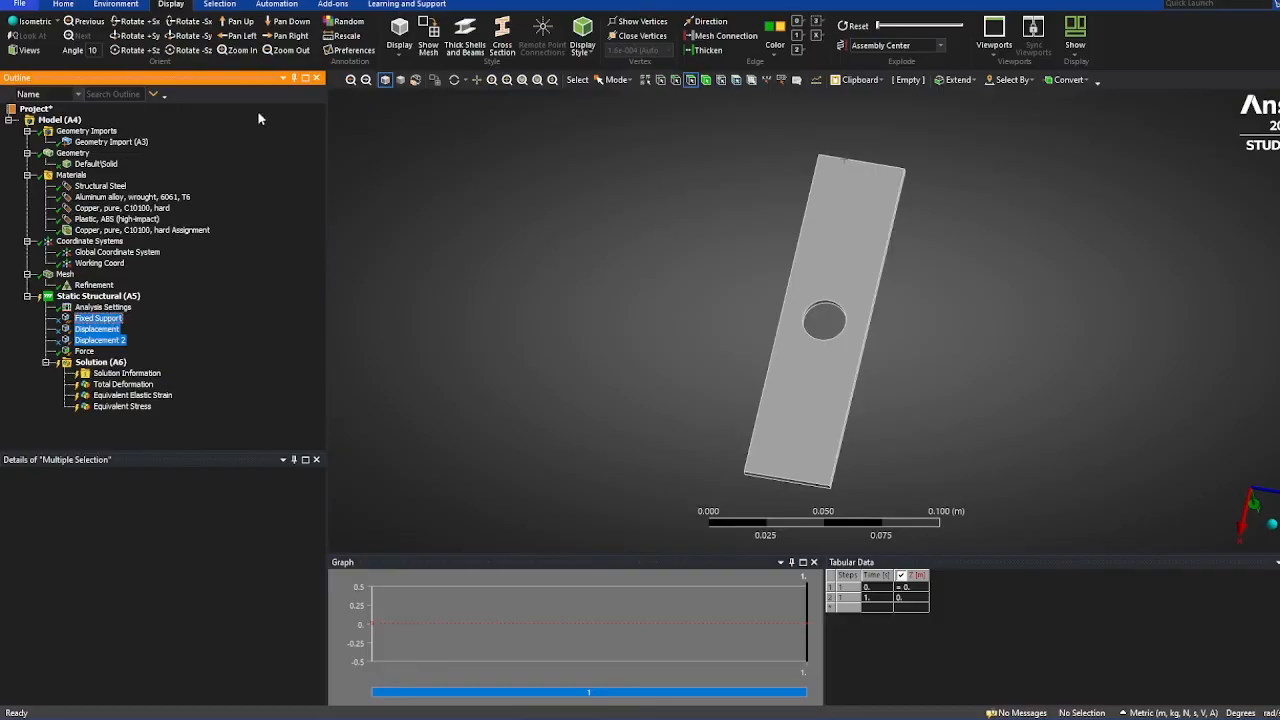
- Add a Fixed Support to the static structural analysis on the plate's end face opposite the force
scroll(795, 477, "down", 2)
left_click(98, 299)
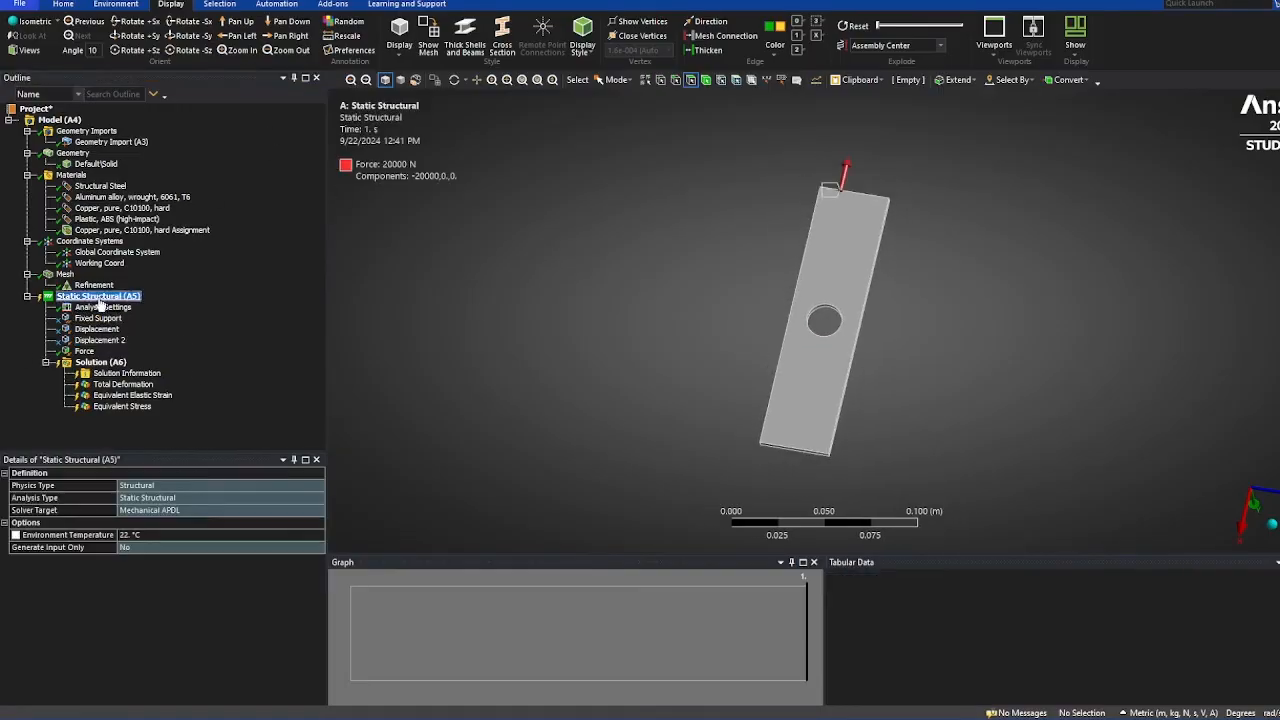
right_click(99, 302)
mouse_move(180, 306)
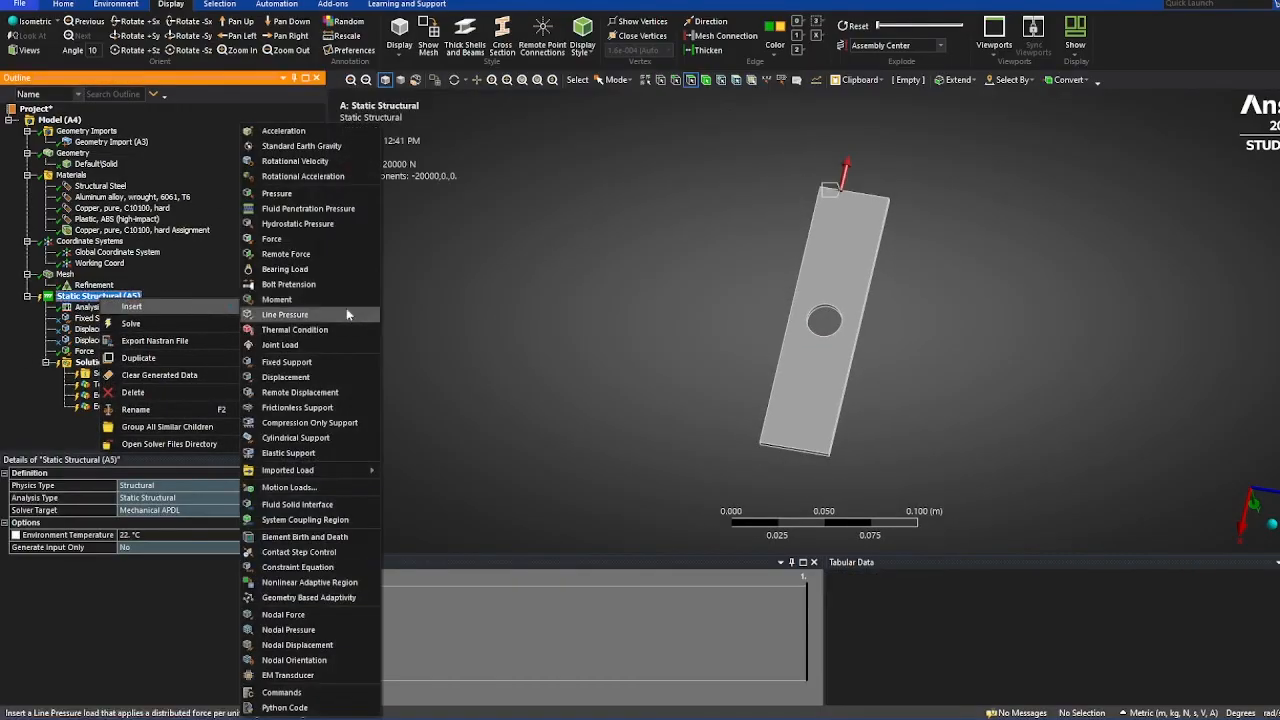
left_click(358, 366)
middle_click_drag(645, 425, 828, 355)
scroll(828, 354, "up", 2)
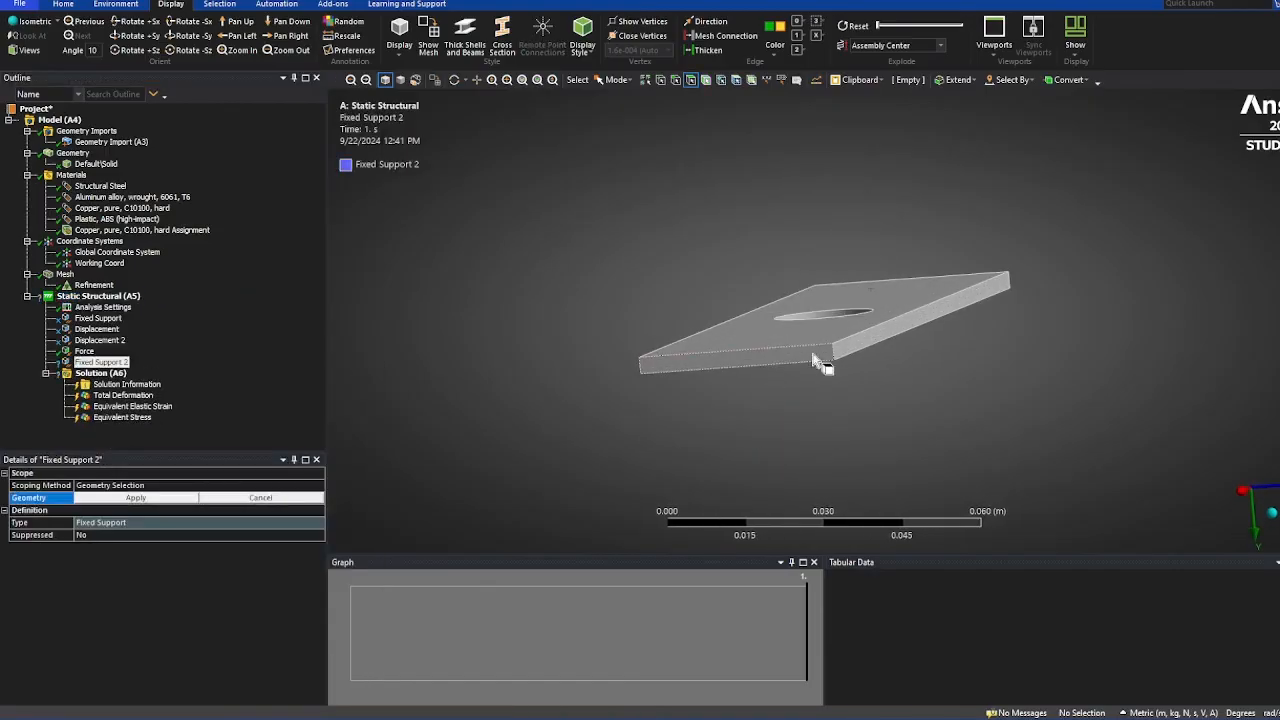
left_click(822, 362)
left_click(138, 497)
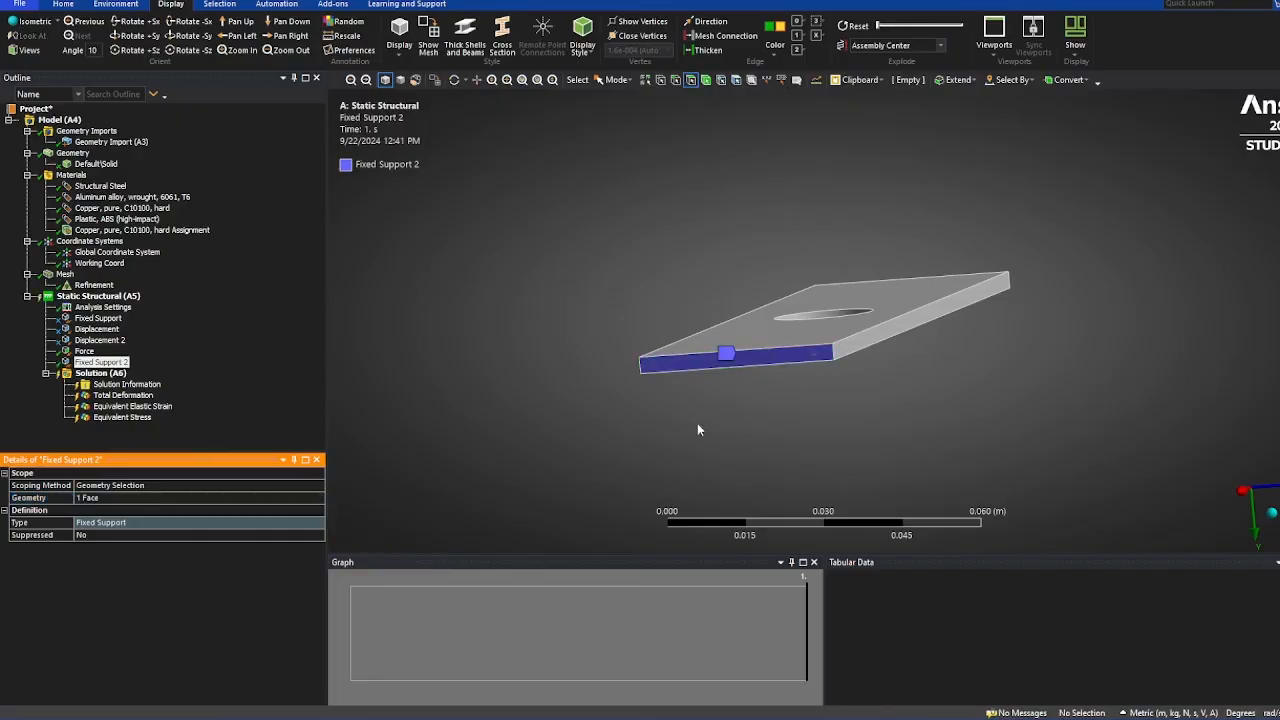
- Solve the analysis again with the new fixed support on the end face
middle_click_drag(697, 423, 701, 374)
scroll(706, 377, "down", 3)
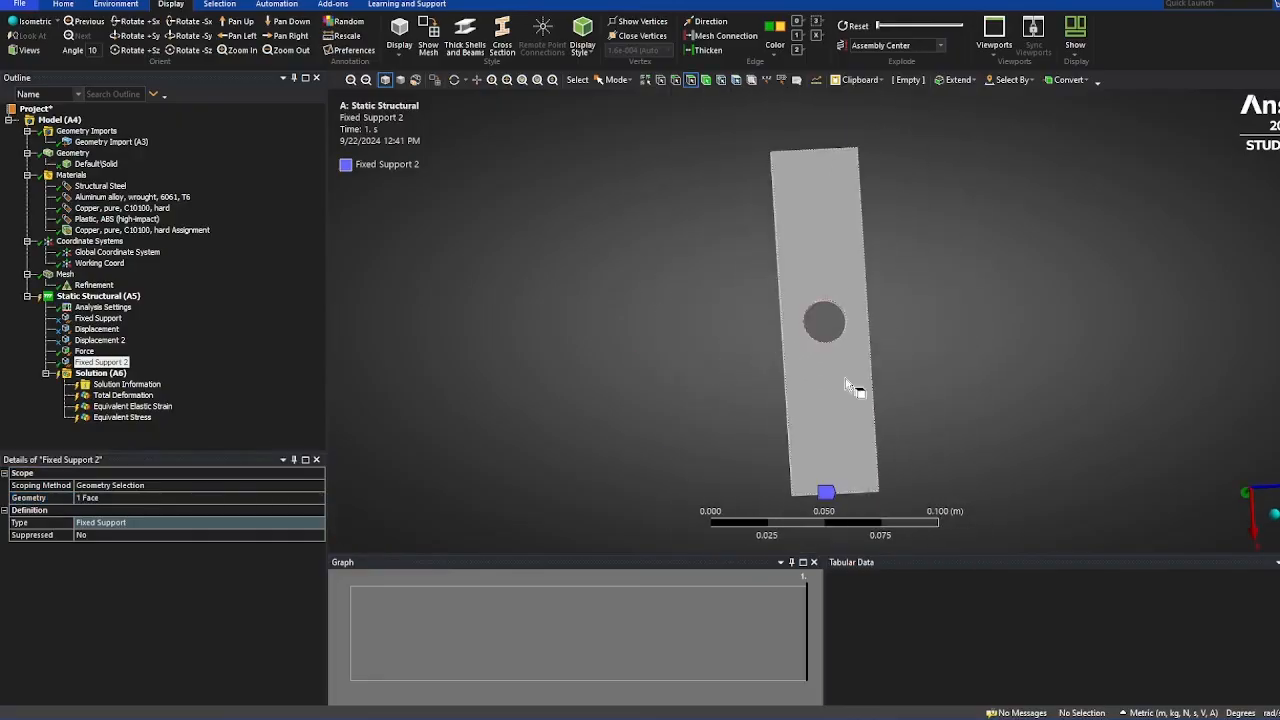
right_click(95, 376)
key("Escape")
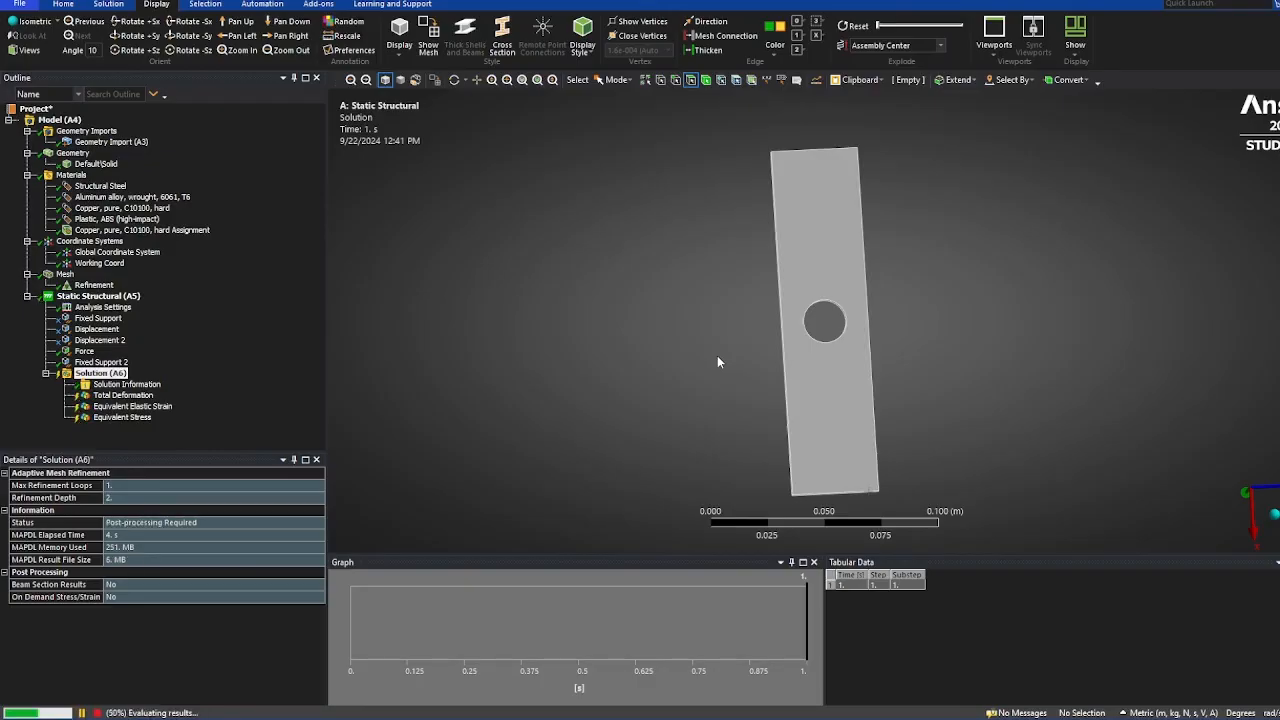
- Examine the Total Deformation, Equivalent Elastic Strain and Equivalent Stress results, looking closely at the fixed end and the hole
left_click(112, 396)
left_click(130, 406)
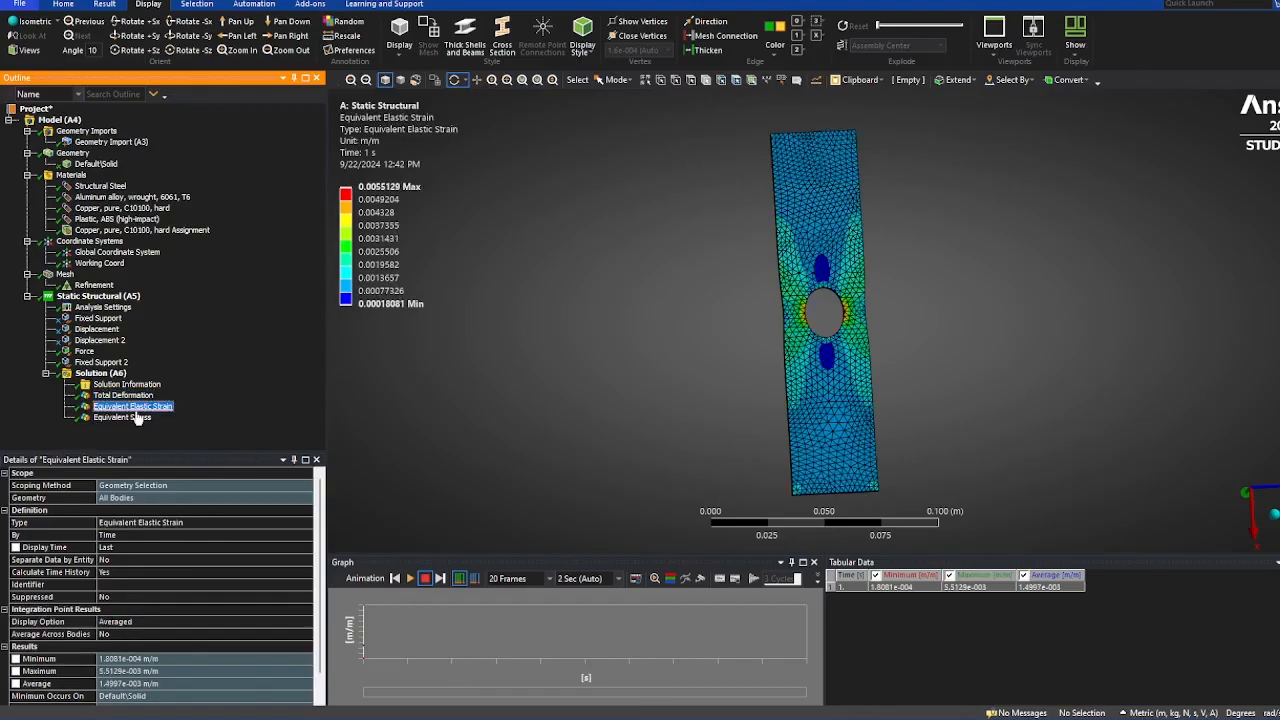
scroll(823, 465, "up", 3)
left_click_drag(823, 465, 760, 266)
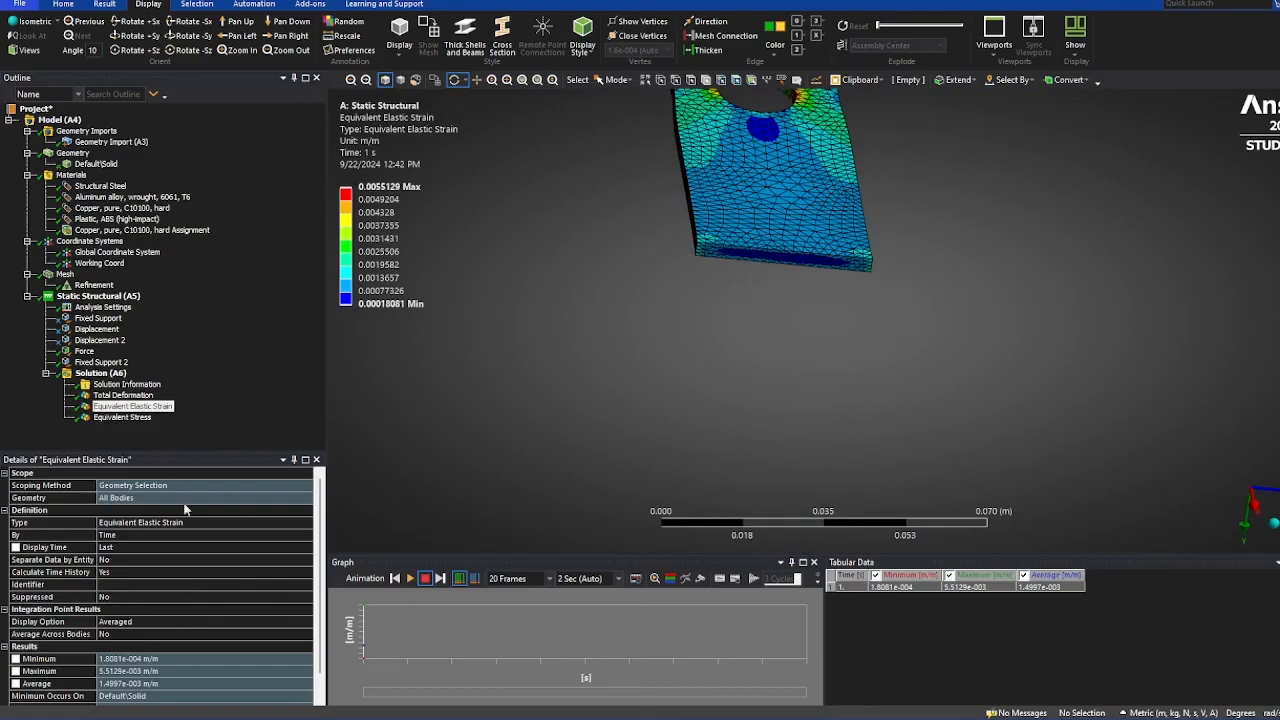
left_click(120, 417)
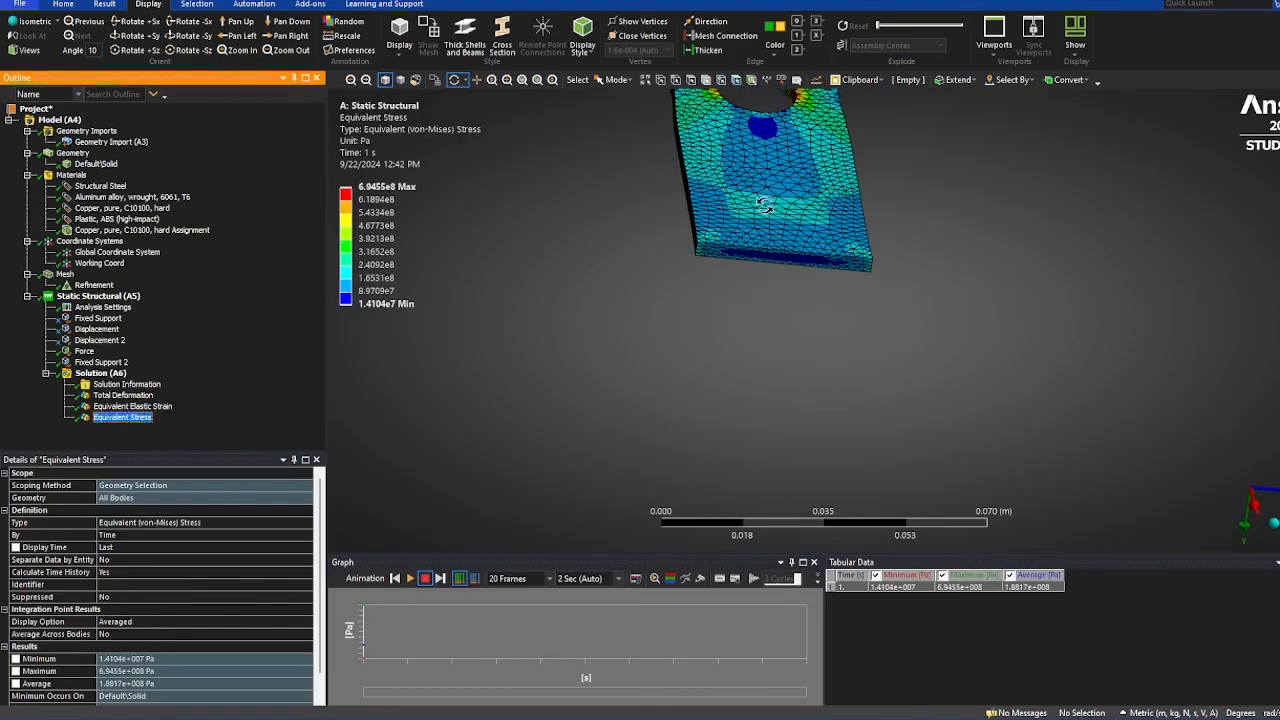
left_click_drag(757, 198, 696, 288)
left_click_drag(637, 317, 665, 334)
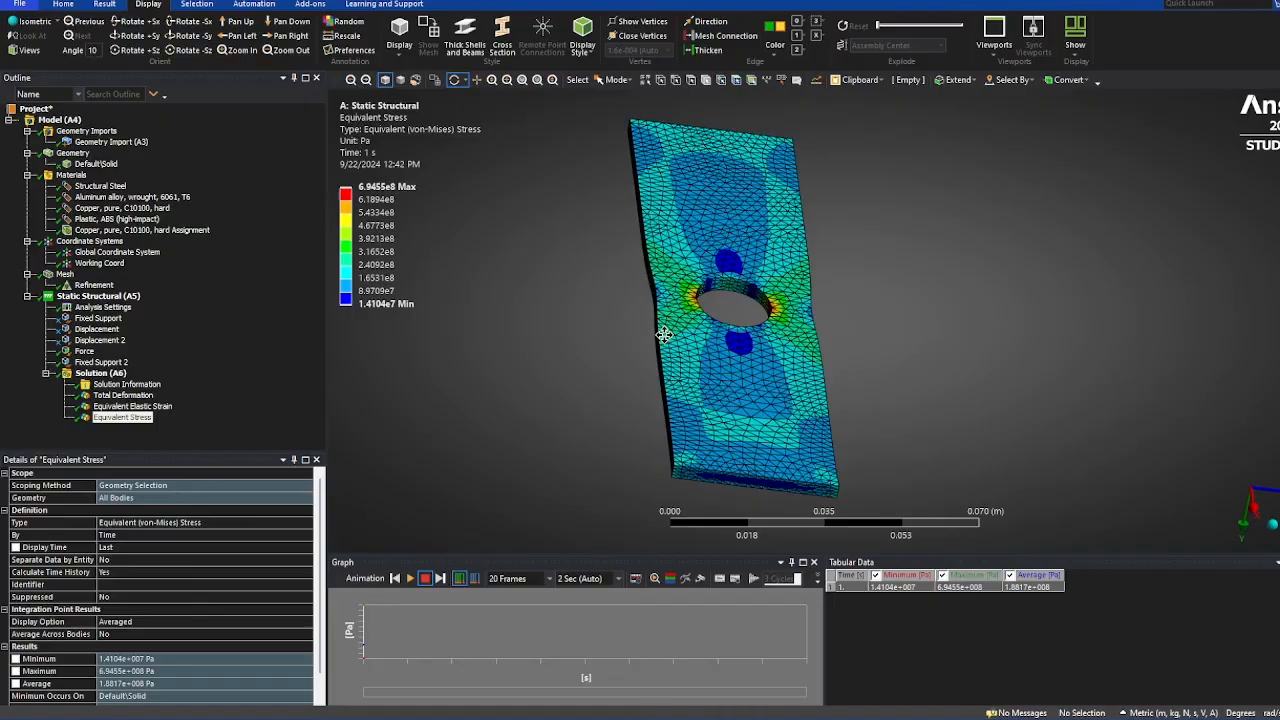
right_click(593, 353)
left_click(283, 294)
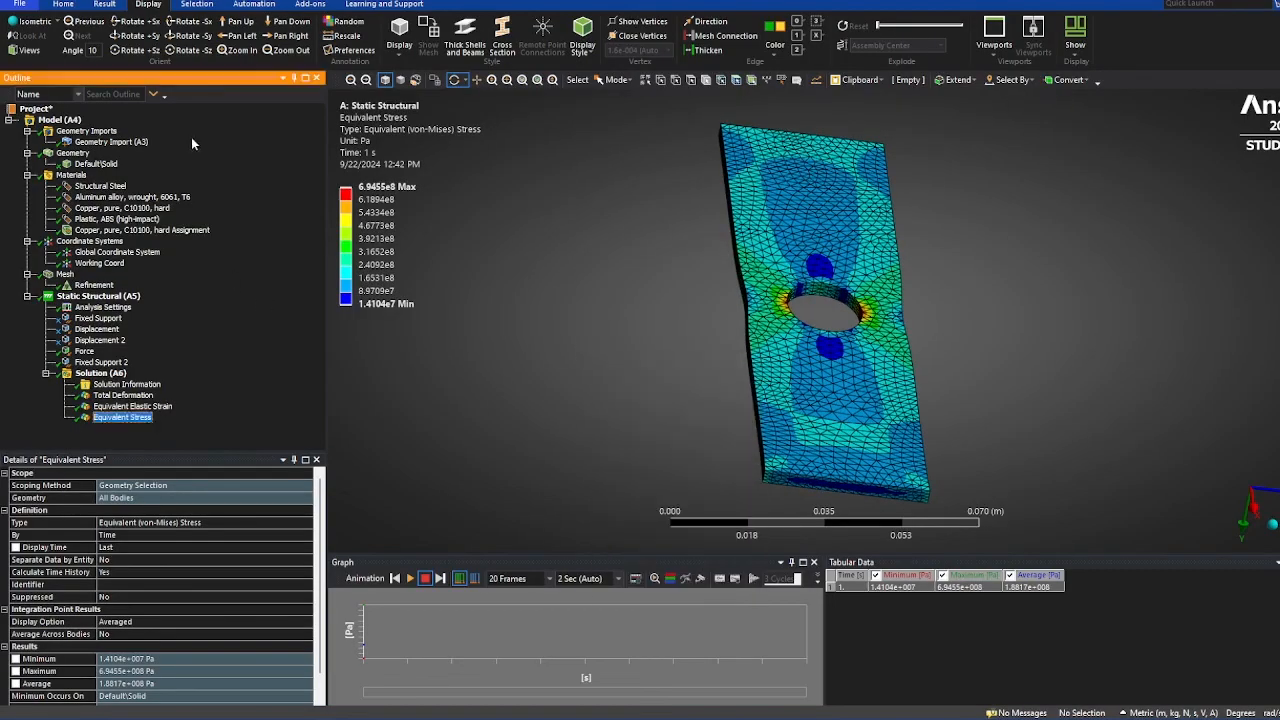
- Save the project
left_click(8, 5)
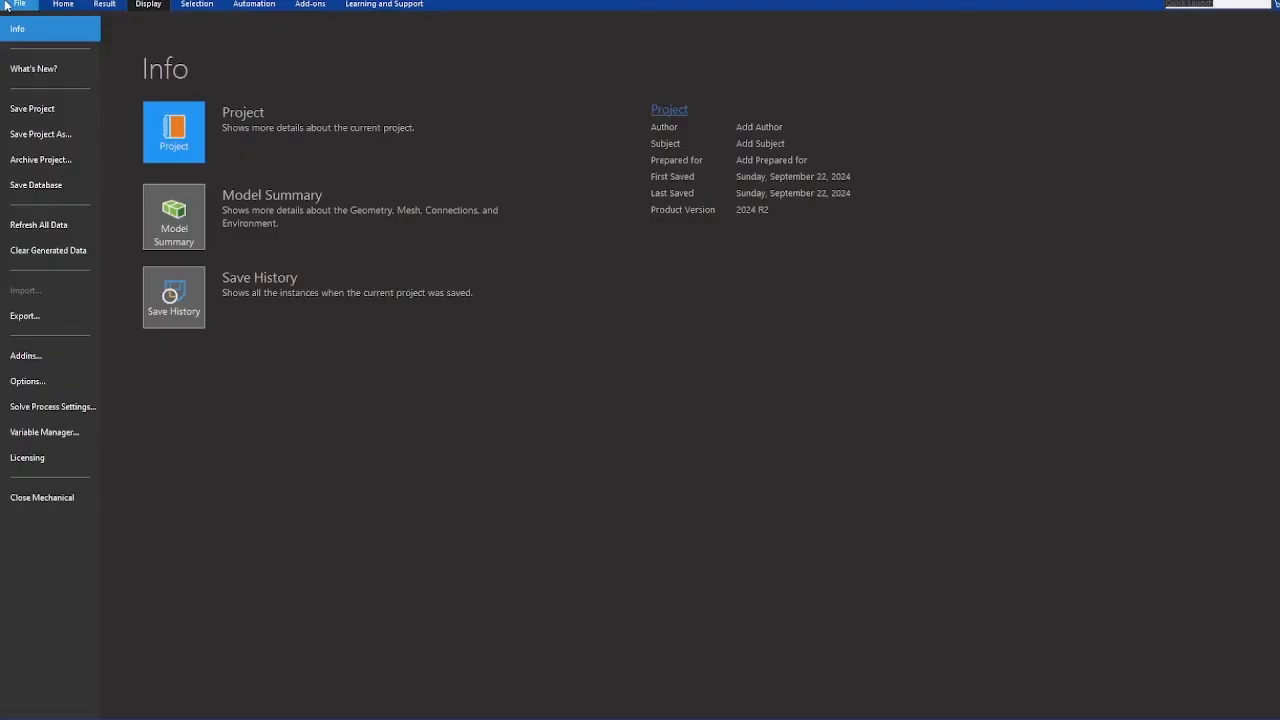
left_click(63, 107)
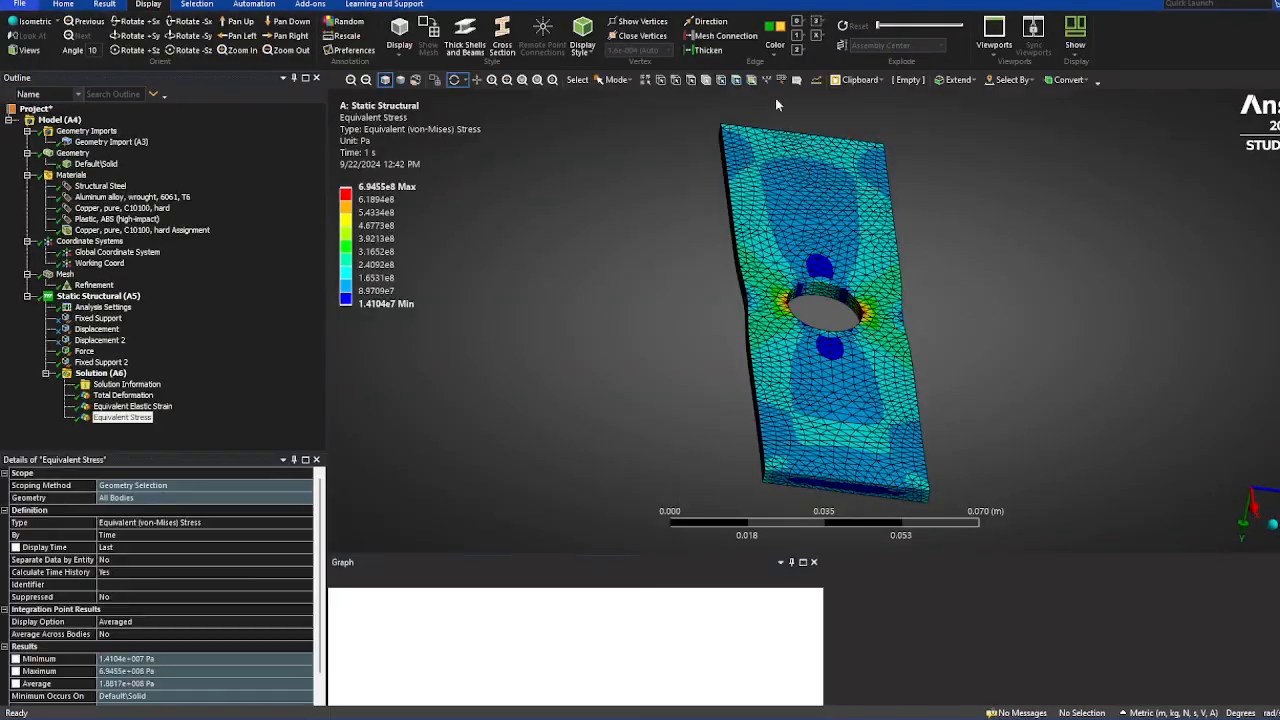